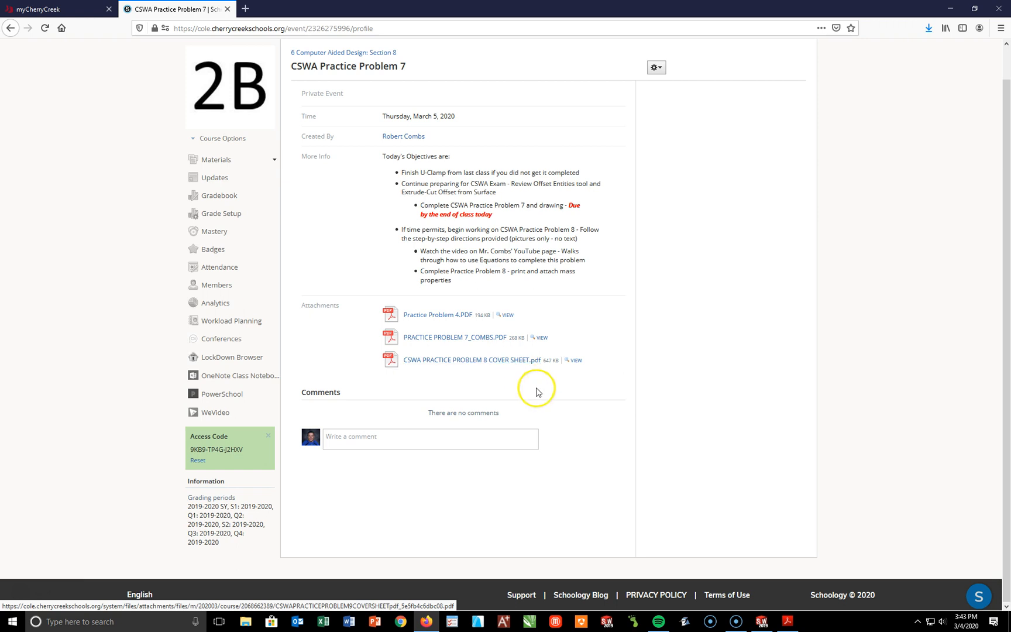
Step: Switch to Acrobat Reader and examine the CSWA Practice Problem 8 sheet's material, part variables A, B and C, and dimensioned front view
{"action": "left_click", "coordinate": [787, 619]}
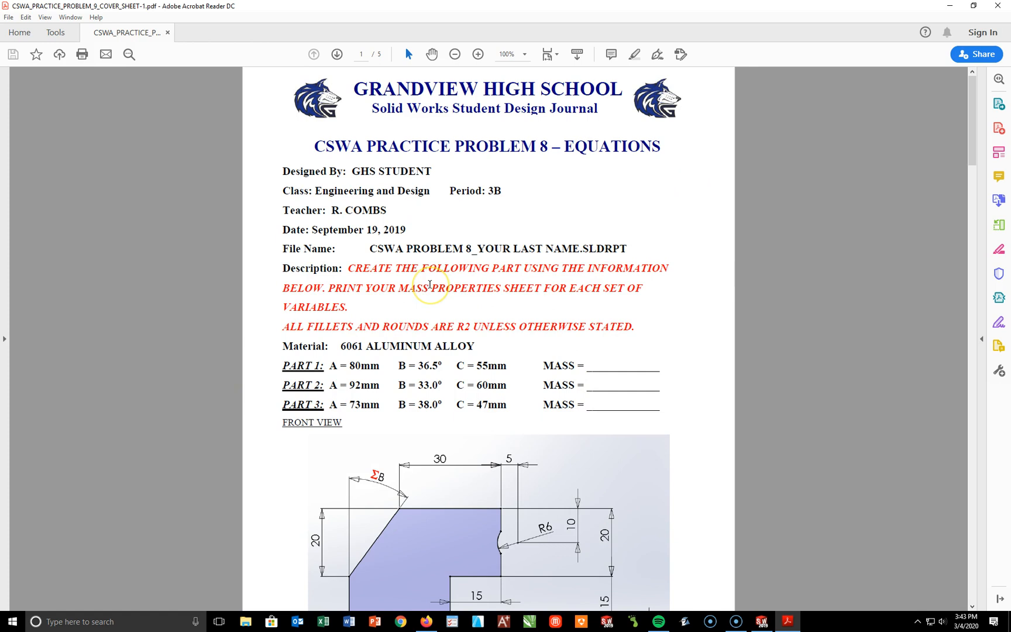
{"action": "scroll", "coordinate": [503, 533], "scroll_direction": "down", "scroll_amount": 1}
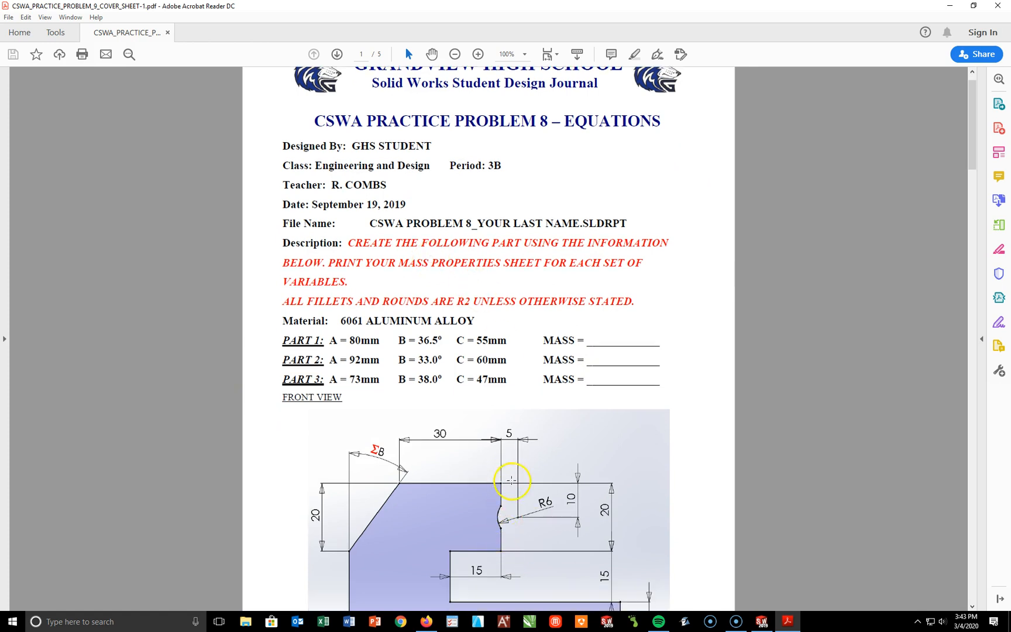
{"action": "scroll", "coordinate": [514, 438], "scroll_direction": "up", "scroll_amount": 1}
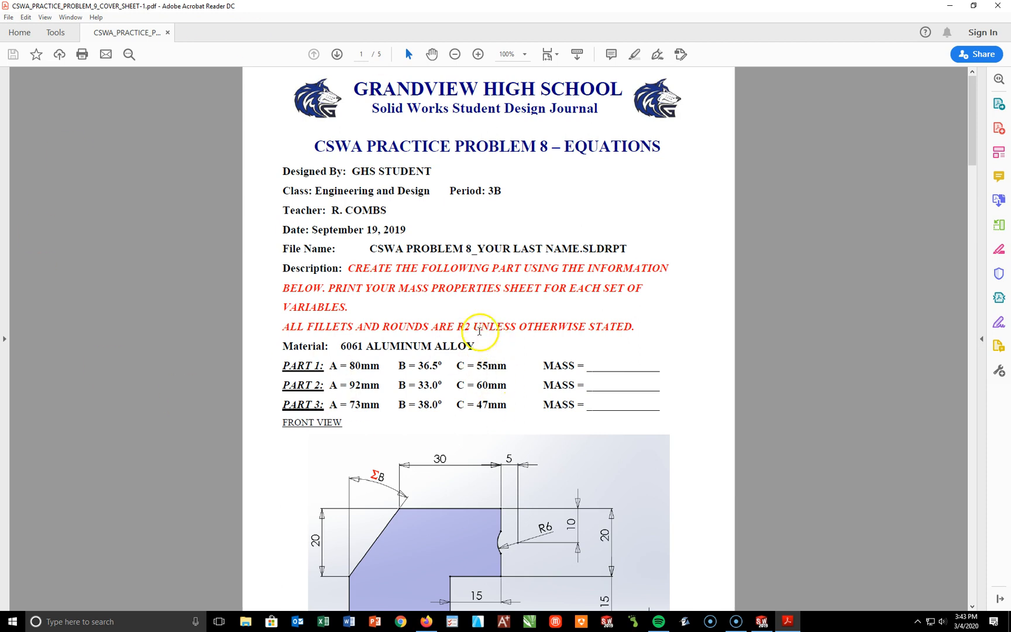
{"action": "scroll", "coordinate": [543, 339], "scroll_direction": "down", "scroll_amount": 4}
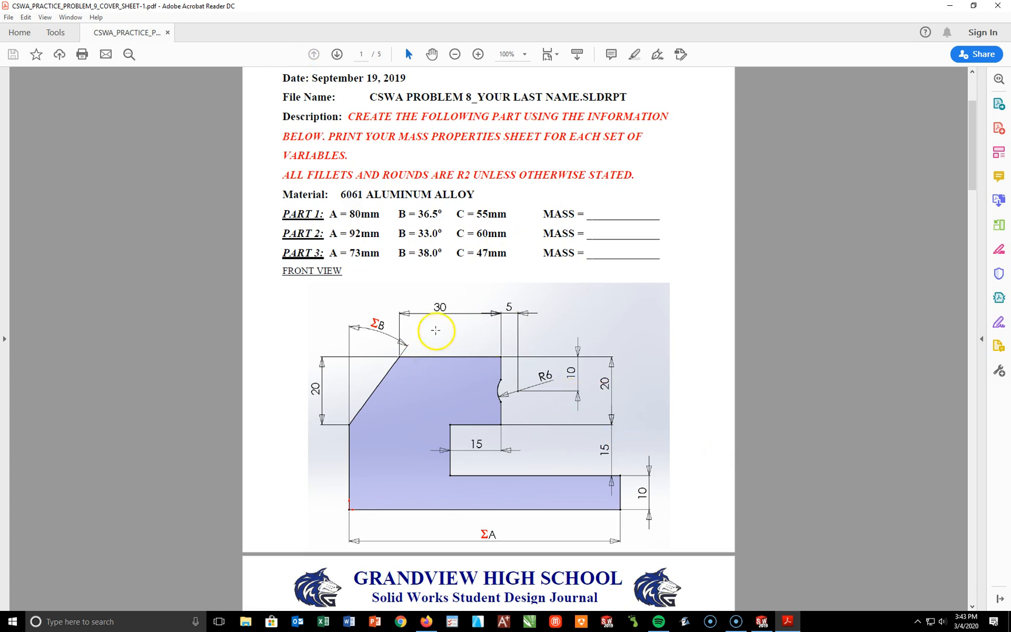
{"action": "scroll", "coordinate": [439, 345], "scroll_direction": "down", "scroll_amount": 9}
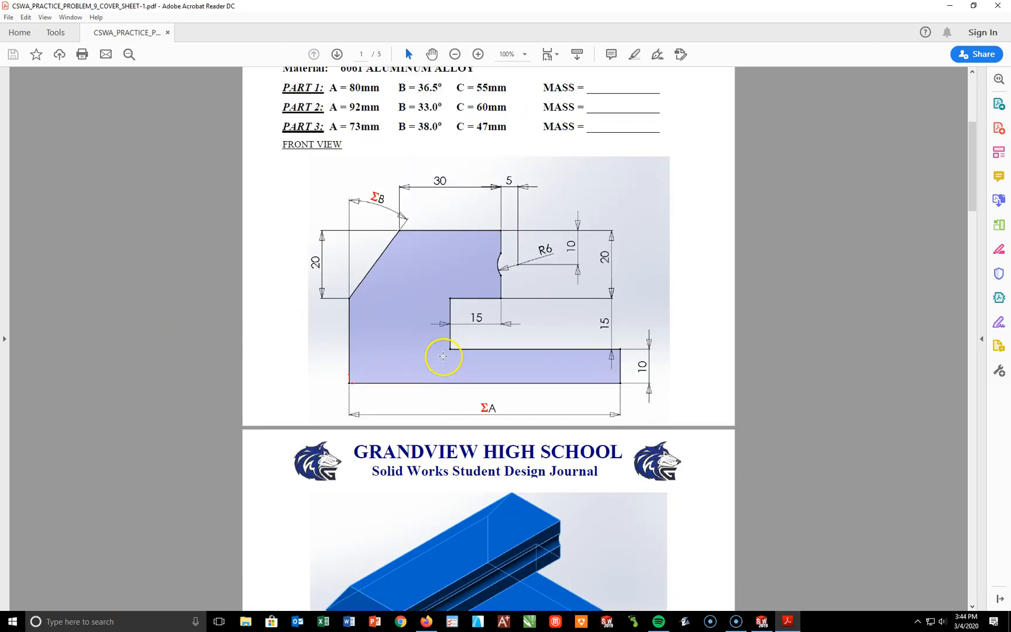
Step: Review the remaining pages' pictures of the extrusion, rod, cutout, holes and slot, corner chamfer, angled cut and fillets, returning to the first page
{"action": "scroll", "coordinate": [446, 350], "scroll_direction": "down", "scroll_amount": 2}
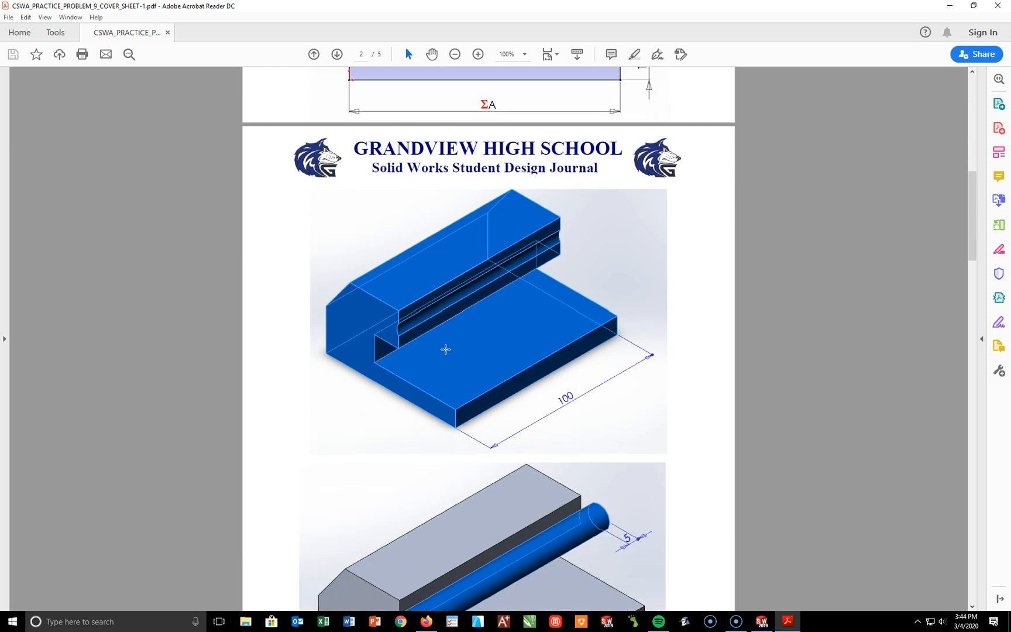
{"action": "scroll", "coordinate": [539, 336], "scroll_direction": "down", "scroll_amount": 2}
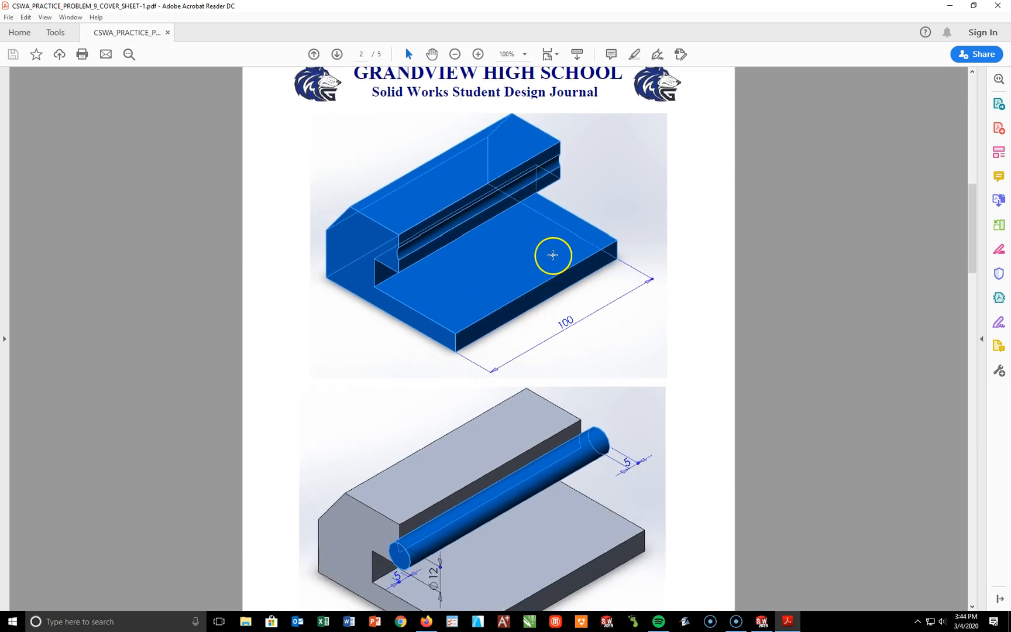
{"action": "scroll", "coordinate": [571, 261], "scroll_direction": "down", "scroll_amount": 6}
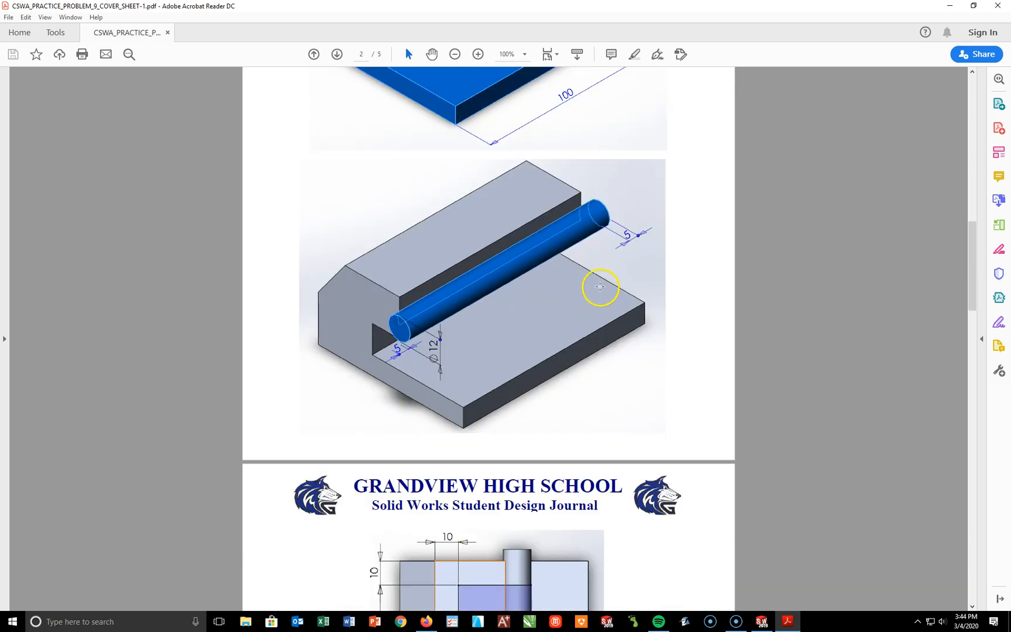
{"action": "scroll", "coordinate": [598, 286], "scroll_direction": "down", "scroll_amount": 5}
{"action": "scroll", "coordinate": [598, 286], "scroll_direction": "down", "scroll_amount": 1}
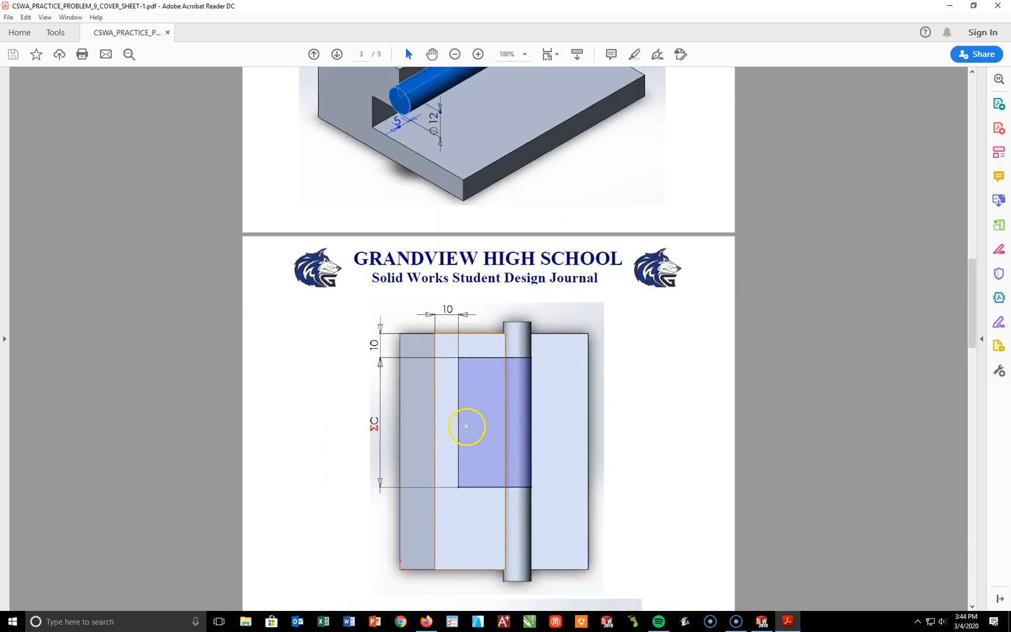
{"action": "scroll", "coordinate": [524, 331], "scroll_direction": "down", "scroll_amount": 8}
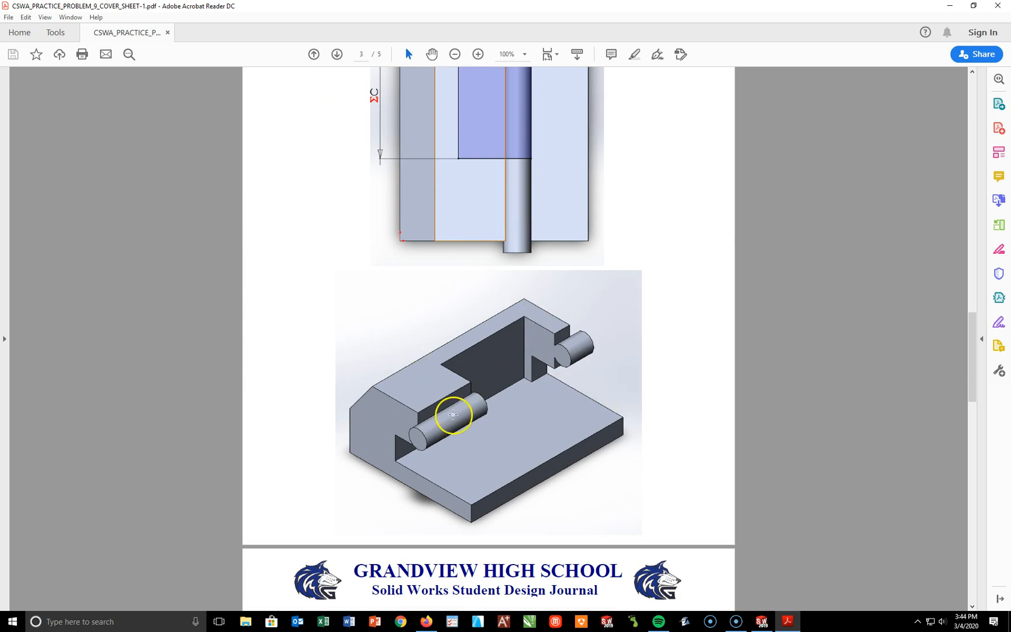
{"action": "scroll", "coordinate": [453, 415], "scroll_direction": "down", "scroll_amount": 10}
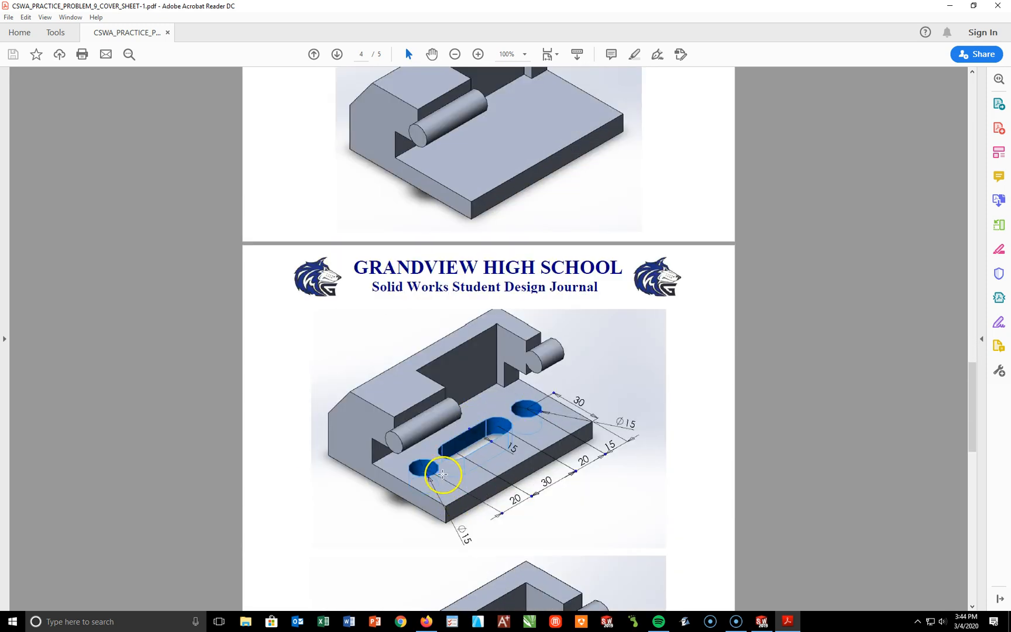
{"action": "scroll", "coordinate": [497, 479], "scroll_direction": "down", "scroll_amount": 4}
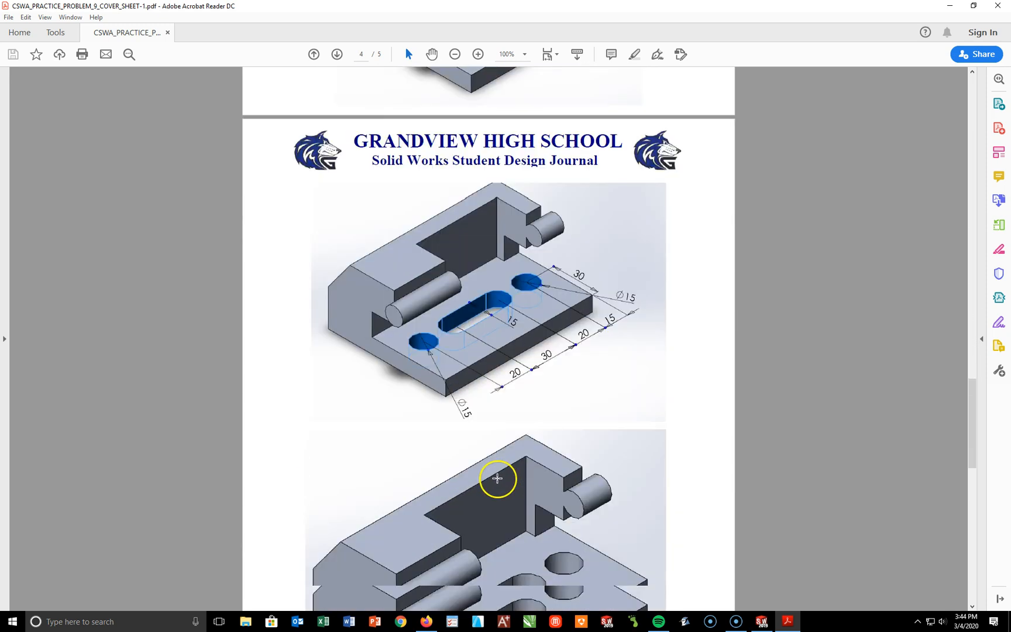
{"action": "scroll", "coordinate": [497, 479], "scroll_direction": "down", "scroll_amount": 6}
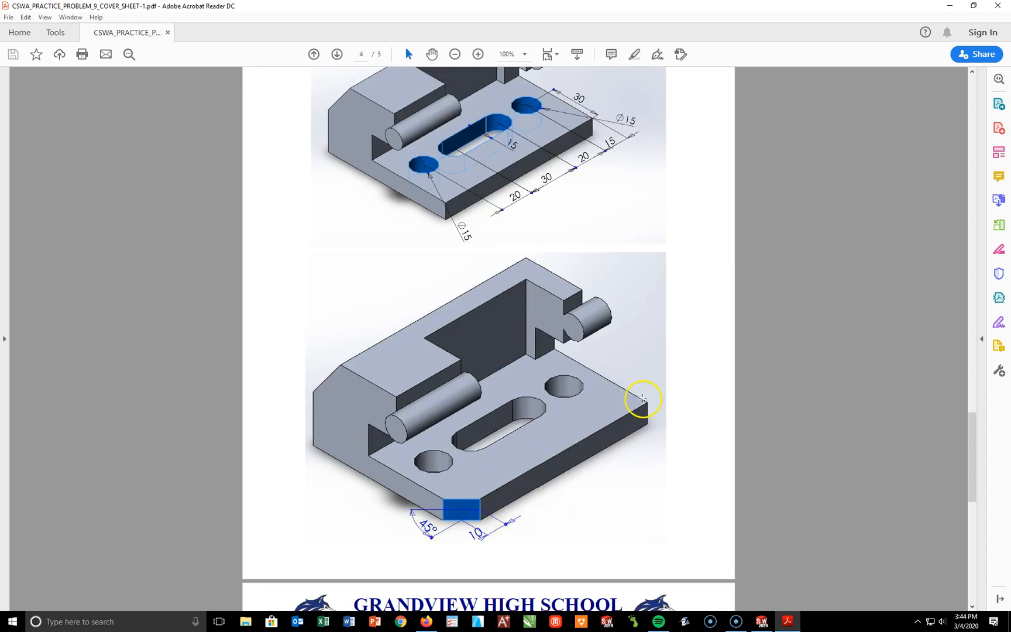
{"action": "scroll", "coordinate": [556, 493], "scroll_direction": "down", "scroll_amount": 14}
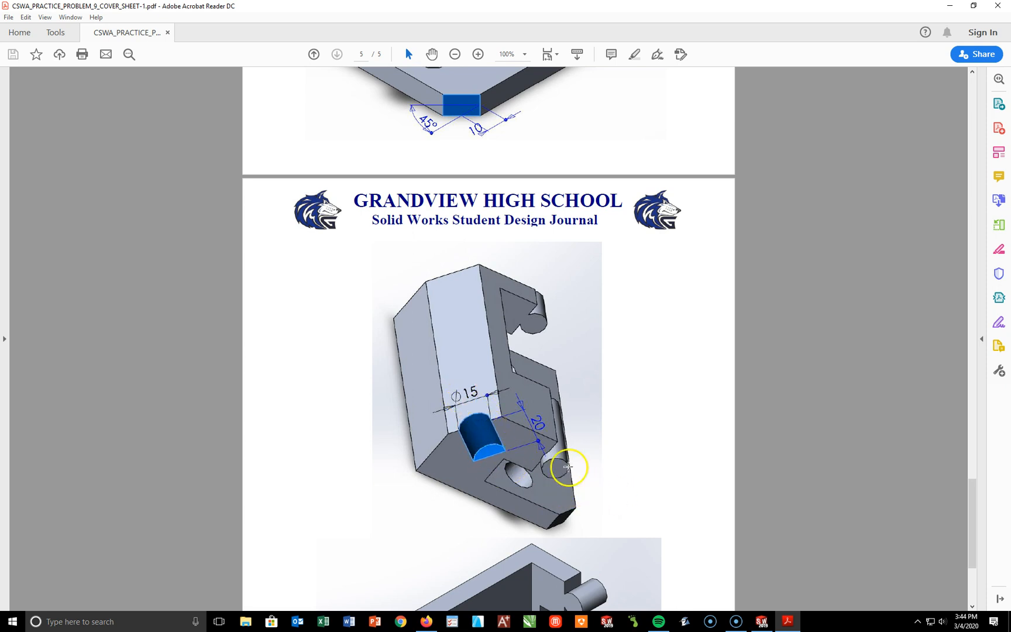
{"action": "scroll", "coordinate": [527, 433], "scroll_direction": "down", "scroll_amount": 7}
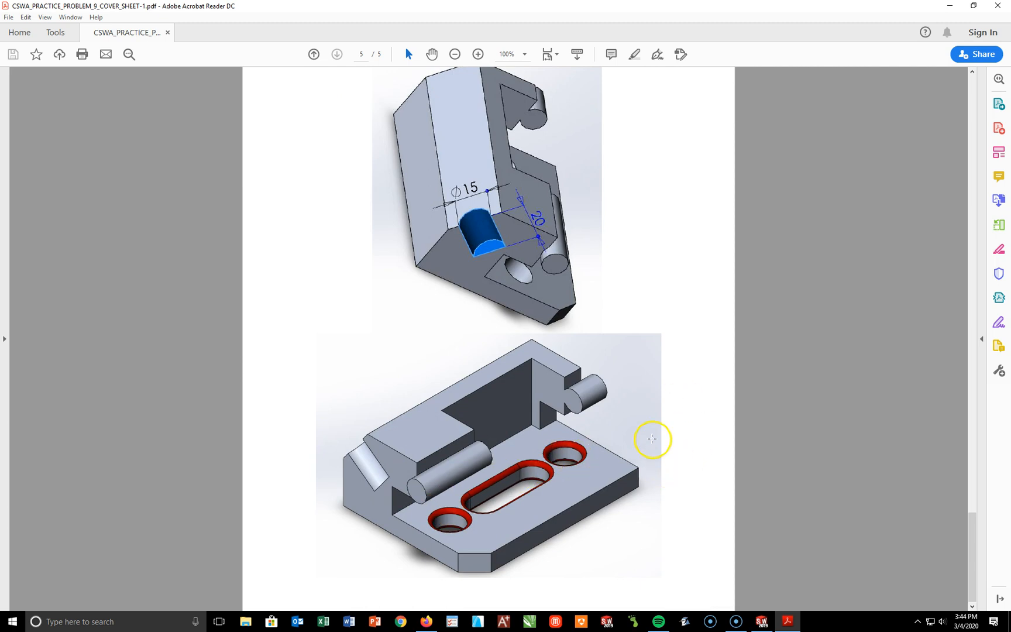
{"action": "scroll", "coordinate": [659, 413], "scroll_direction": "up", "scroll_amount": 20}
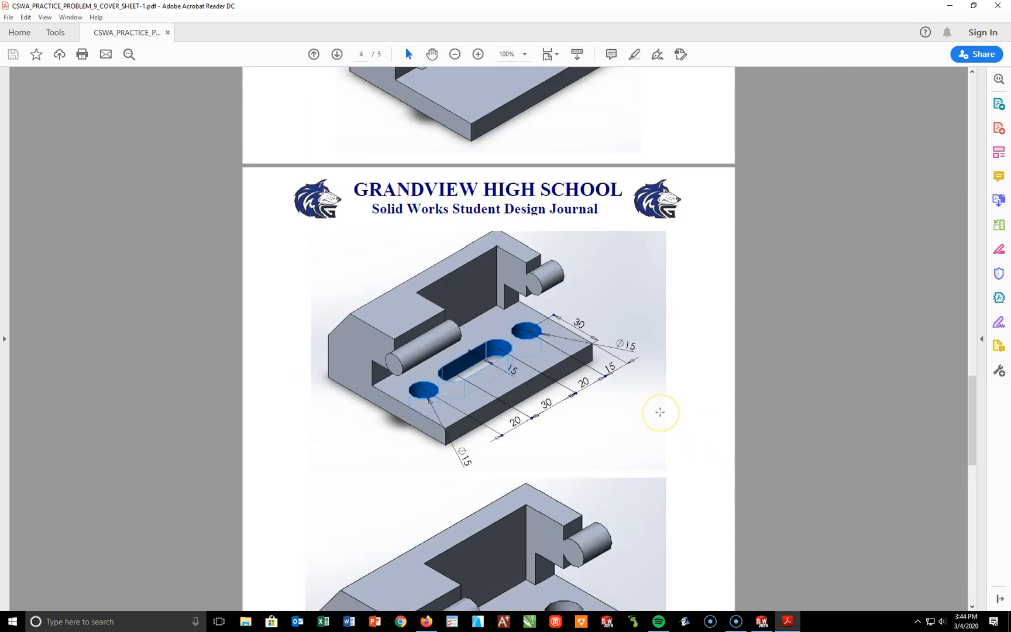
{"action": "scroll", "coordinate": [660, 412], "scroll_direction": "up", "scroll_amount": 20}
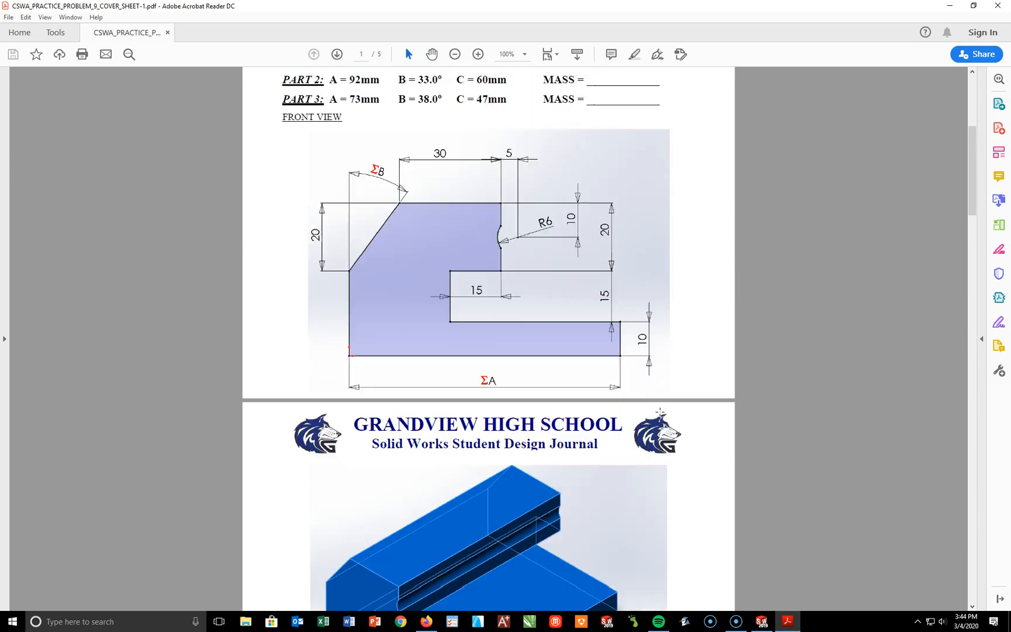
{"action": "scroll", "coordinate": [660, 412], "scroll_direction": "up", "scroll_amount": 5}
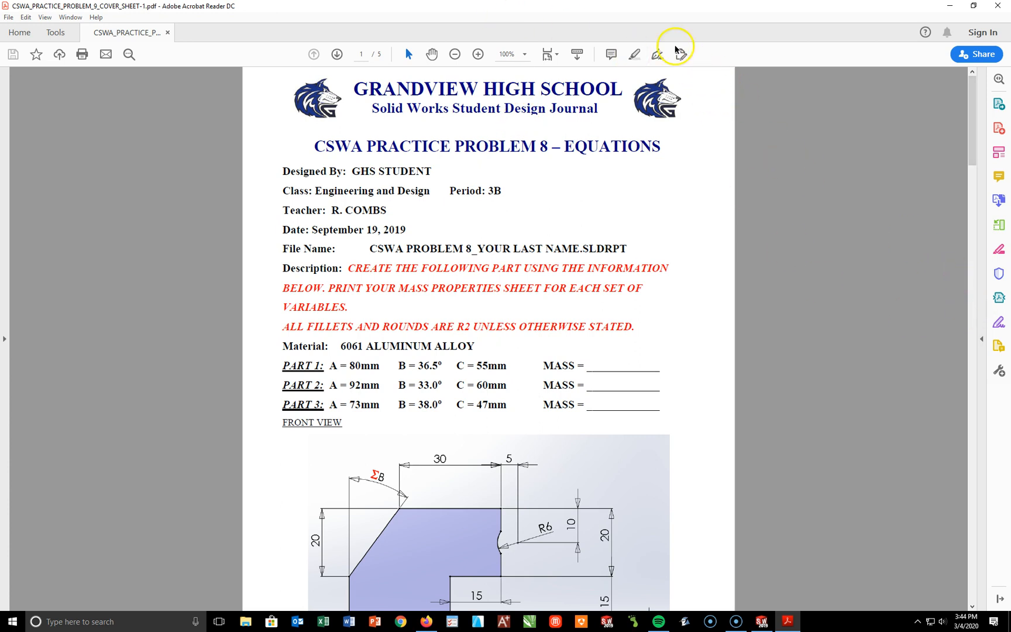
Step: Switch to SOLIDWORKS and create a new part from the METRIC template
{"action": "left_click", "coordinate": [950, 6]}
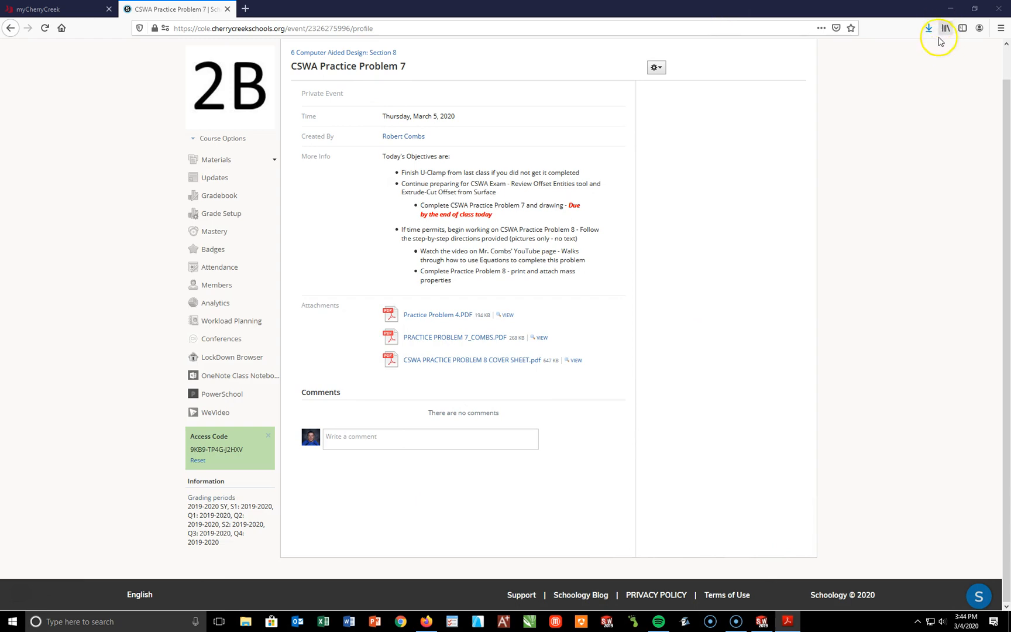
{"action": "left_click", "coordinate": [760, 623]}
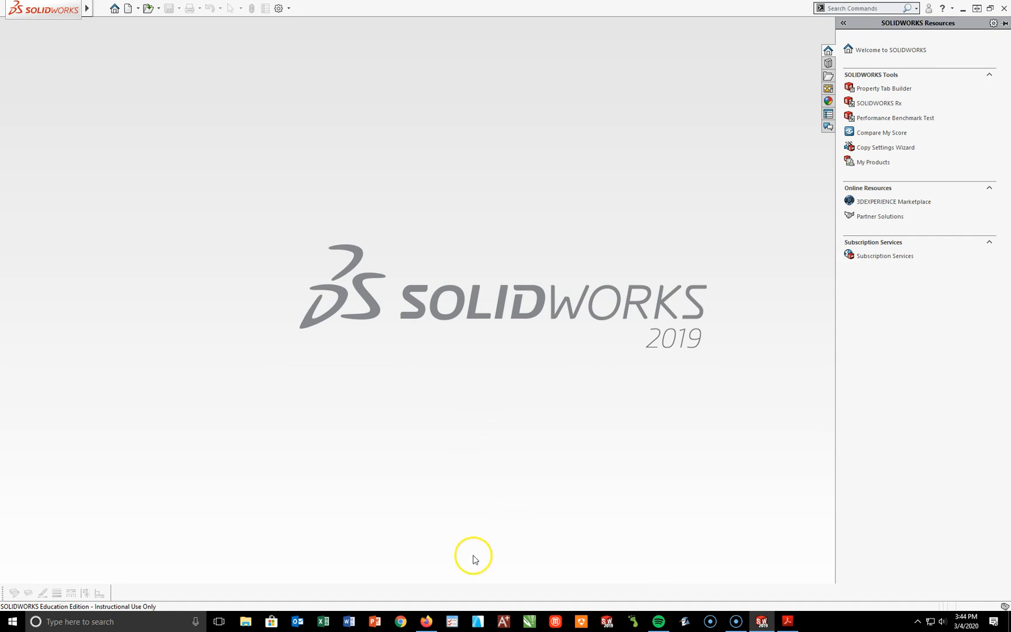
{"action": "left_click", "coordinate": [129, 9]}
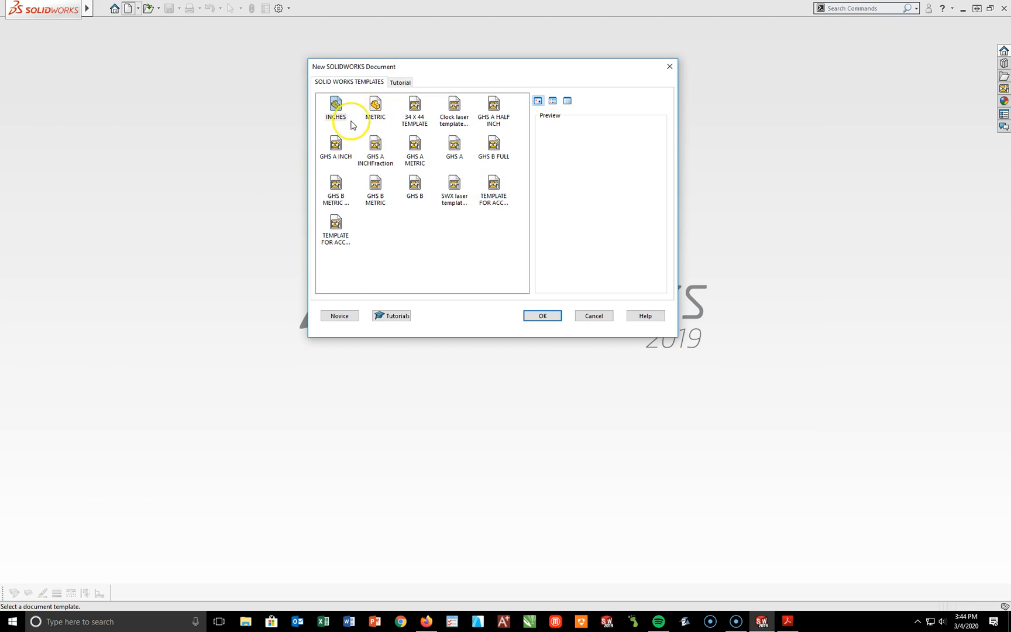
{"action": "left_click", "coordinate": [376, 109]}
{"action": "left_click", "coordinate": [543, 316]}
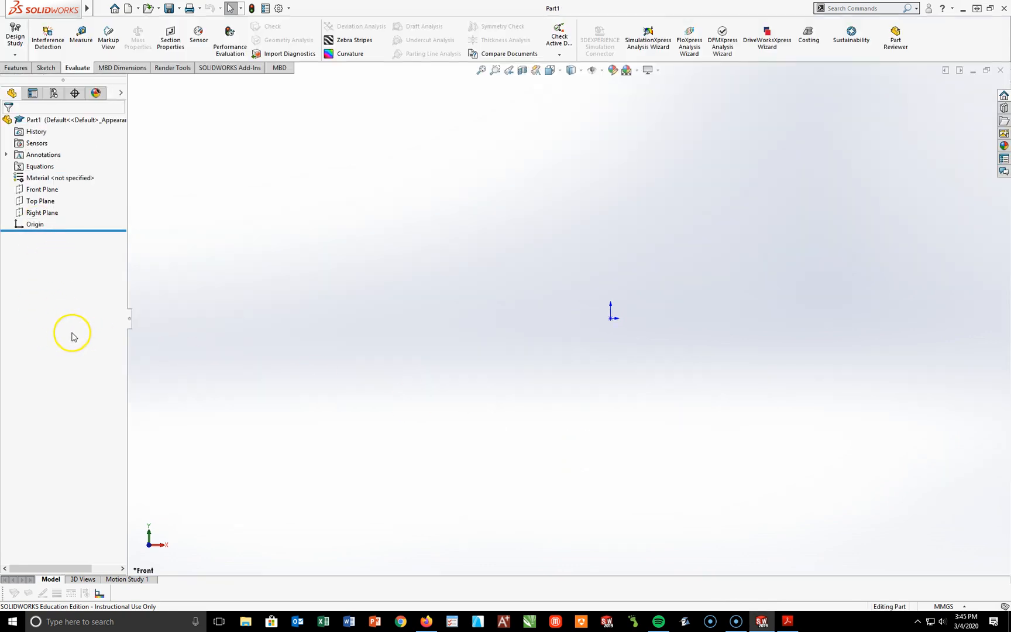
Step: Start a new sketch on the Front Plane
{"action": "left_click", "coordinate": [42, 189]}
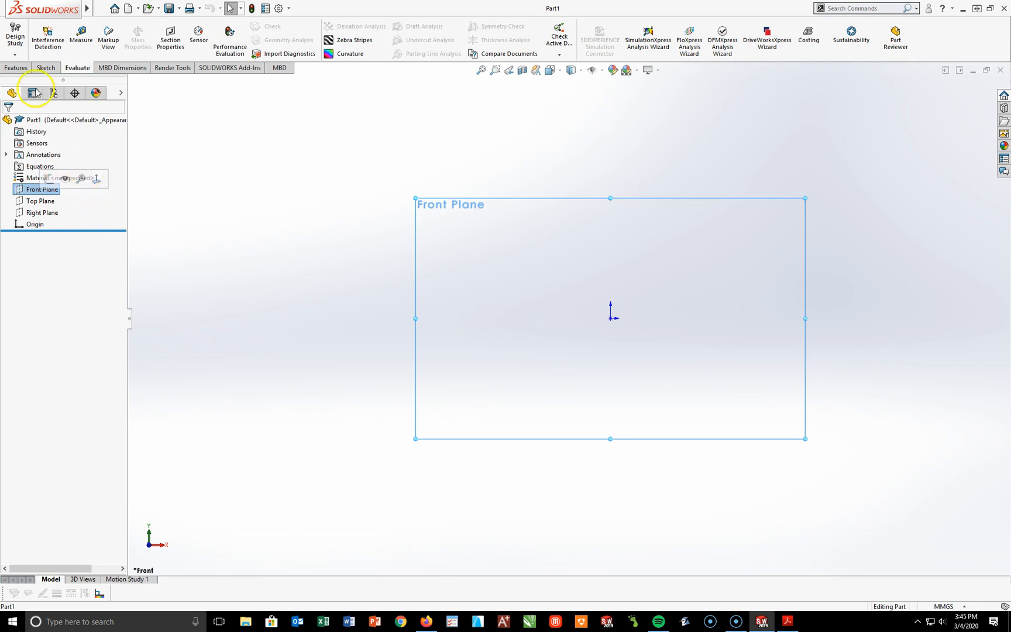
{"action": "left_click", "coordinate": [22, 187]}
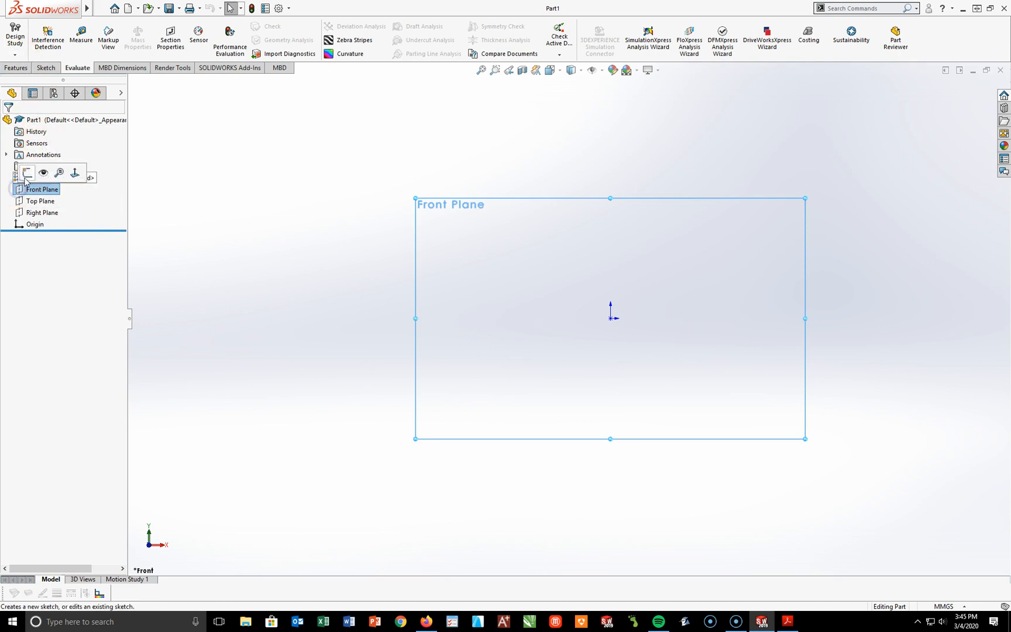
{"action": "left_click", "coordinate": [27, 172]}
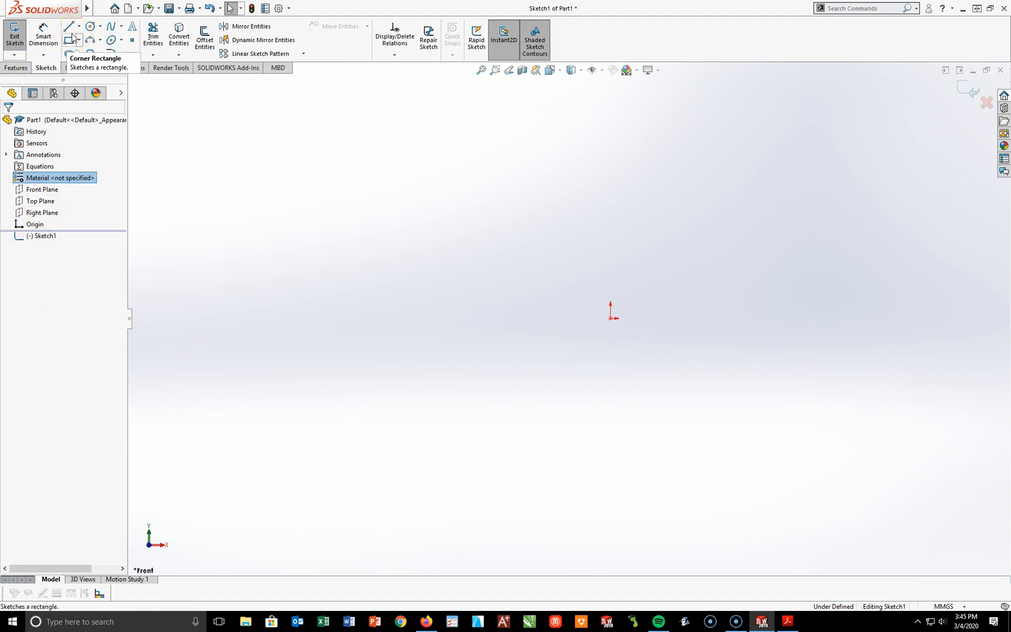
Step: Sketch a chain of lines from the origin: horizontal base, short rise, about 76 mm back left, 31 mm up, right, and 15 mm up
{"action": "left_click", "coordinate": [69, 27]}
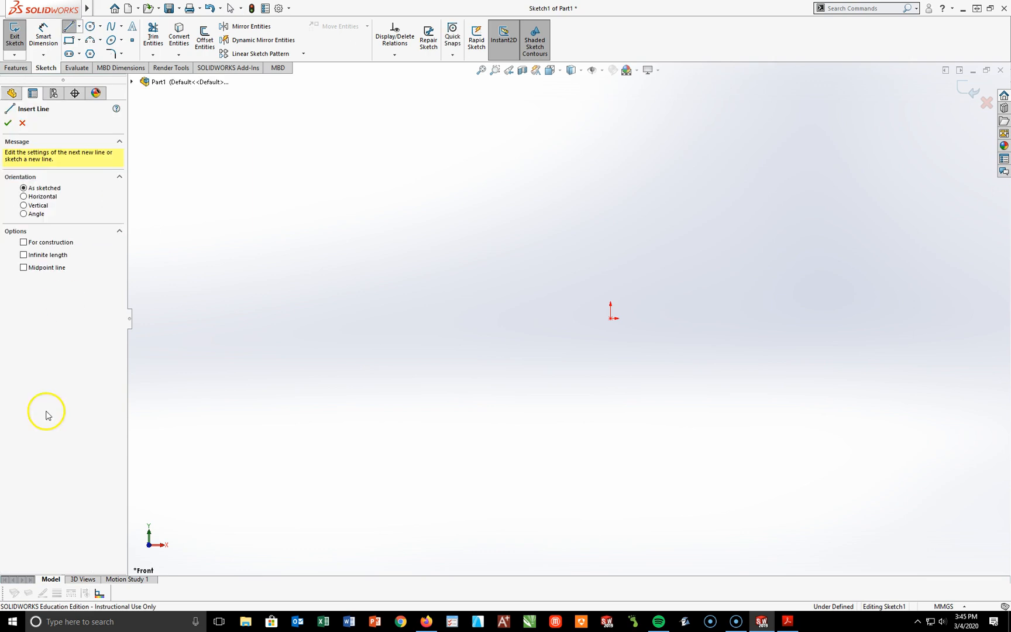
{"action": "left_click", "coordinate": [611, 319]}
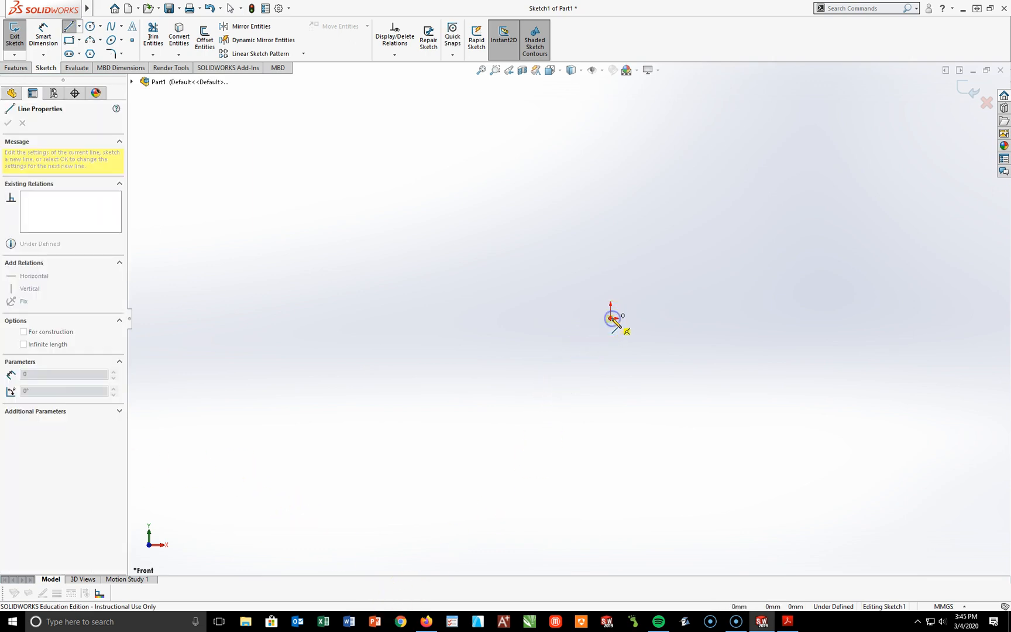
{"action": "left_click_drag", "start_coordinate": [612, 319], "coordinate": [906, 319]}
{"action": "left_click", "coordinate": [906, 265]}
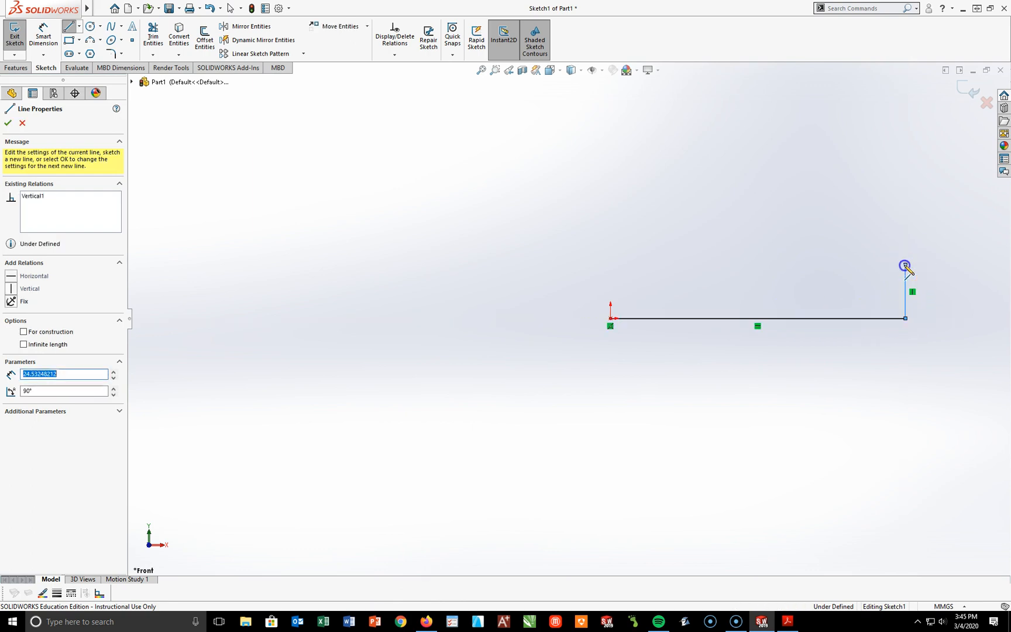
{"action": "left_click", "coordinate": [744, 265]}
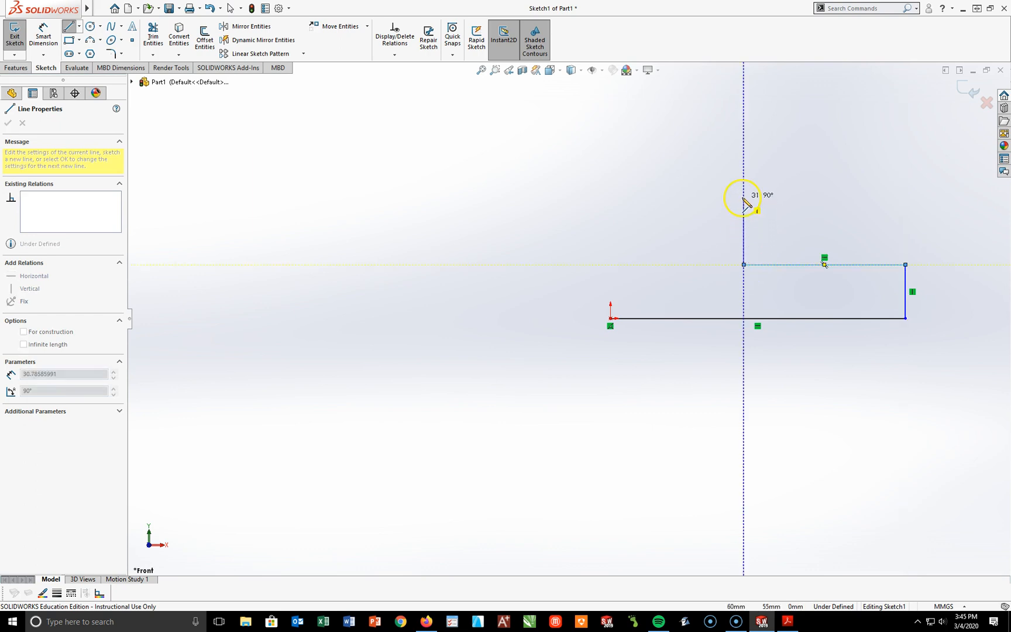
{"action": "left_click", "coordinate": [744, 197]}
{"action": "left_click", "coordinate": [813, 197]}
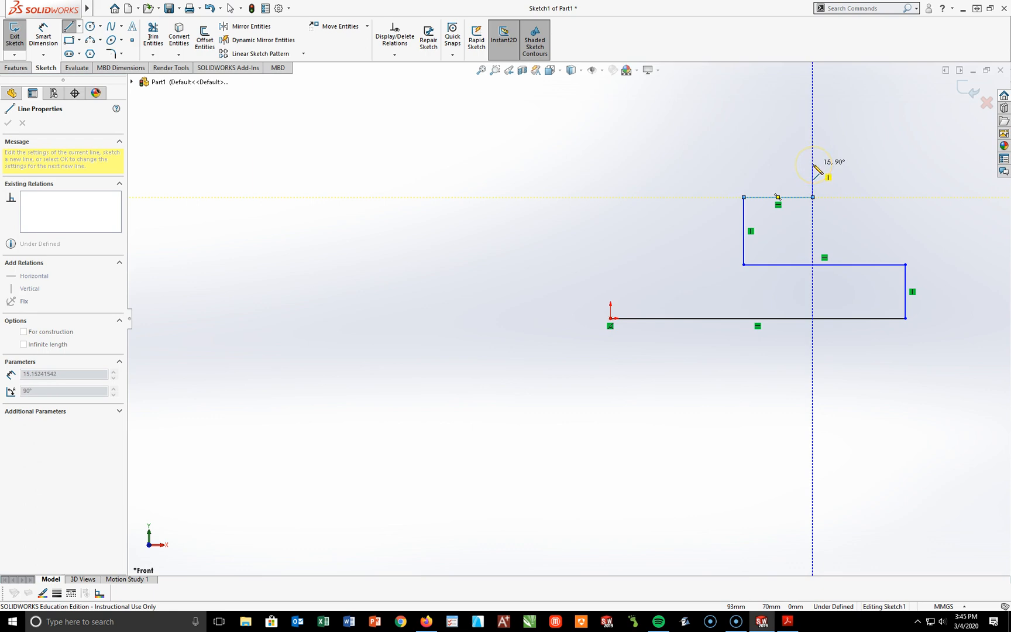
{"action": "left_click", "coordinate": [814, 164]}
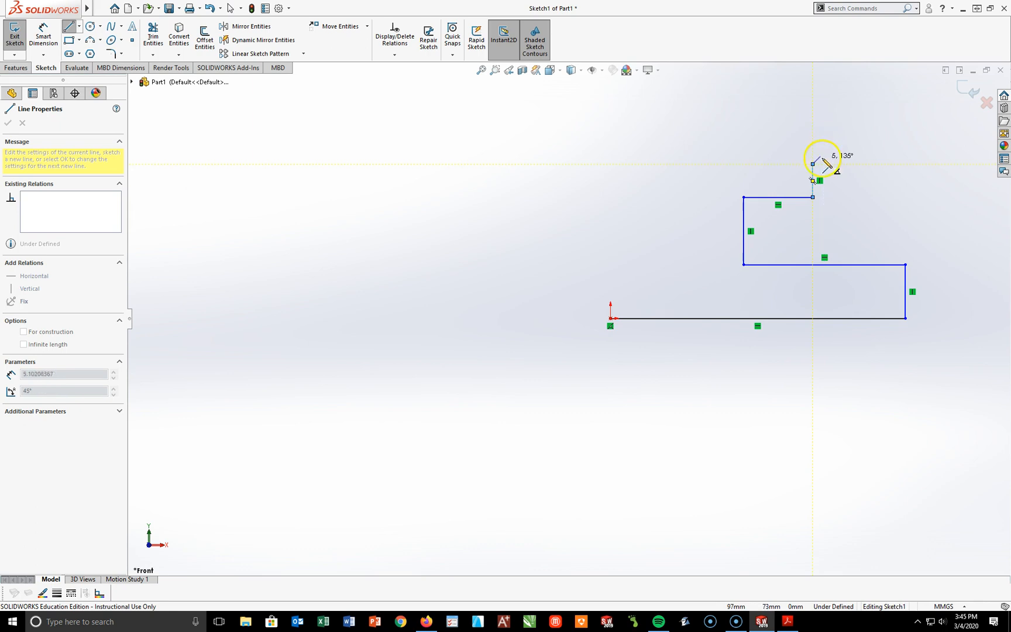
{"action": "key", "text": "Escape"}
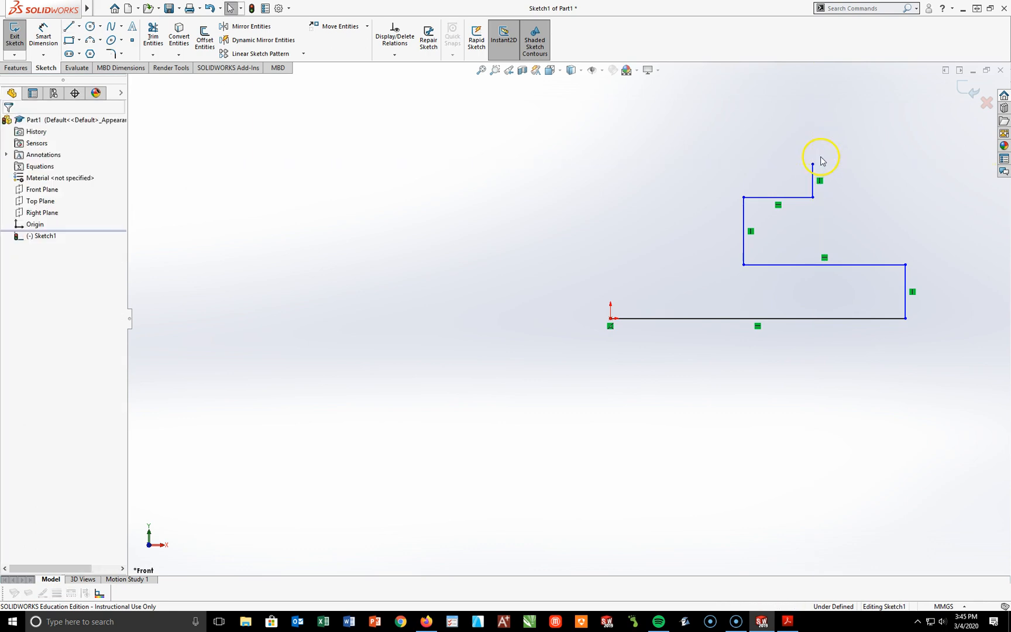
Step: Sketch a 3 Point Arc above the upper short vertical line, curving inward with about 13 mm radius and 90° sweep
{"action": "left_click", "coordinate": [100, 40]}
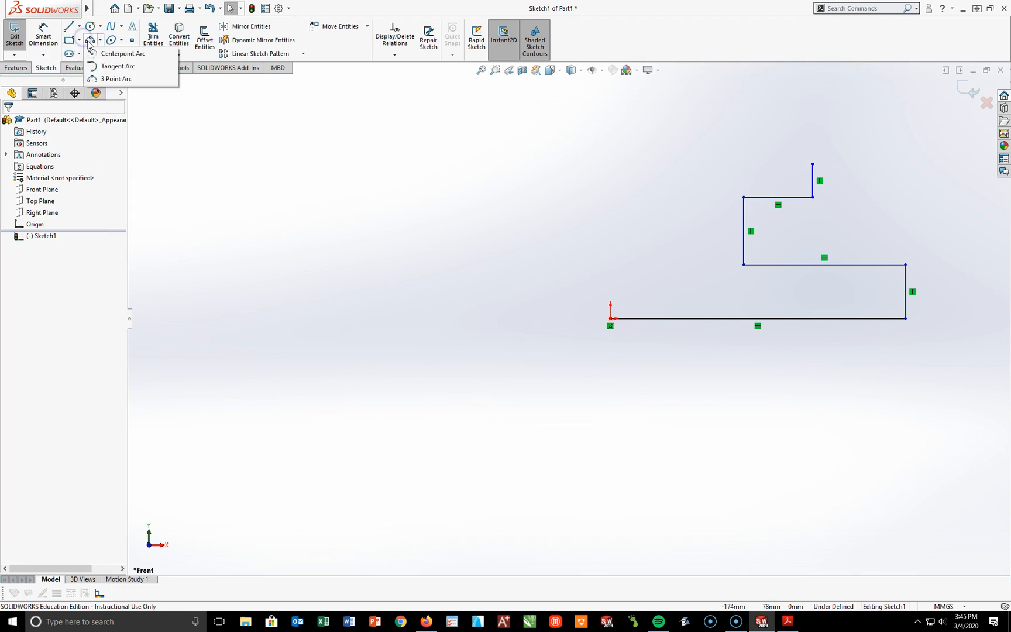
{"action": "left_click", "coordinate": [115, 79]}
{"action": "left_click", "coordinate": [814, 164]}
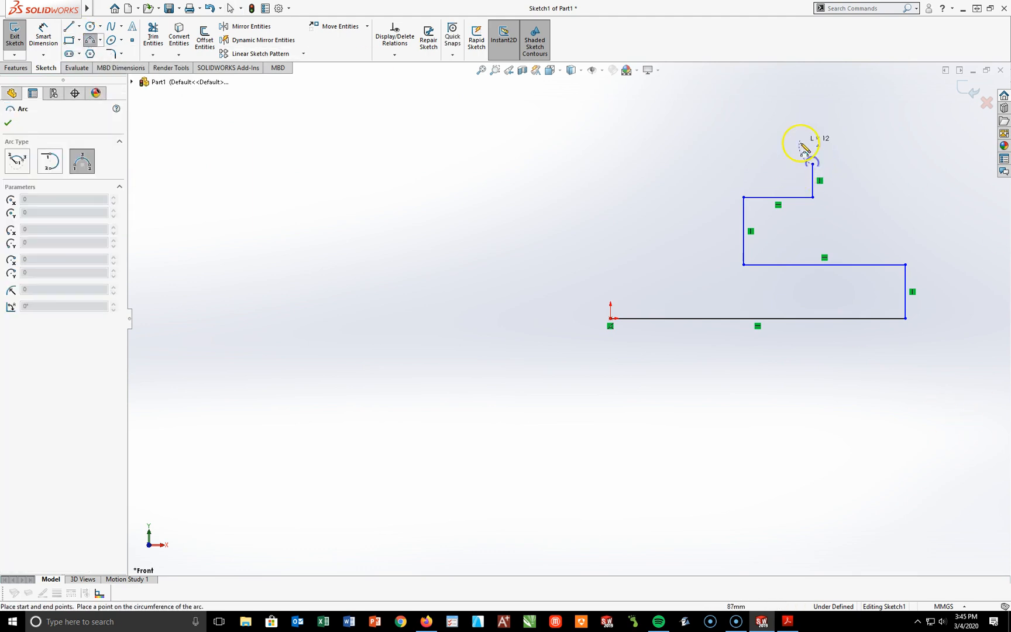
{"action": "left_click", "coordinate": [814, 125]}
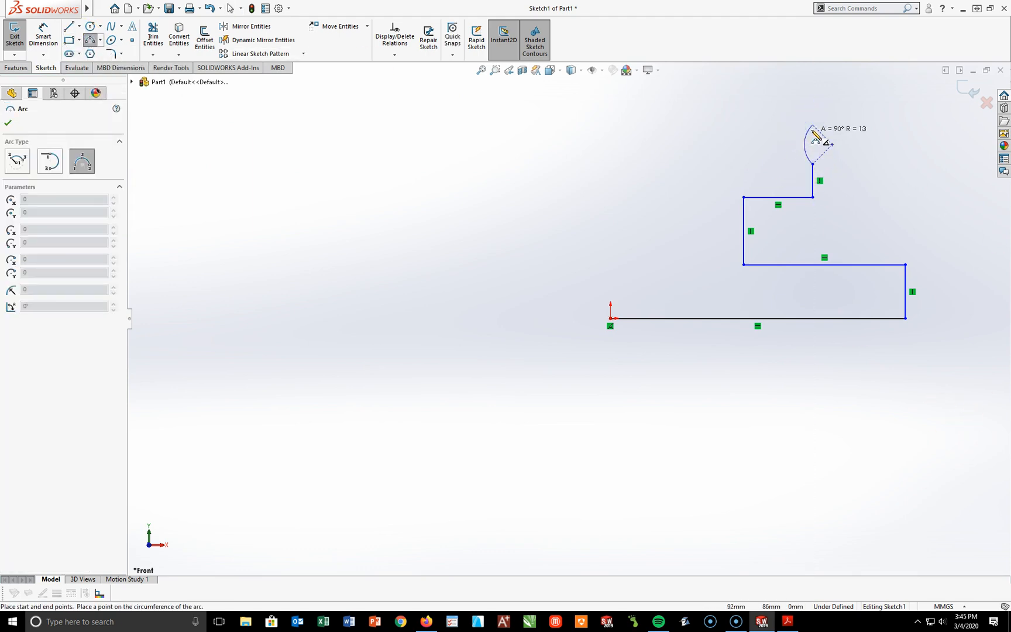
{"action": "left_click", "coordinate": [816, 139]}
{"action": "key", "text": "Escape"}
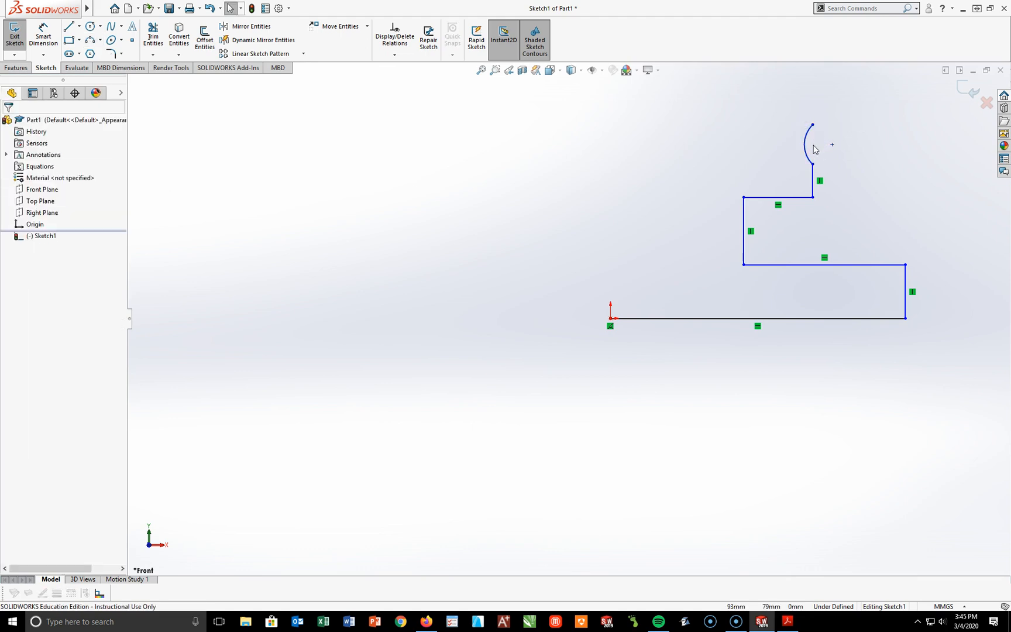
Step: Close the profile from the arc with a short vertical, a horizontal top edge, an about 38 mm slanted edge and an about 70 mm vertical to the origin
{"action": "left_click", "coordinate": [70, 26]}
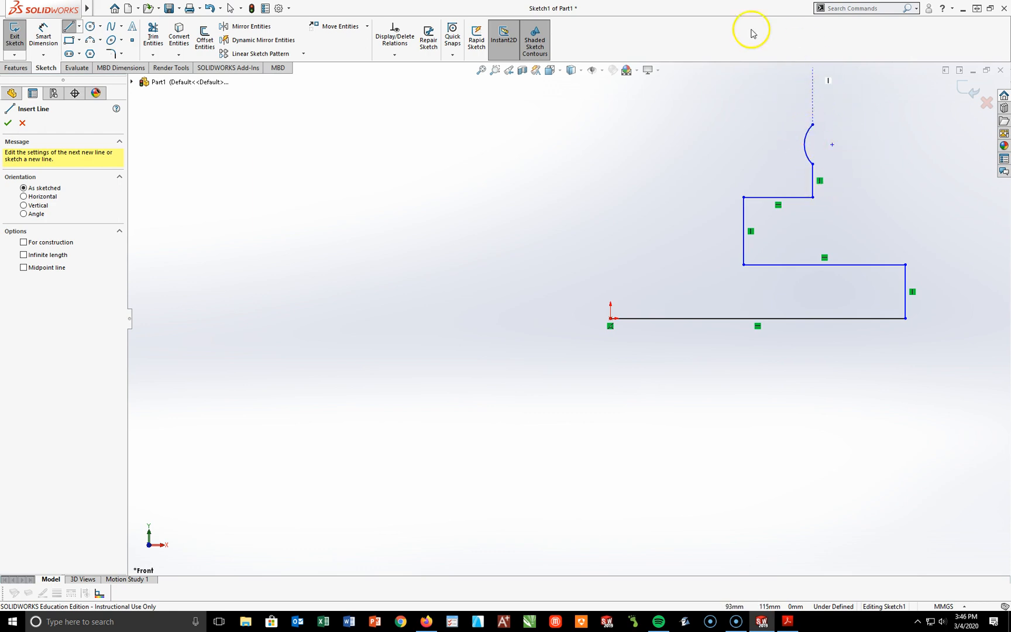
{"action": "left_click", "coordinate": [813, 124]}
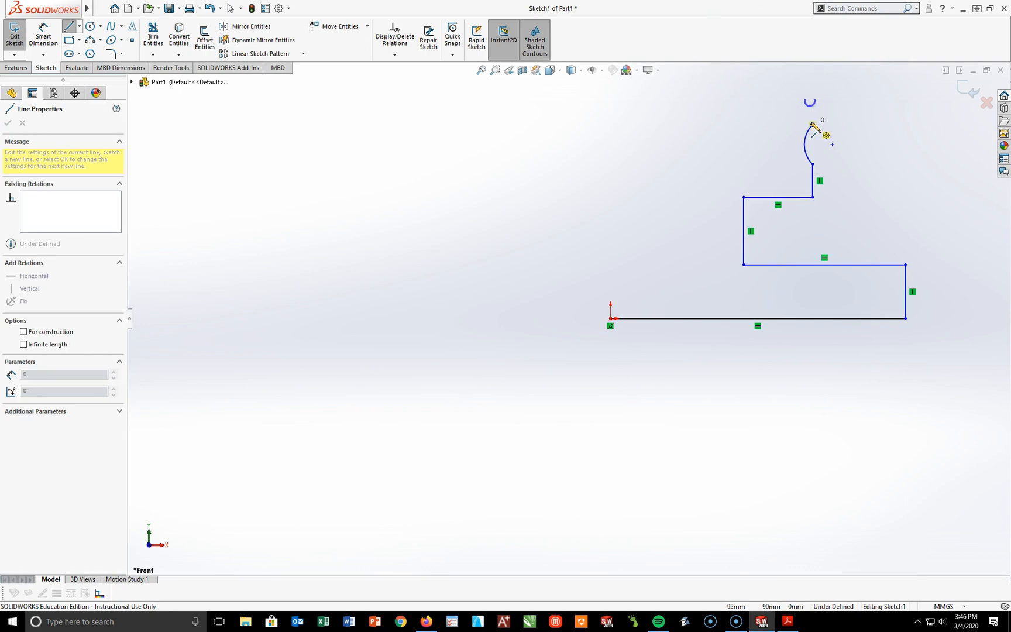
{"action": "left_click", "coordinate": [813, 98]}
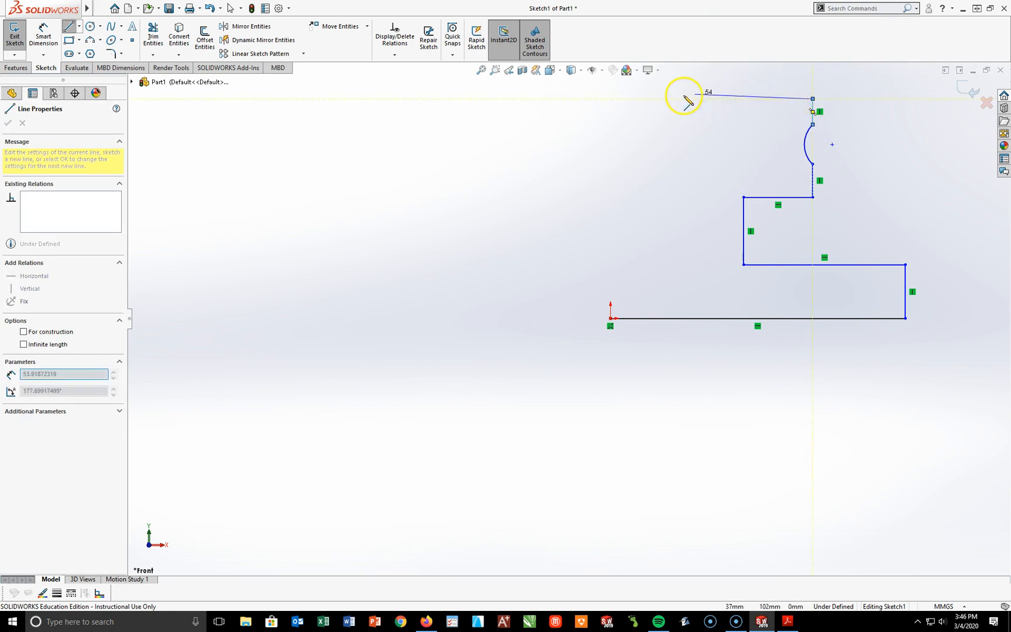
{"action": "left_click", "coordinate": [663, 98]}
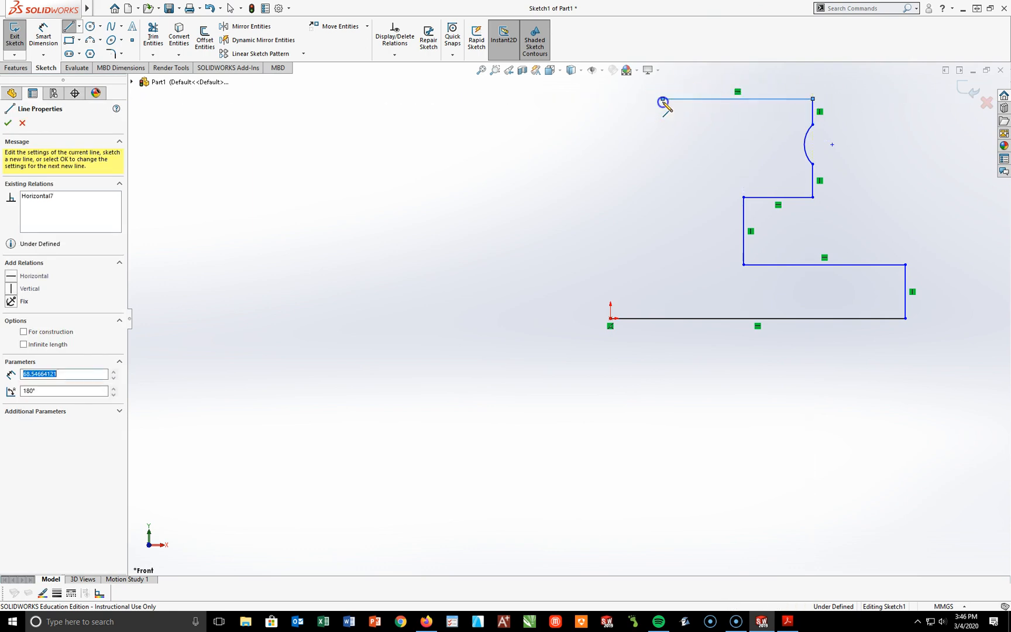
{"action": "left_click", "coordinate": [611, 164]}
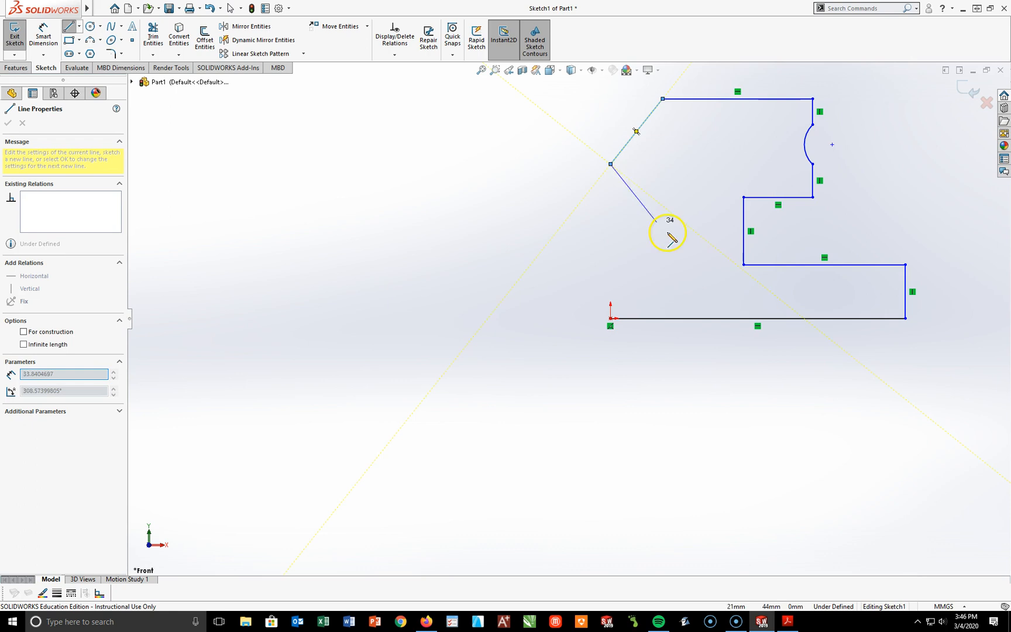
{"action": "left_click", "coordinate": [610, 318]}
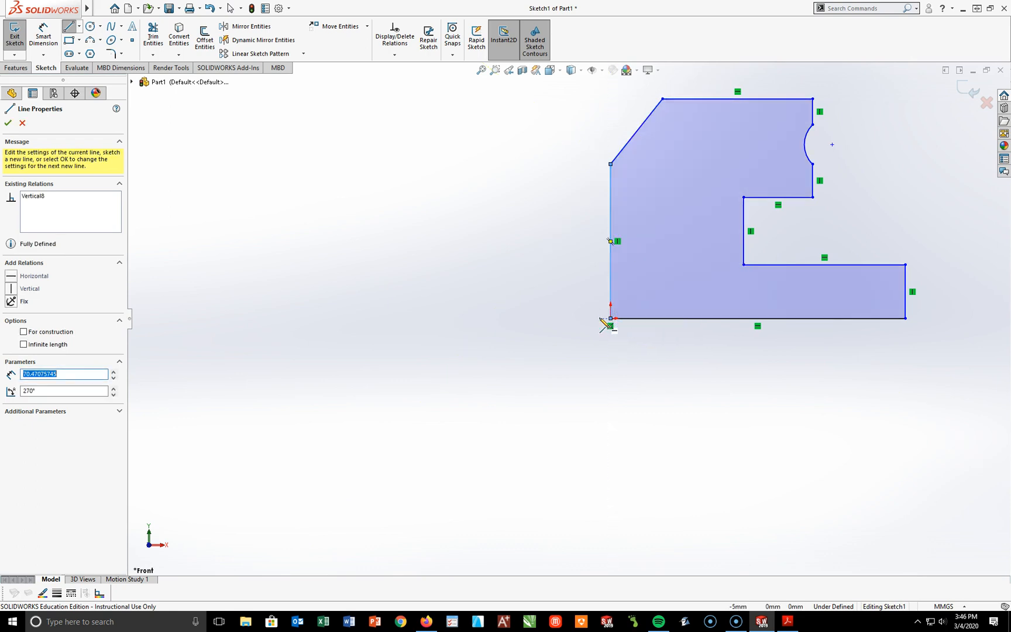
{"action": "key", "text": "f"}
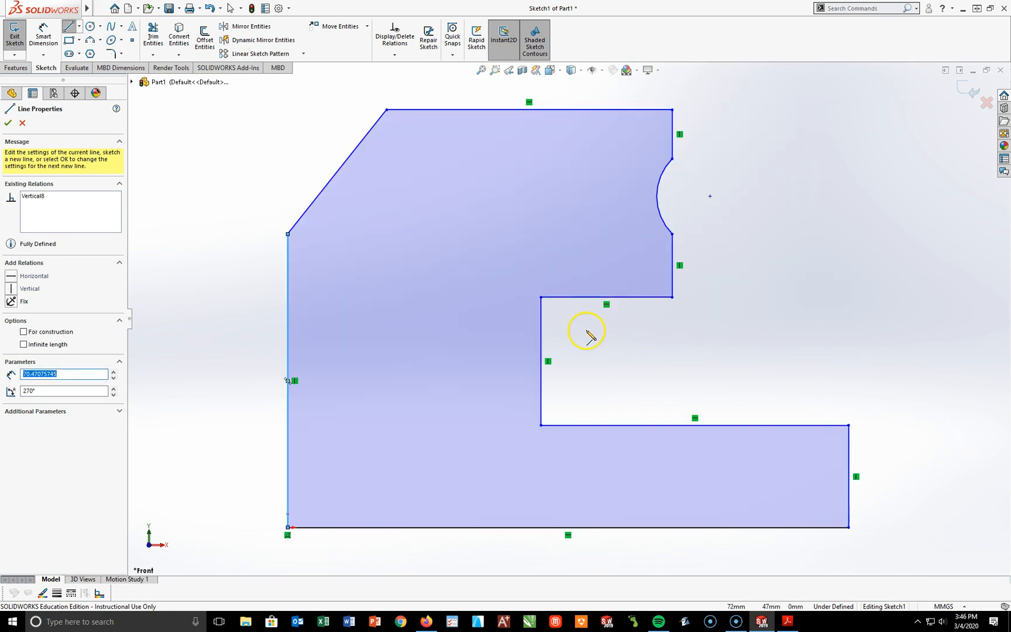
{"action": "left_click", "coordinate": [7, 123]}
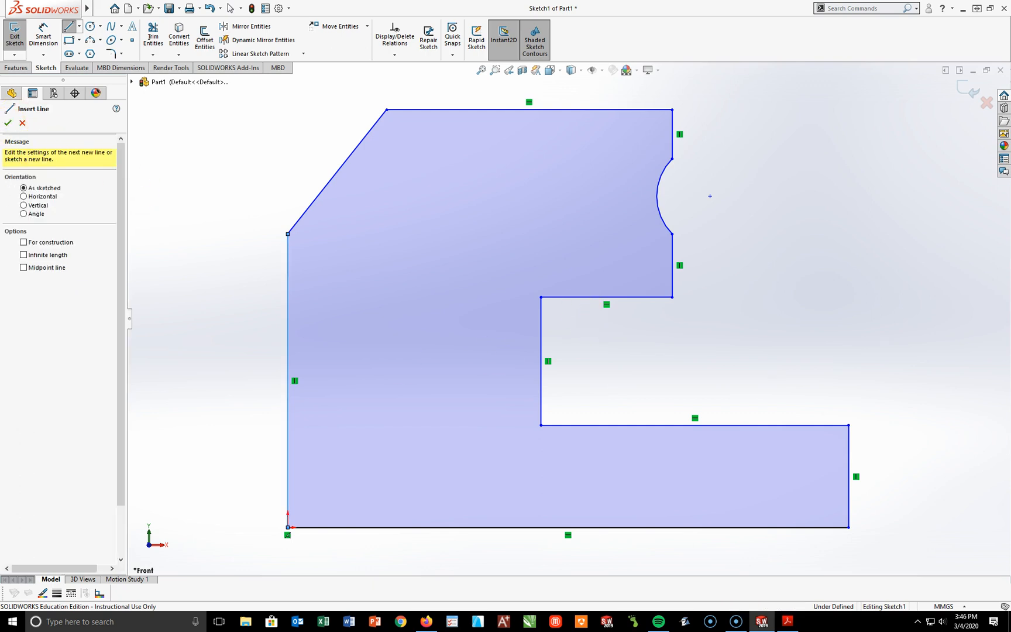
{"action": "left_click", "coordinate": [8, 123]}
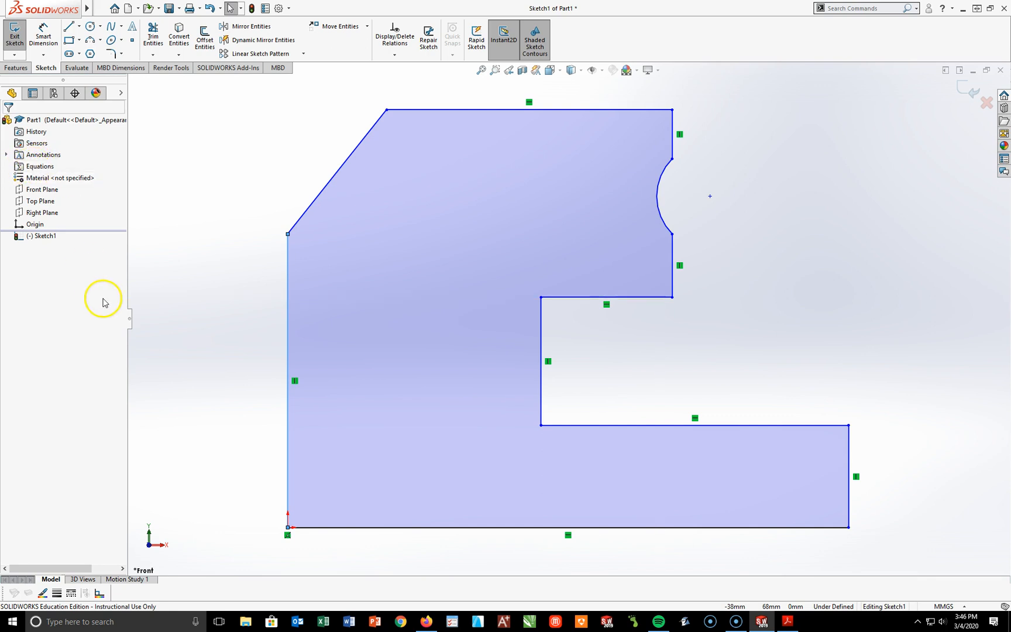
Step: Set the Equations item to Show in the FeatureManager hide/show tree items options
{"action": "right_click", "coordinate": [55, 121]}
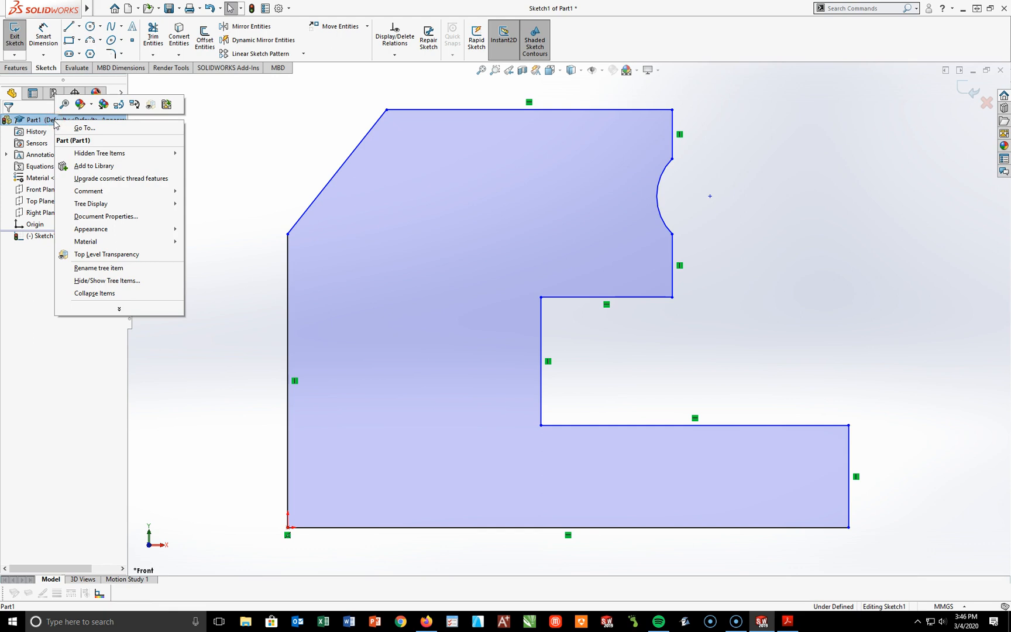
{"action": "left_click", "coordinate": [83, 154]}
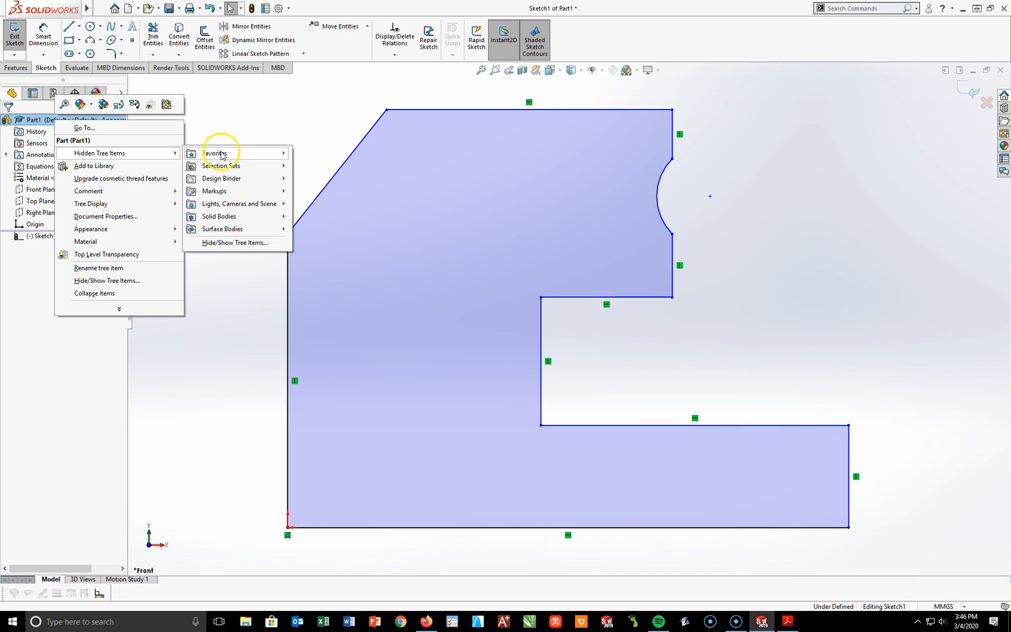
{"action": "left_click", "coordinate": [259, 242]}
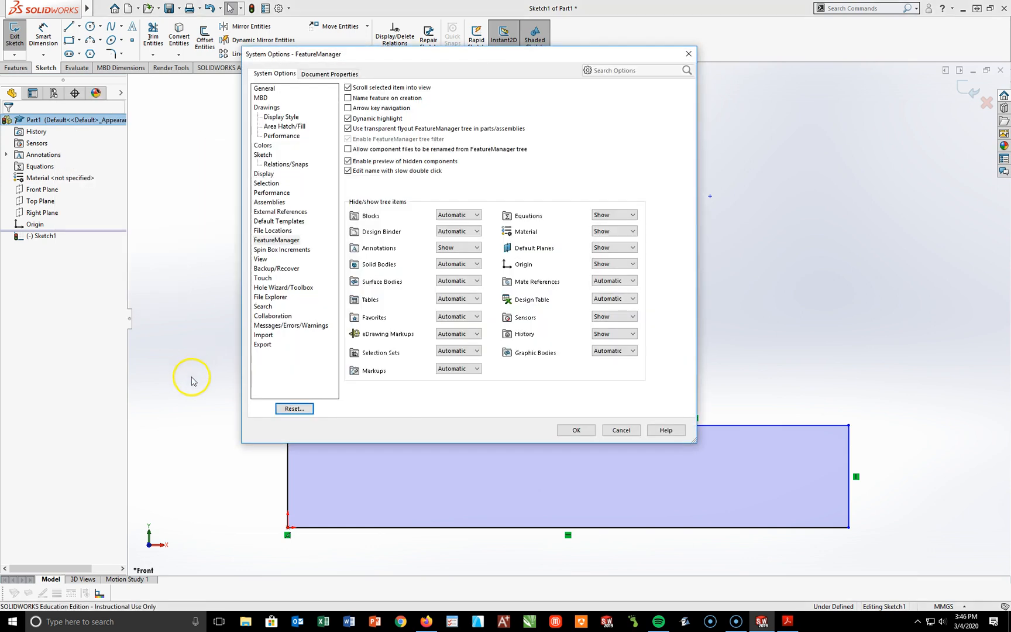
{"action": "left_click", "coordinate": [632, 215]}
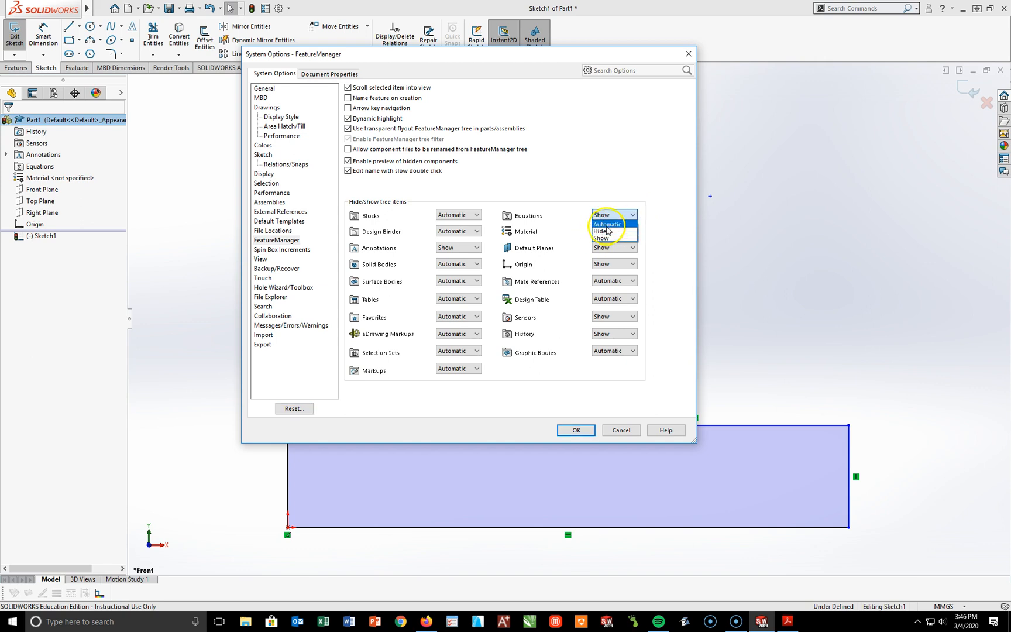
{"action": "left_click", "coordinate": [601, 240]}
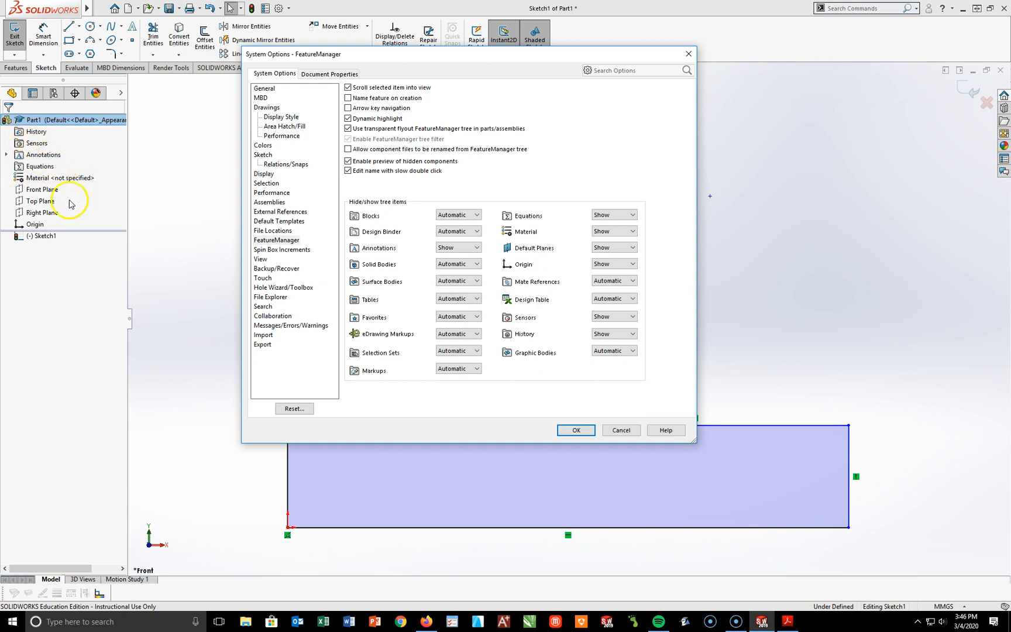
{"action": "left_click", "coordinate": [577, 430]}
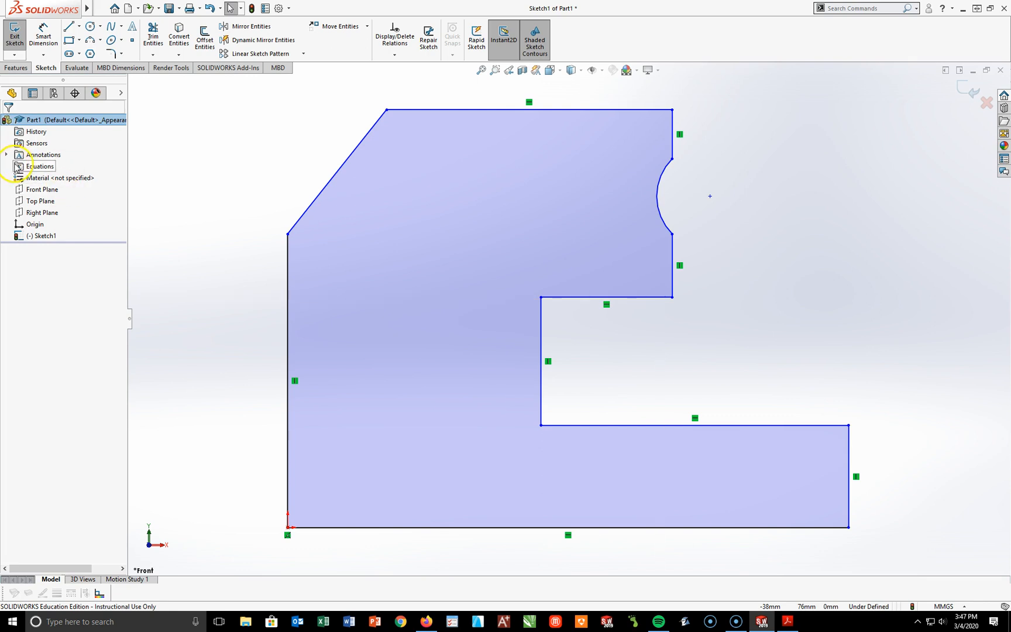
Step: Open the equation manager and add a global variable A equal to 80
{"action": "right_click", "coordinate": [29, 166]}
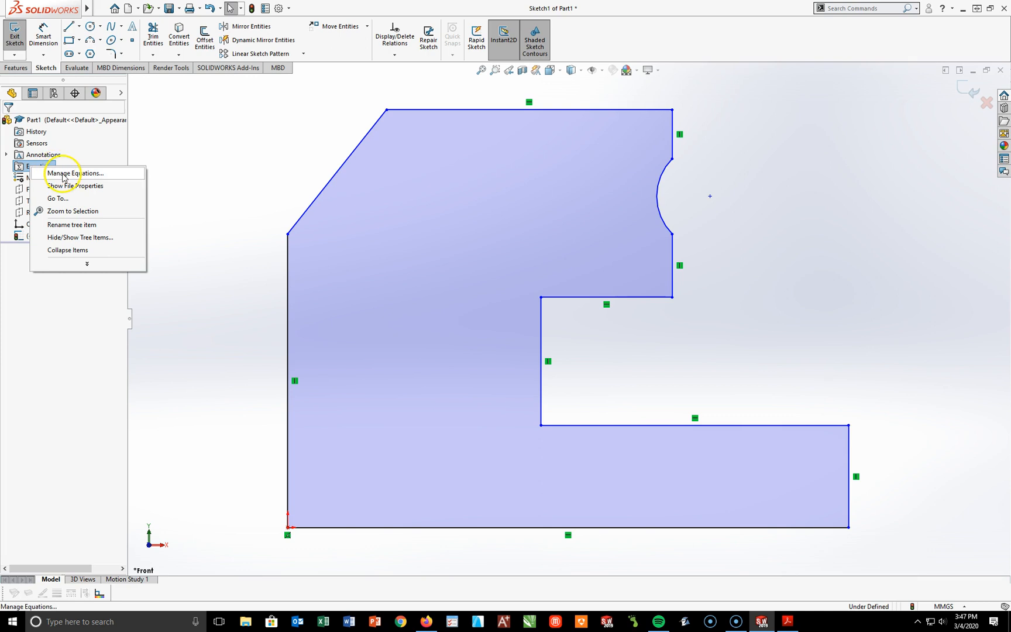
{"action": "left_click", "coordinate": [63, 173]}
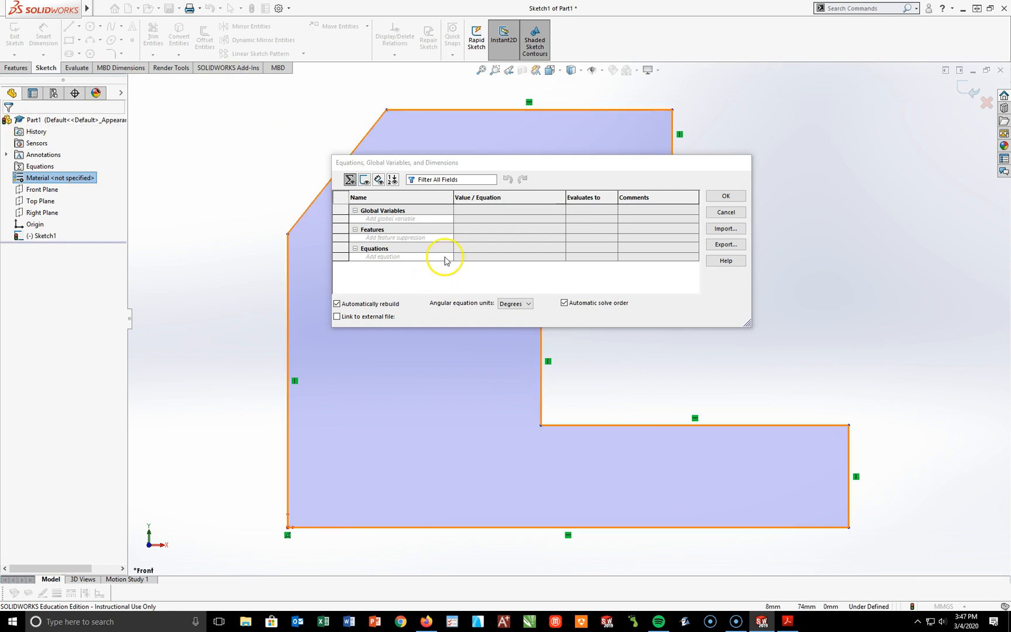
{"action": "left_click", "coordinate": [394, 221]}
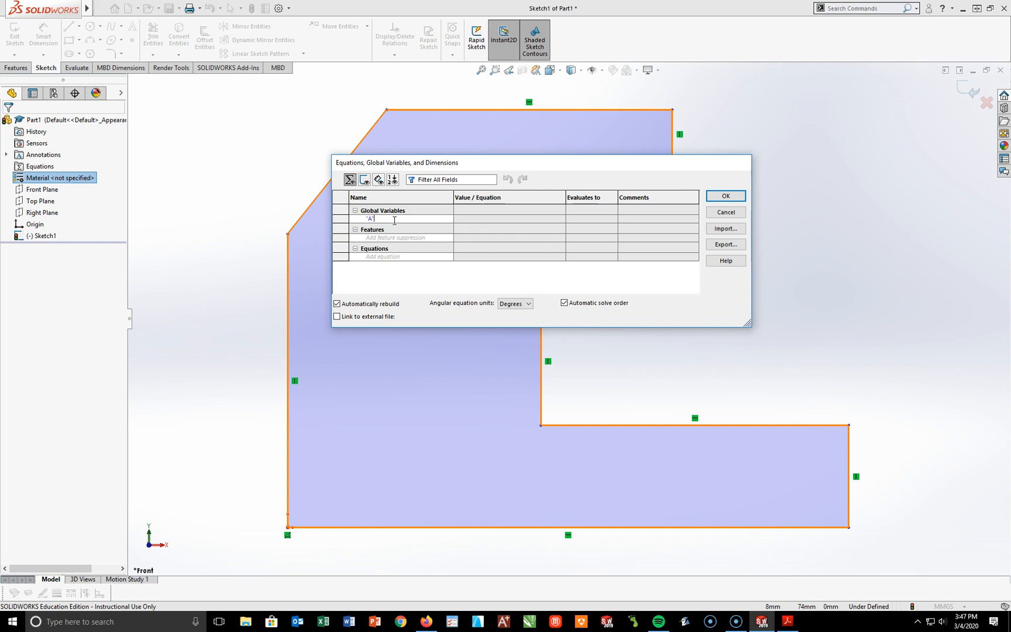
{"action": "key", "text": "Tab"}
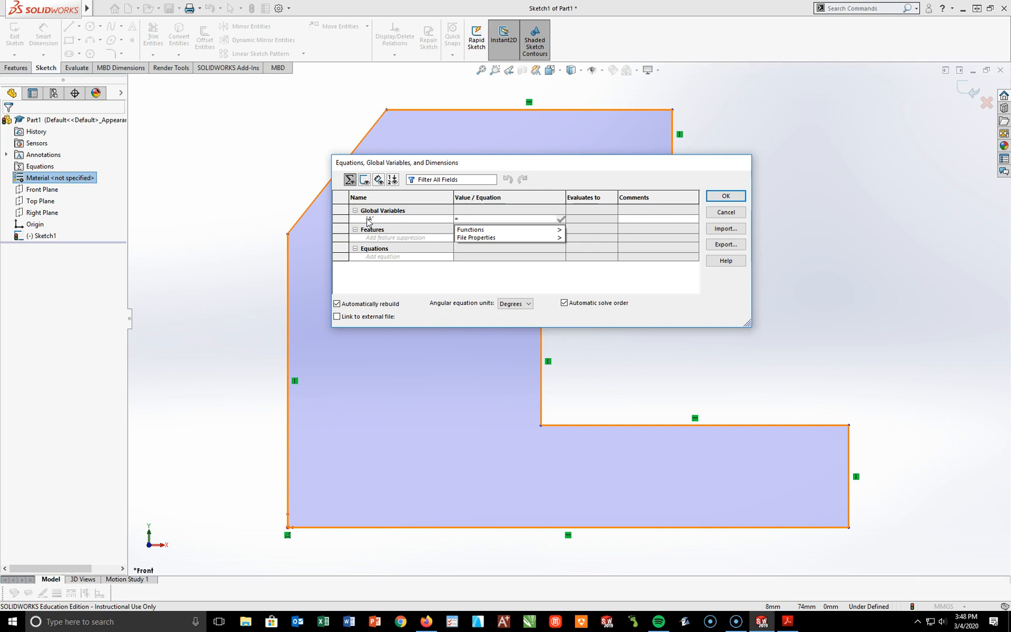
{"action": "left_click", "coordinate": [520, 229]}
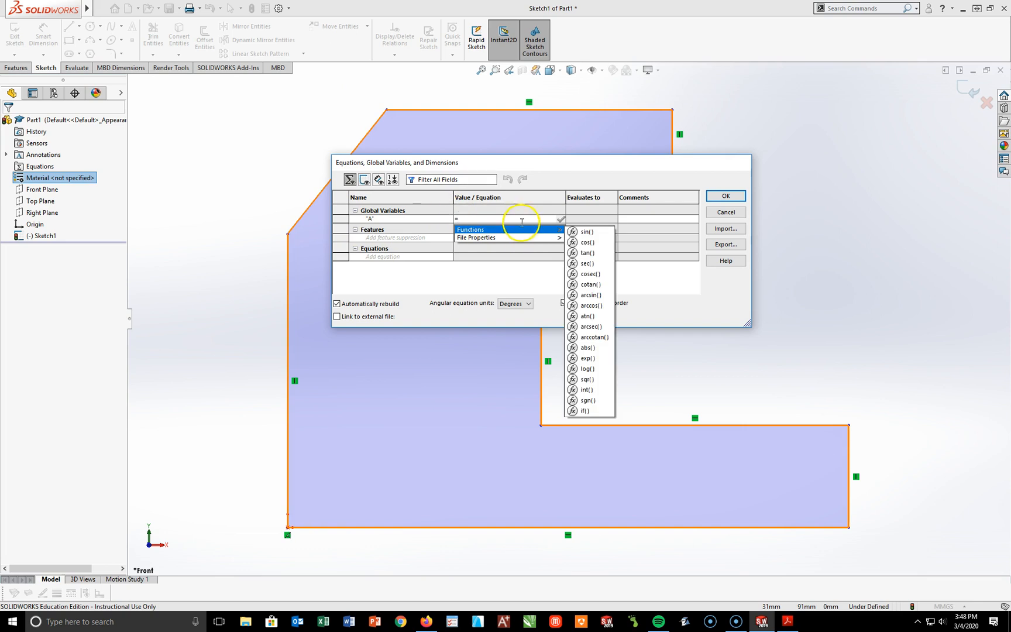
{"action": "type", "text": "80"}
{"action": "key", "text": "Tab"}
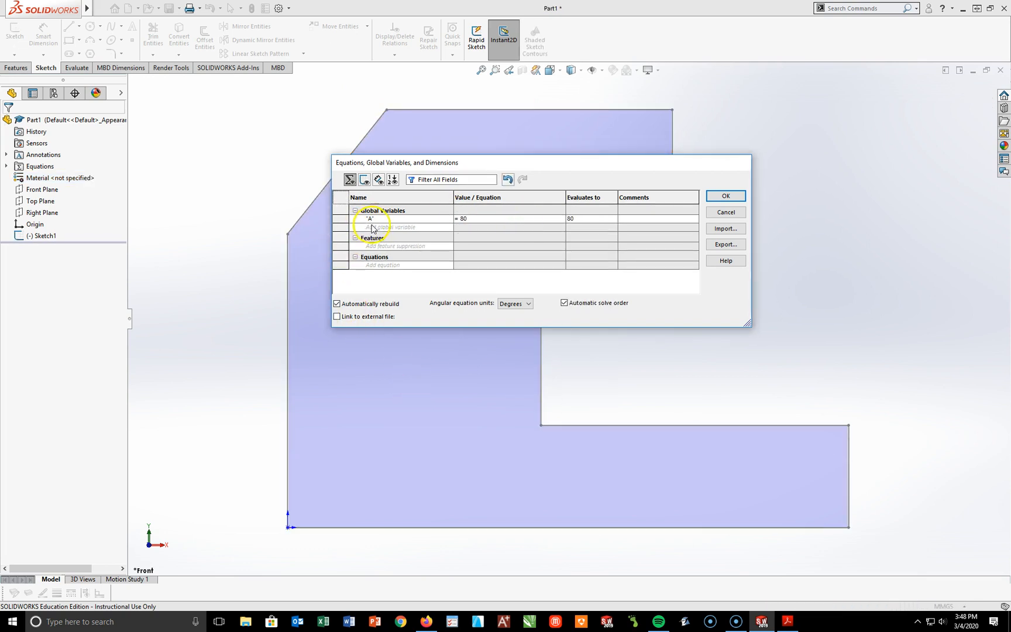
Step: Add a global variable B equal to 36.5 and accept the equations
{"action": "left_click", "coordinate": [374, 228]}
{"action": "type", "text": "\"B"}
{"action": "key", "text": "Tab"}
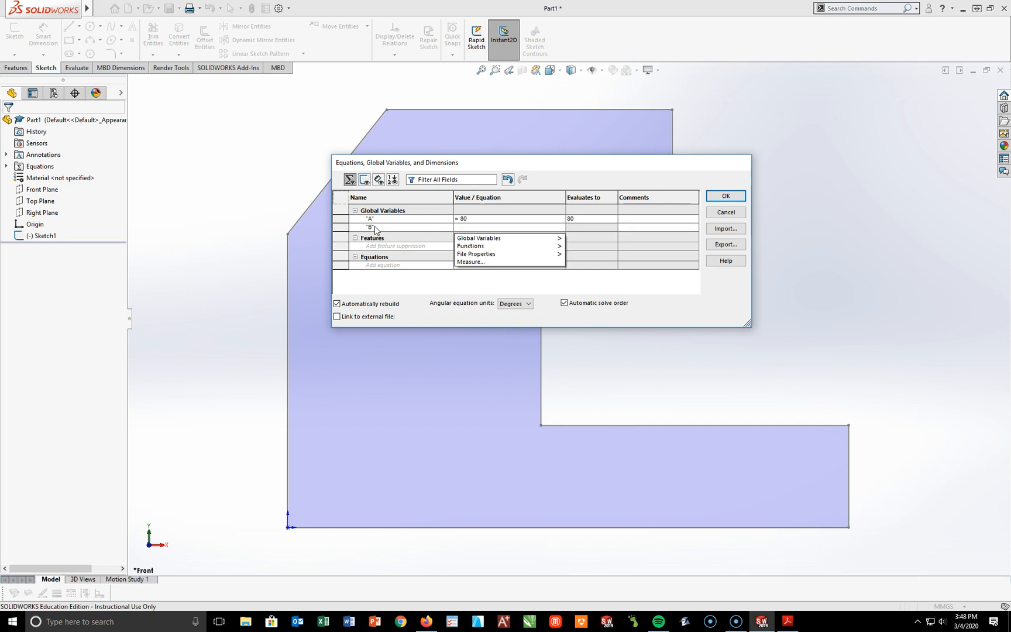
{"action": "type", "text": "=36.5"}
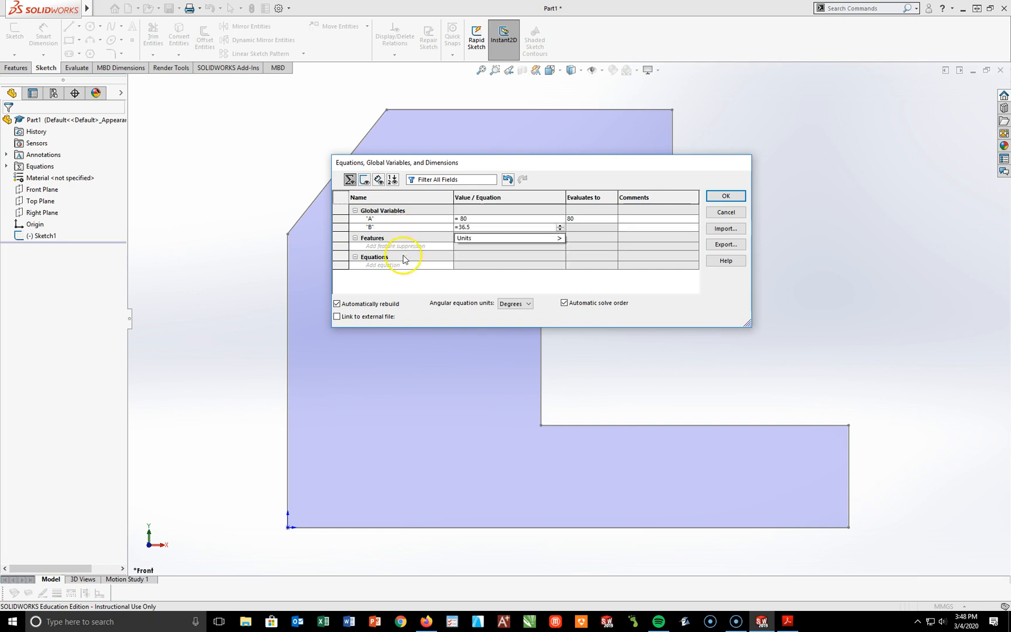
{"action": "left_click", "coordinate": [460, 240]}
{"action": "key", "text": "Return"}
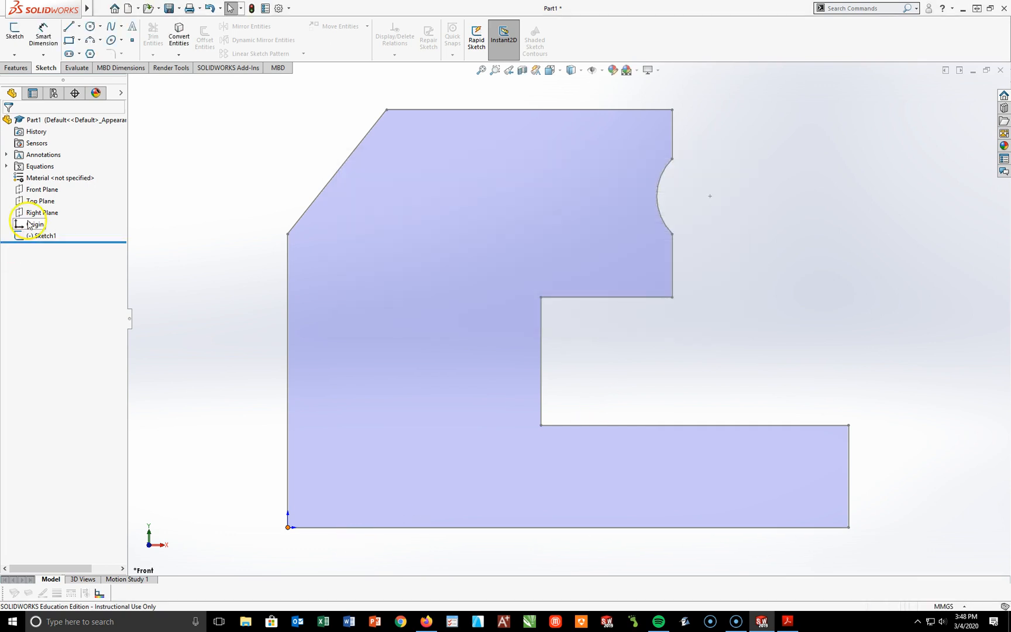
Step: Reopen the equation manager, add a global variable C equal to 55 and accept the equations
{"action": "right_click", "coordinate": [34, 167]}
{"action": "left_click", "coordinate": [53, 174]}
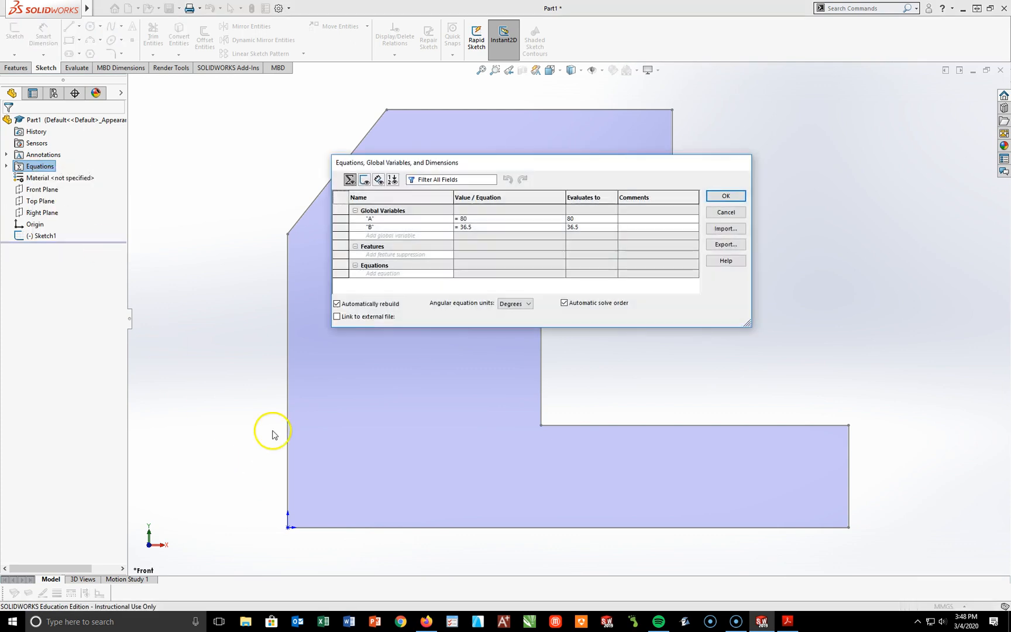
{"action": "left_click", "coordinate": [392, 239]}
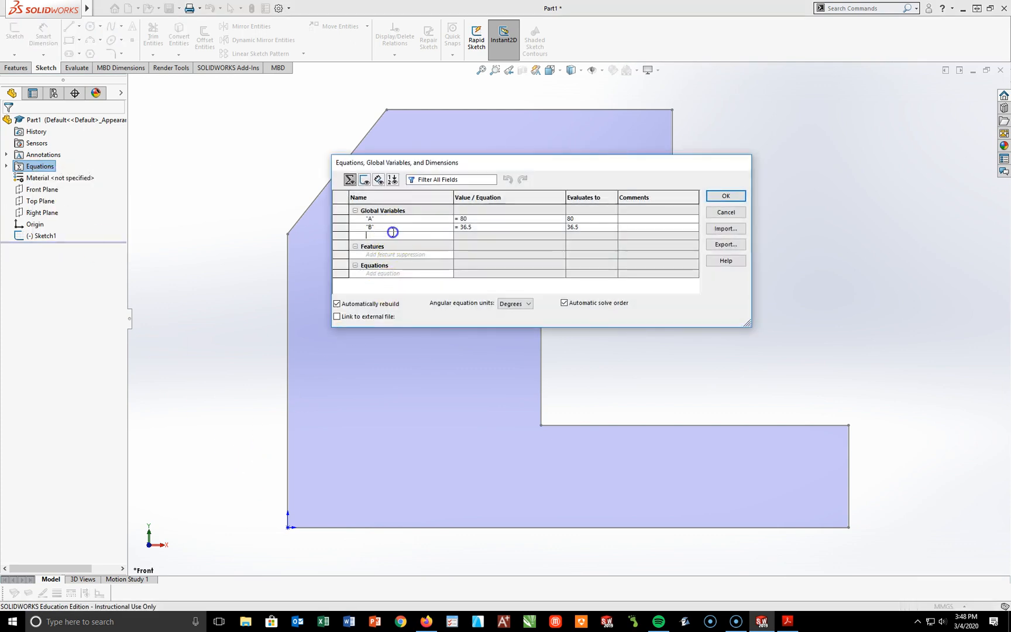
{"action": "type", "text": "\"C"}
{"action": "key", "text": "Tab"}
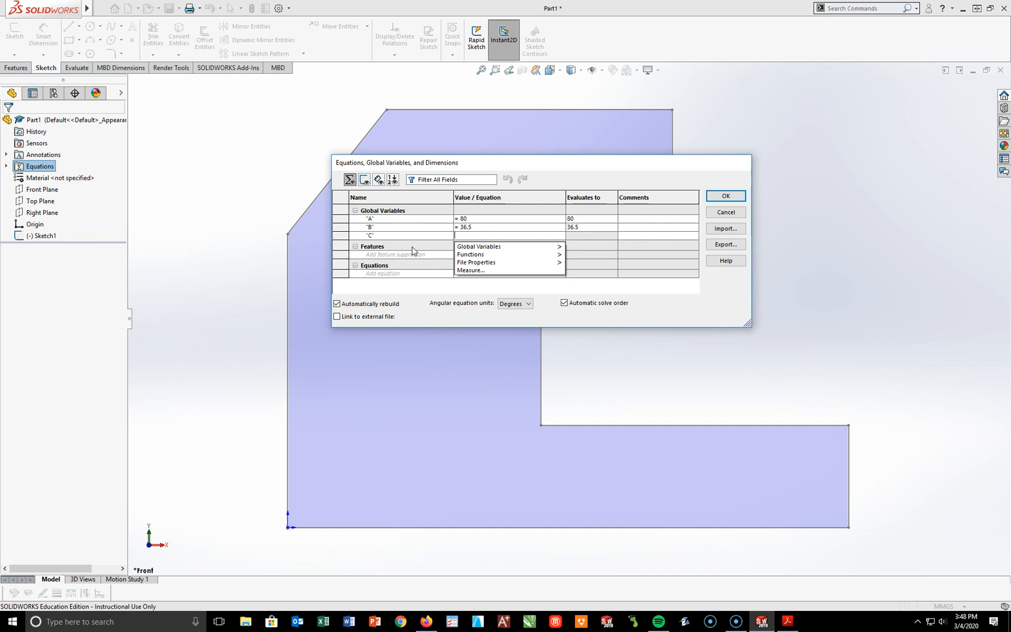
{"action": "type", "text": "=55"}
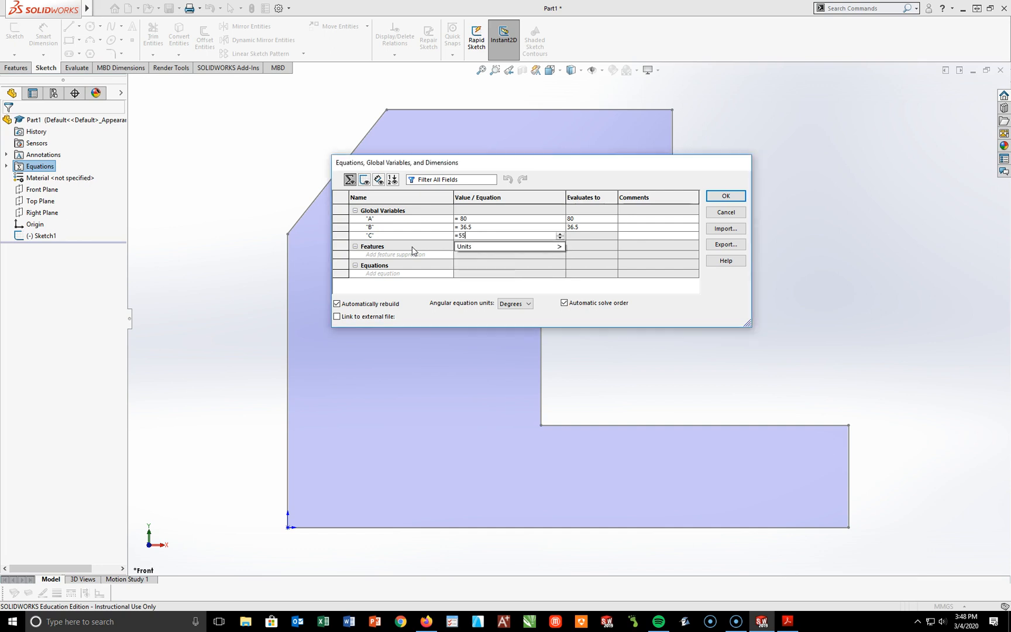
{"action": "key", "text": "Tab"}
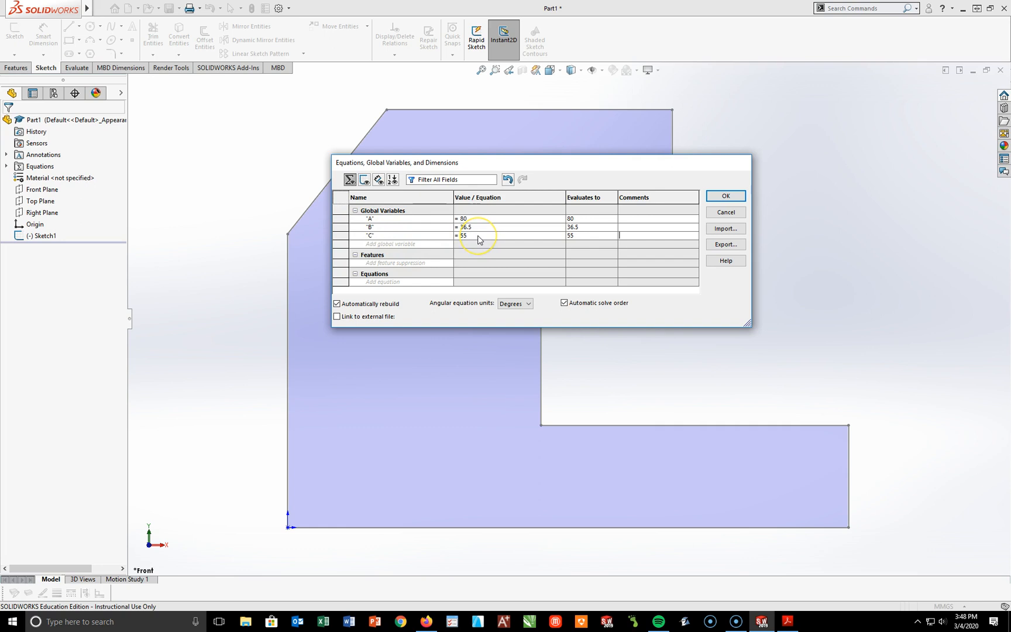
{"action": "left_click", "coordinate": [727, 197]}
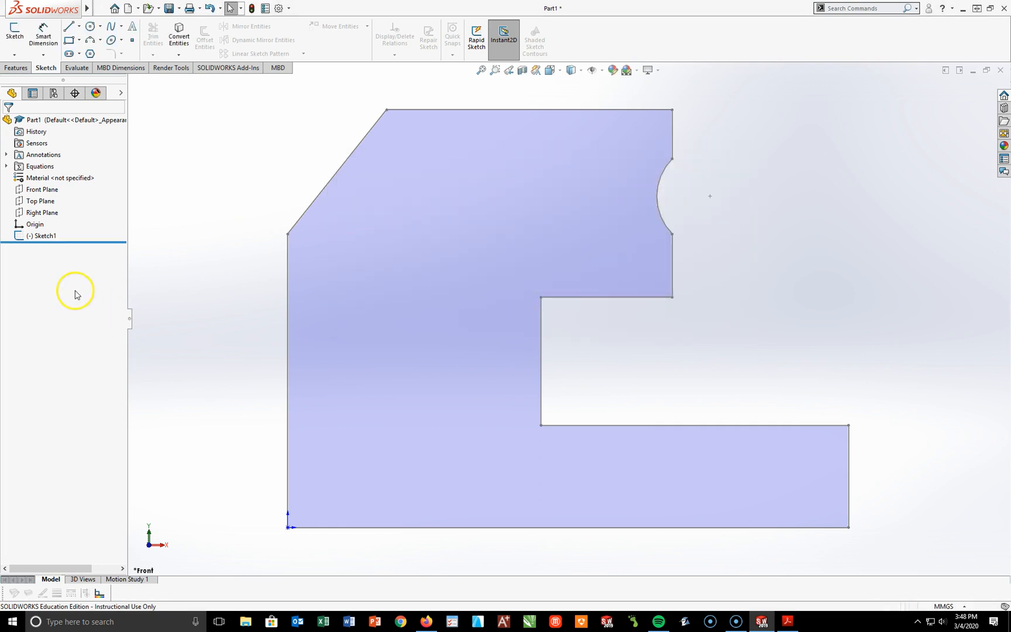
Step: Edit Sketch1 and dimension the profile's bottom edge, linking its length to the global variable A
{"action": "left_click", "coordinate": [30, 236]}
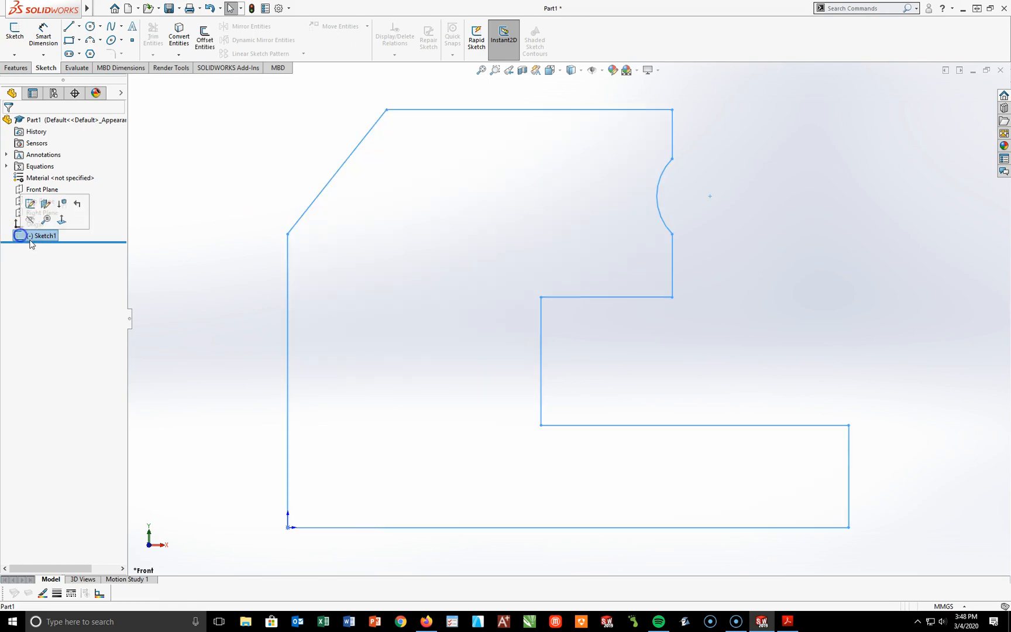
{"action": "left_click", "coordinate": [30, 205]}
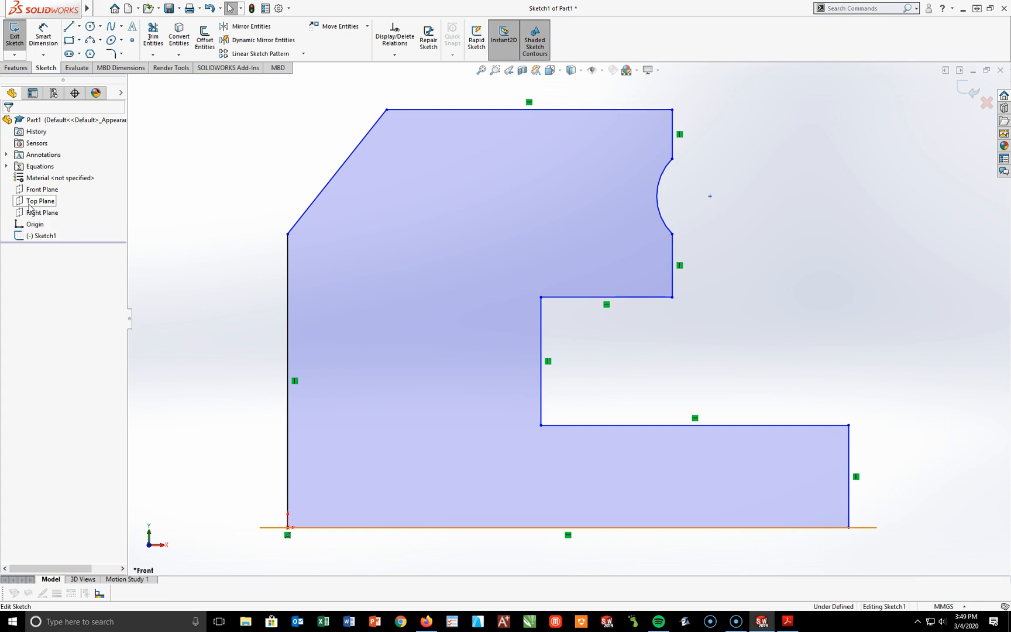
{"action": "left_click", "coordinate": [44, 36]}
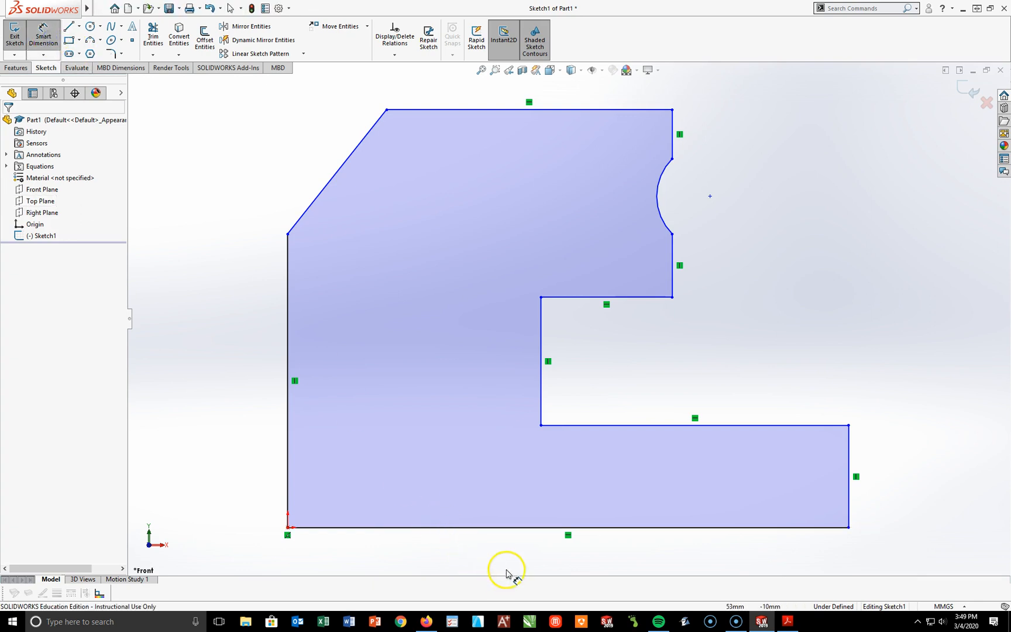
{"action": "scroll", "coordinate": [623, 552], "scroll_direction": "up", "scroll_amount": 3}
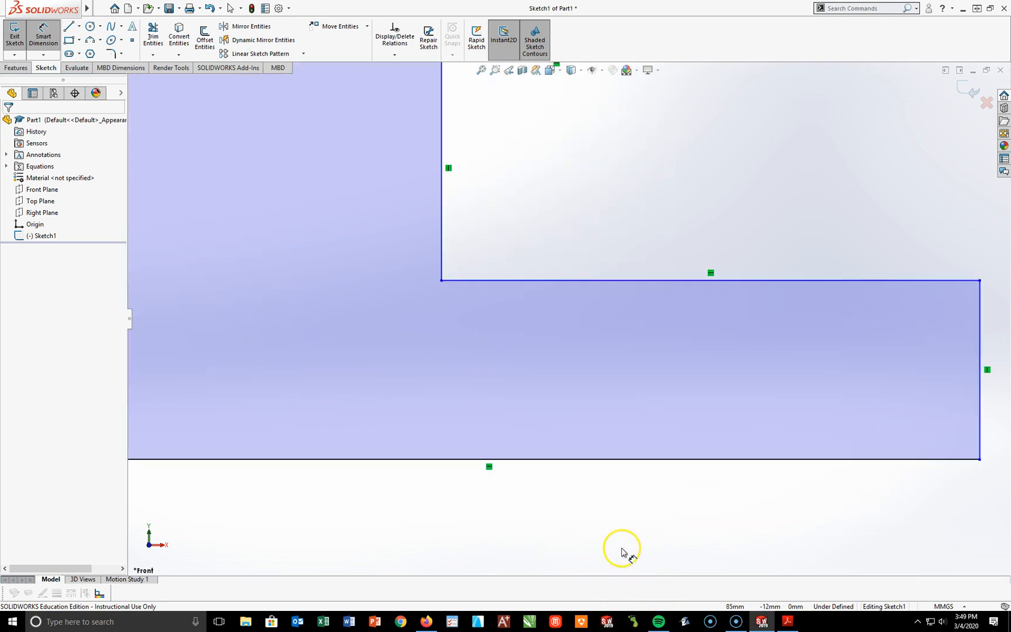
{"action": "scroll", "coordinate": [623, 552], "scroll_direction": "down", "scroll_amount": 3}
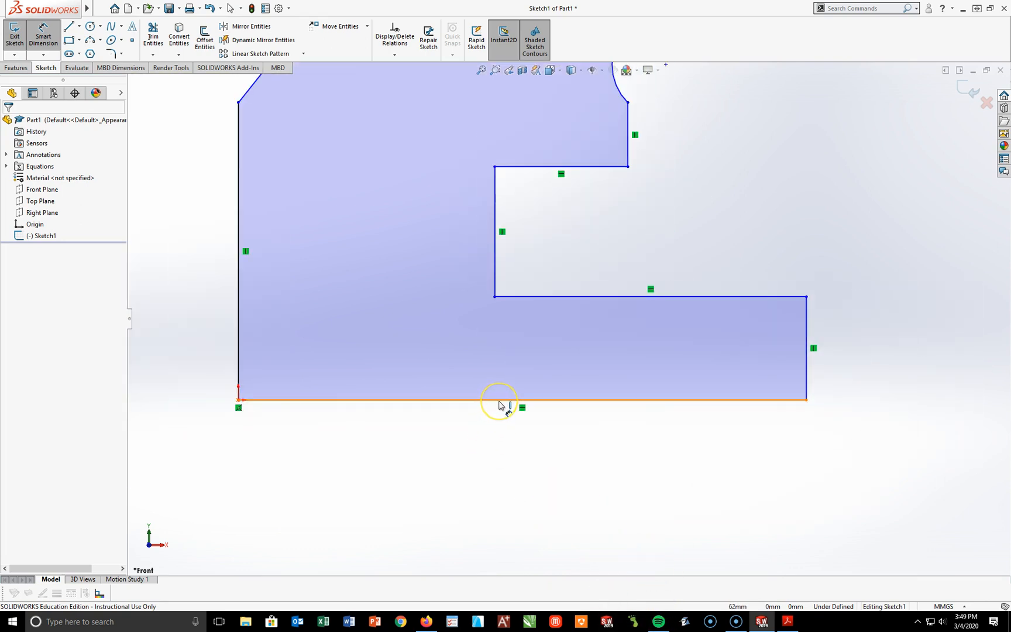
{"action": "left_click", "coordinate": [569, 403]}
{"action": "left_click", "coordinate": [525, 462]}
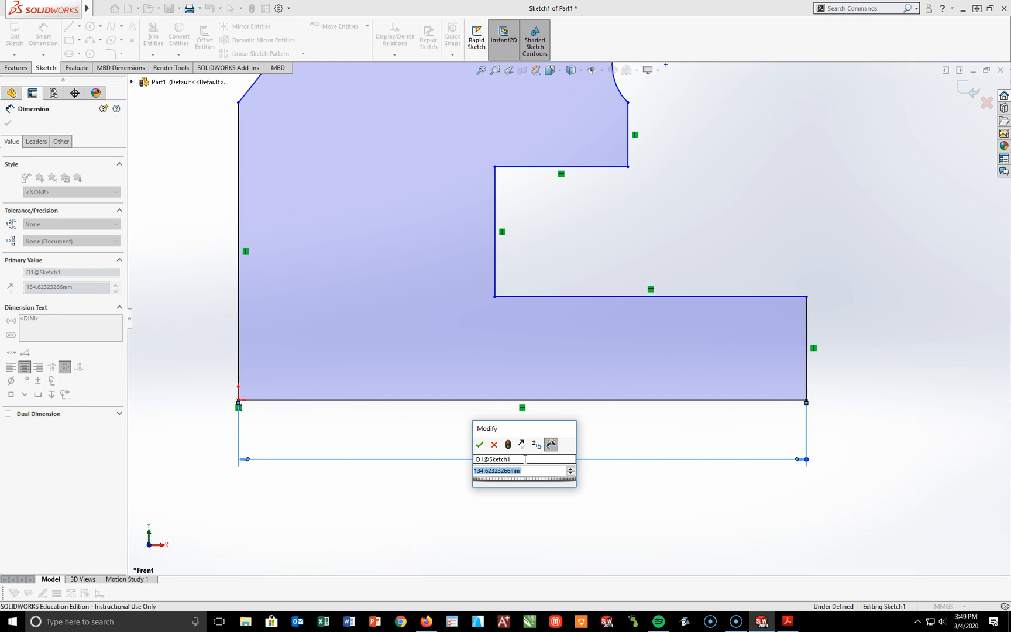
{"action": "type", "text": "="}
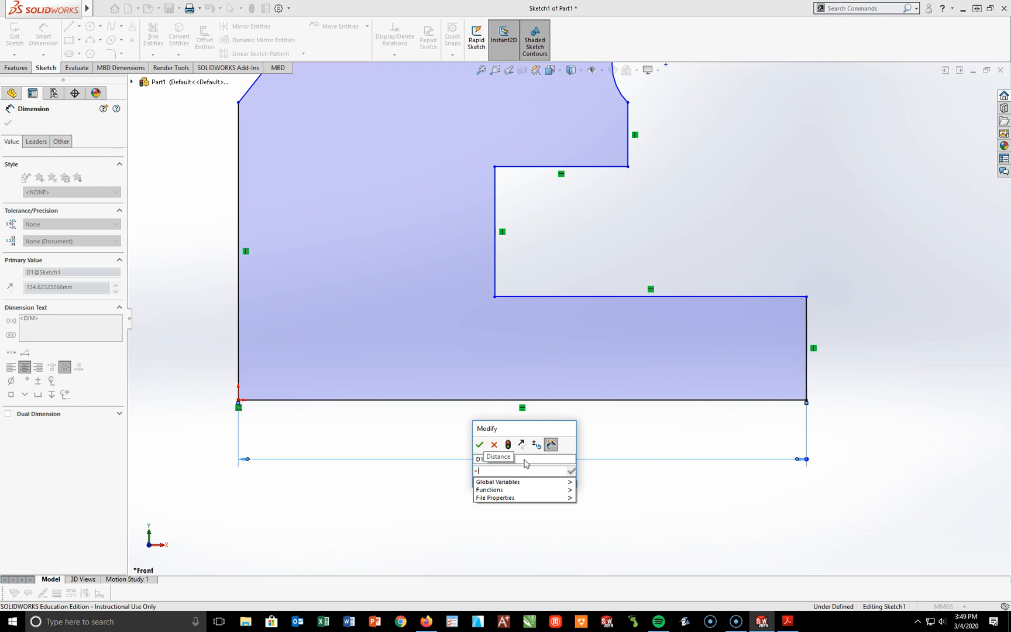
{"action": "left_click", "coordinate": [513, 482]}
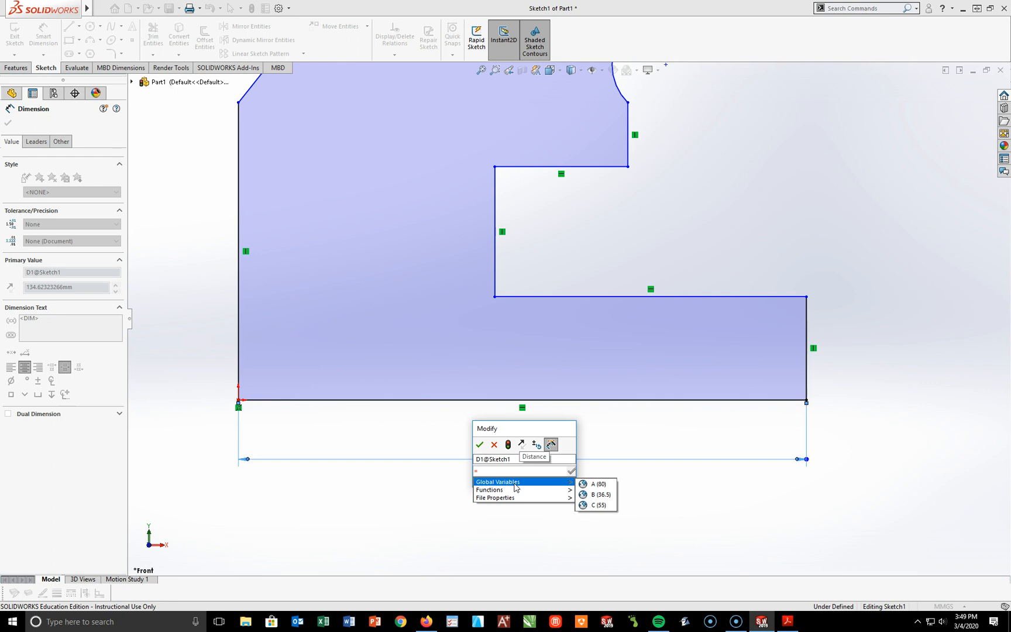
{"action": "left_click", "coordinate": [593, 485]}
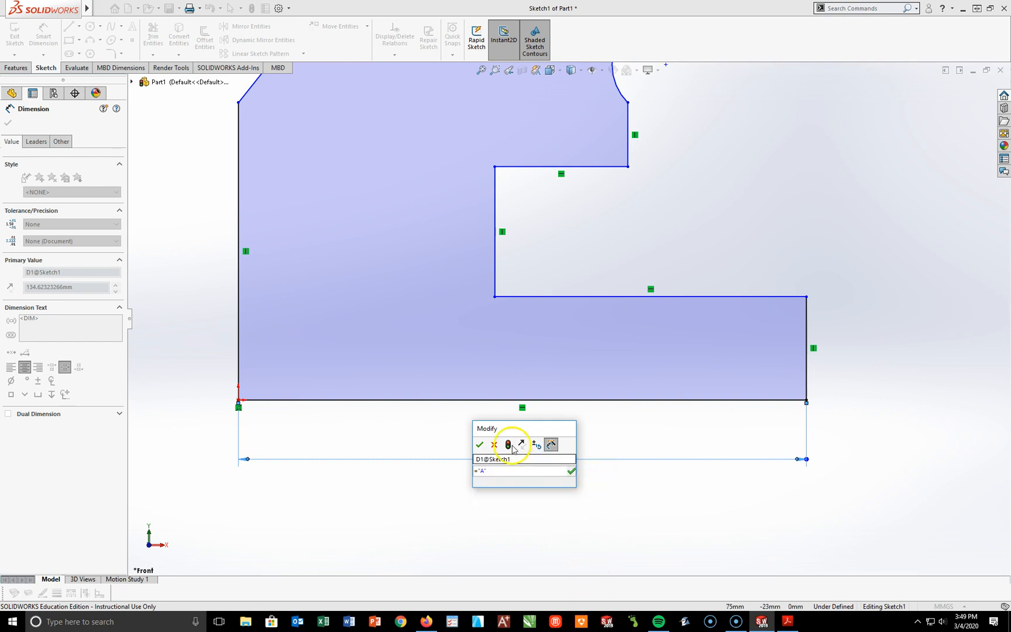
{"action": "left_click", "coordinate": [480, 445]}
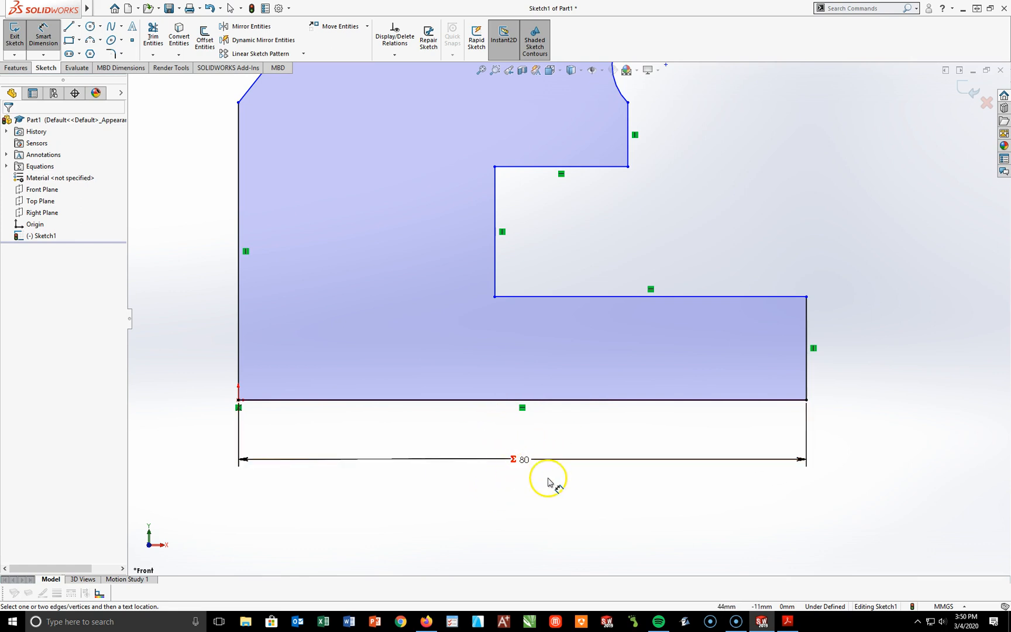
Step: Dimension the short vertical edge at the end of the profile's base leg as 10 mm
{"action": "key", "text": "f"}
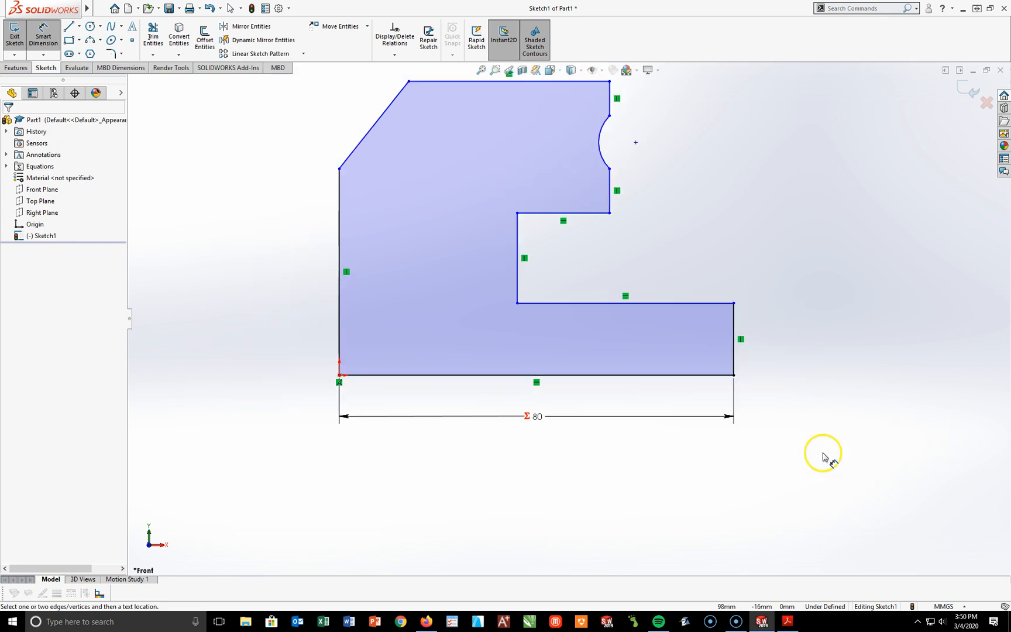
{"action": "left_click", "coordinate": [736, 362]}
{"action": "left_click", "coordinate": [778, 347]}
{"action": "key", "text": "BackSpace"}
{"action": "type", "text": "10"}
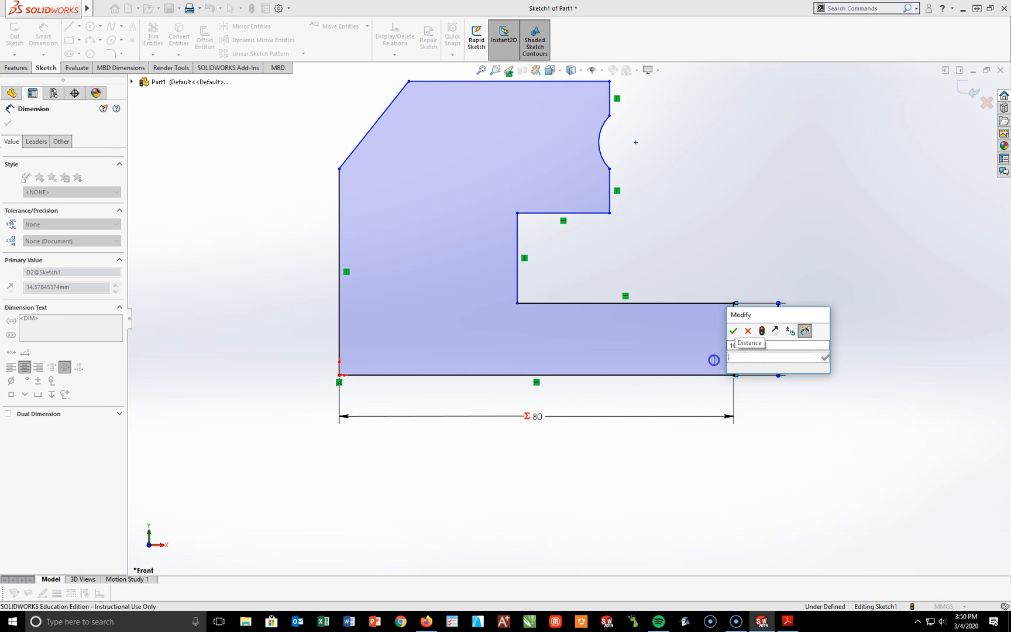
{"action": "key", "text": "Return"}
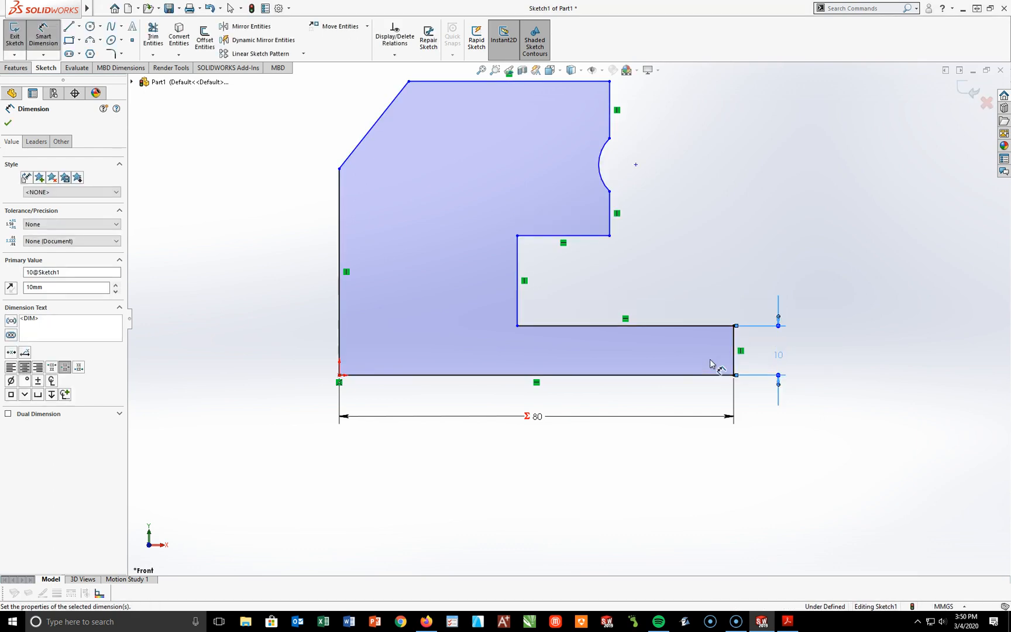
Step: Dimension the horizontal edge along the top of the notch as 15 mm
{"action": "left_click", "coordinate": [565, 236]}
{"action": "left_click", "coordinate": [565, 262]}
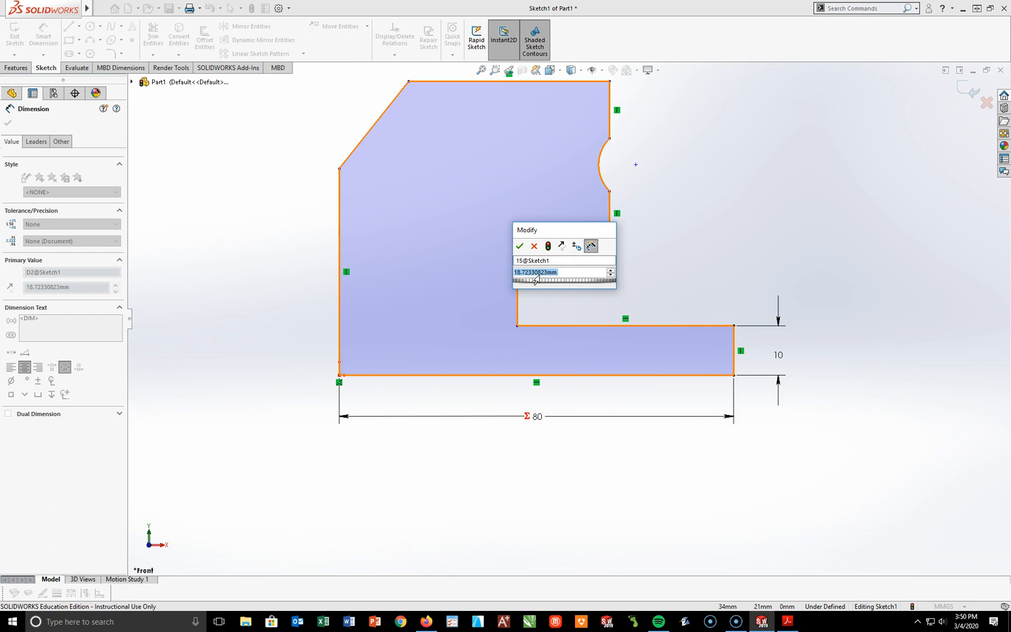
{"action": "type", "text": "19"}
{"action": "key", "text": "Return"}
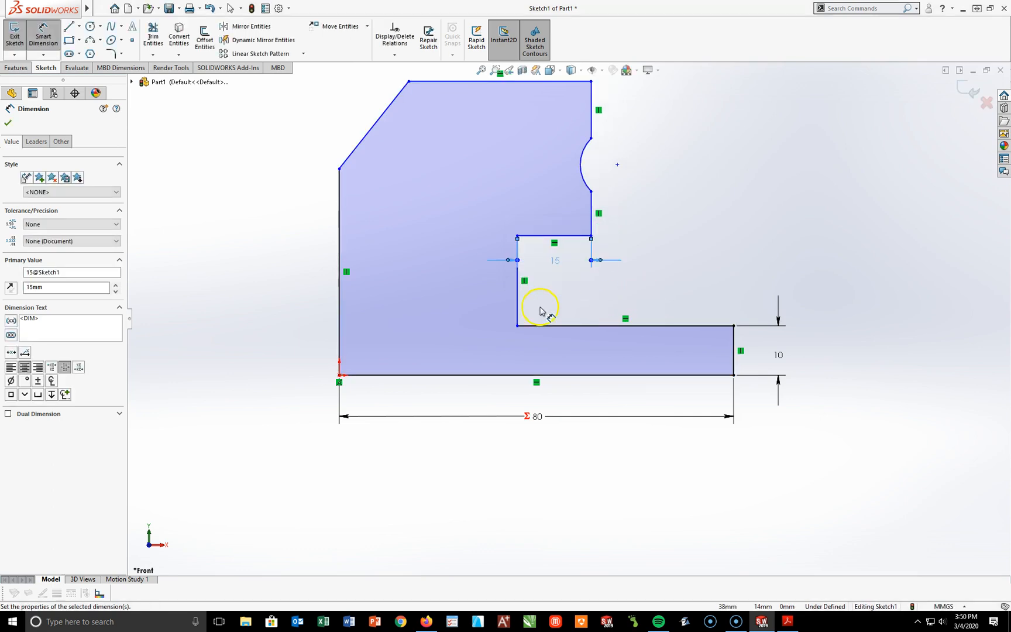
Step: Dimension the notch's inner vertical edge and set its height to 15 mm
{"action": "left_click", "coordinate": [518, 295]}
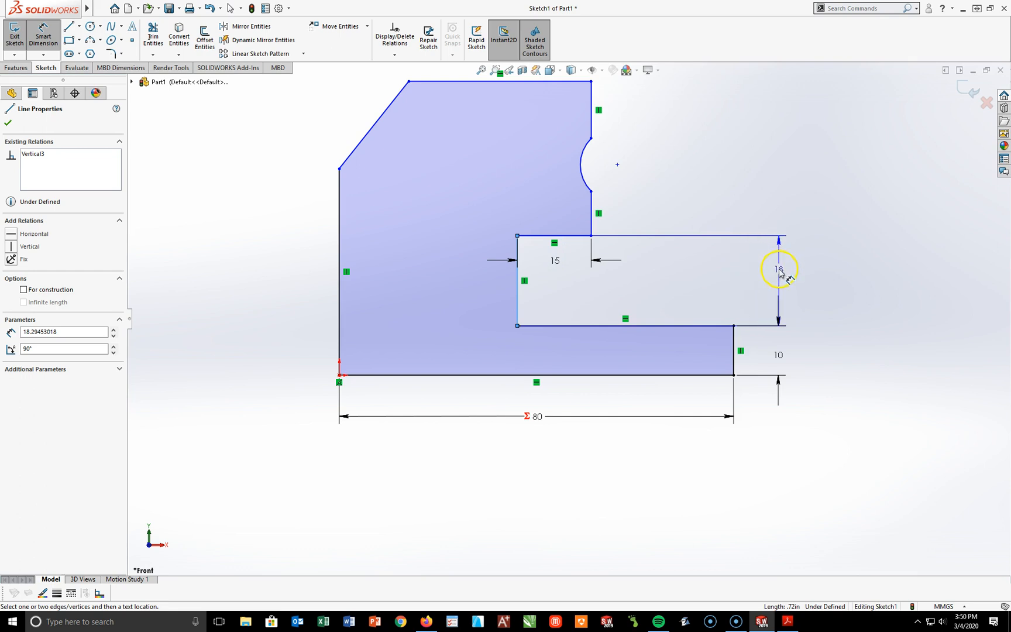
{"action": "left_click", "coordinate": [779, 271]}
{"action": "type", "text": "15"}
{"action": "key", "text": "Return"}
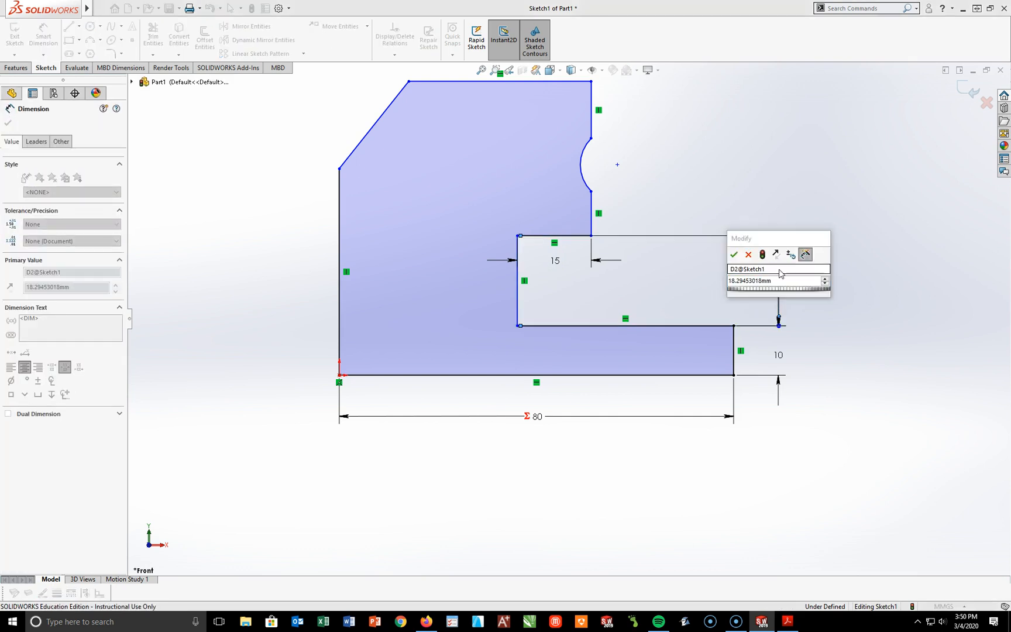
{"action": "left_click", "coordinate": [573, 314]}
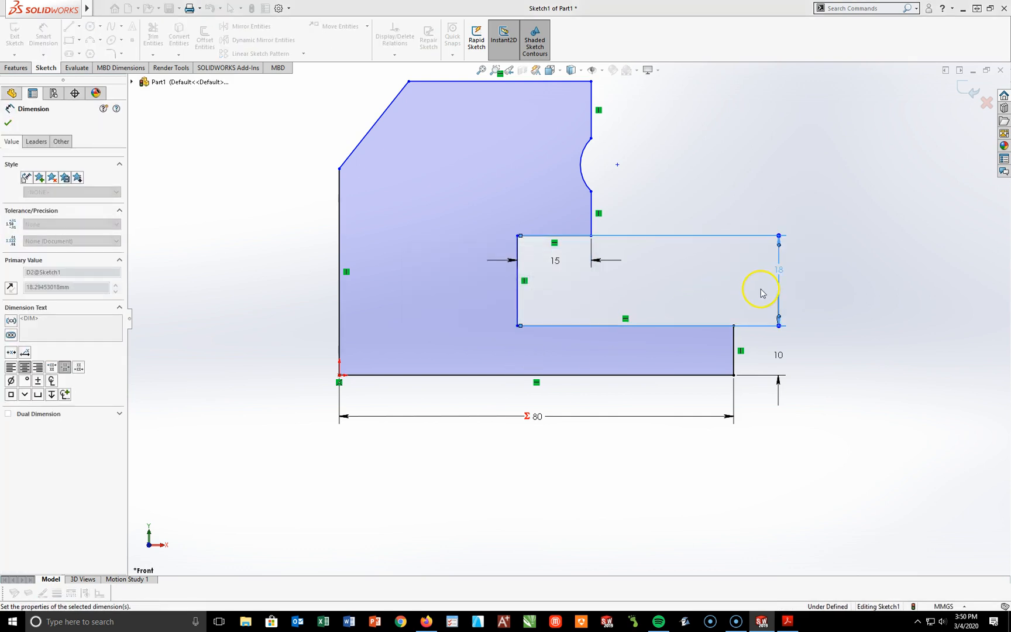
{"action": "left_click", "coordinate": [779, 271]}
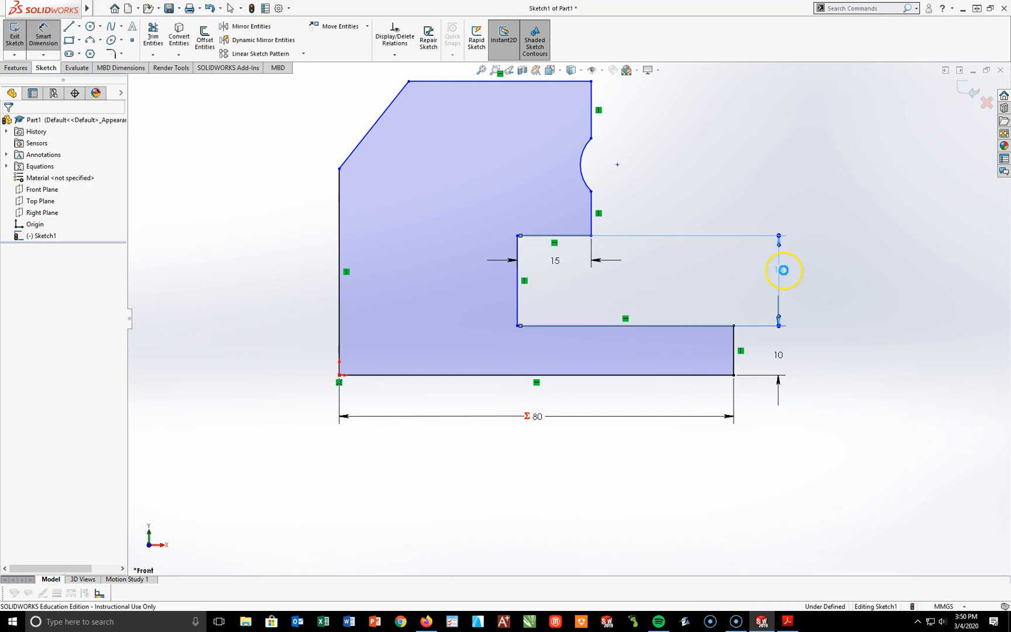
{"action": "type", "text": "1"}
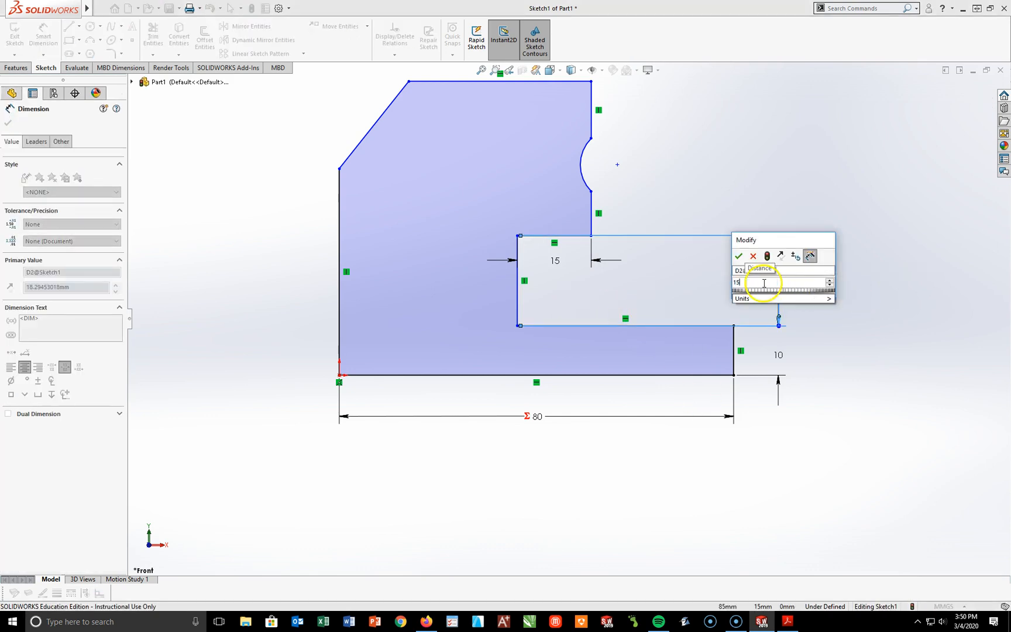
{"action": "type", "text": "5"}
{"action": "key", "text": "Return"}
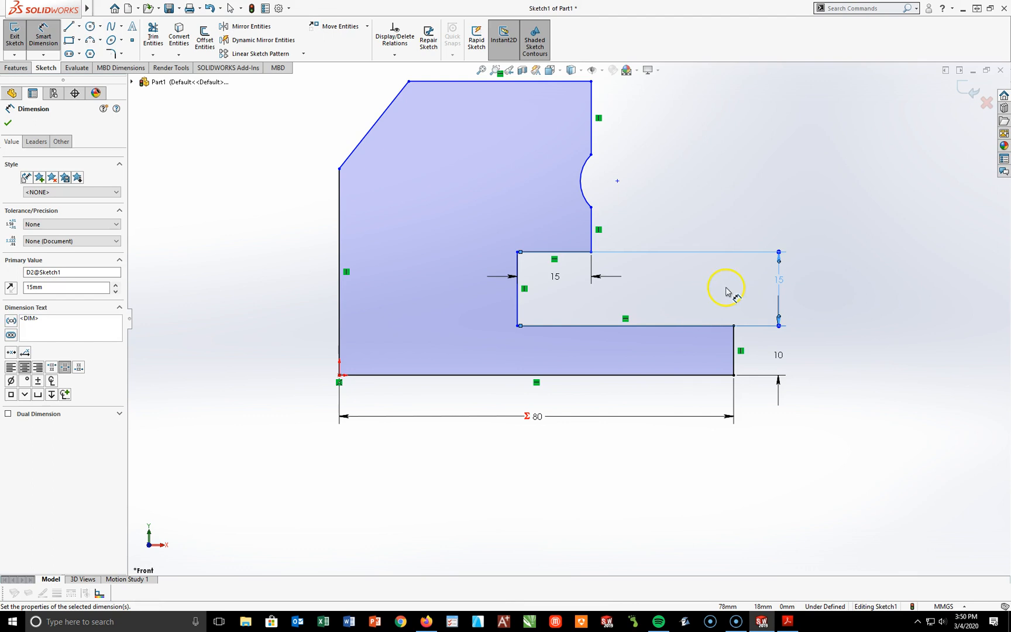
Step: Dimension the vertical distance between the profile's top edge and the notch's upper edge as 20 mm
{"action": "left_click", "coordinate": [583, 114]}
{"action": "left_click", "coordinate": [575, 253]}
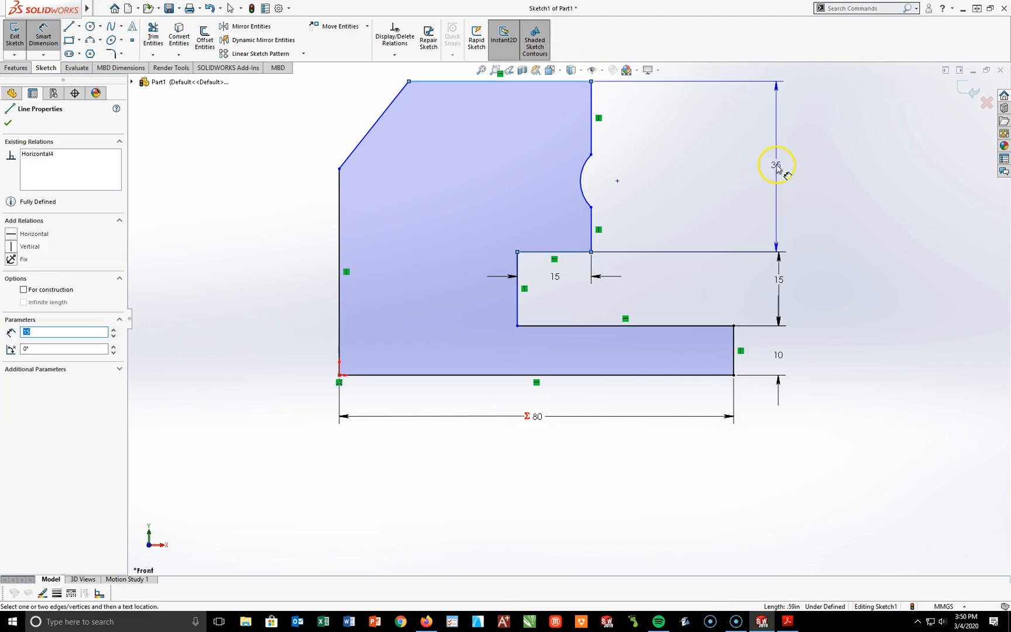
{"action": "left_click", "coordinate": [777, 166]}
{"action": "type", "text": "20"}
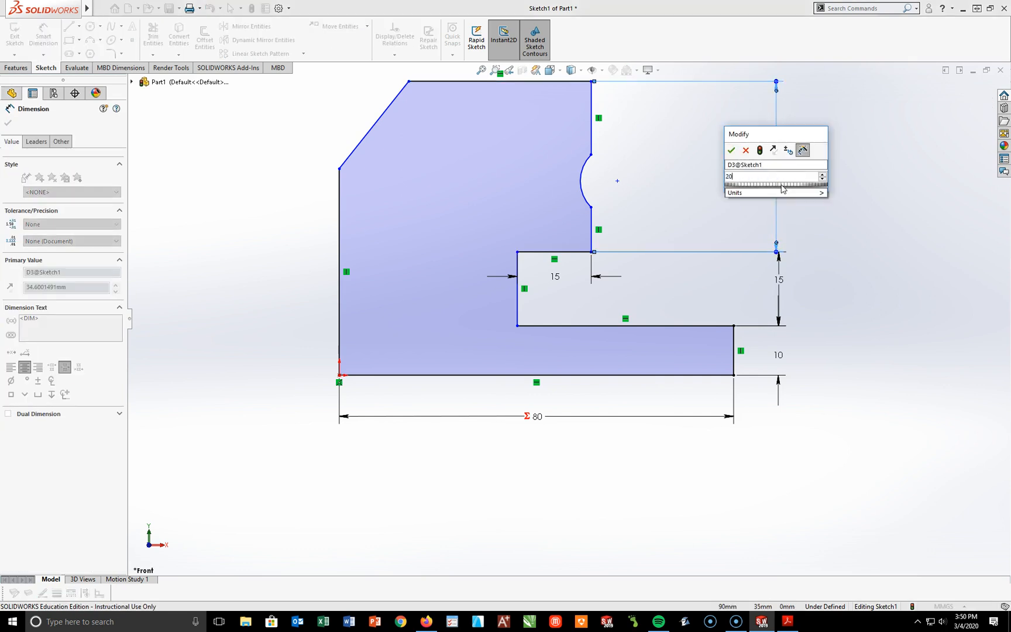
{"action": "key", "text": "Return"}
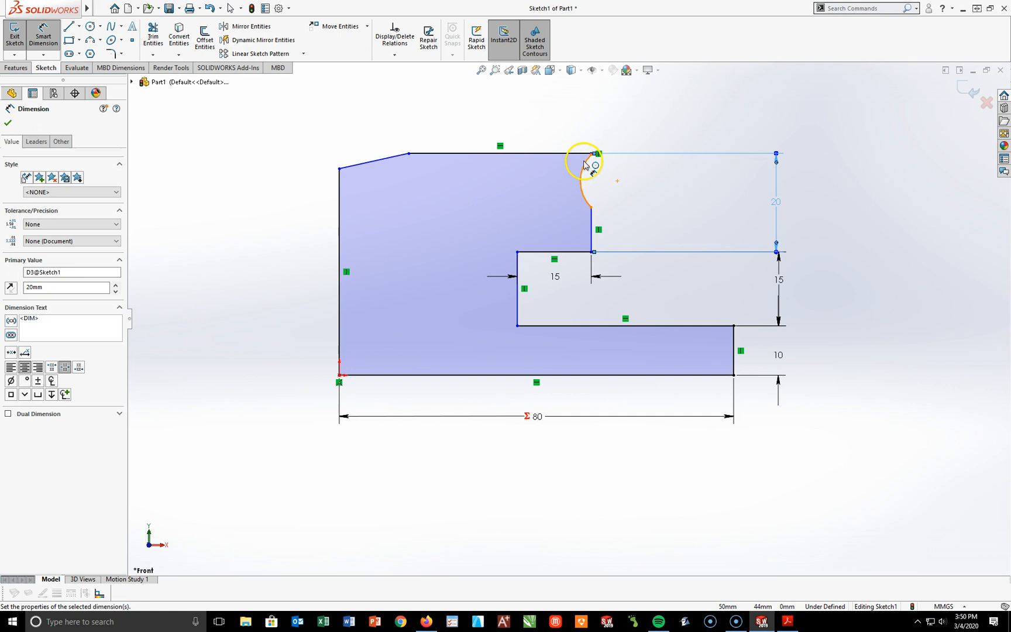
Step: Move the concave arc's endpoints down the upper block's side so short vertical edges remain above and below it
{"action": "key", "text": "Escape"}
{"action": "left_click_drag", "start_coordinate": [592, 208], "coordinate": [592, 225]}
{"action": "scroll", "coordinate": [600, 146], "scroll_direction": "down", "scroll_amount": 5}
{"action": "left_click_drag", "start_coordinate": [573, 264], "coordinate": [570, 311]}
{"action": "left_click", "coordinate": [639, 317]}
{"action": "scroll", "coordinate": [623, 386], "scroll_direction": "up", "scroll_amount": 2}
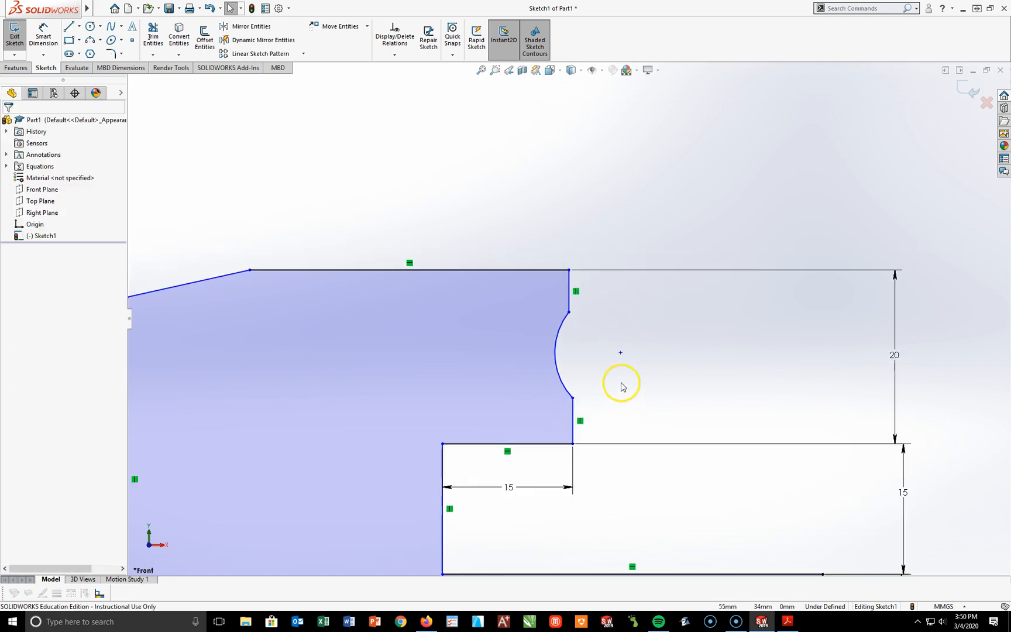
{"action": "scroll", "coordinate": [623, 385], "scroll_direction": "up", "scroll_amount": 2}
{"action": "scroll", "coordinate": [624, 380], "scroll_direction": "down", "scroll_amount": 1}
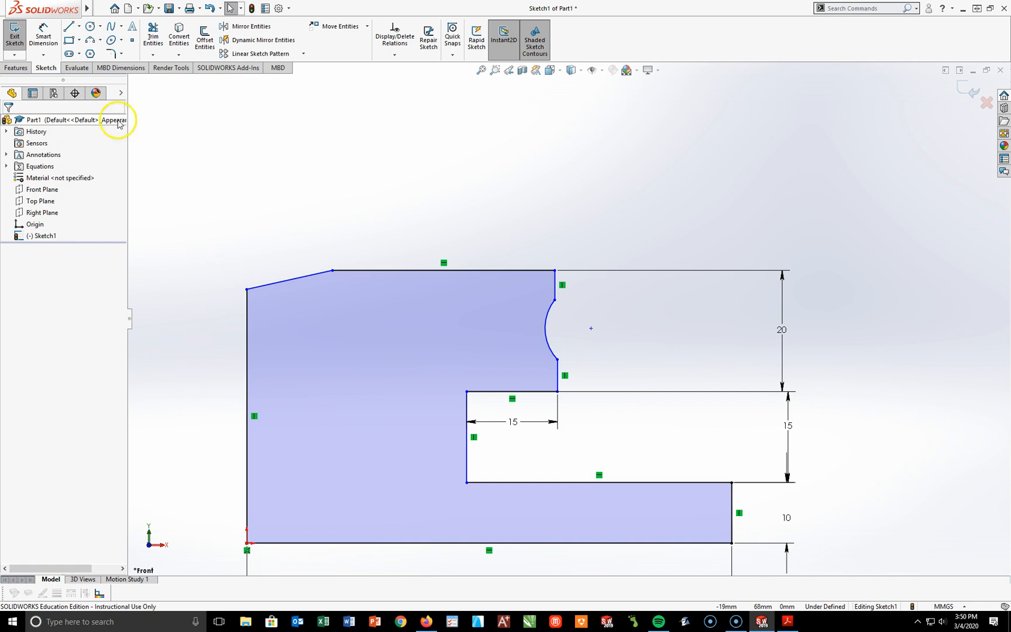
Step: Dimension the vertical distance from the concave arc's centre point to the profile's top edge as 10 mm
{"action": "left_click", "coordinate": [44, 35]}
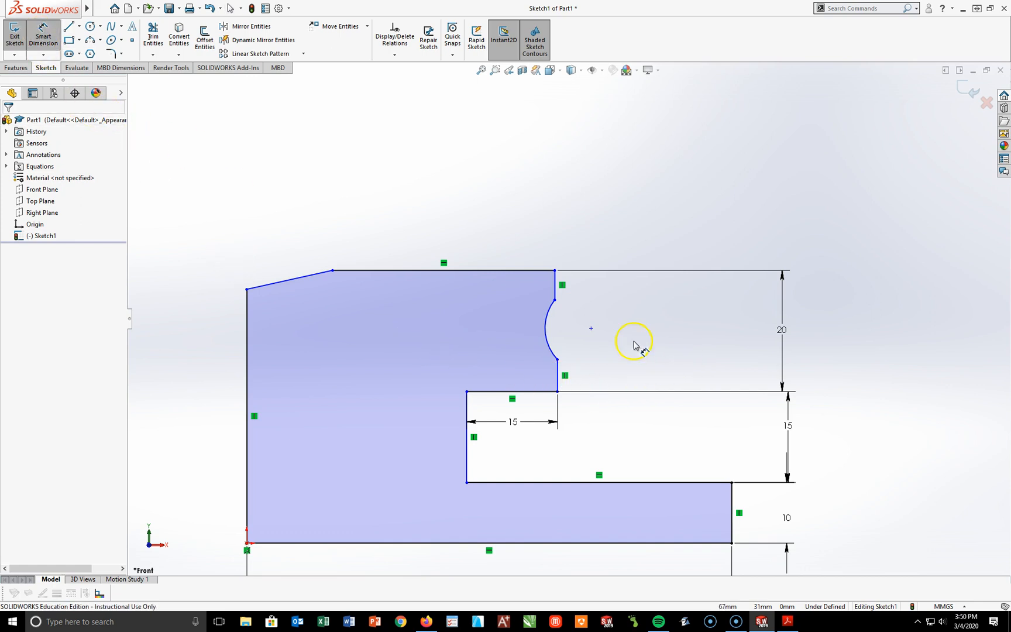
{"action": "left_click", "coordinate": [591, 329]}
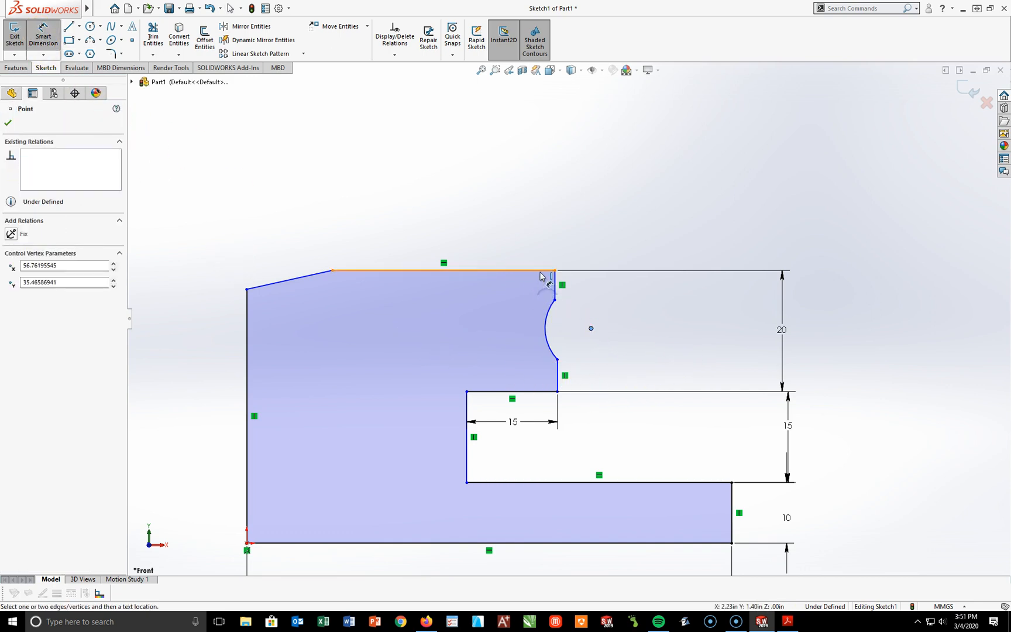
{"action": "left_click", "coordinate": [542, 270]}
{"action": "left_click", "coordinate": [654, 304]}
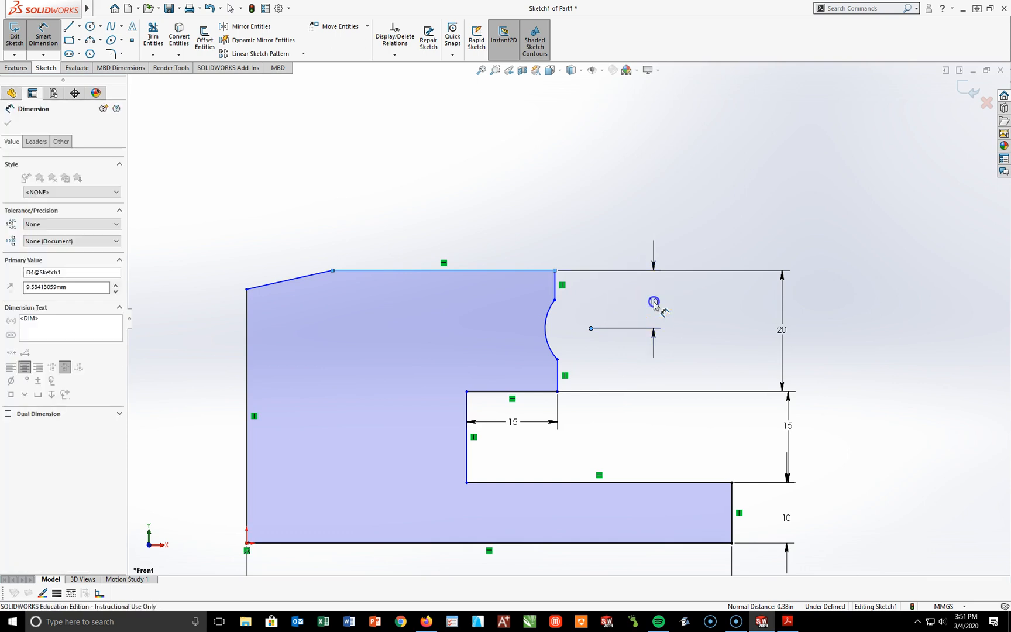
{"action": "type", "text": "10"}
{"action": "key", "text": "Return"}
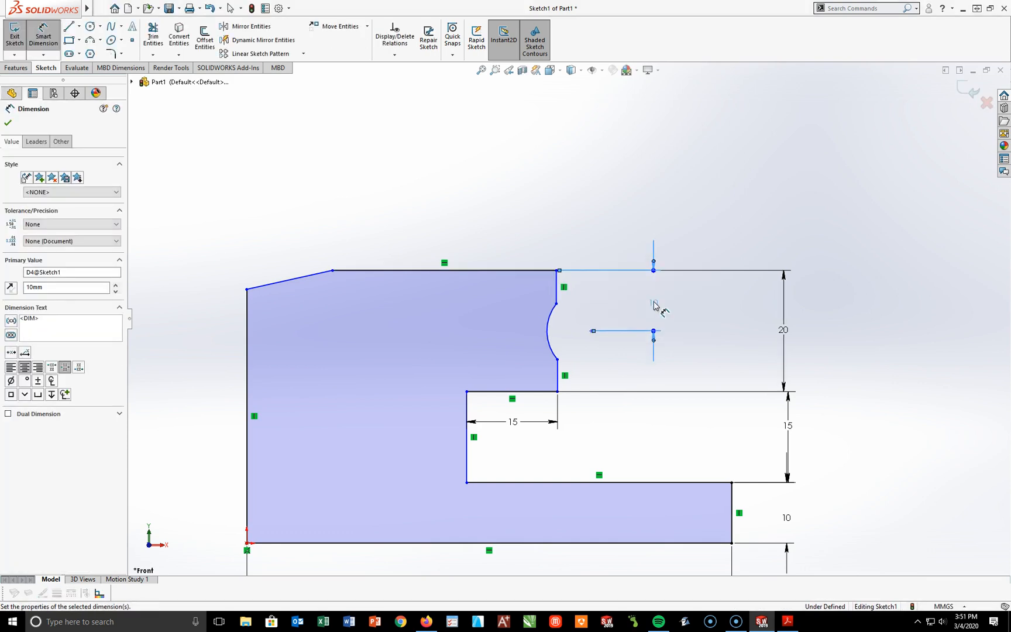
Step: Dimension the concave arc with a radius of 6 mm
{"action": "left_click", "coordinate": [549, 327]}
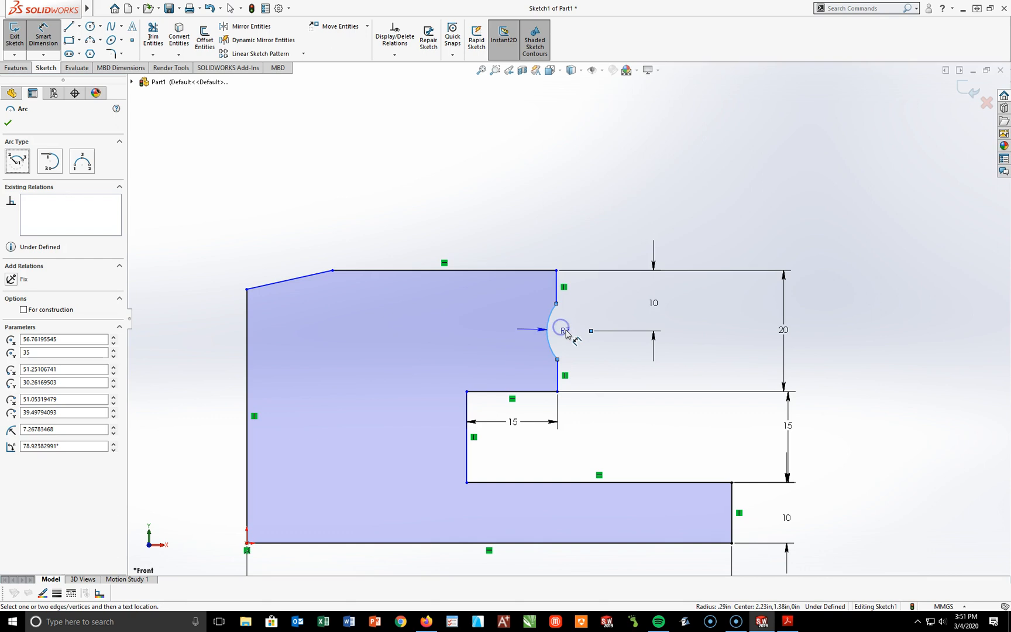
{"action": "left_click", "coordinate": [565, 333]}
{"action": "type", "text": "6"}
{"action": "left_click", "coordinate": [573, 315]}
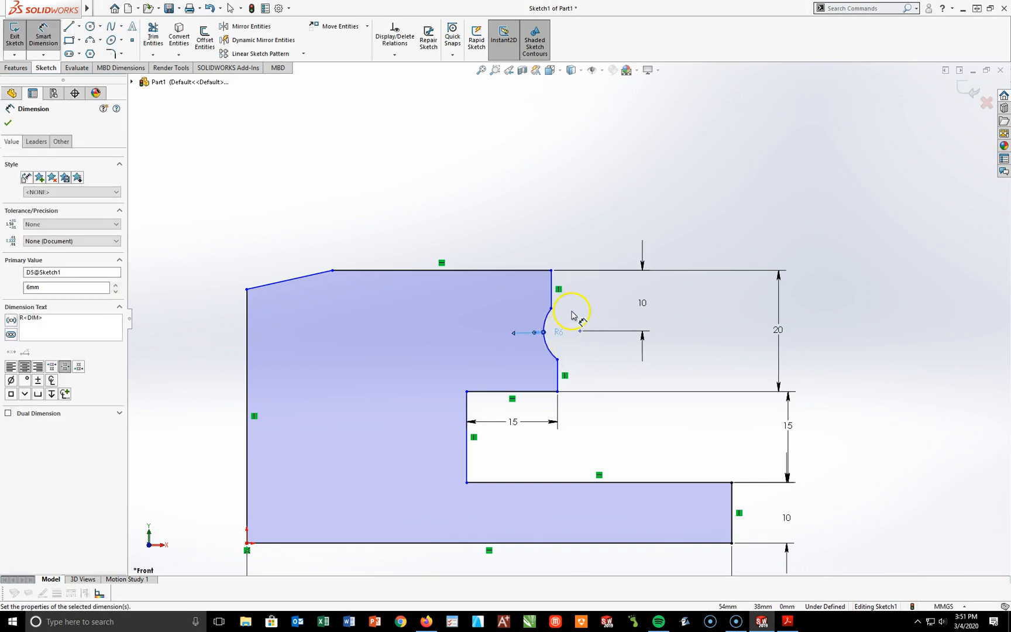
{"action": "left_click", "coordinate": [594, 242]}
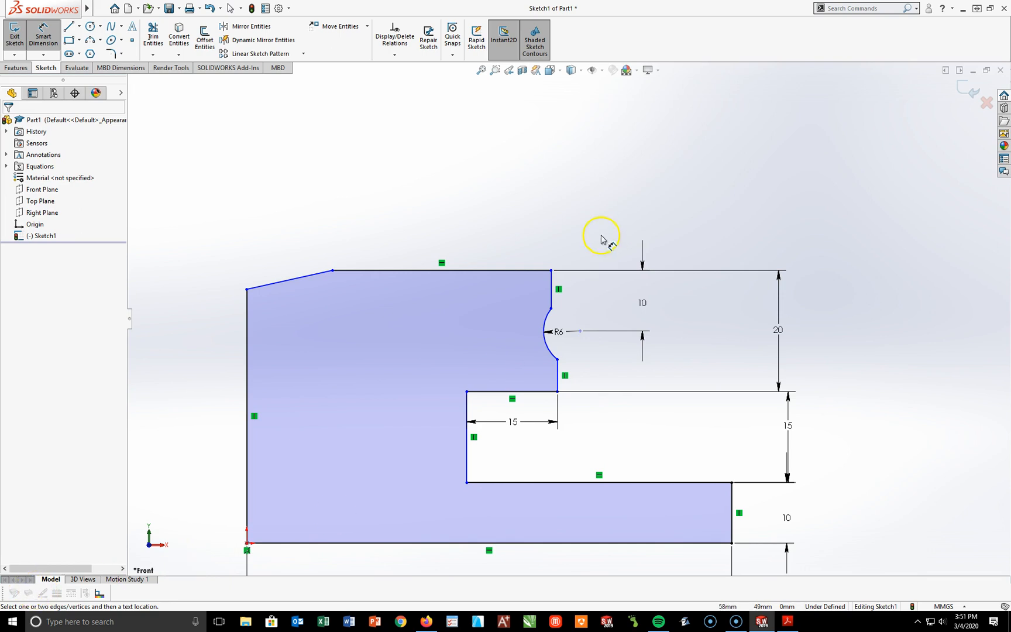
Step: Dimension the horizontal distance from the concave arc's centre point to the upper block's vertical side edge as 5 mm
{"action": "left_click", "coordinate": [581, 331]}
{"action": "left_click", "coordinate": [554, 282]}
{"action": "left_click", "coordinate": [568, 220]}
{"action": "type", "text": "5"}
{"action": "key", "text": "Tab"}
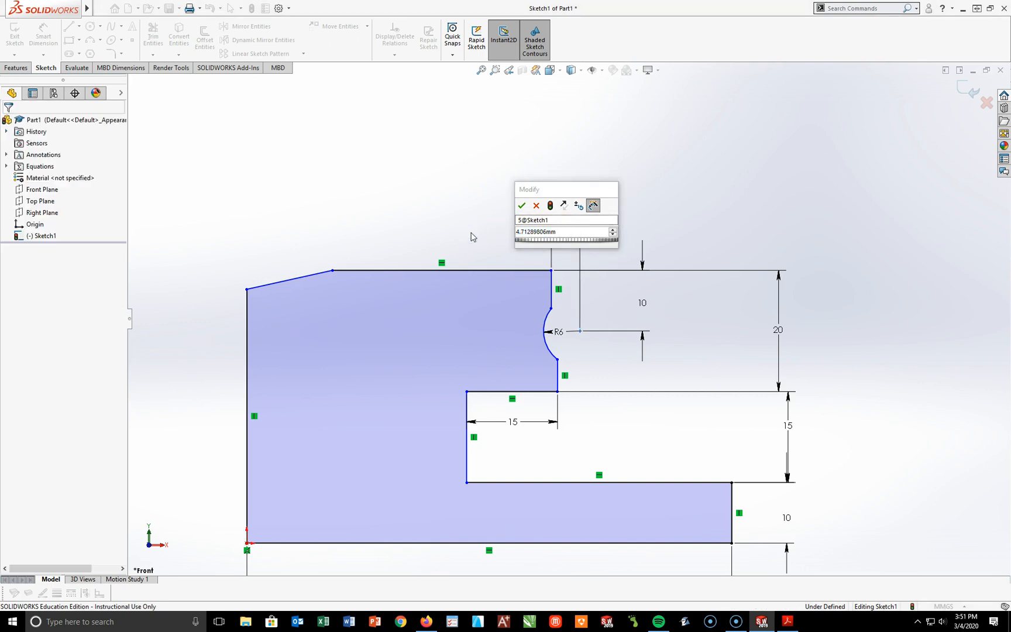
{"action": "left_click", "coordinate": [574, 232]}
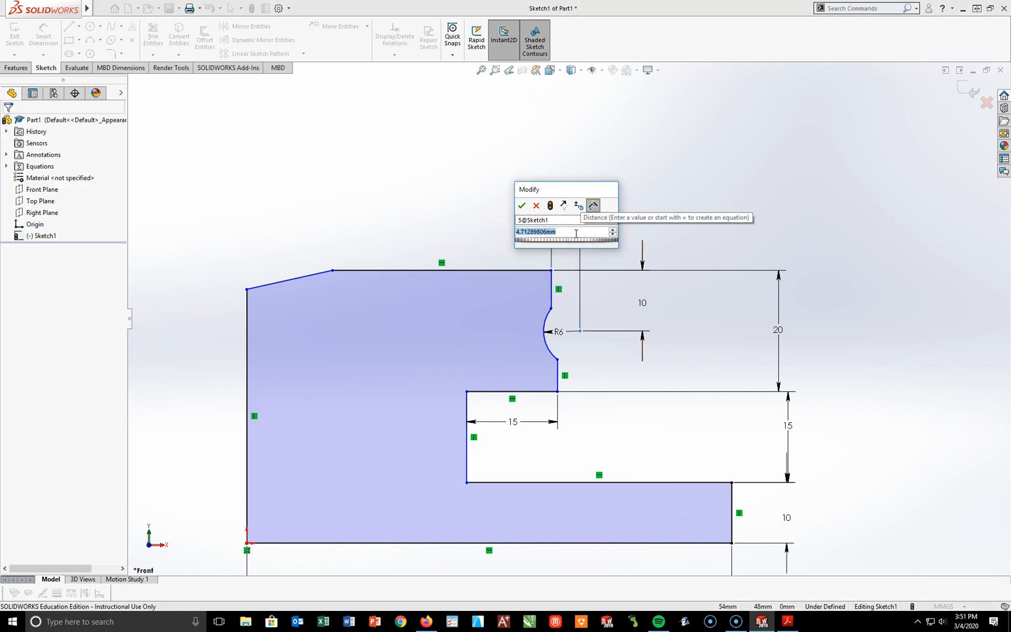
{"action": "type", "text": "5"}
{"action": "key", "text": "Return"}
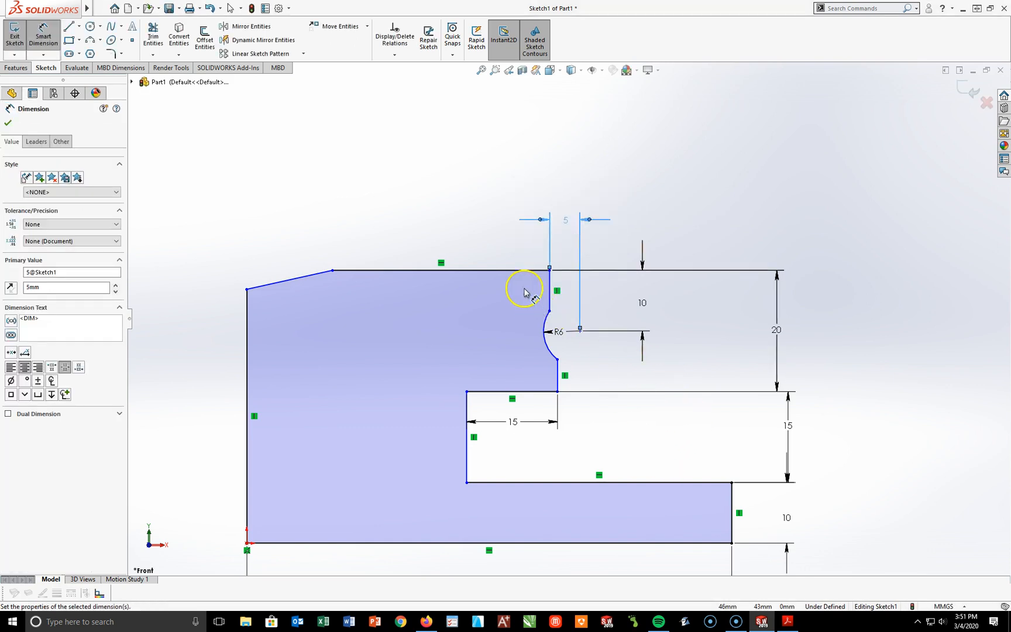
Step: Dimension the length of the profile's horizontal top edge as 30 mm
{"action": "left_click", "coordinate": [516, 271]}
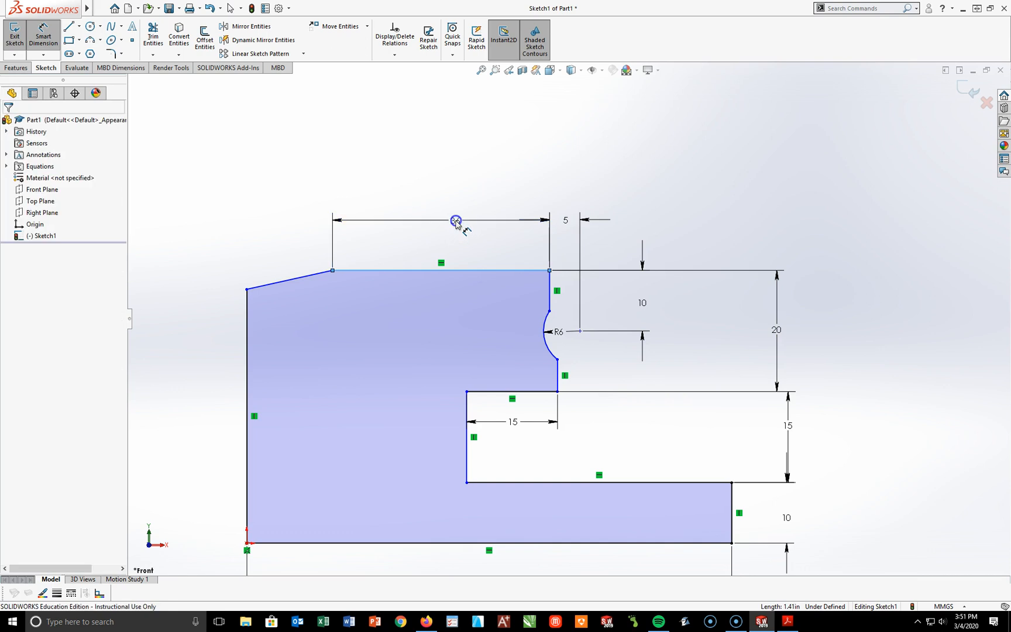
{"action": "left_click", "coordinate": [456, 221]}
{"action": "type", "text": "30"}
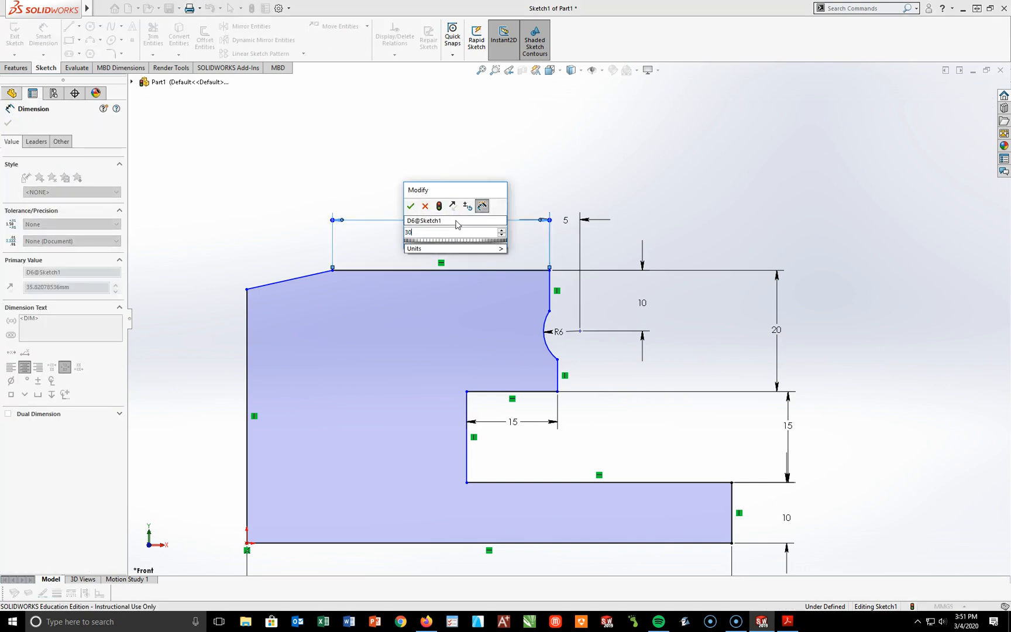
{"action": "key", "text": "Return"}
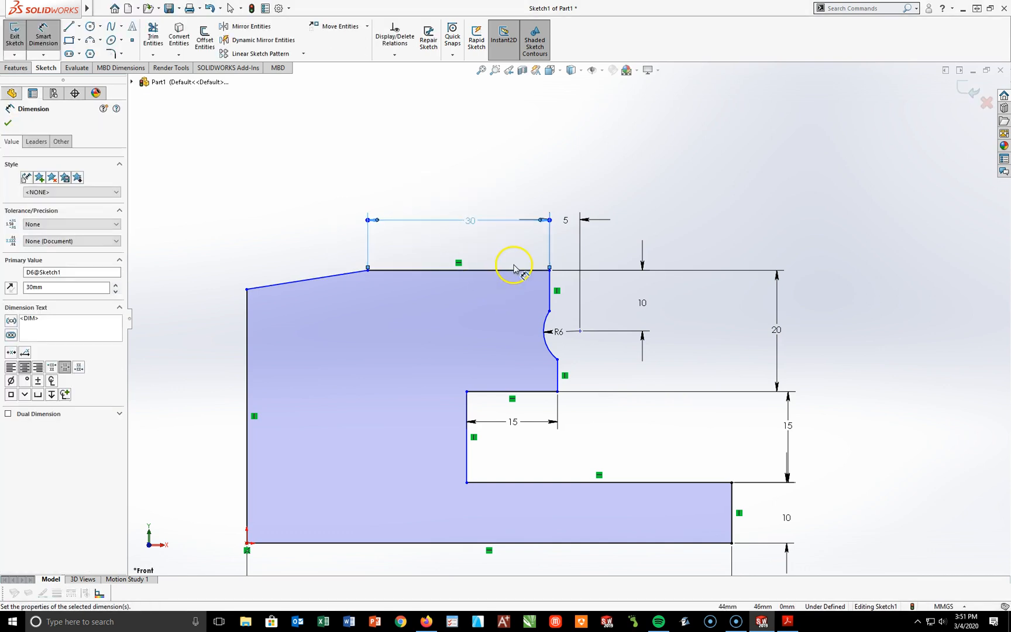
Step: Dimension the vertical distance between the two endpoints of the profile's sloped edge as 20 mm
{"action": "left_click", "coordinate": [247, 289]}
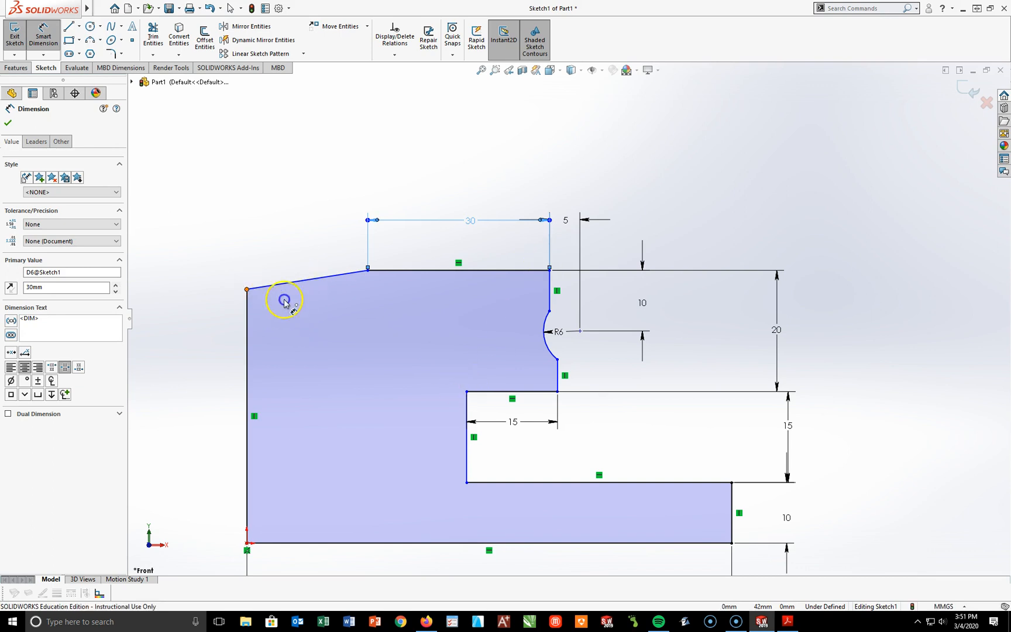
{"action": "left_click", "coordinate": [367, 270]}
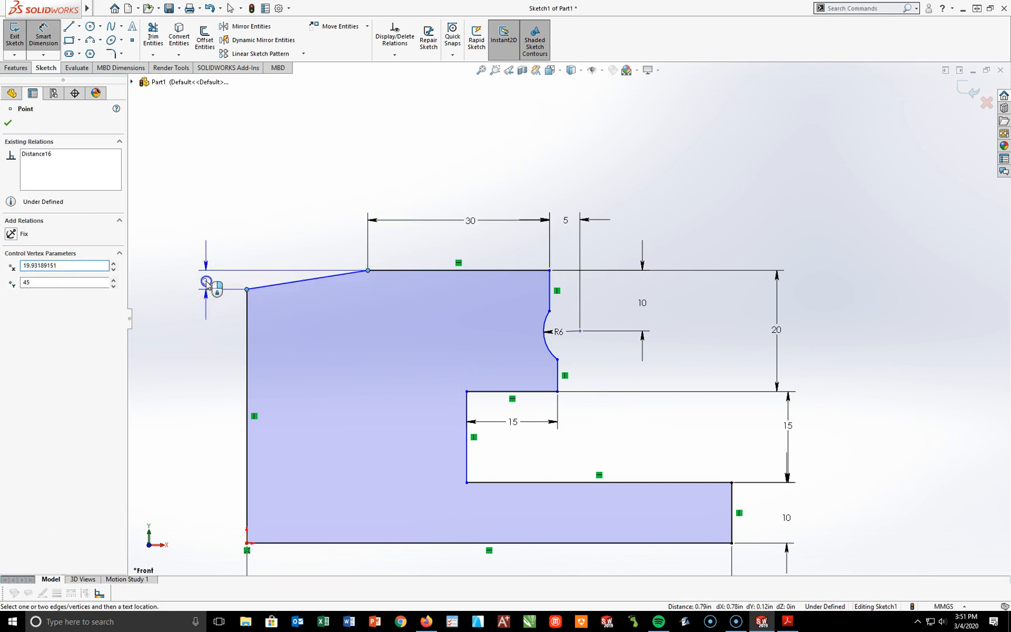
{"action": "left_click", "coordinate": [207, 283]}
{"action": "type", "text": "20"}
{"action": "key", "text": "Return"}
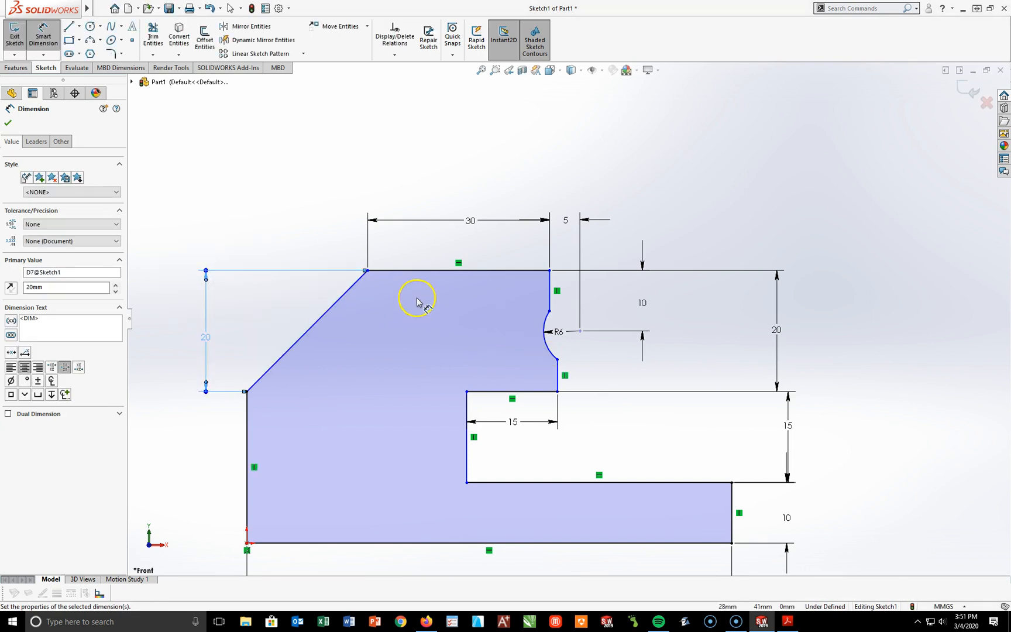
Step: Dimension the angle between the profile's long vertical edge and the sloped edge, linking its value to global variable B
{"action": "left_click", "coordinate": [247, 420]}
{"action": "left_click", "coordinate": [262, 376]}
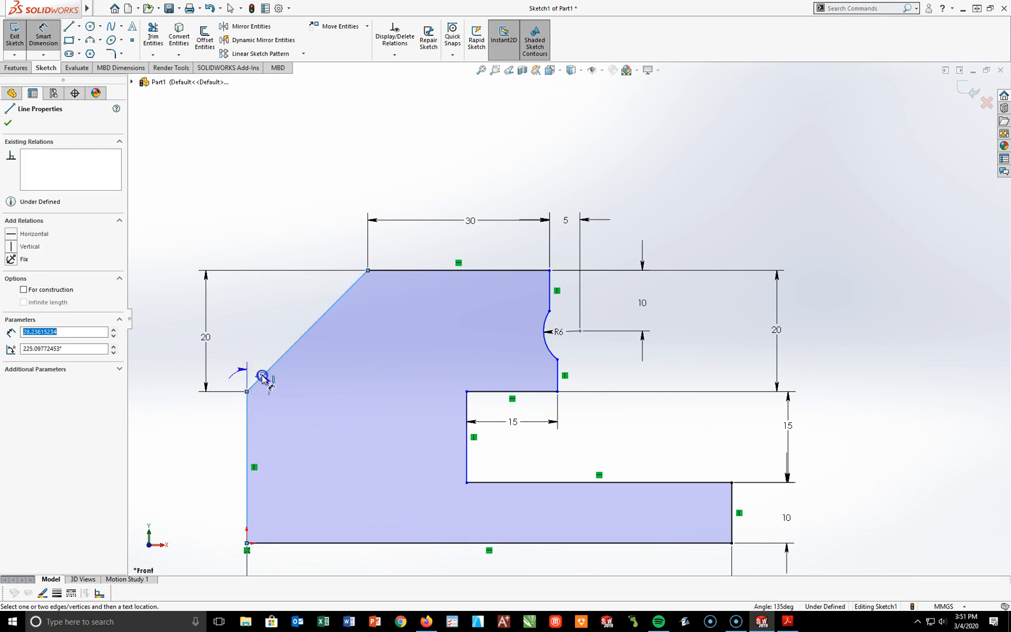
{"action": "left_click", "coordinate": [298, 218]}
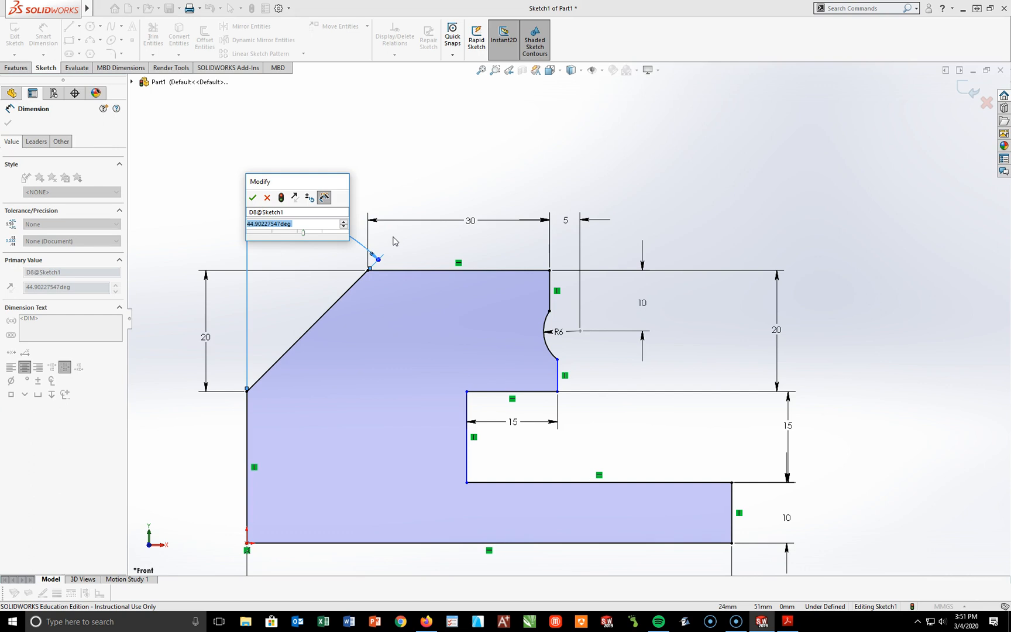
{"action": "type", "text": "="}
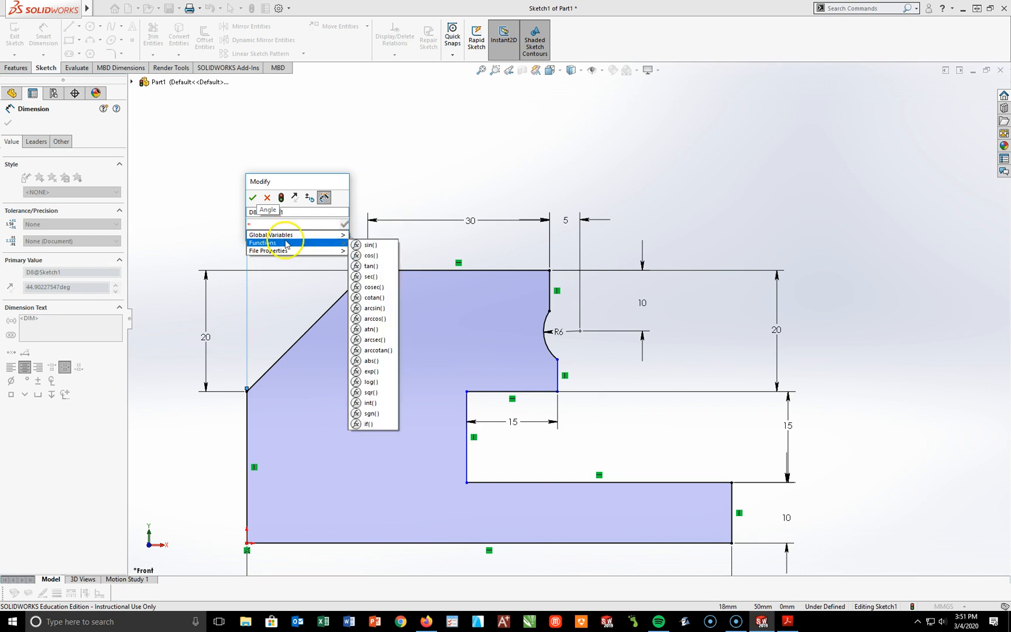
{"action": "mouse_move", "coordinate": [337, 235]}
{"action": "left_click", "coordinate": [365, 247]}
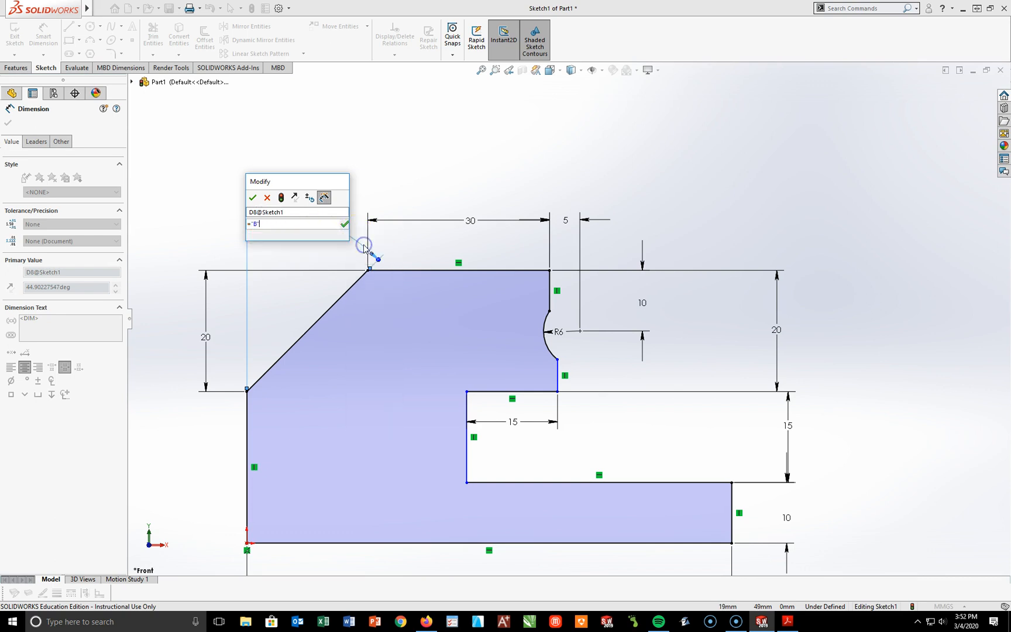
{"action": "left_click", "coordinate": [253, 198]}
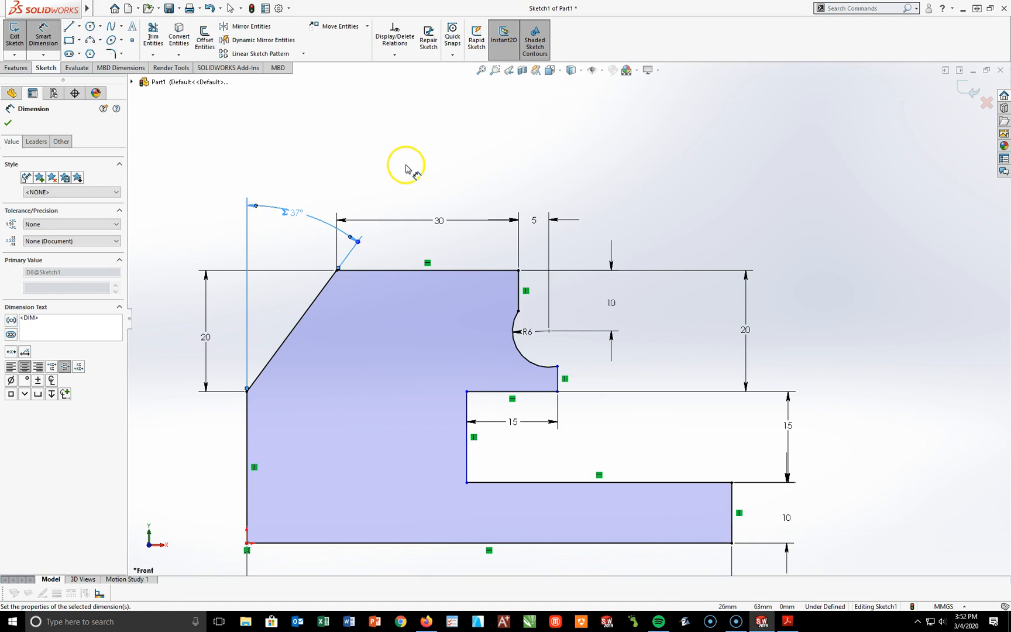
{"action": "key", "text": "Escape"}
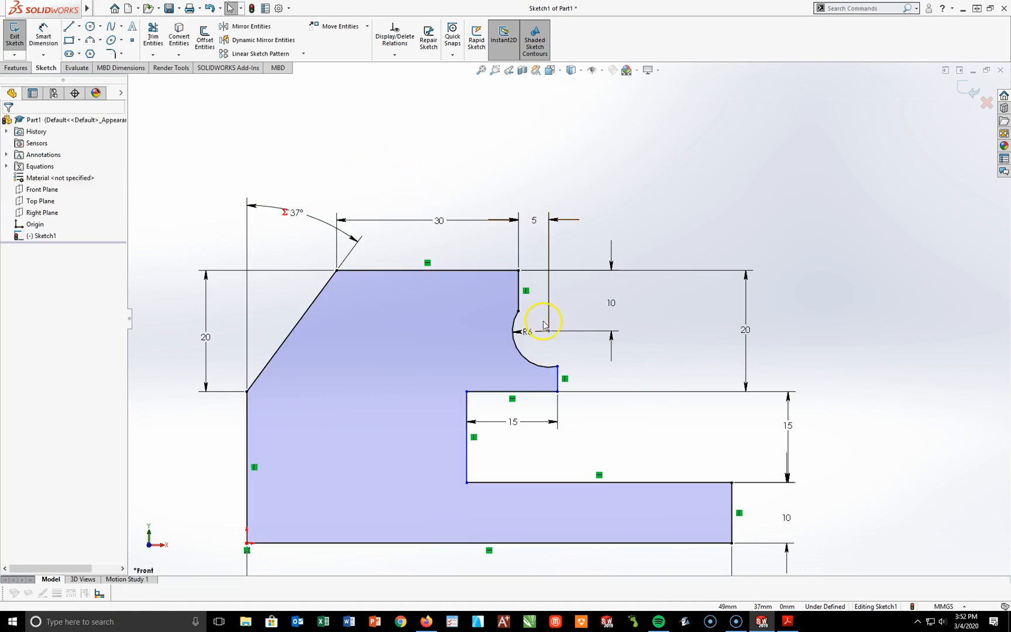
Step: Add a Vertical relation between the upper and lower endpoints of the concave arc
{"action": "left_click", "coordinate": [518, 311]}
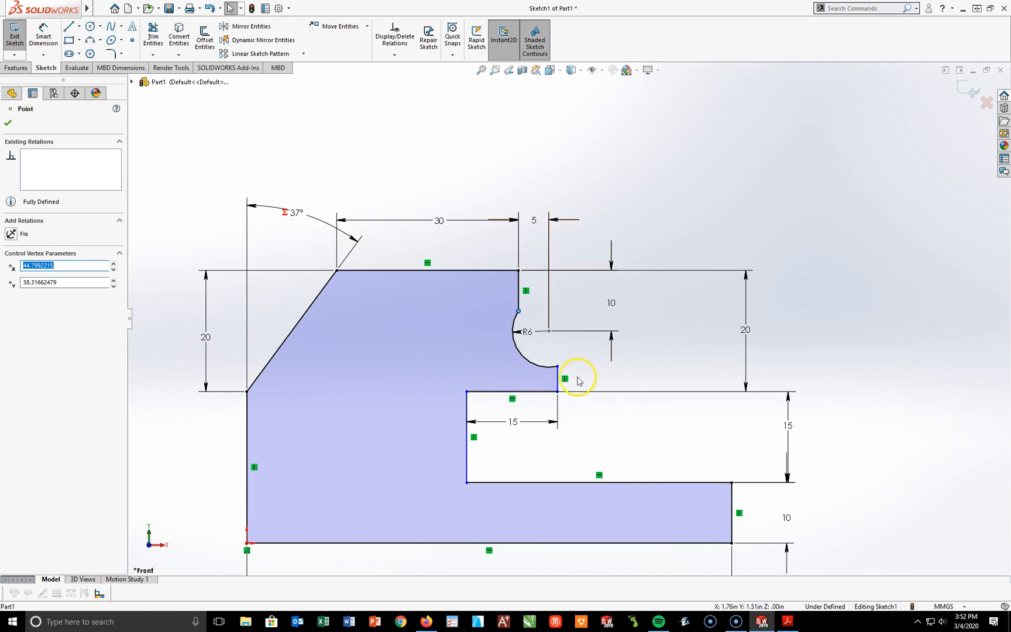
{"action": "left_click", "coordinate": [559, 367]}
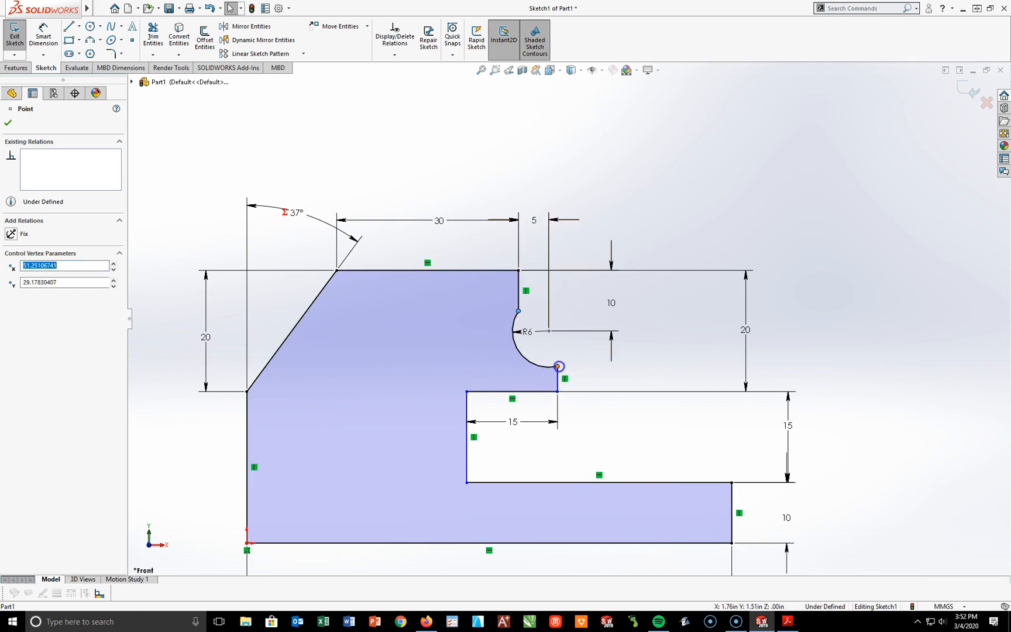
{"action": "left_click", "coordinate": [518, 312], "text": "ctrl"}
{"action": "left_click", "coordinate": [16, 306]}
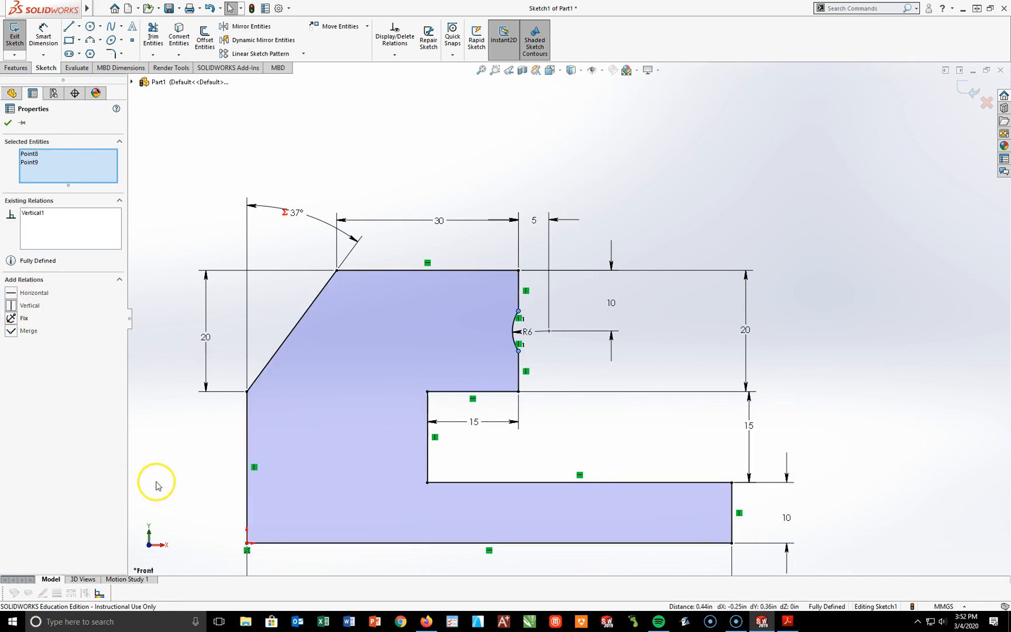
{"action": "left_click", "coordinate": [672, 208]}
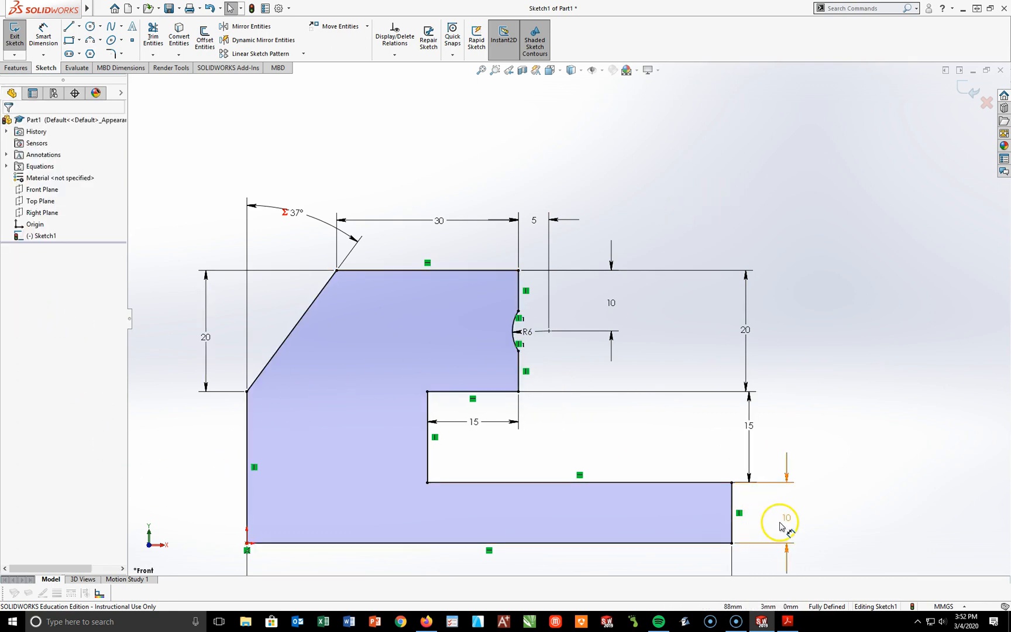
Step: Reposition the sloped edge's angle dimension closer to the profile
{"action": "key", "text": "f"}
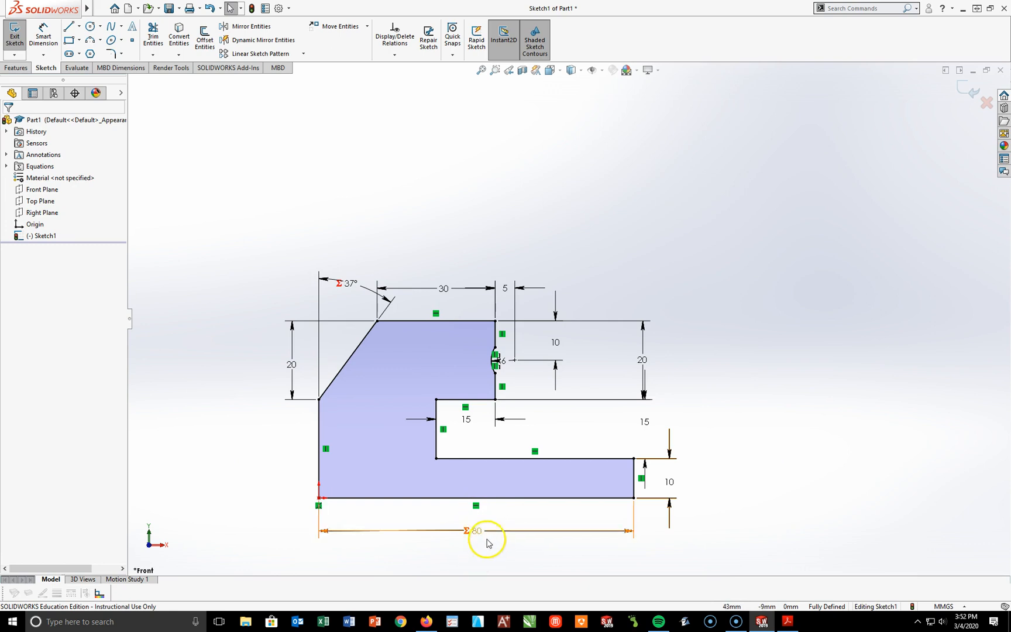
{"action": "left_click", "coordinate": [297, 143]}
{"action": "left_click_drag", "start_coordinate": [297, 142], "coordinate": [276, 181]}
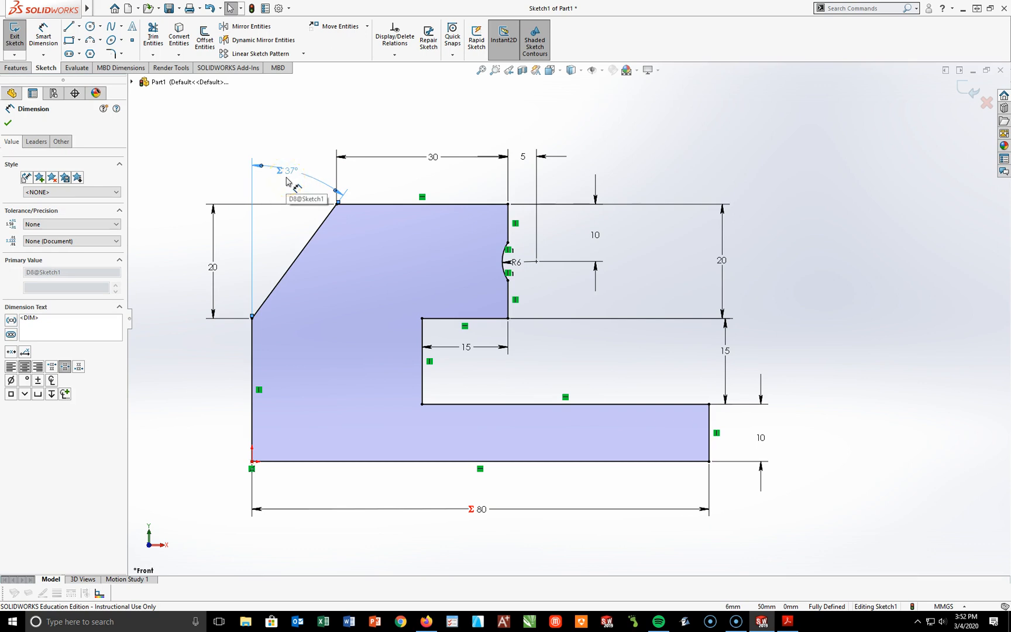
{"action": "left_click", "coordinate": [268, 113]}
{"action": "left_click", "coordinate": [626, 421]}
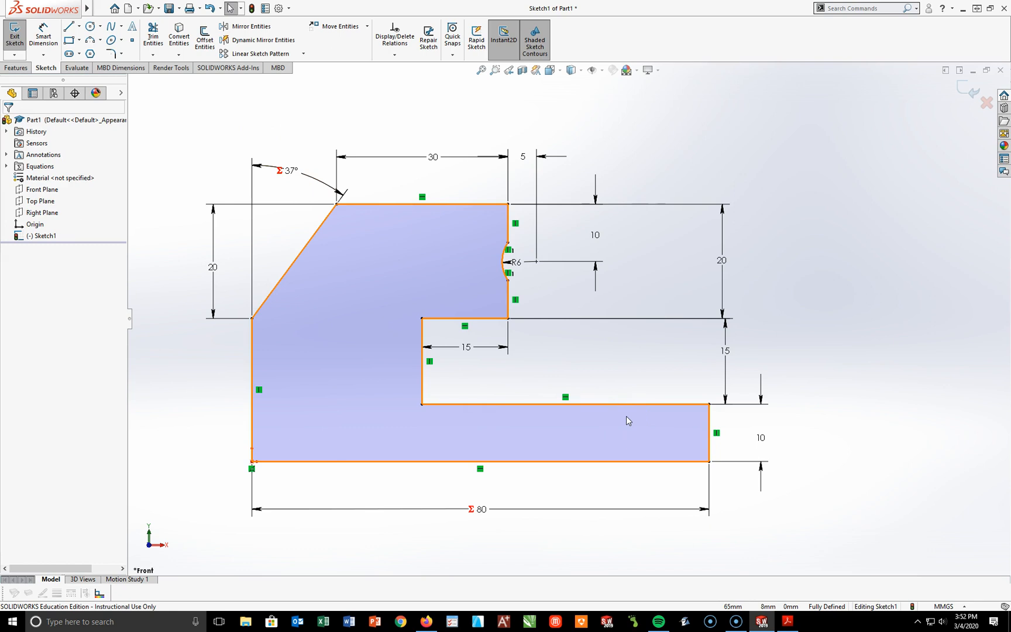
{"action": "left_click", "coordinate": [740, 550]}
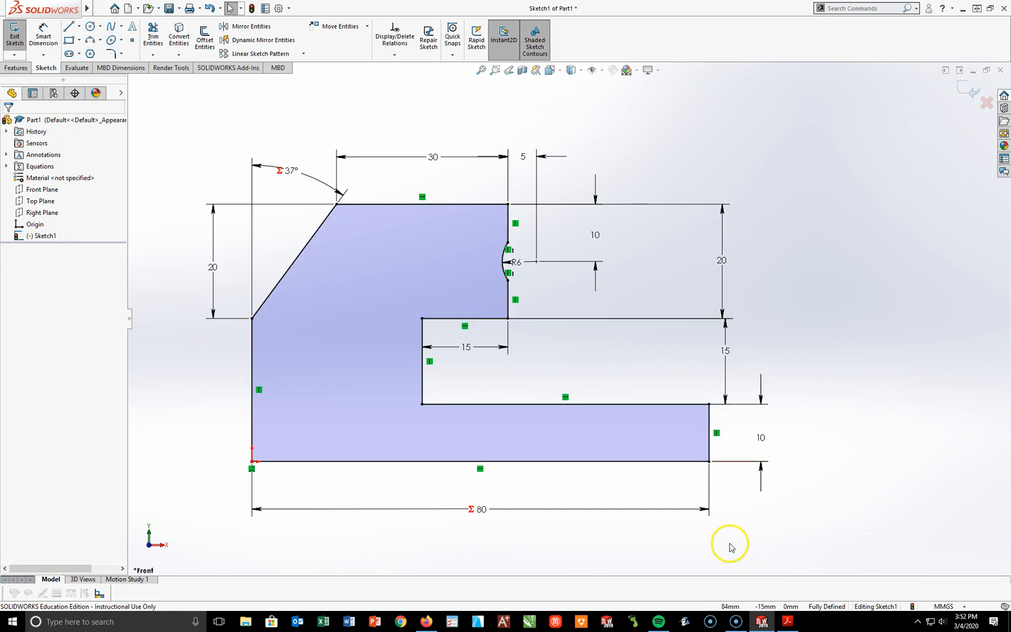
Step: Extrude the profile sketch as a boss with the Mid Plane end condition and a depth of 100 mm
{"action": "left_click", "coordinate": [18, 67]}
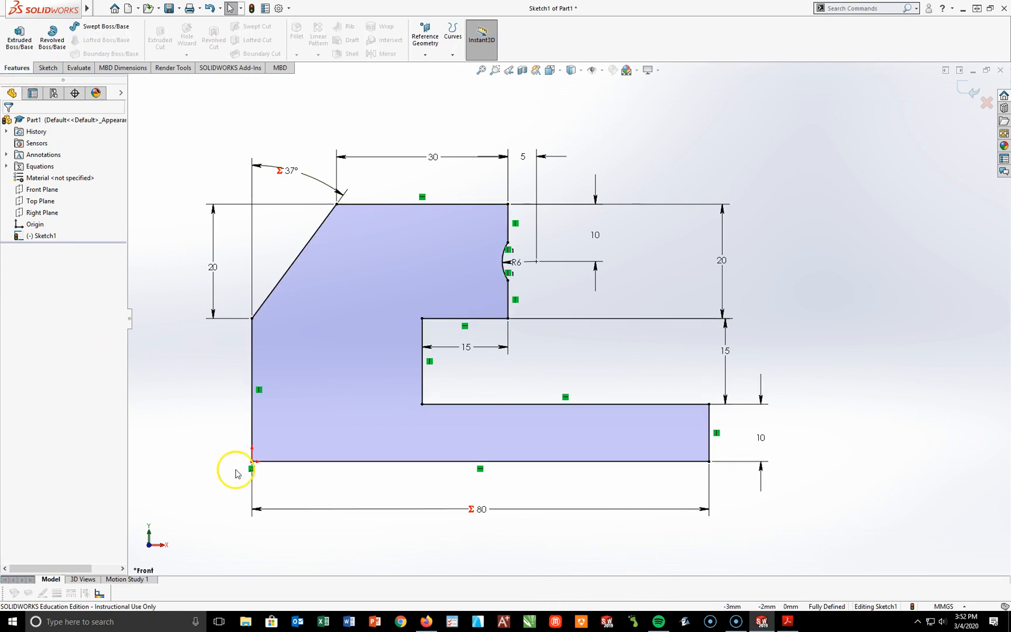
{"action": "left_click", "coordinate": [20, 33]}
{"action": "left_click", "coordinate": [59, 187]}
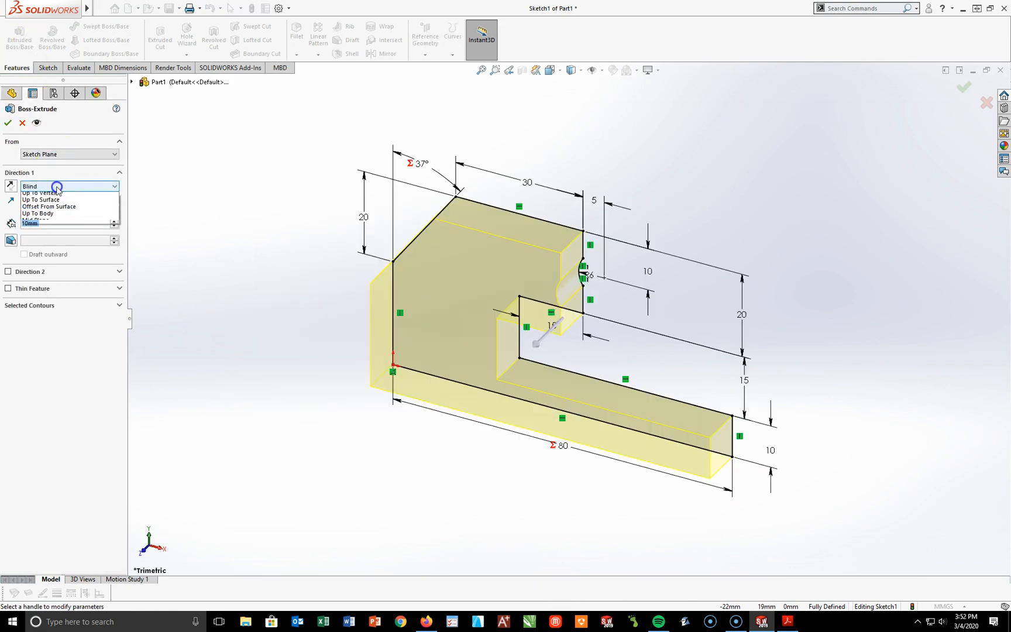
{"action": "left_click", "coordinate": [55, 230]}
{"action": "left_click", "coordinate": [55, 225]}
{"action": "type", "text": "100"}
{"action": "key", "text": "Return"}
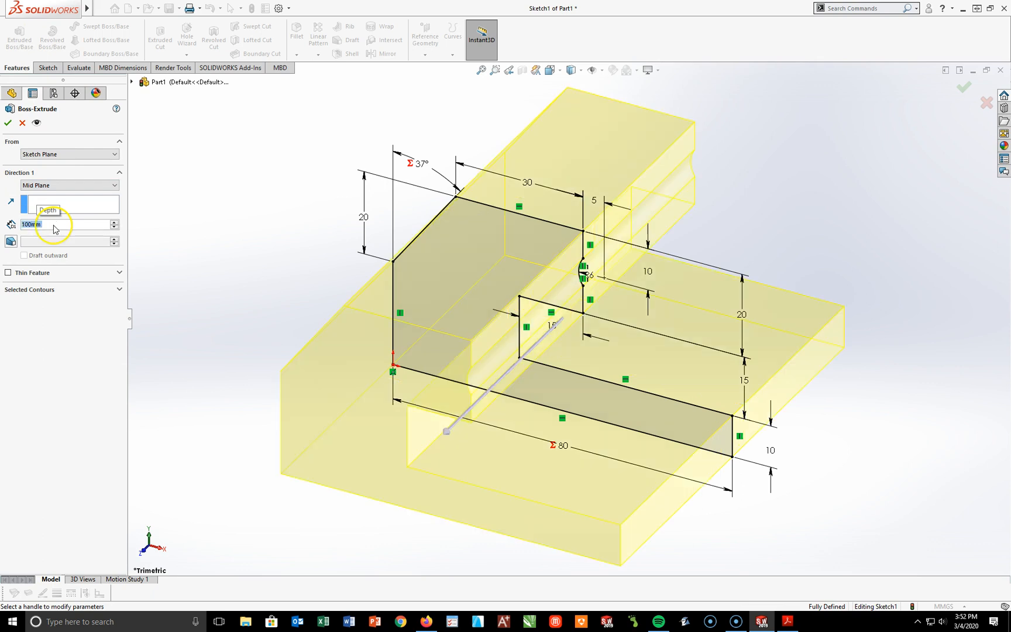
{"action": "left_click", "coordinate": [6, 123]}
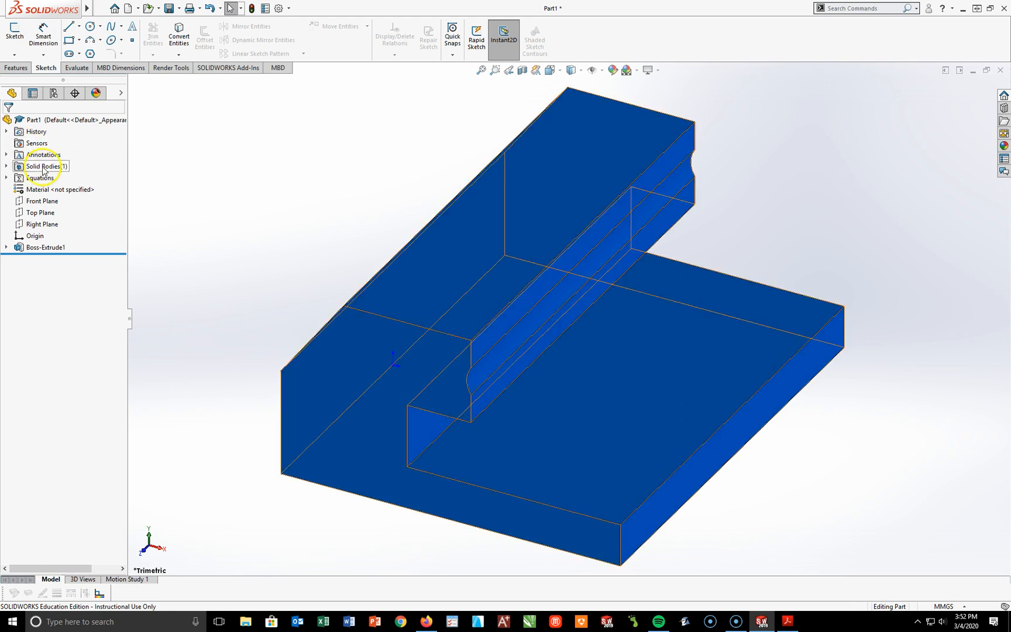
Step: Assign the 6061 Alloy material from the Aluminium Alloys category to the part
{"action": "right_click", "coordinate": [42, 191]}
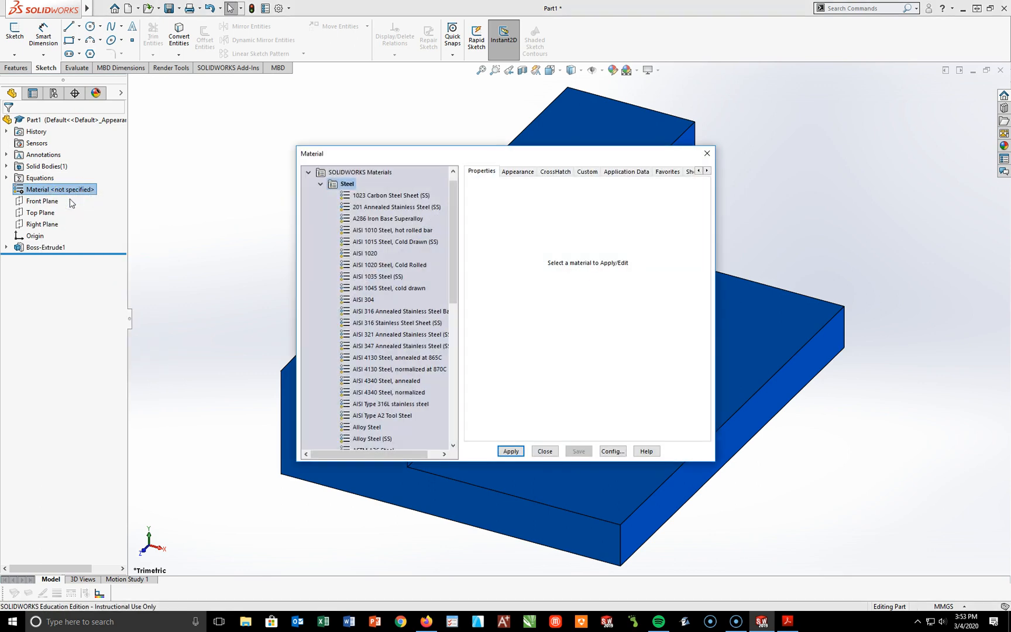
{"action": "double_click", "coordinate": [321, 187]}
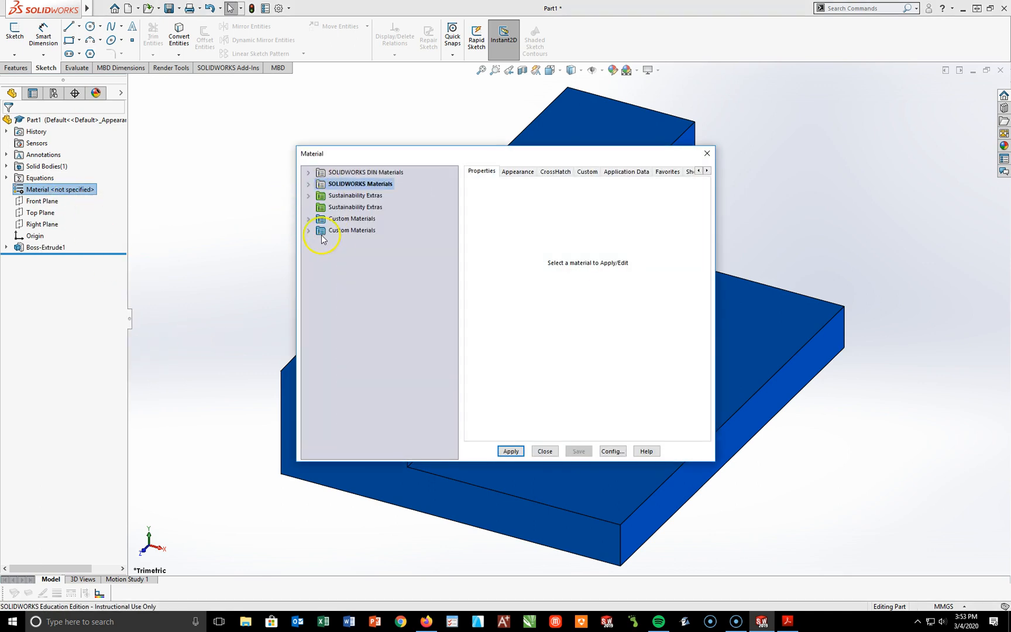
{"action": "left_click", "coordinate": [309, 185]}
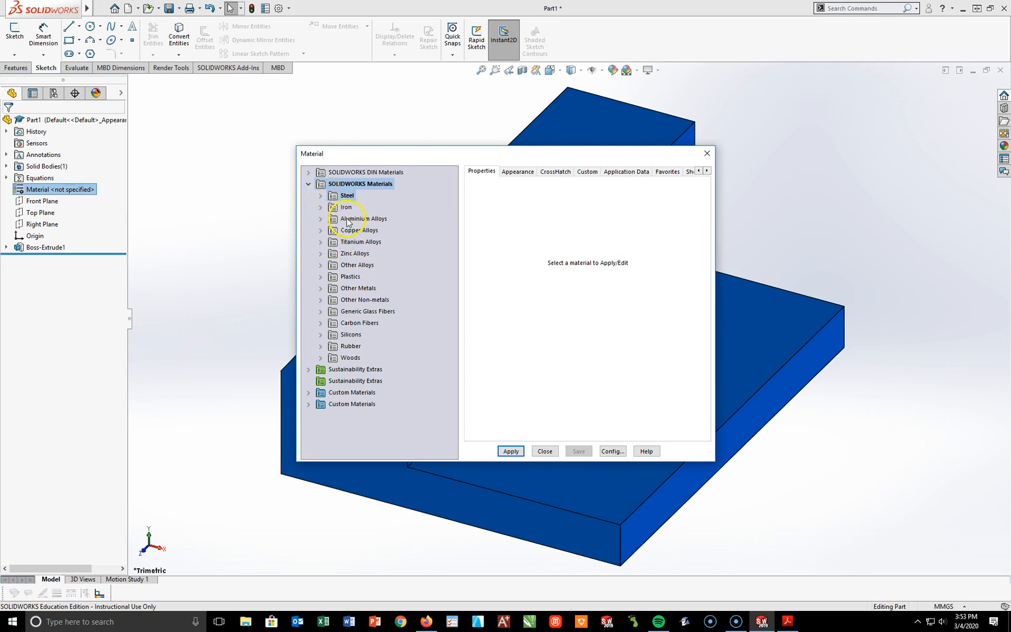
{"action": "left_click", "coordinate": [321, 219]}
{"action": "left_click_drag", "start_coordinate": [451, 208], "coordinate": [455, 367]}
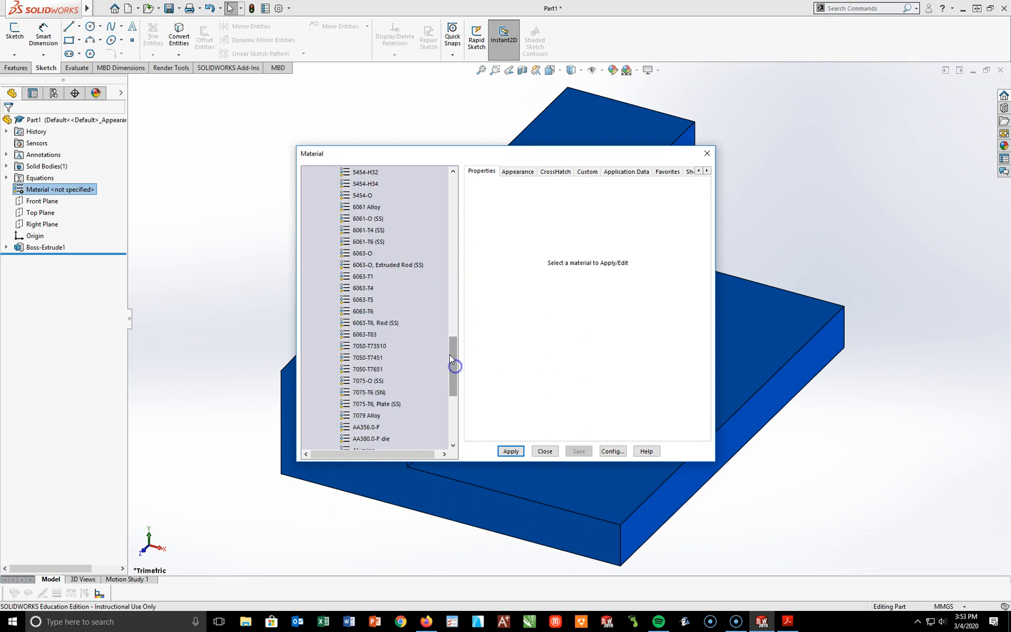
{"action": "left_click", "coordinate": [367, 207]}
{"action": "left_click", "coordinate": [511, 451]}
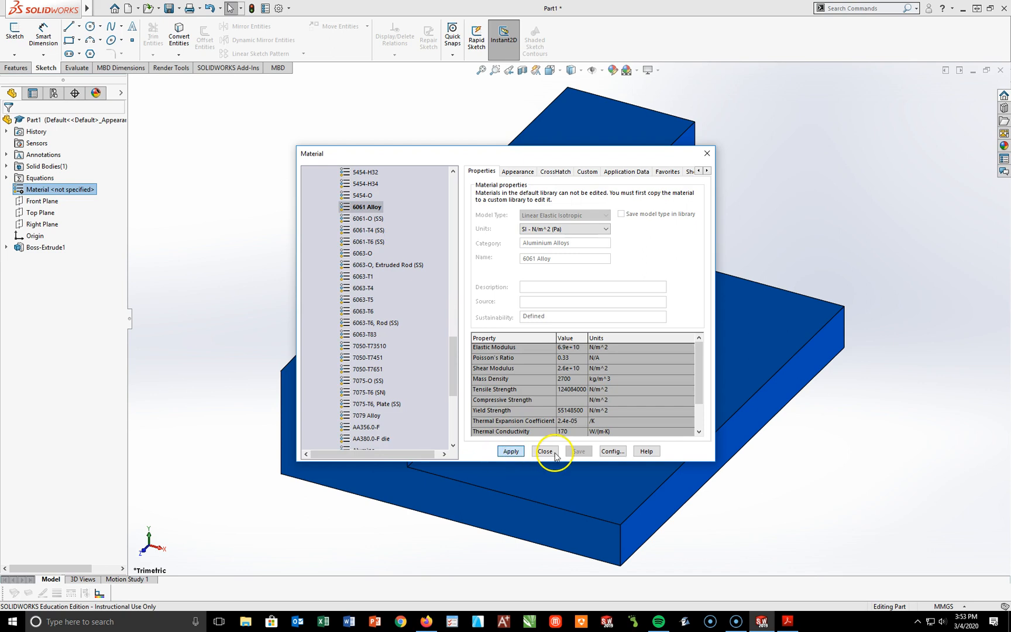
{"action": "left_click", "coordinate": [545, 451]}
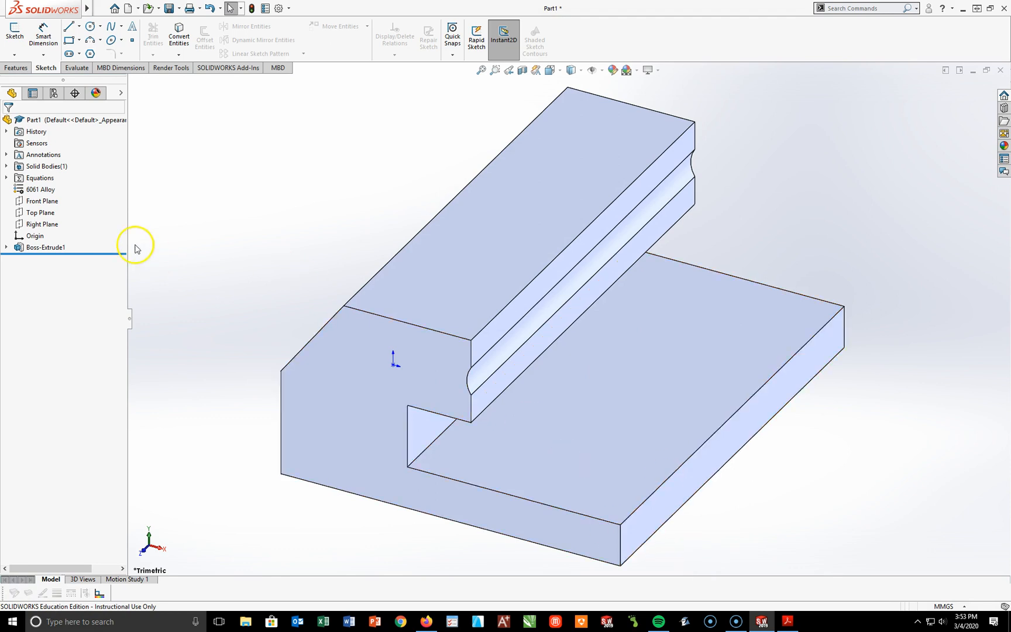
Step: On the Front Plane, sketch a circle of about 6 mm radius, centred level with the concave arc's midpoint and passing through its upper endpoint
{"action": "left_click", "coordinate": [41, 201]}
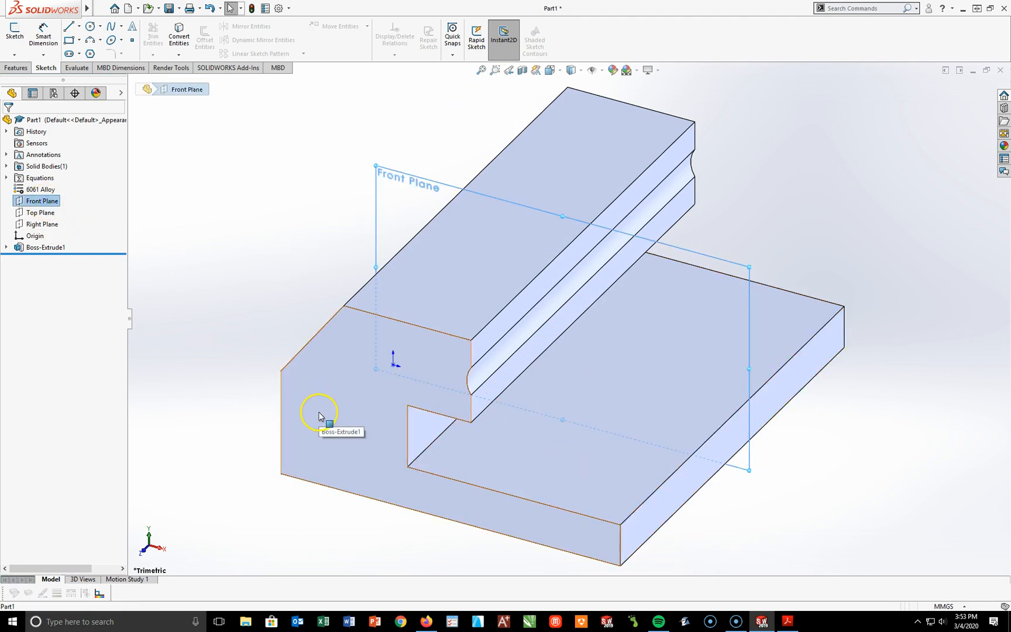
{"action": "left_click", "coordinate": [15, 34]}
{"action": "key", "text": "space"}
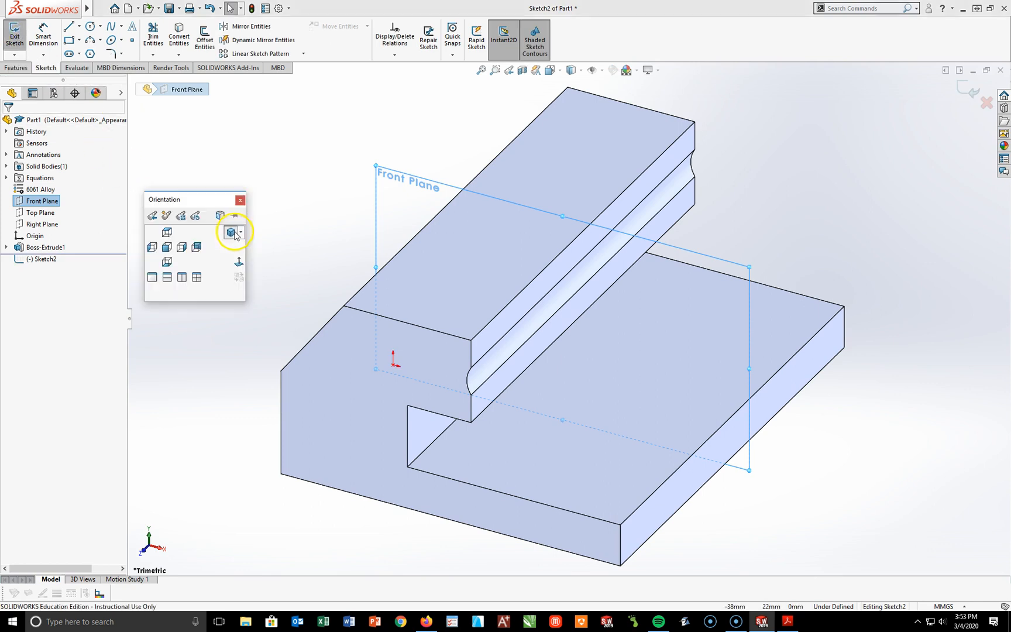
{"action": "left_click", "coordinate": [239, 262]}
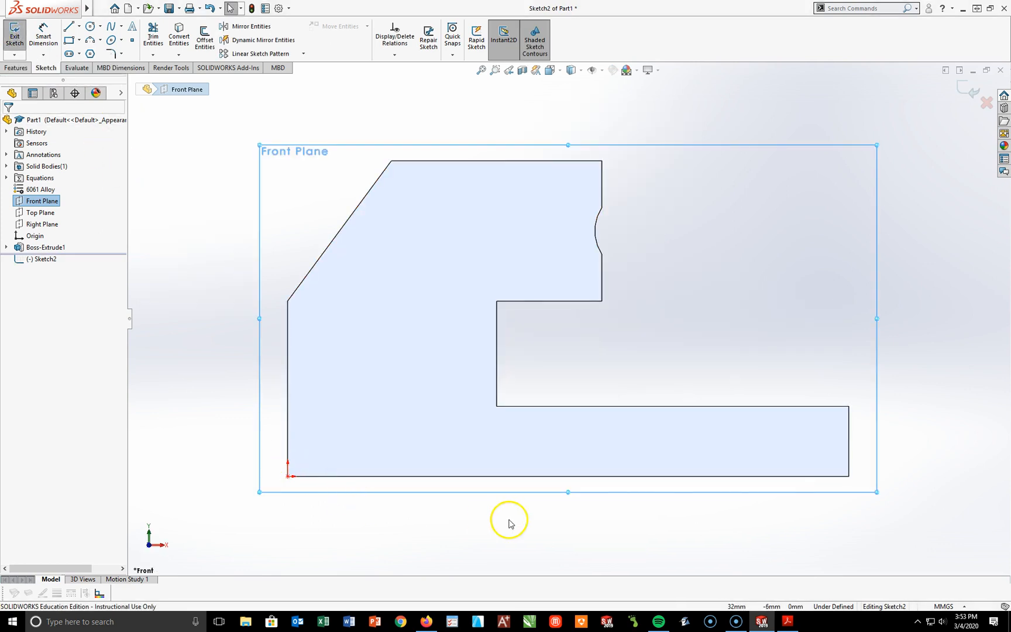
{"action": "left_click", "coordinate": [90, 27]}
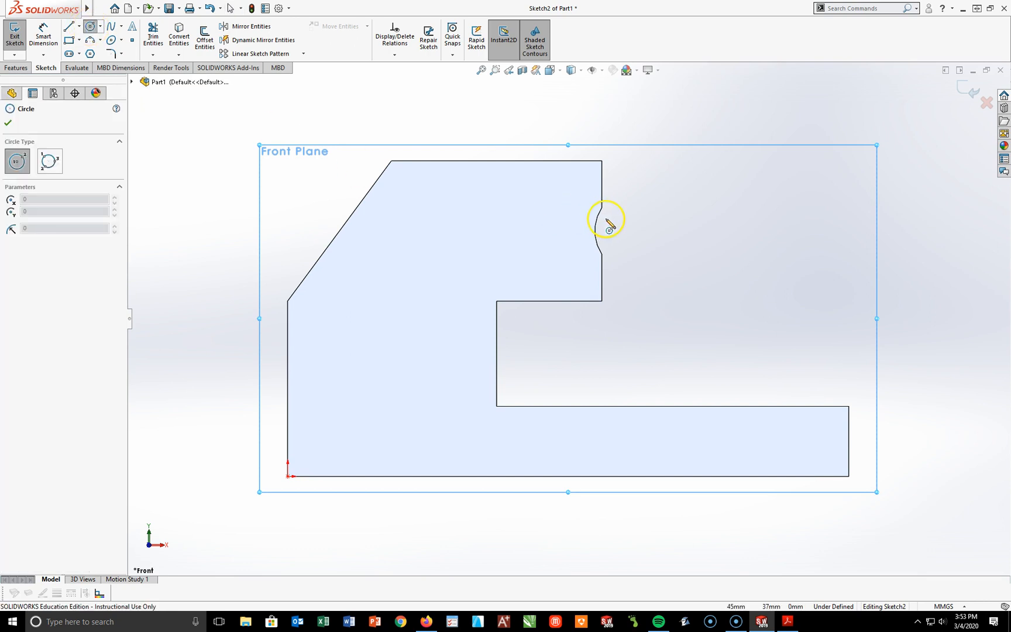
{"action": "left_click", "coordinate": [637, 232]}
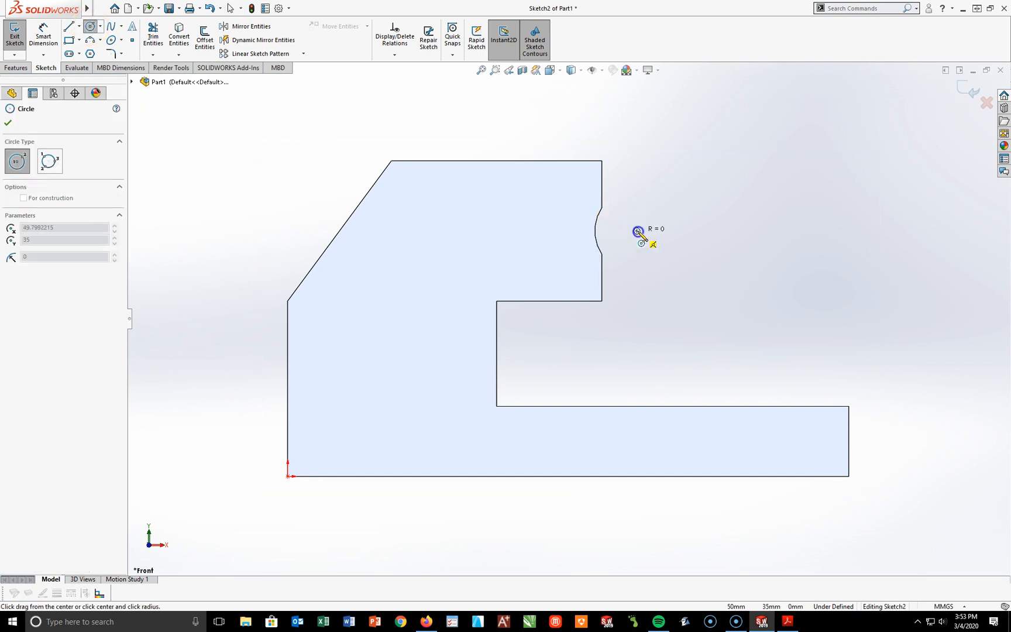
{"action": "left_click", "coordinate": [602, 208]}
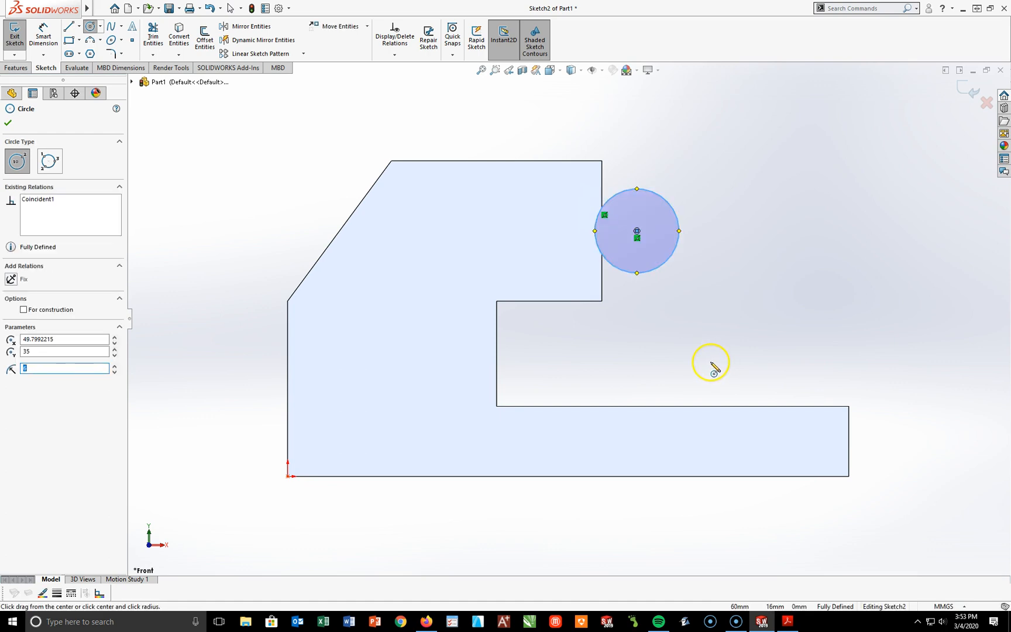
{"action": "key", "text": "Escape"}
{"action": "key", "text": "Escape"}
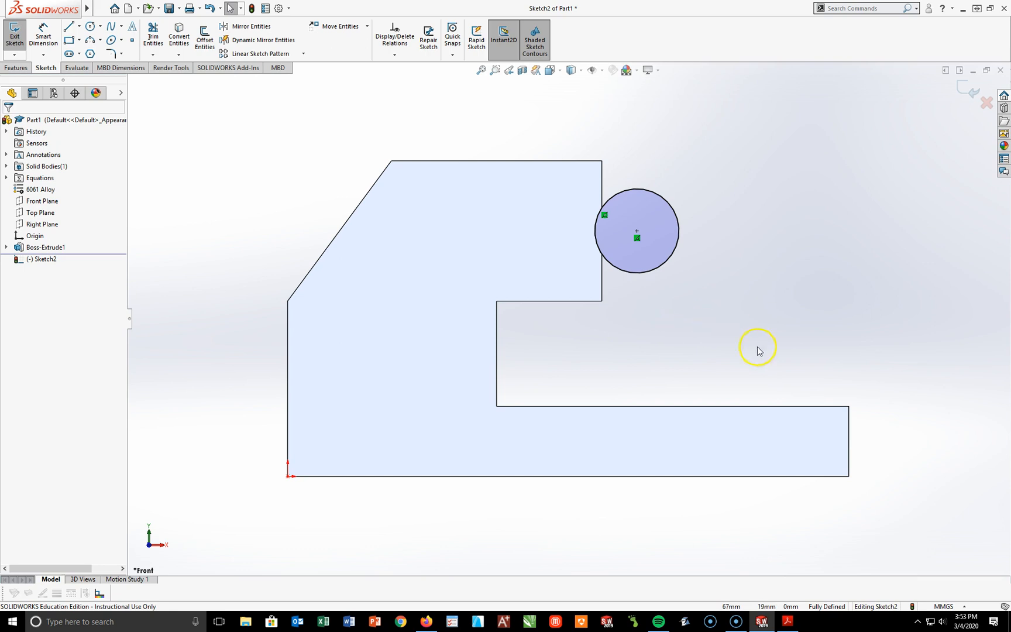
Step: Add a driven diameter dimension to the circle and delete it again
{"action": "left_click", "coordinate": [42, 34]}
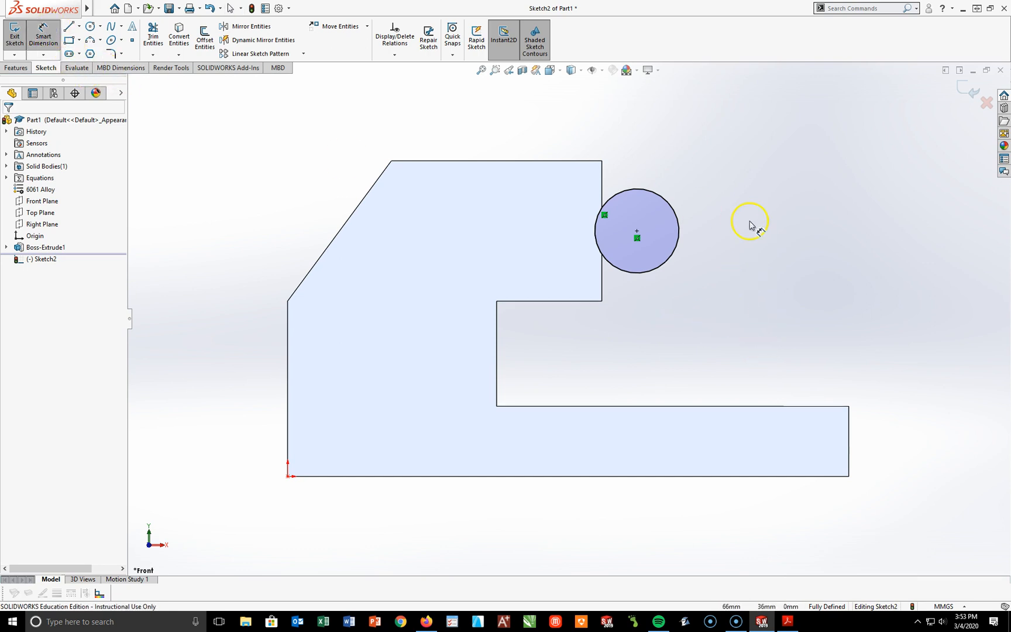
{"action": "left_click", "coordinate": [662, 201]}
{"action": "left_click", "coordinate": [701, 172]}
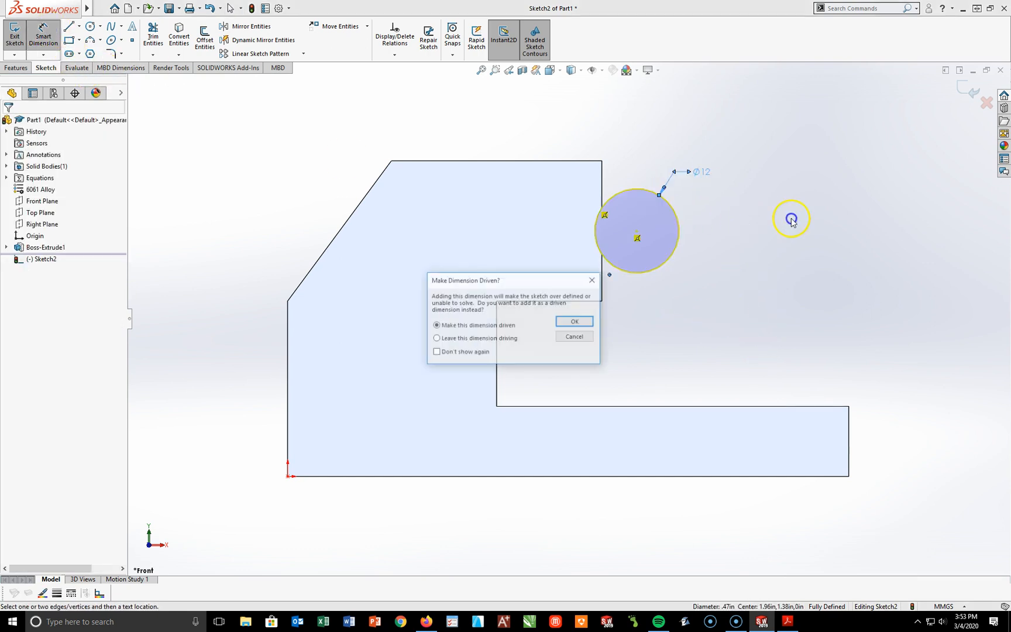
{"action": "left_click", "coordinate": [575, 322]}
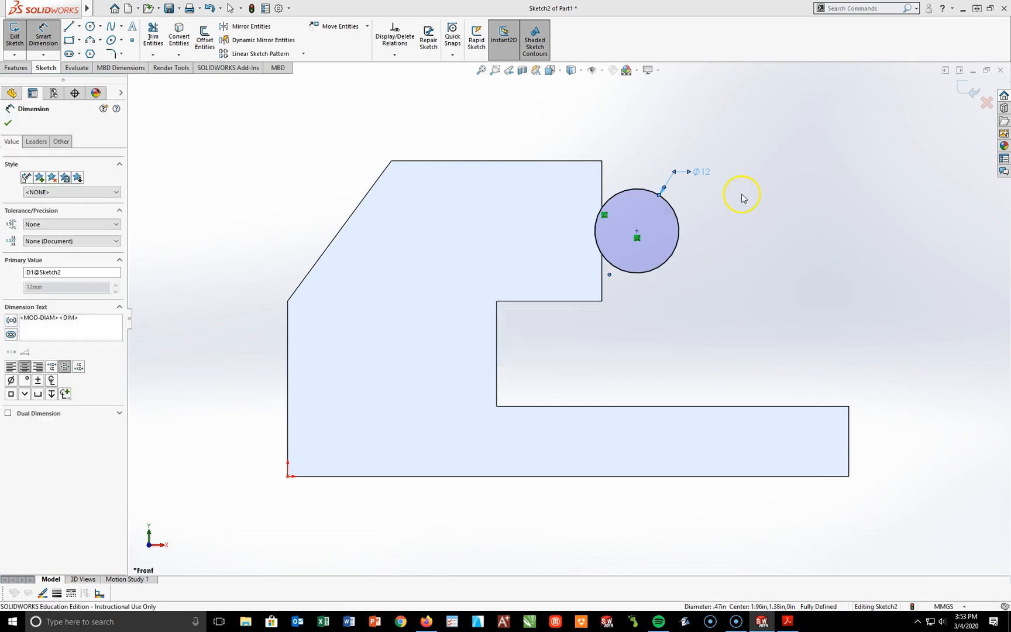
{"action": "key", "text": "Delete"}
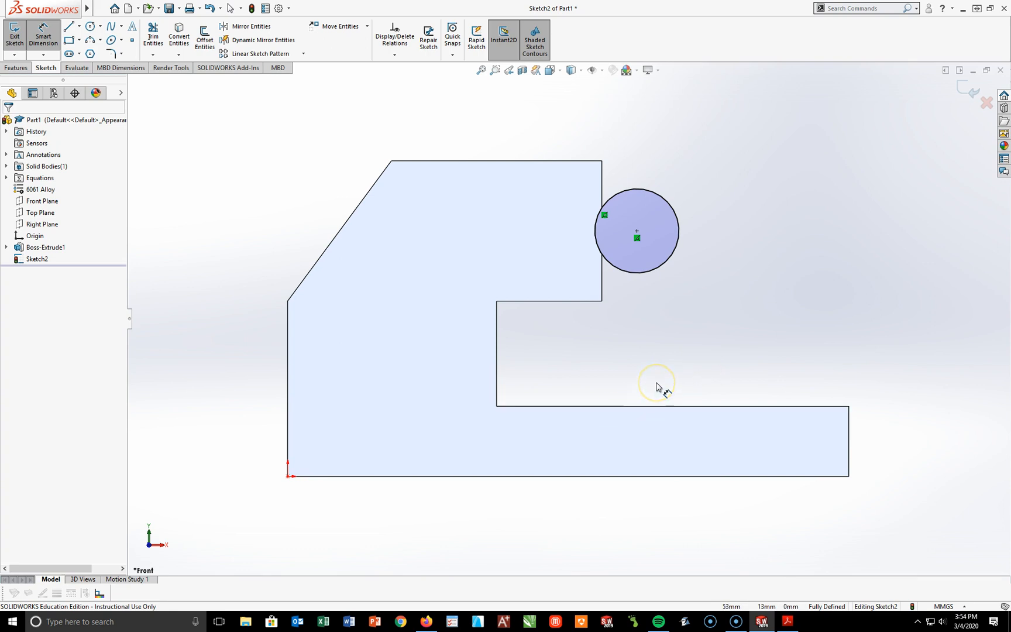
Step: Extrude the circle as a boss with the Mid Plane end condition and a depth of 110 mm
{"action": "key", "text": "space"}
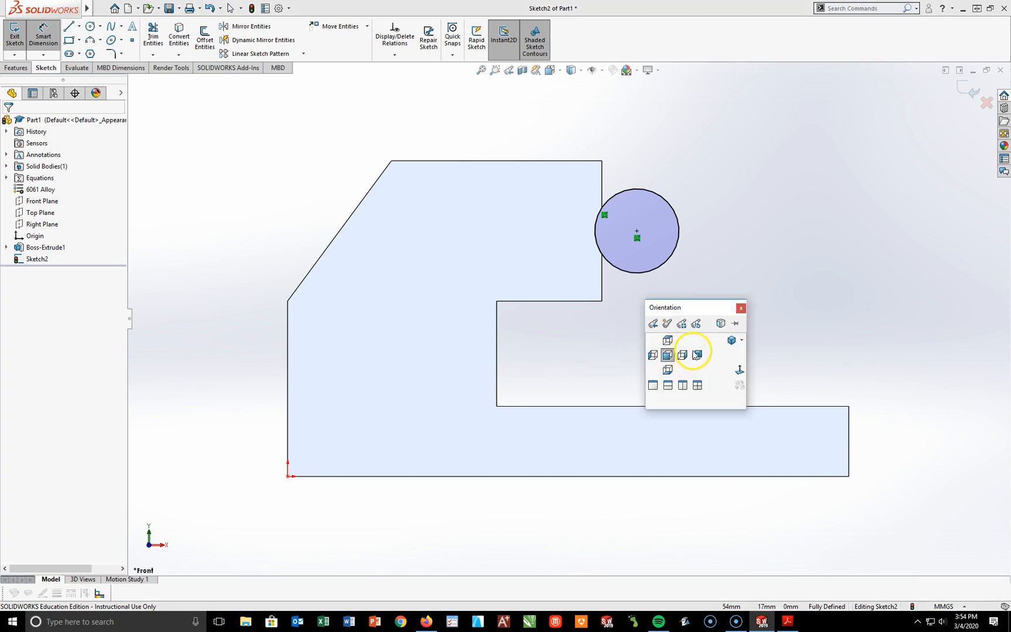
{"action": "left_click", "coordinate": [725, 332]}
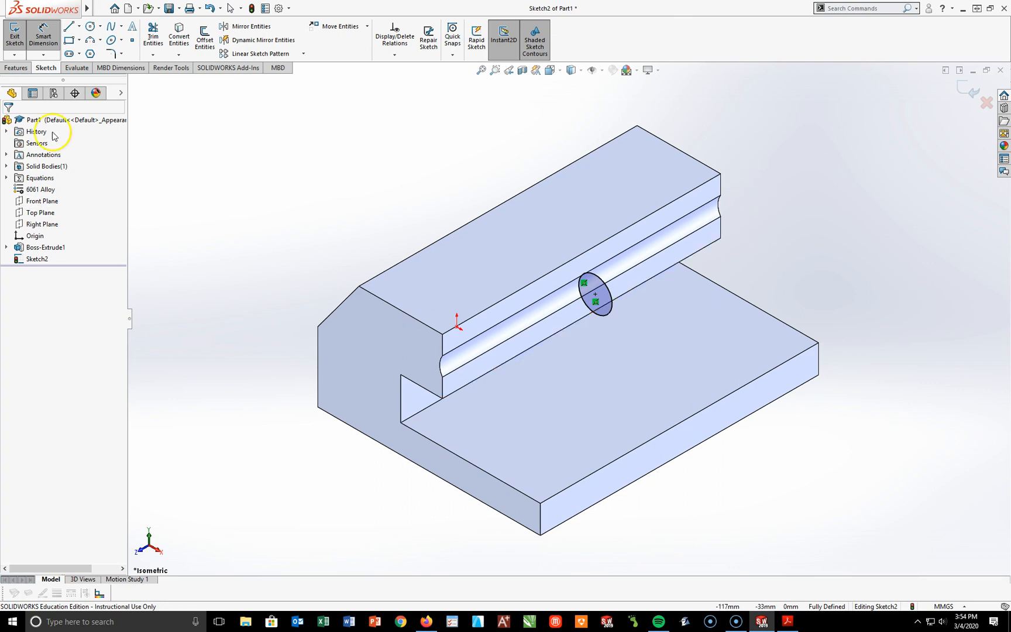
{"action": "left_click", "coordinate": [14, 68]}
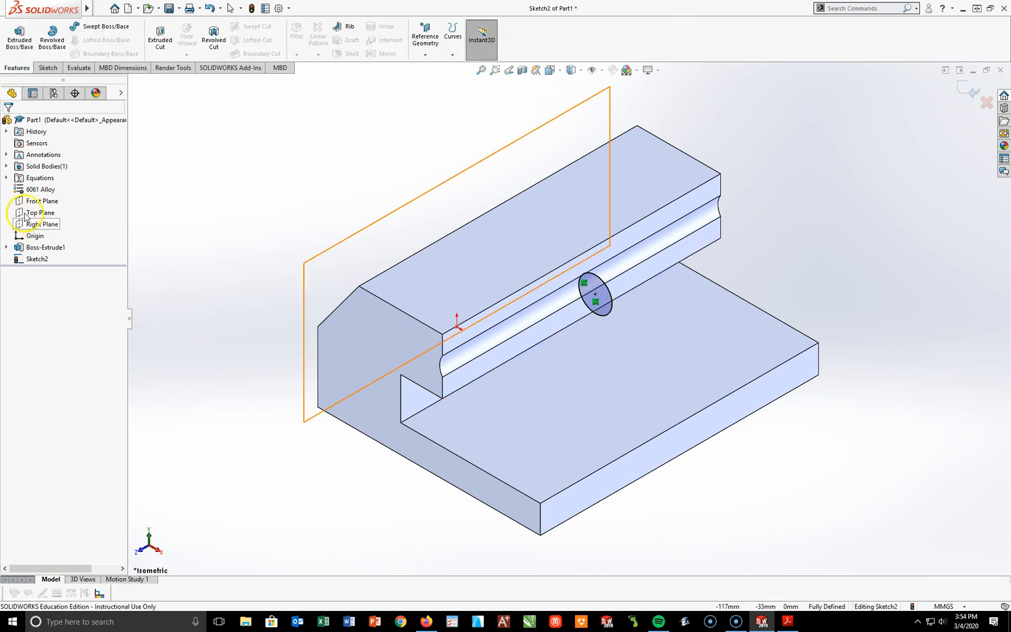
{"action": "left_click", "coordinate": [12, 39]}
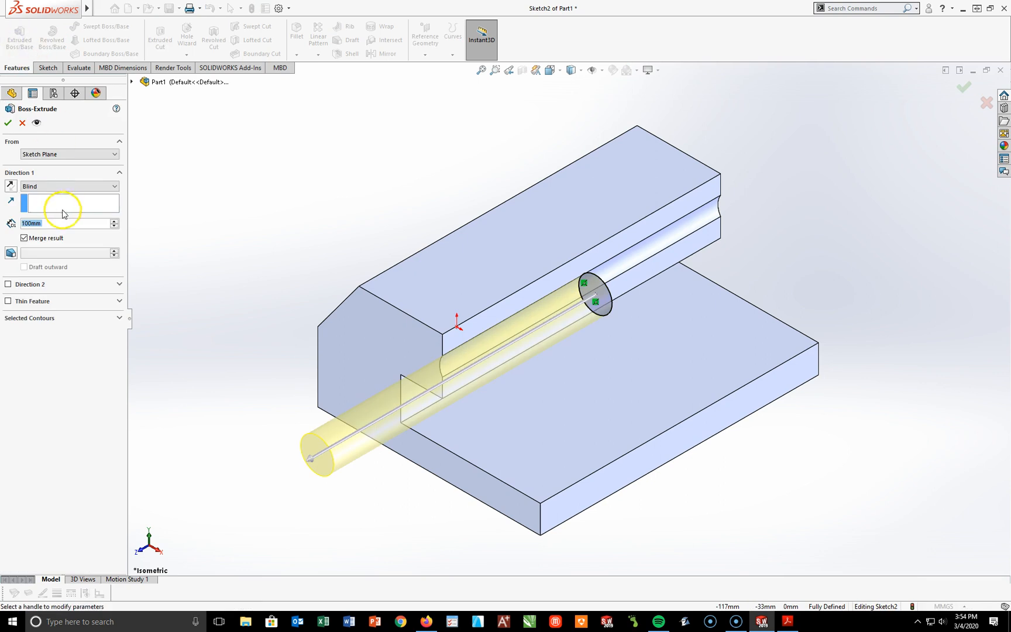
{"action": "left_click", "coordinate": [66, 186]}
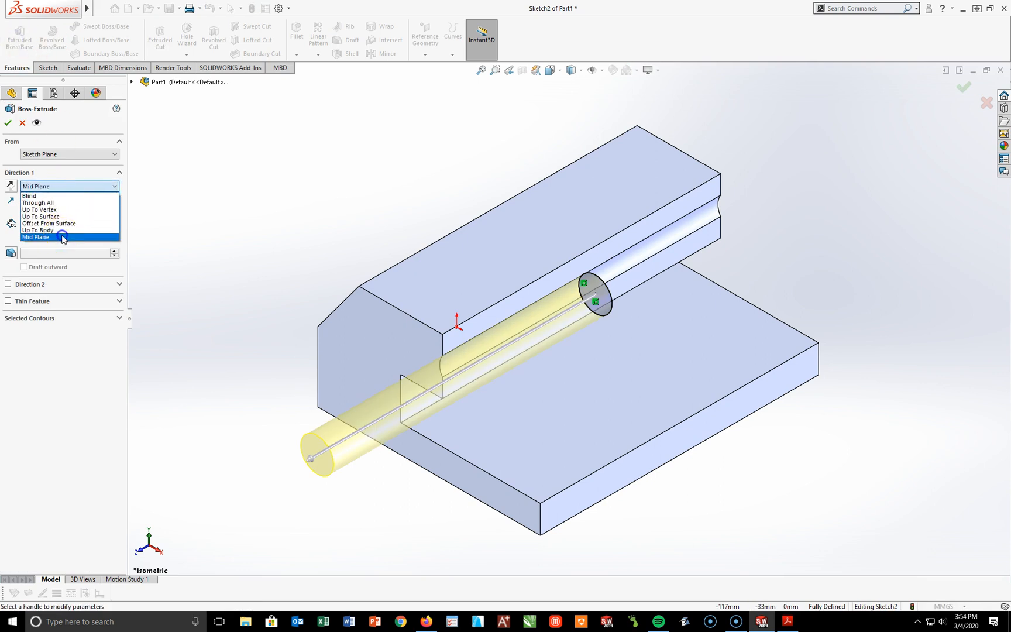
{"action": "left_click", "coordinate": [63, 237]}
{"action": "type", "text": "11"}
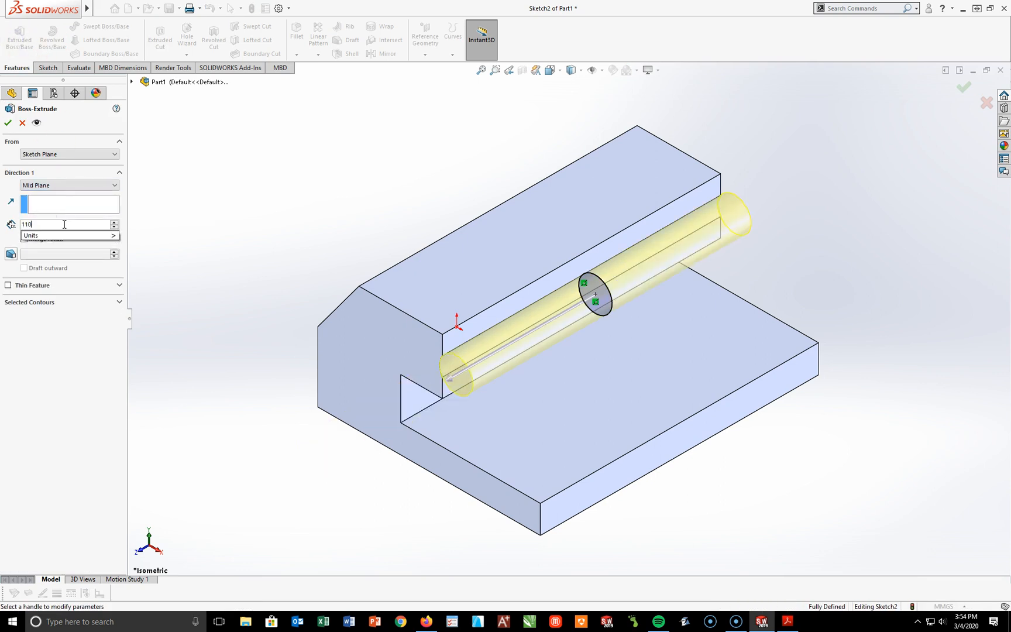
{"action": "type", "text": "0"}
{"action": "key", "text": "Return"}
{"action": "left_click", "coordinate": [7, 123]}
{"action": "left_click", "coordinate": [401, 534]}
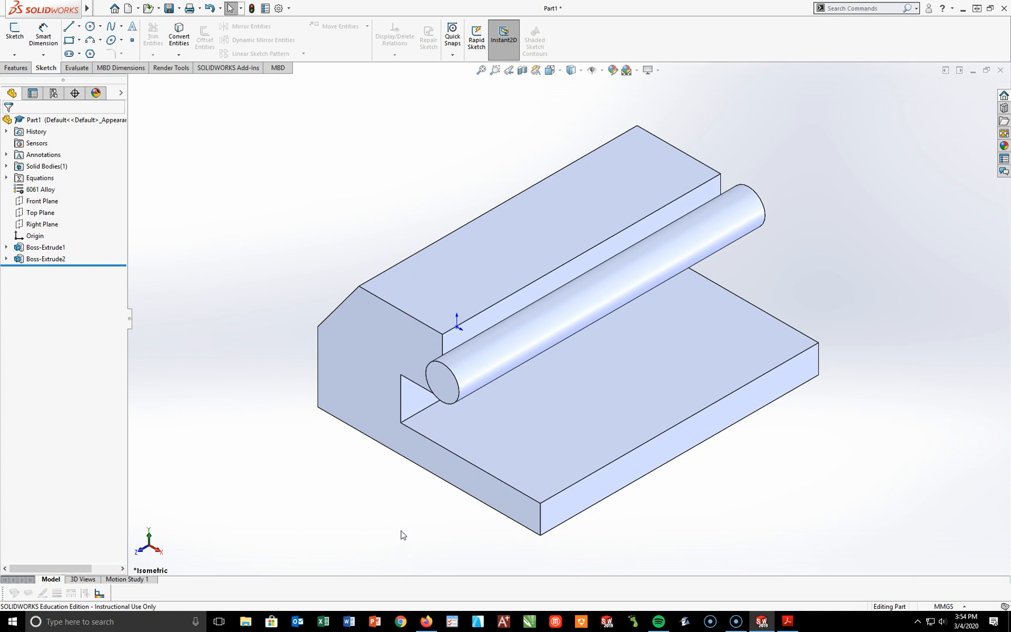
Step: Sketch a corner rectangle about 35 by 49 mm on the block's top face, starting on the cylinder's outer edge
{"action": "left_click", "coordinate": [614, 215]}
{"action": "left_click", "coordinate": [14, 32]}
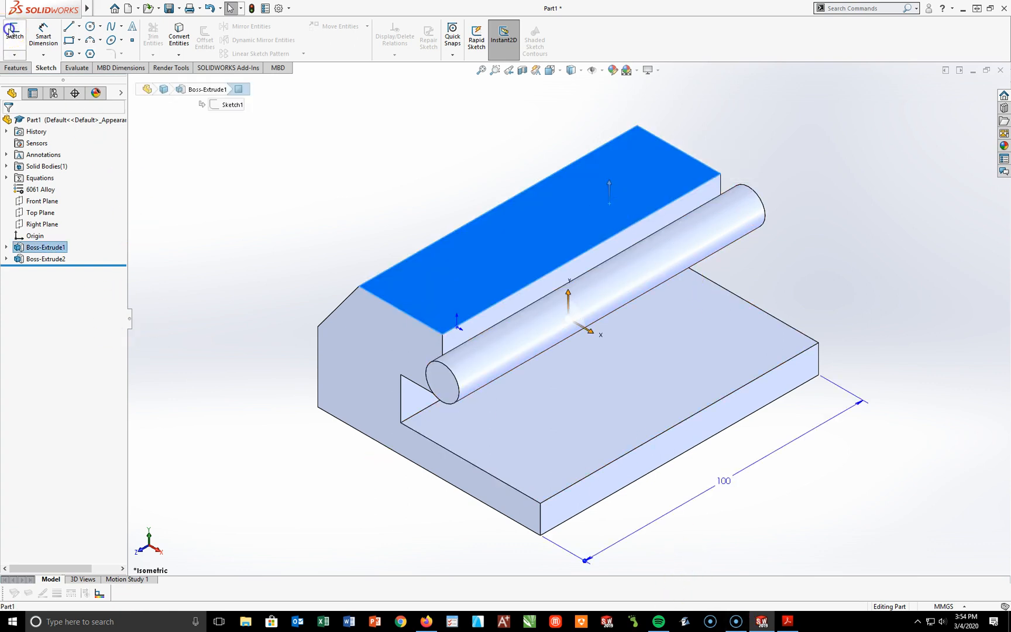
{"action": "key", "text": "space"}
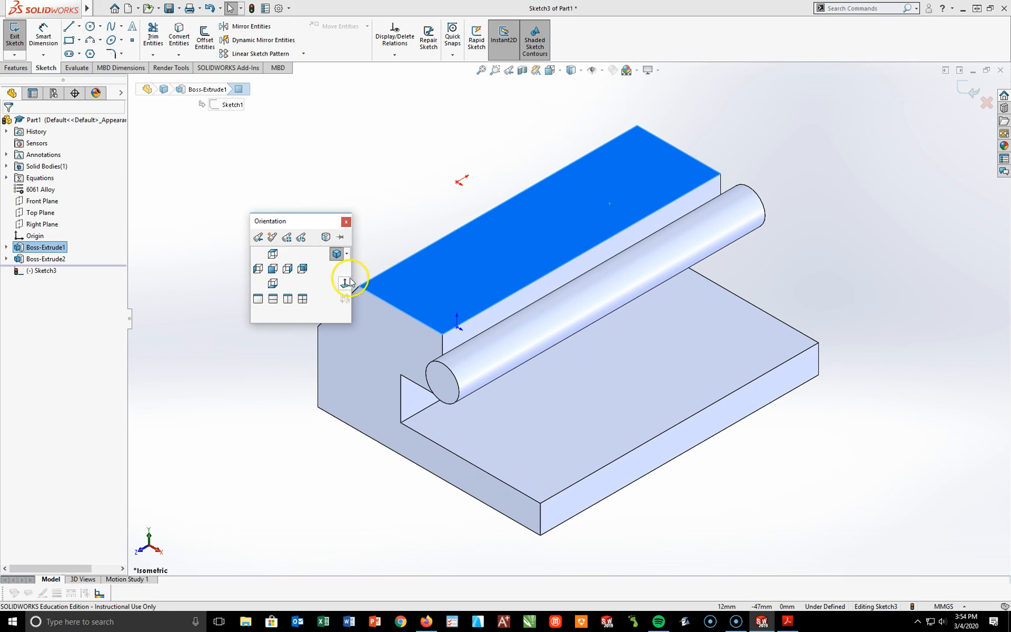
{"action": "left_click", "coordinate": [335, 256]}
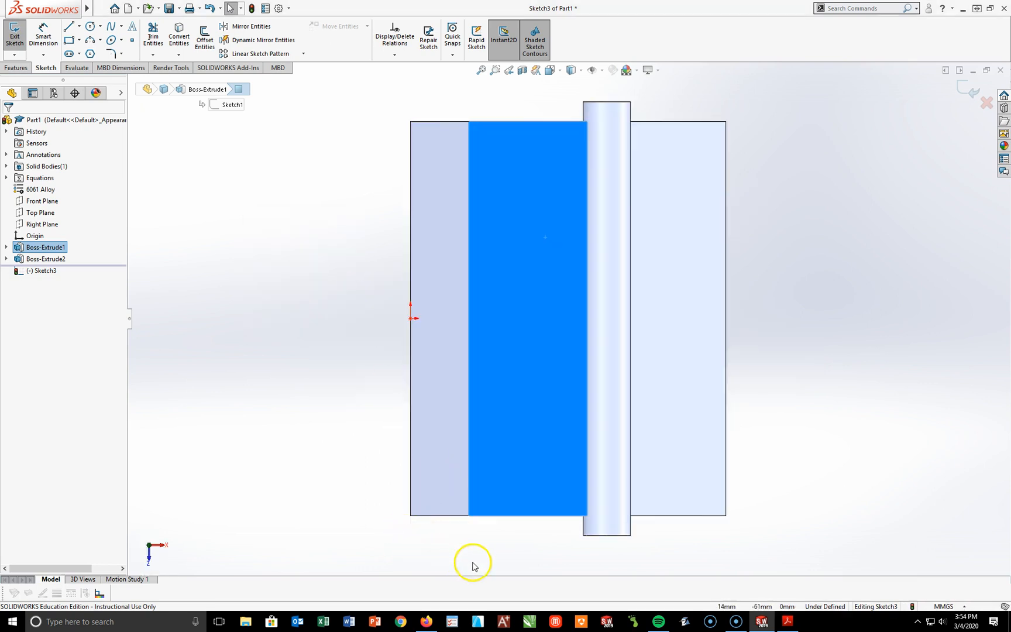
{"action": "left_click", "coordinate": [71, 42]}
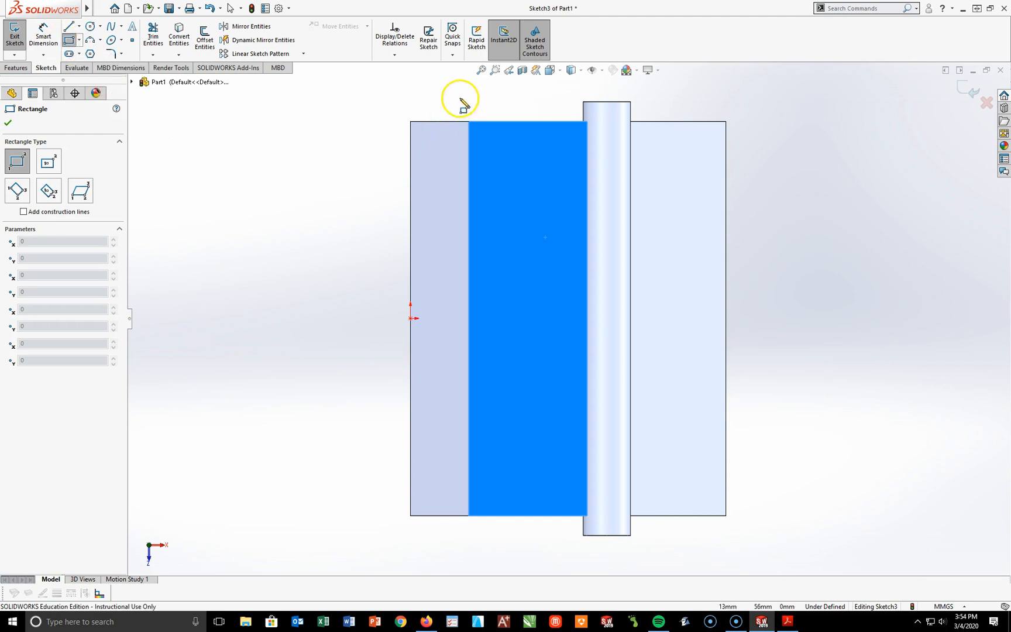
{"action": "left_click", "coordinate": [630, 157]}
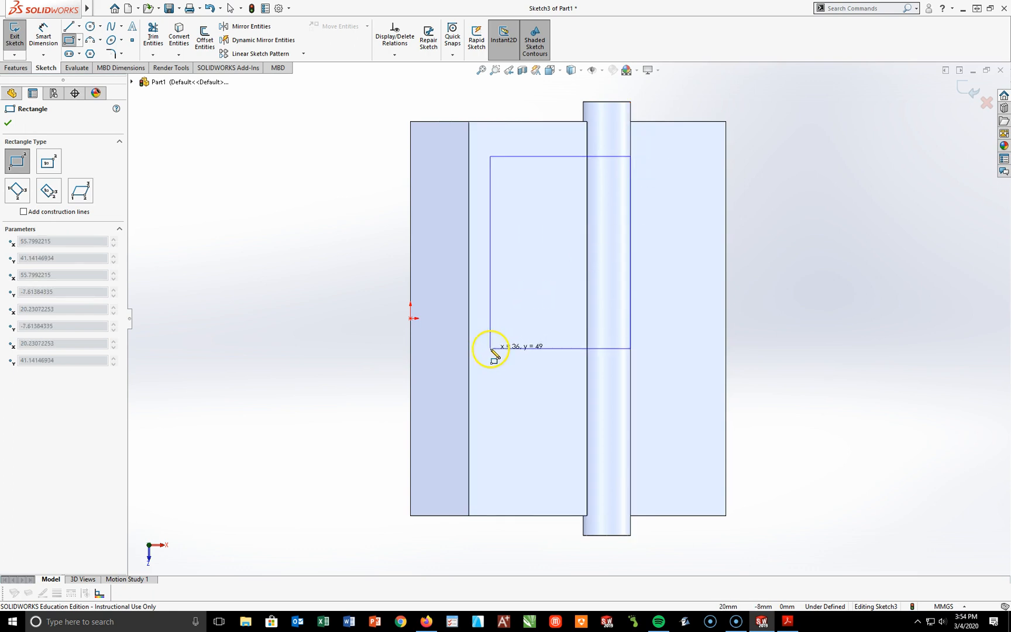
{"action": "left_click", "coordinate": [491, 349]}
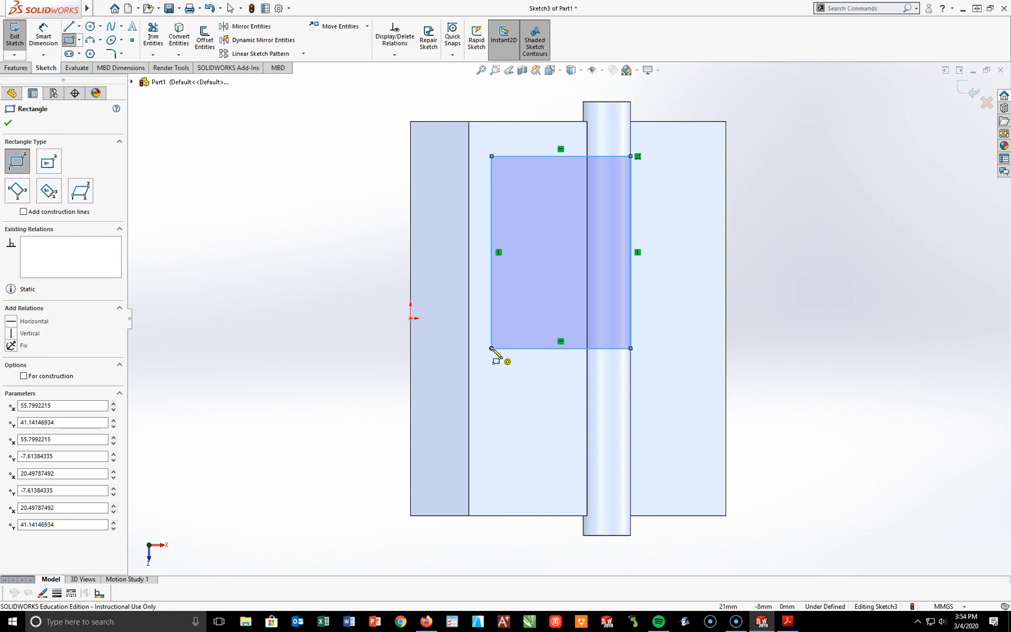
{"action": "key", "text": "Escape"}
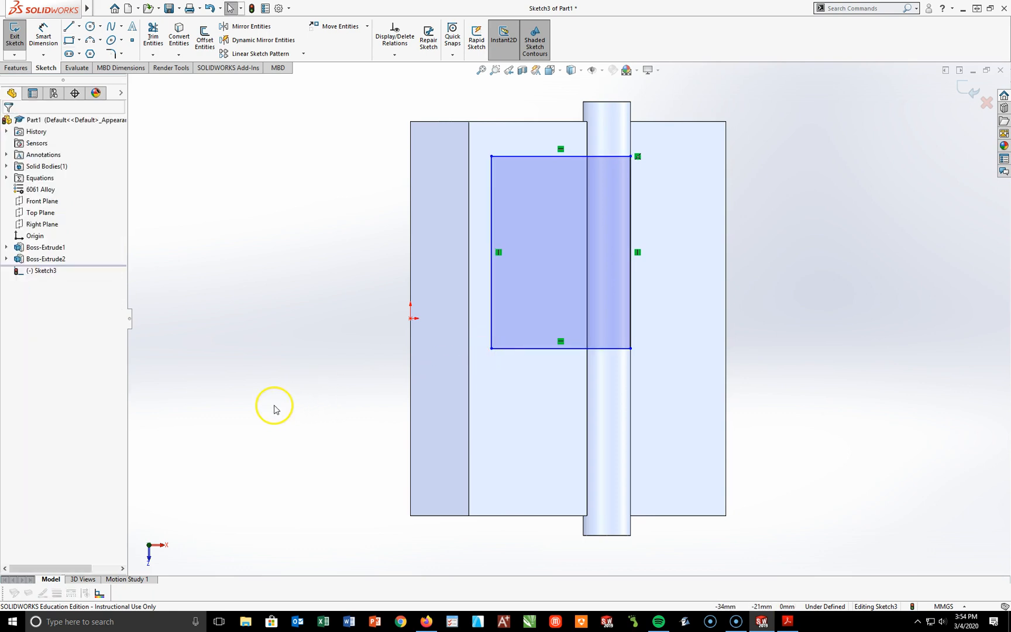
Step: Dimension the rectangle's inner long side 10 mm from the top face's edge along the slope
{"action": "left_click", "coordinate": [43, 35]}
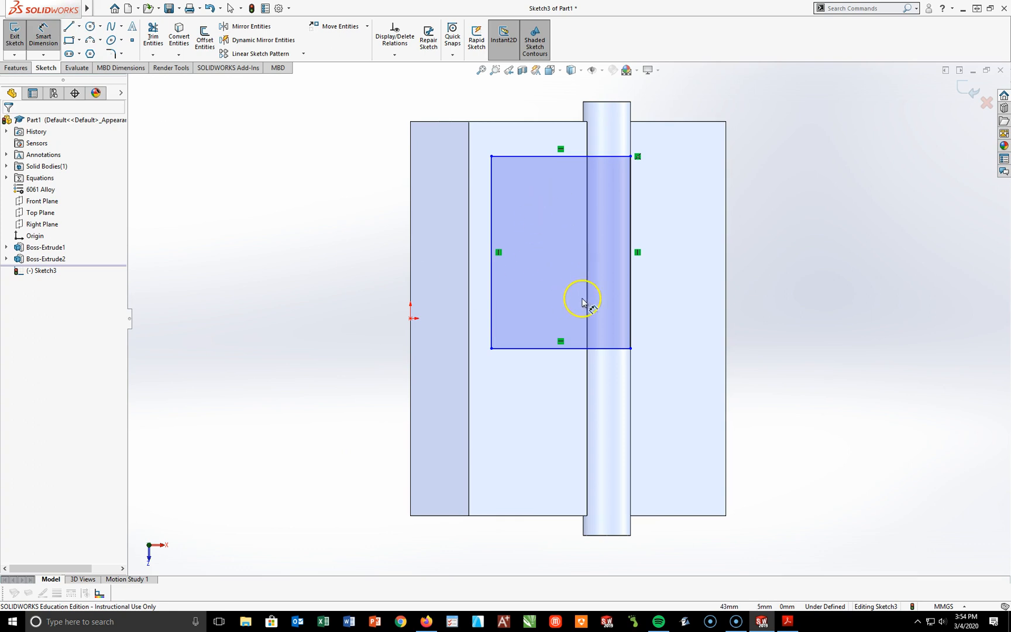
{"action": "left_click", "coordinate": [469, 250]}
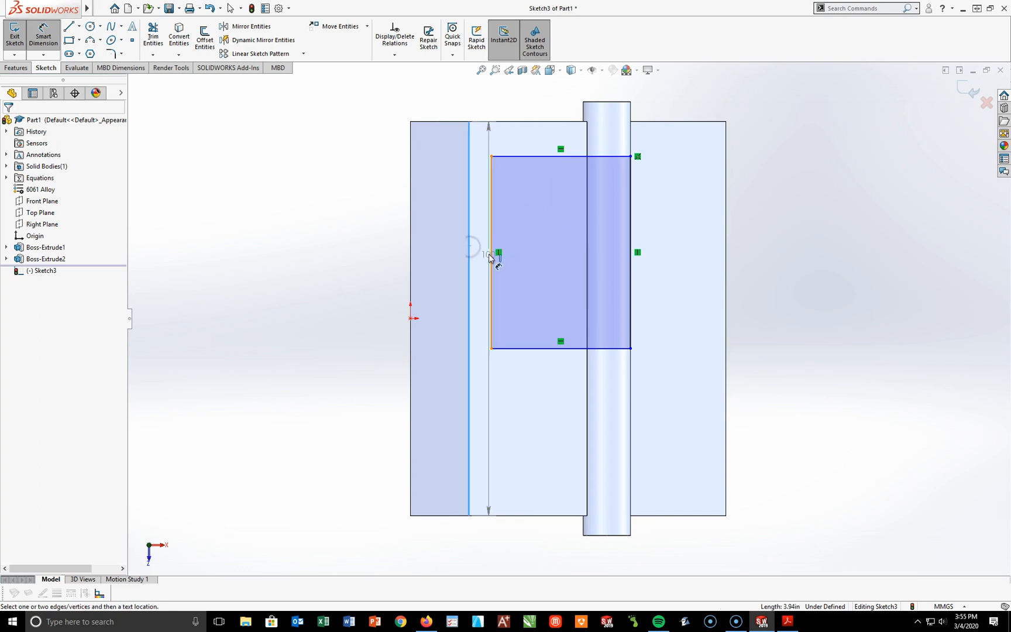
{"action": "left_click", "coordinate": [490, 256]}
{"action": "left_click", "coordinate": [479, 97]}
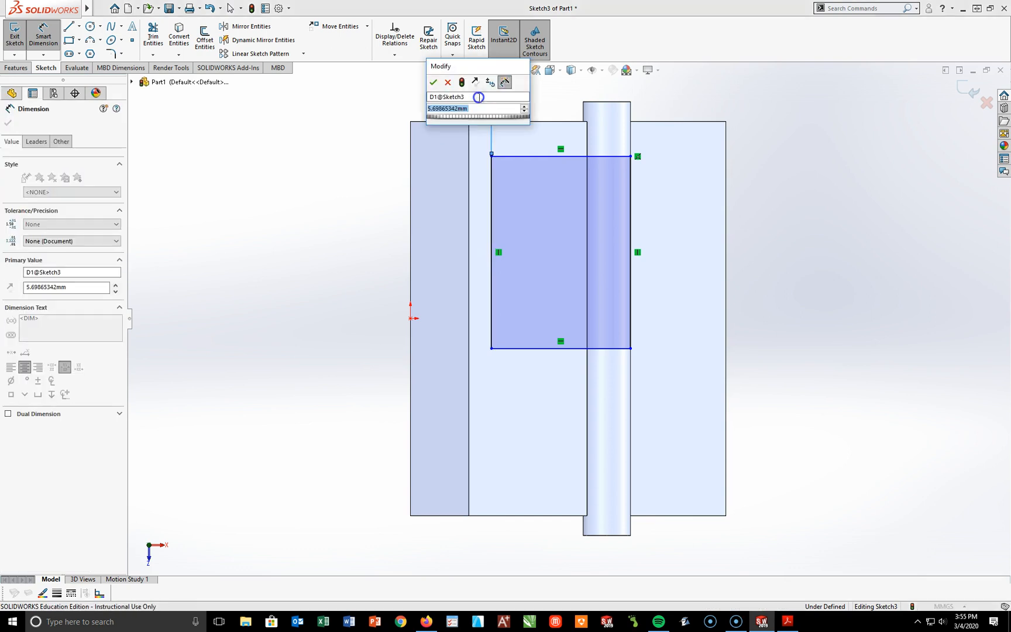
{"action": "type", "text": "10"}
{"action": "key", "text": "Return"}
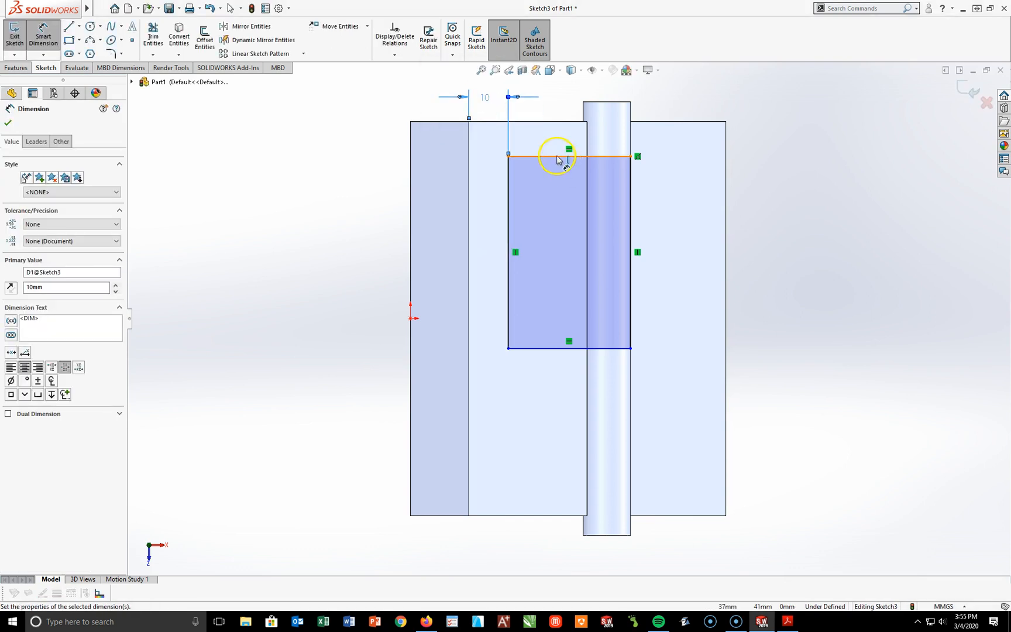
Step: Dimension the rectangle's rear short side 10 mm from the back edge of the top face
{"action": "left_click", "coordinate": [530, 156]}
{"action": "left_click", "coordinate": [524, 122]}
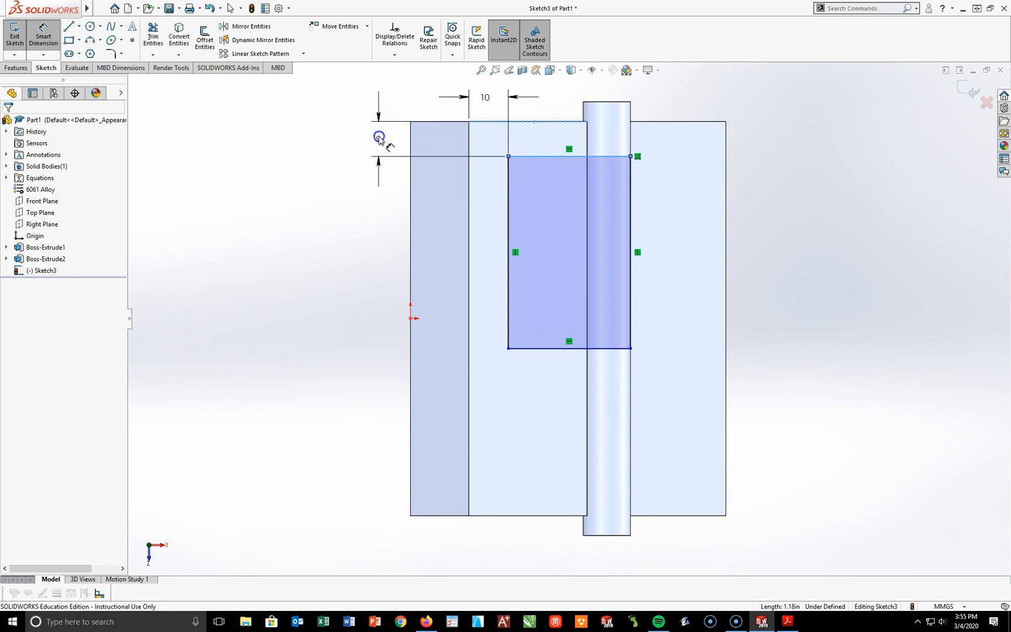
{"action": "left_click", "coordinate": [381, 139]}
{"action": "type", "text": "10"}
{"action": "key", "text": "Return"}
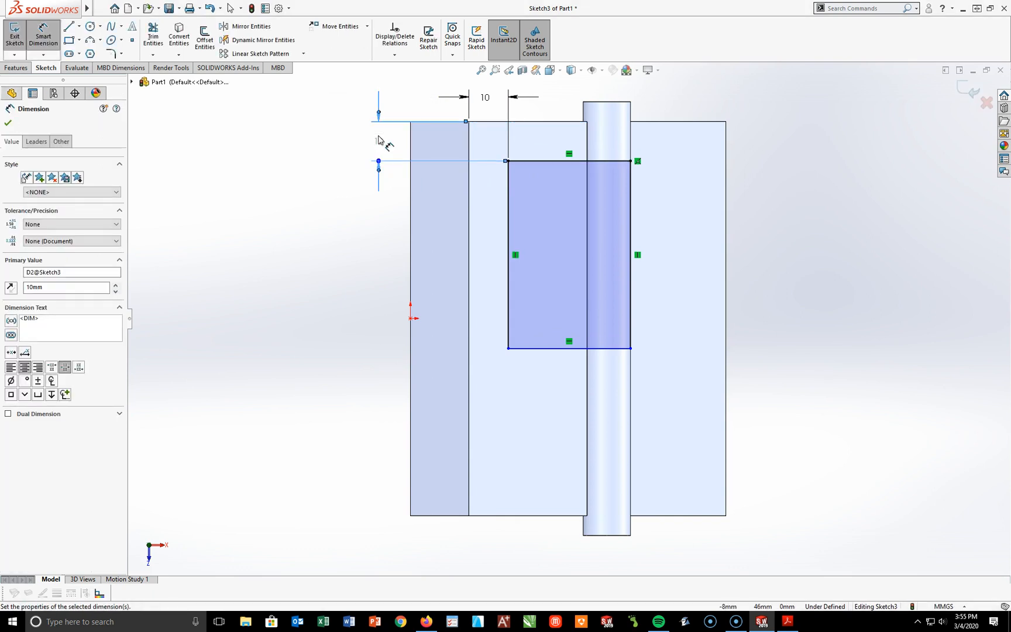
Step: Dimension the rectangle's inner long side and link its length to the global variable C
{"action": "left_click", "coordinate": [509, 282]}
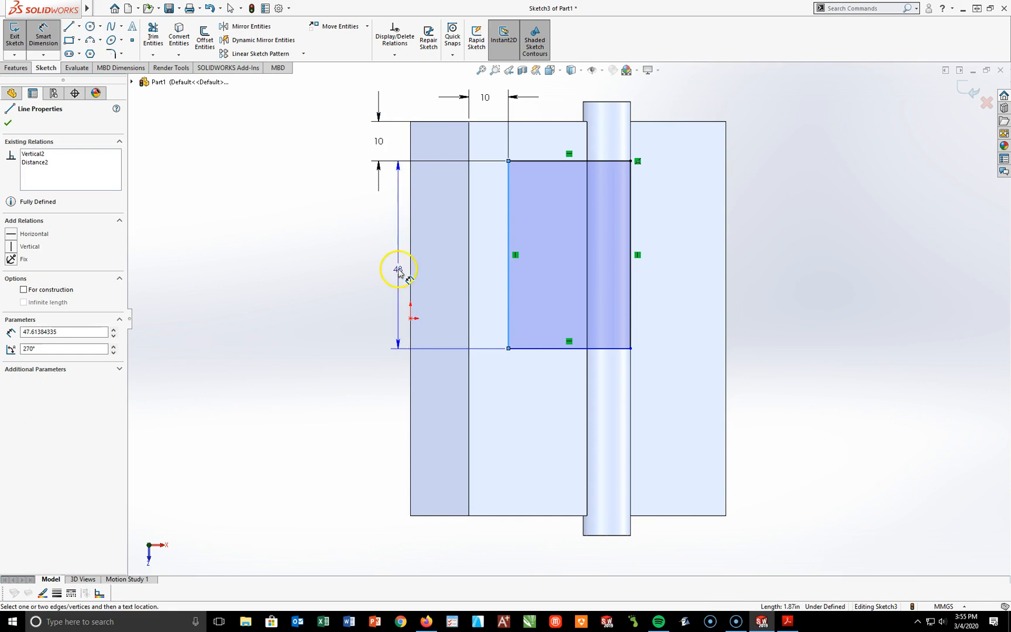
{"action": "left_click", "coordinate": [379, 320]}
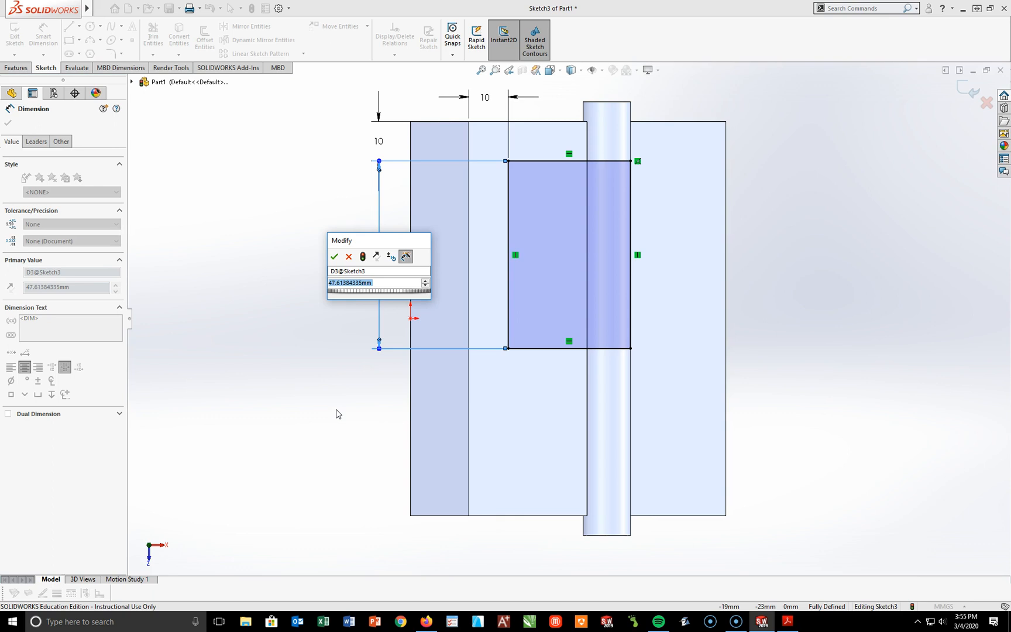
{"action": "type", "text": "="}
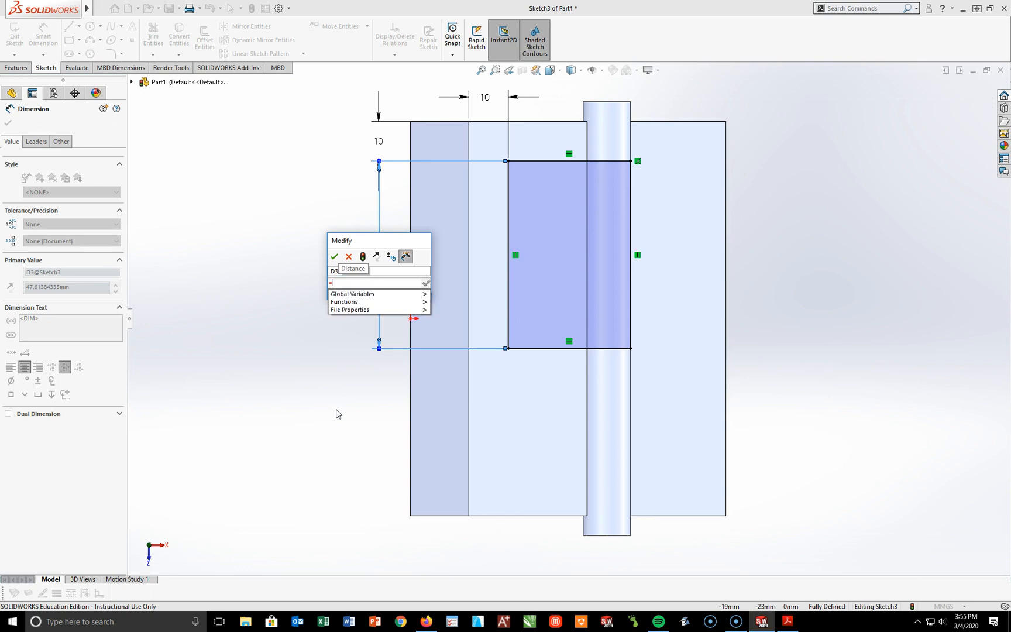
{"action": "mouse_move", "coordinate": [374, 294]}
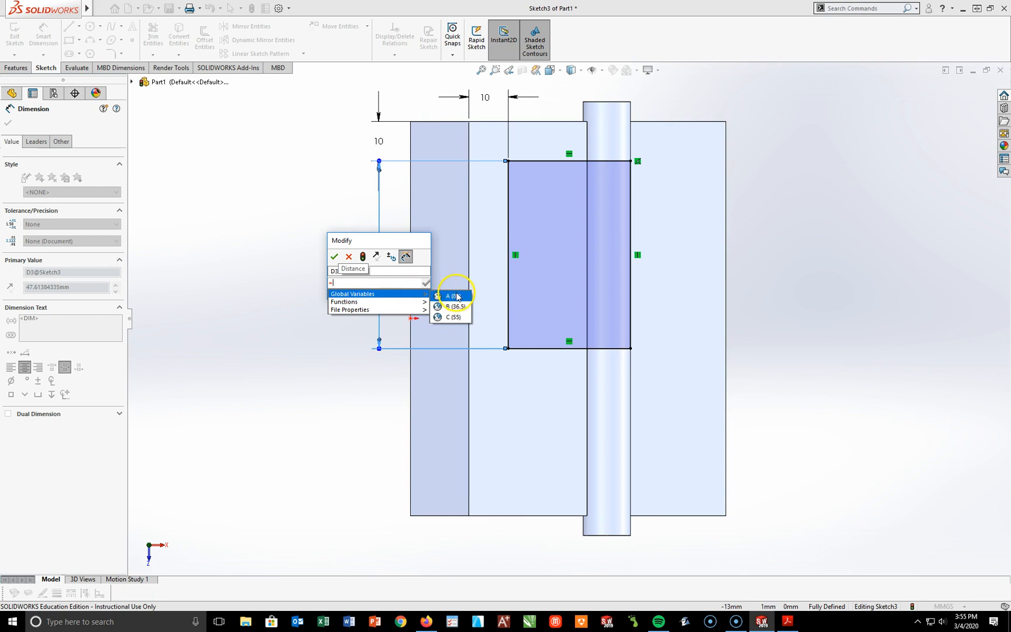
{"action": "left_click", "coordinate": [455, 317]}
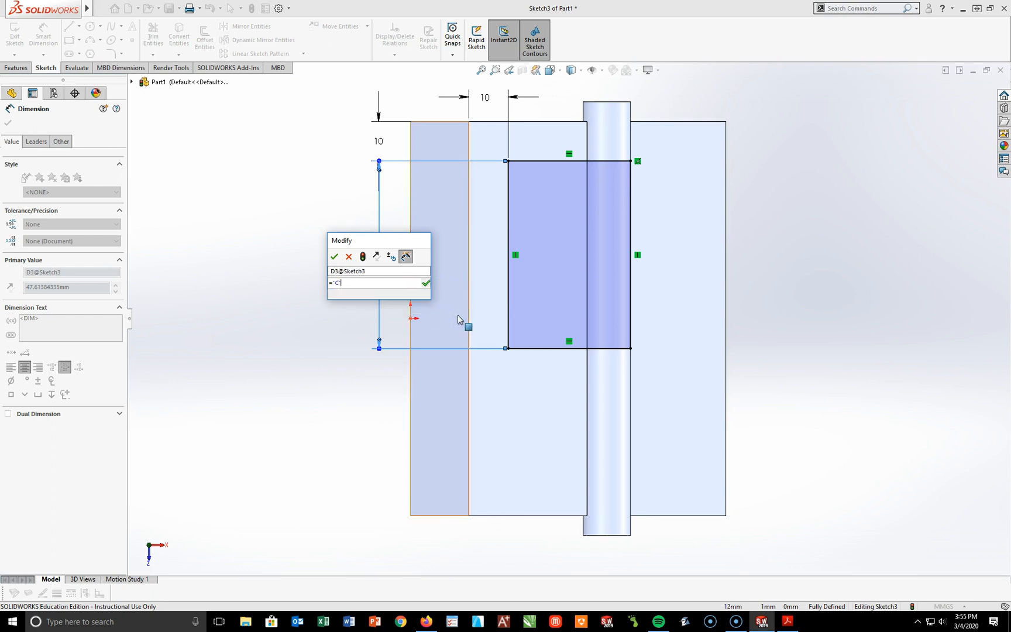
{"action": "left_click", "coordinate": [334, 256]}
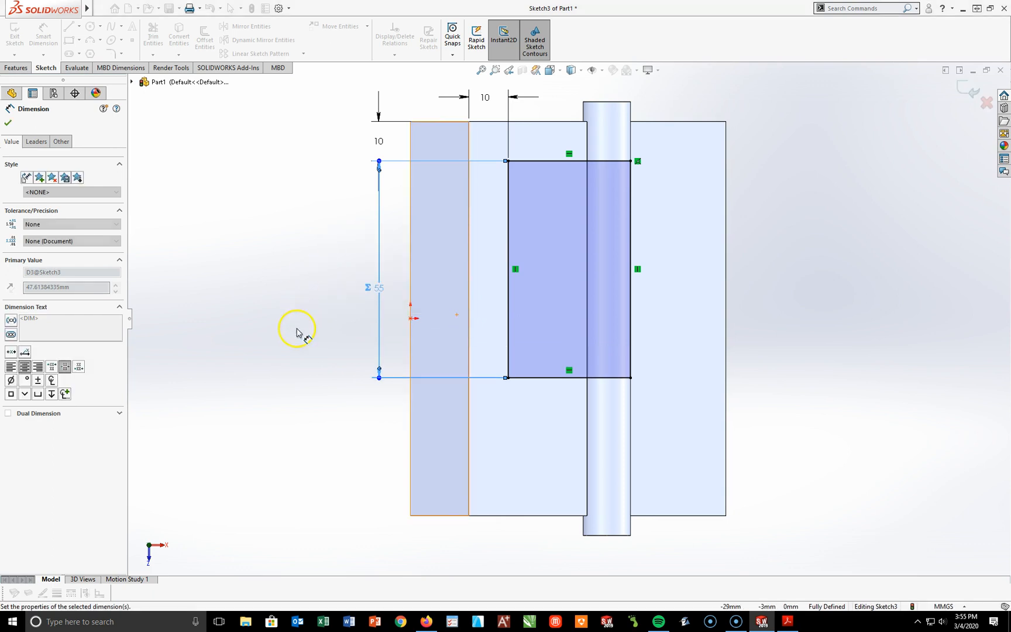
{"action": "left_click", "coordinate": [297, 332]}
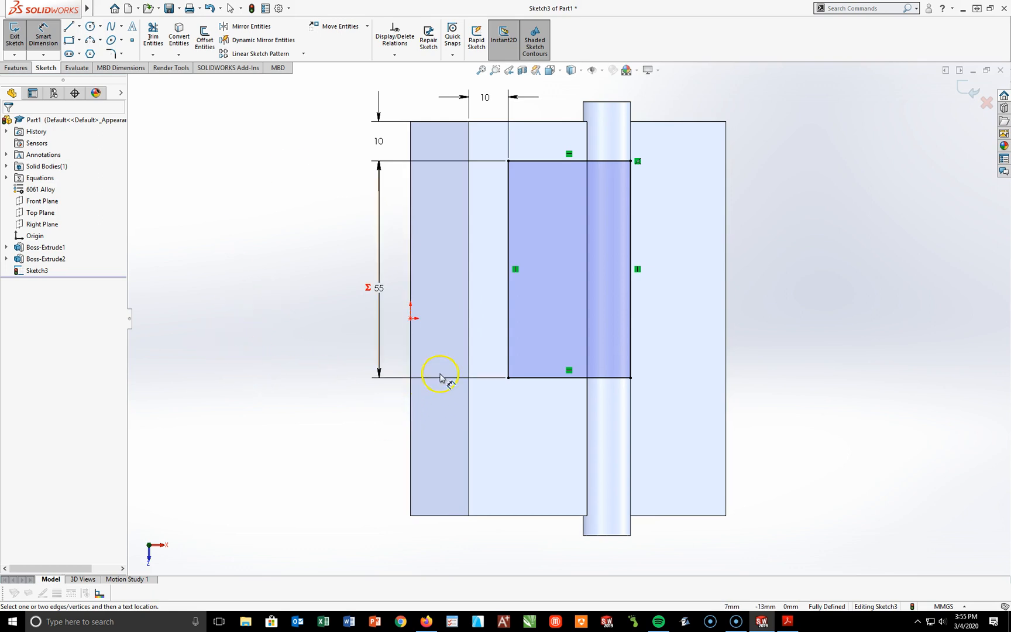
Step: Cut-extrude the rectangle with the Up To Surface end condition, ending at the upper face of the block's lower step
{"action": "middle_click_drag", "start_coordinate": [594, 321], "coordinate": [587, 316]}
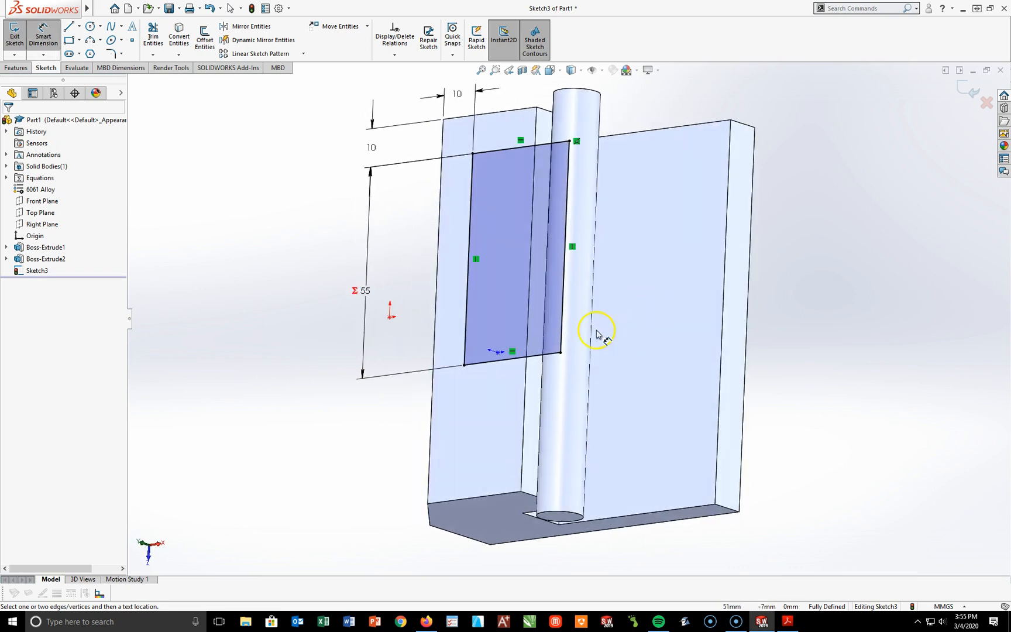
{"action": "left_click", "coordinate": [43, 37]}
{"action": "middle_click_drag", "start_coordinate": [672, 372], "coordinate": [612, 301]}
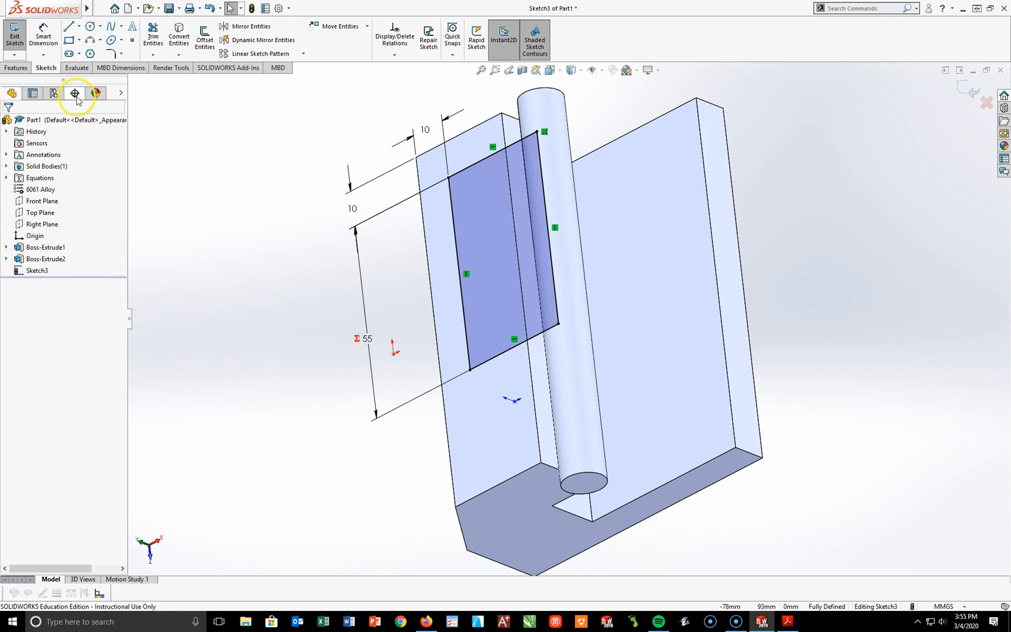
{"action": "left_click", "coordinate": [14, 69]}
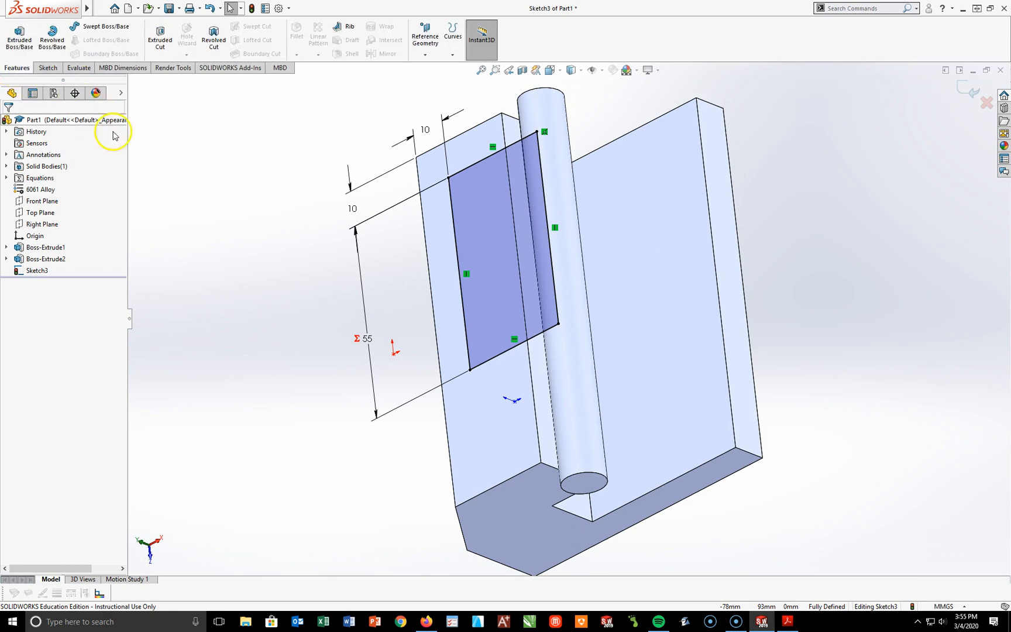
{"action": "left_click", "coordinate": [163, 46]}
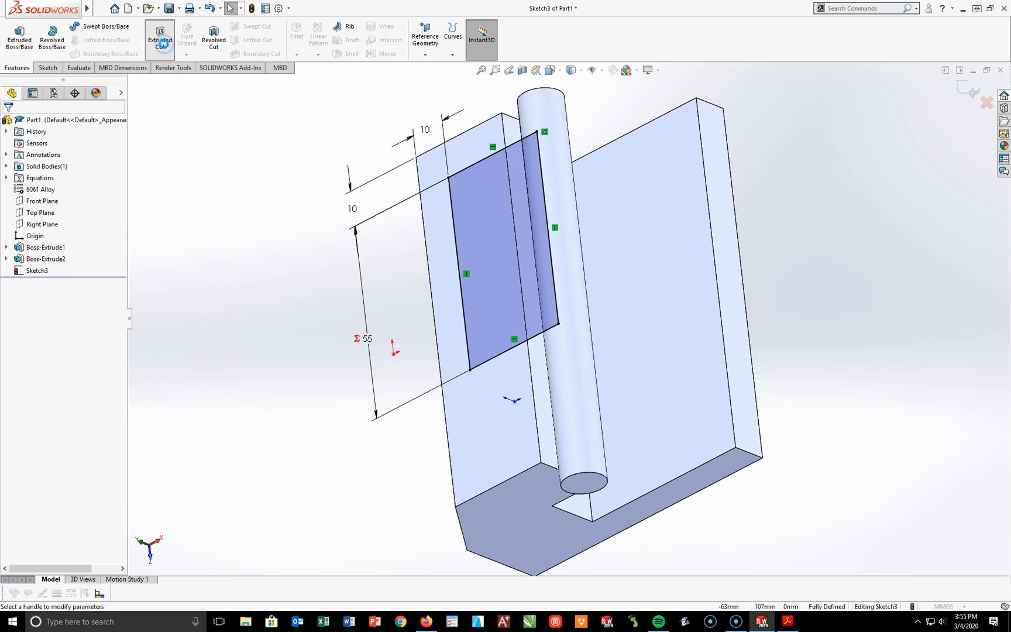
{"action": "left_click", "coordinate": [23, 186]}
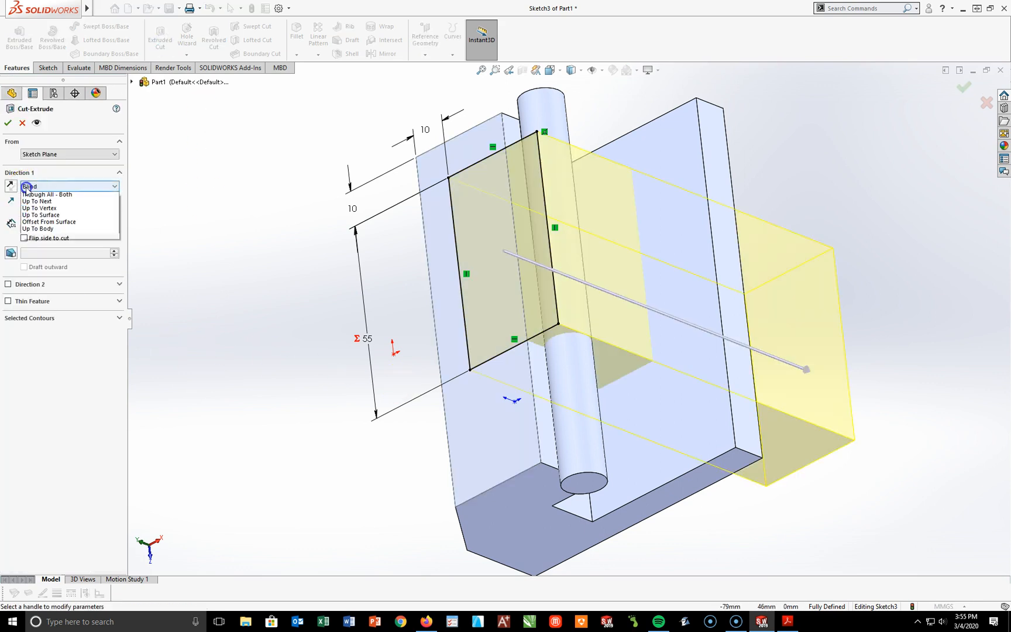
{"action": "left_click", "coordinate": [46, 218]}
{"action": "middle_click_drag", "start_coordinate": [690, 409], "coordinate": [741, 443]}
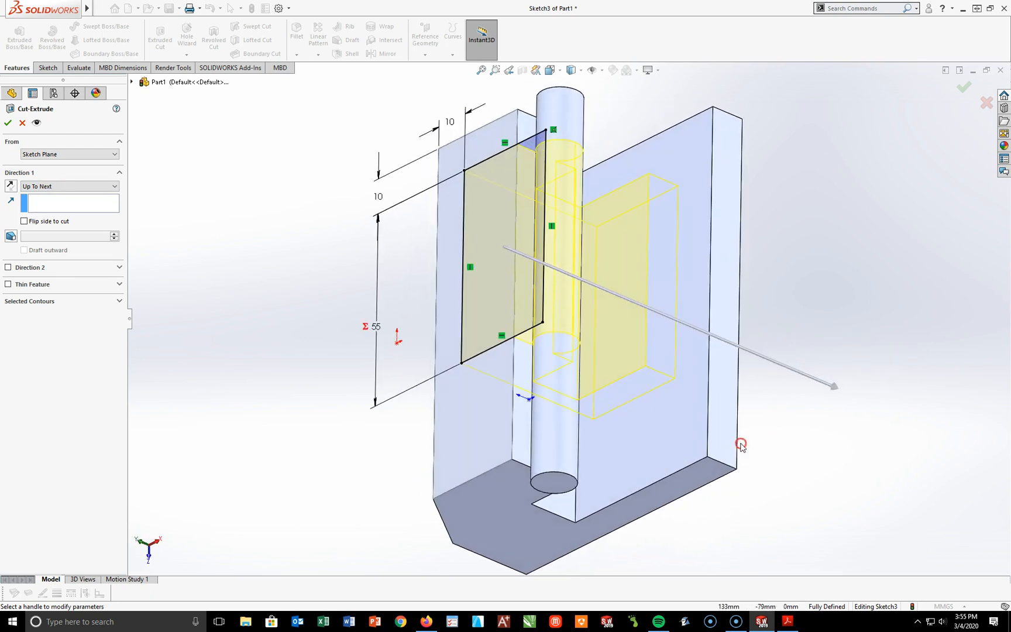
{"action": "left_click", "coordinate": [69, 186]}
{"action": "left_click", "coordinate": [68, 231]}
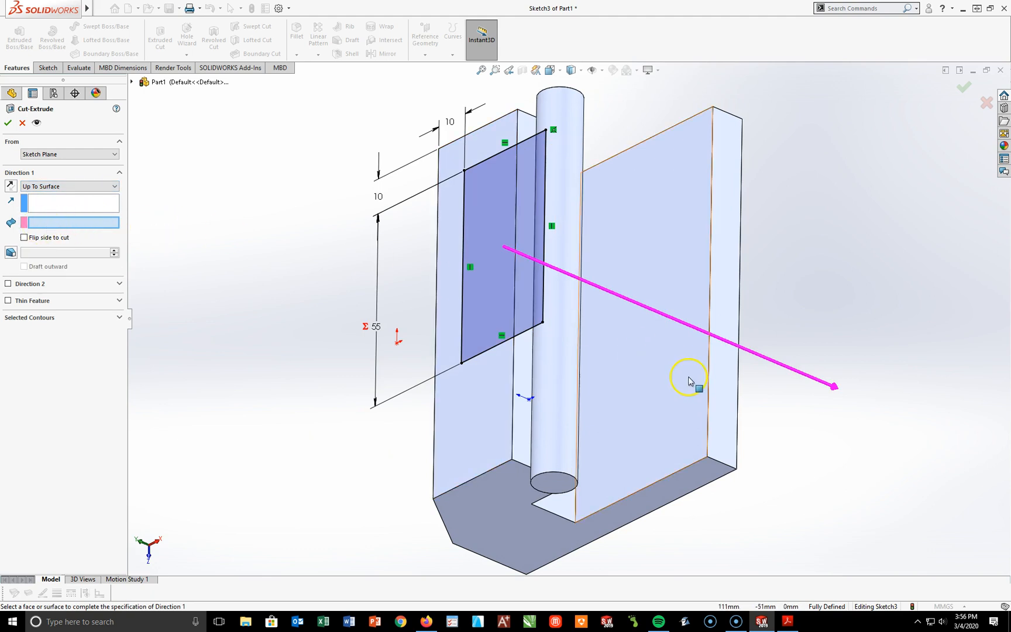
{"action": "left_click", "coordinate": [646, 271]}
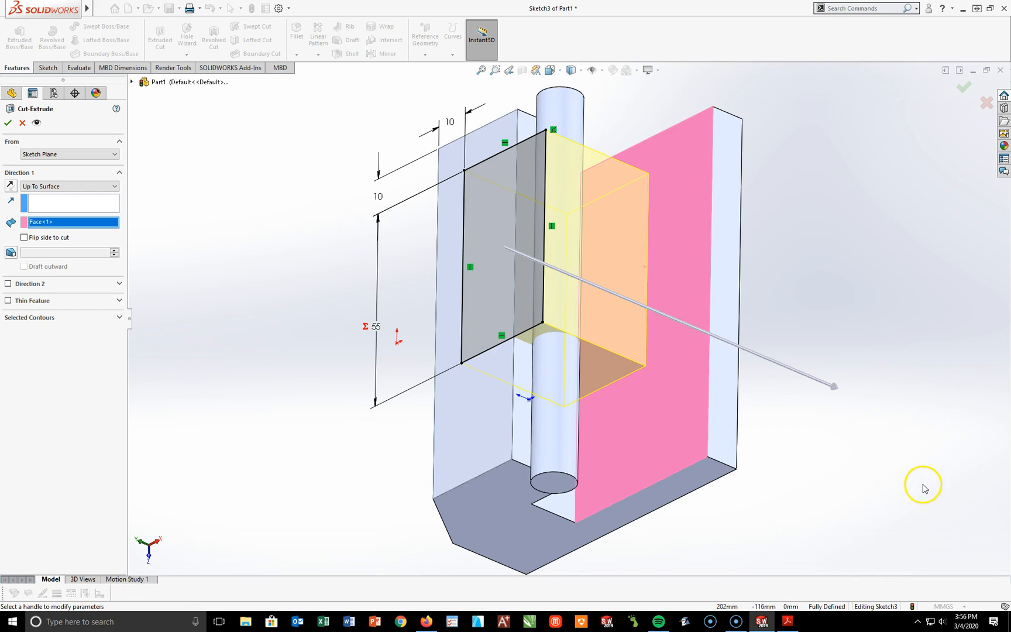
{"action": "left_click", "coordinate": [8, 123]}
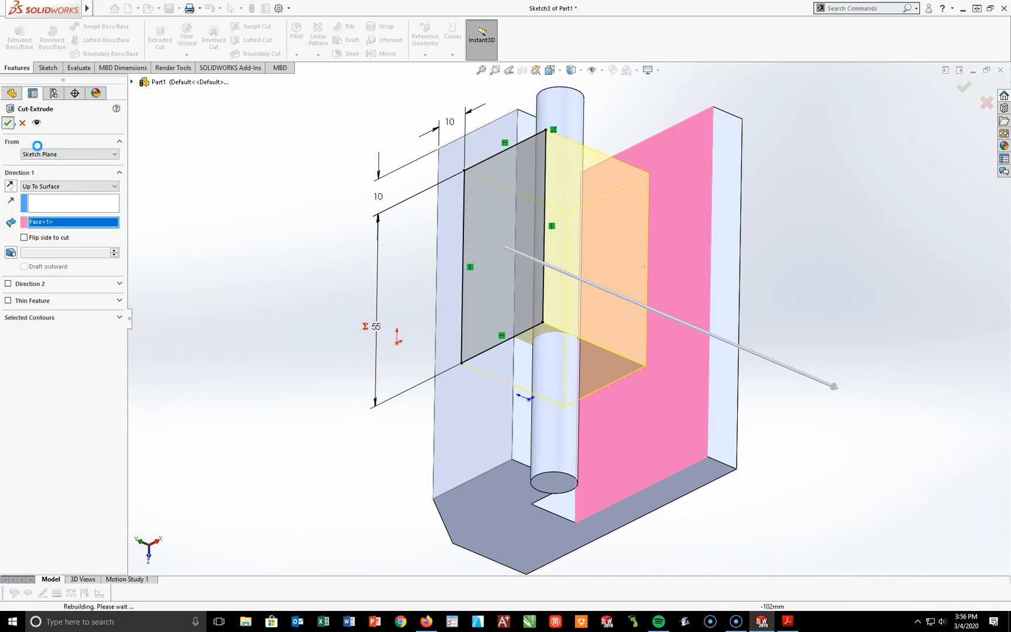
Step: Start a sketch on the lower step's upper face and draw two aligned circles about 16 mm in diameter, one rear and one front
{"action": "key", "text": "space"}
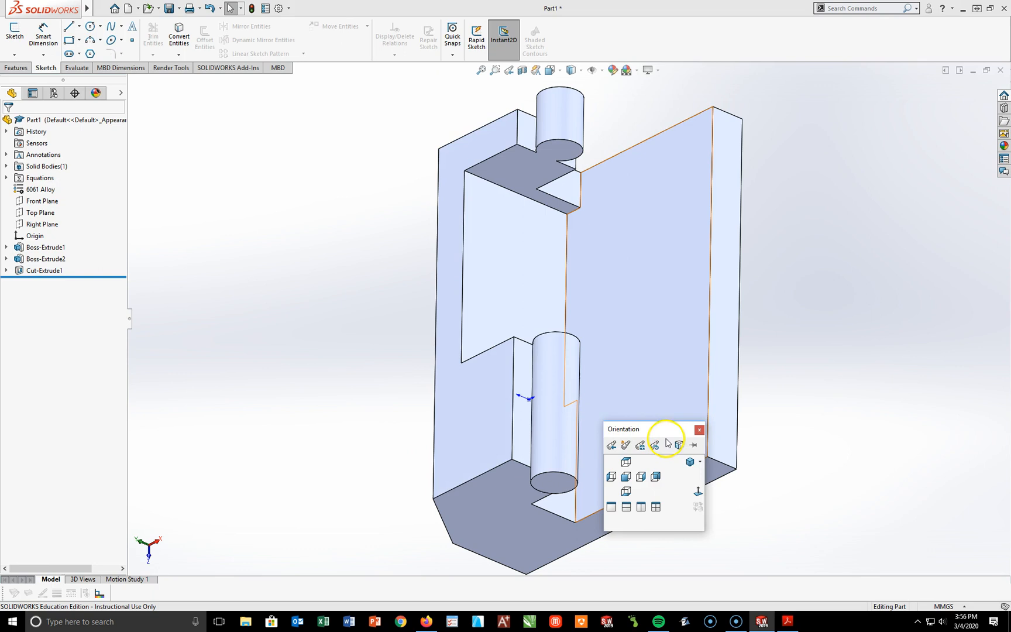
{"action": "left_click", "coordinate": [690, 462]}
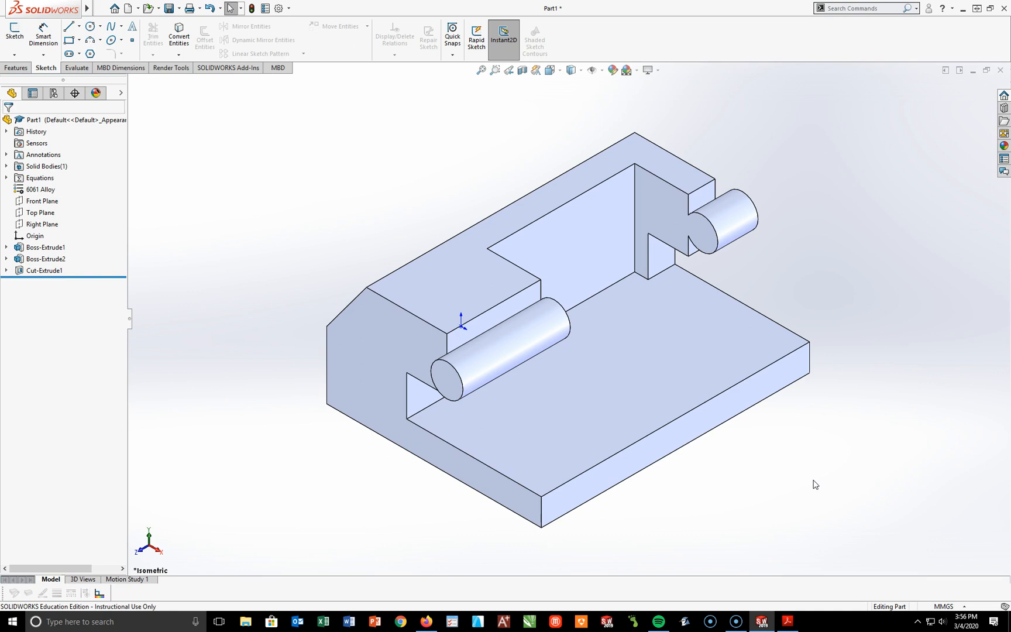
{"action": "left_click", "coordinate": [609, 379]}
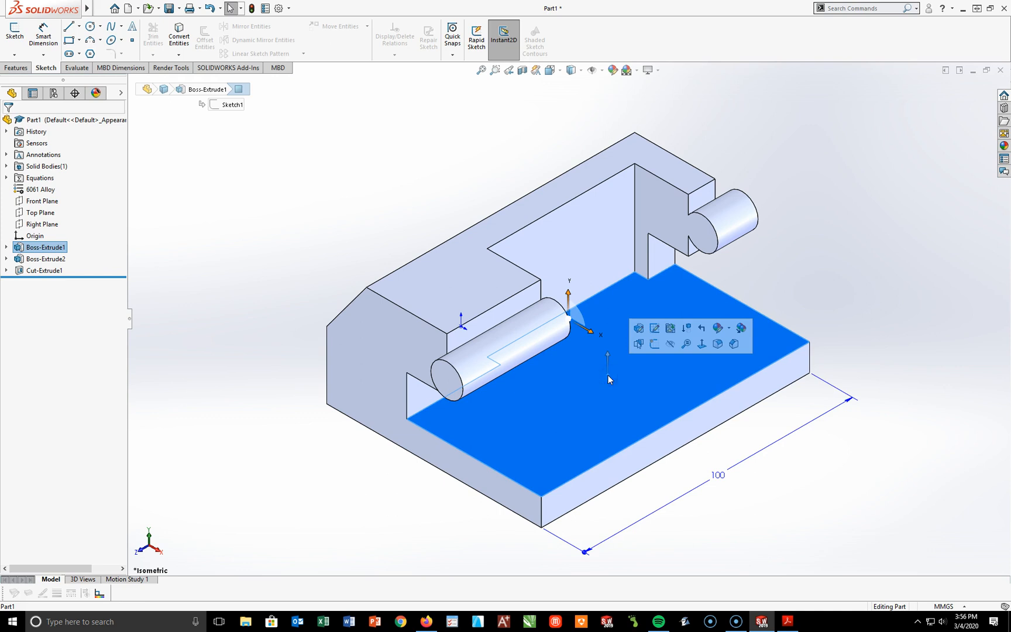
{"action": "left_click", "coordinate": [13, 29]}
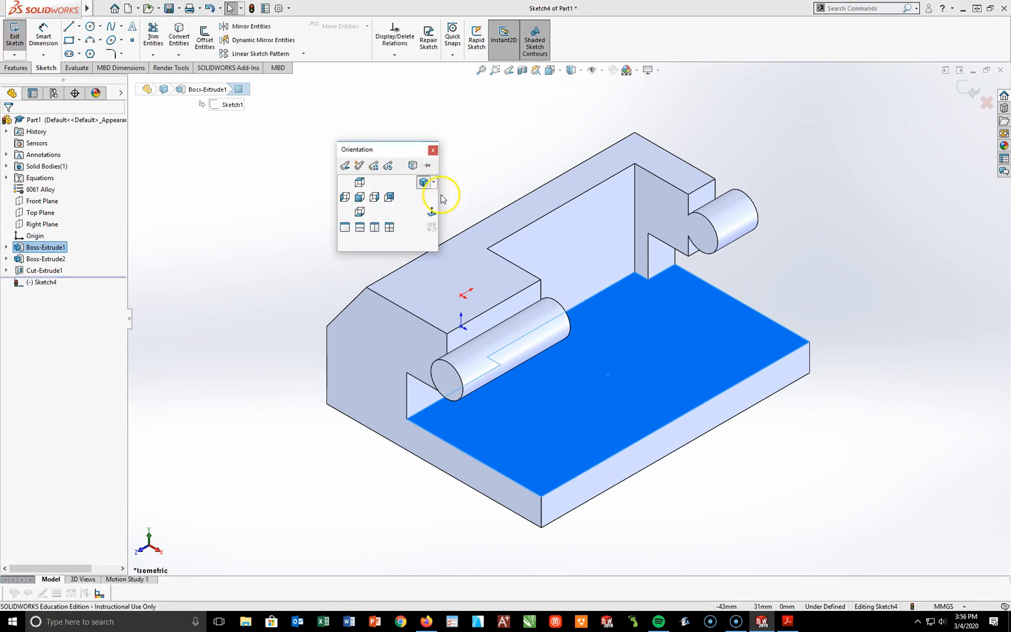
{"action": "left_click", "coordinate": [434, 213]}
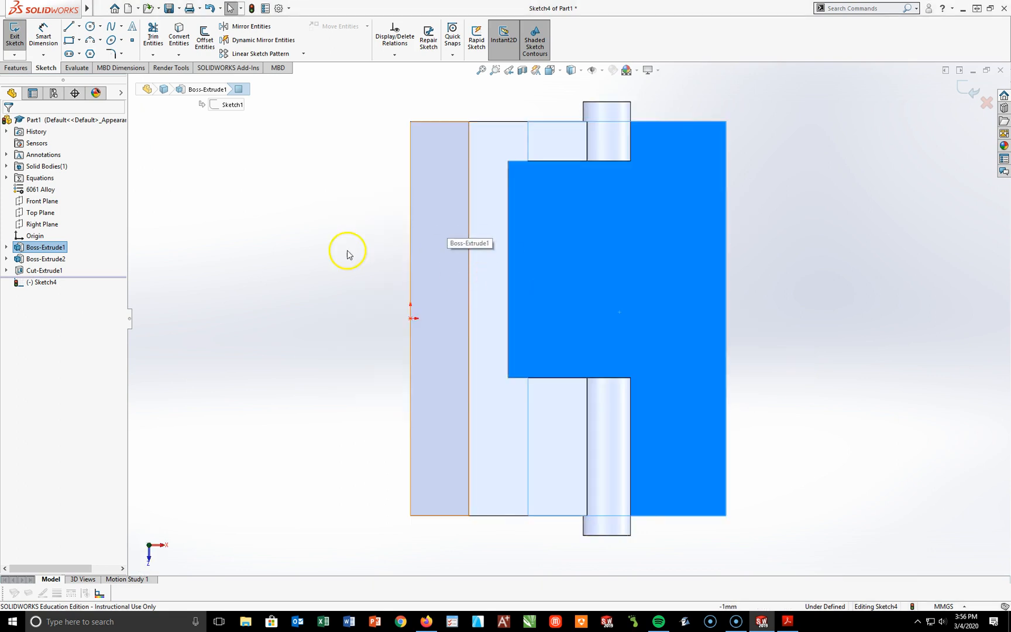
{"action": "left_click", "coordinate": [90, 27]}
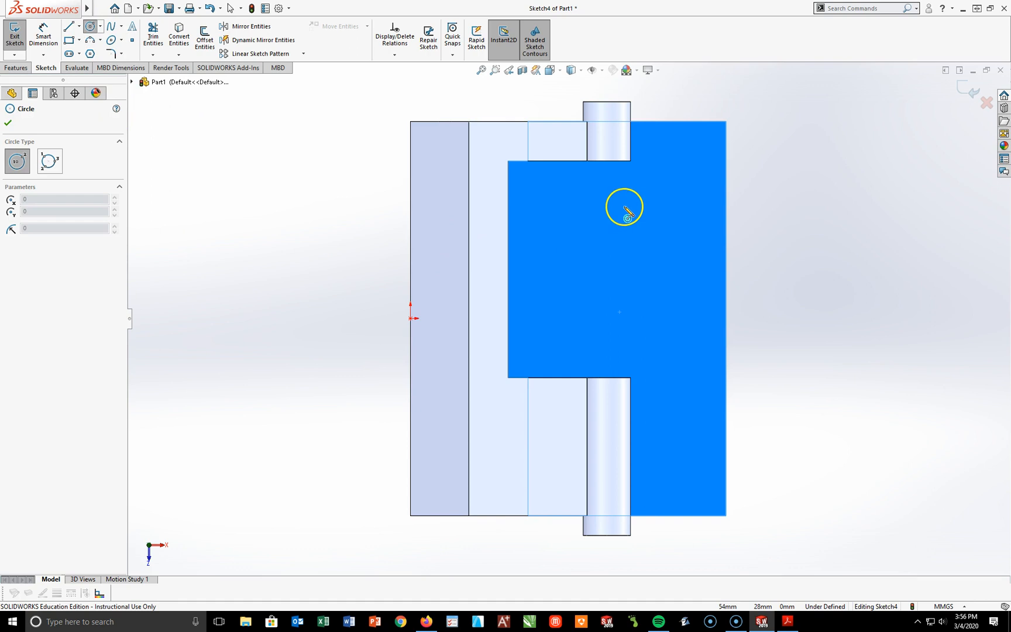
{"action": "left_click", "coordinate": [612, 193]}
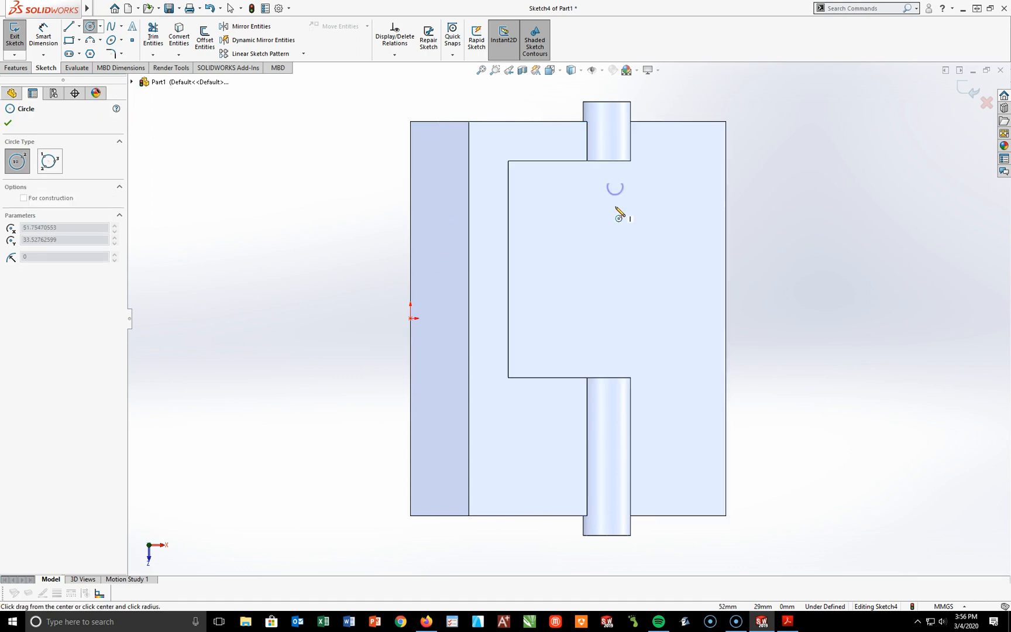
{"action": "left_click", "coordinate": [638, 212]}
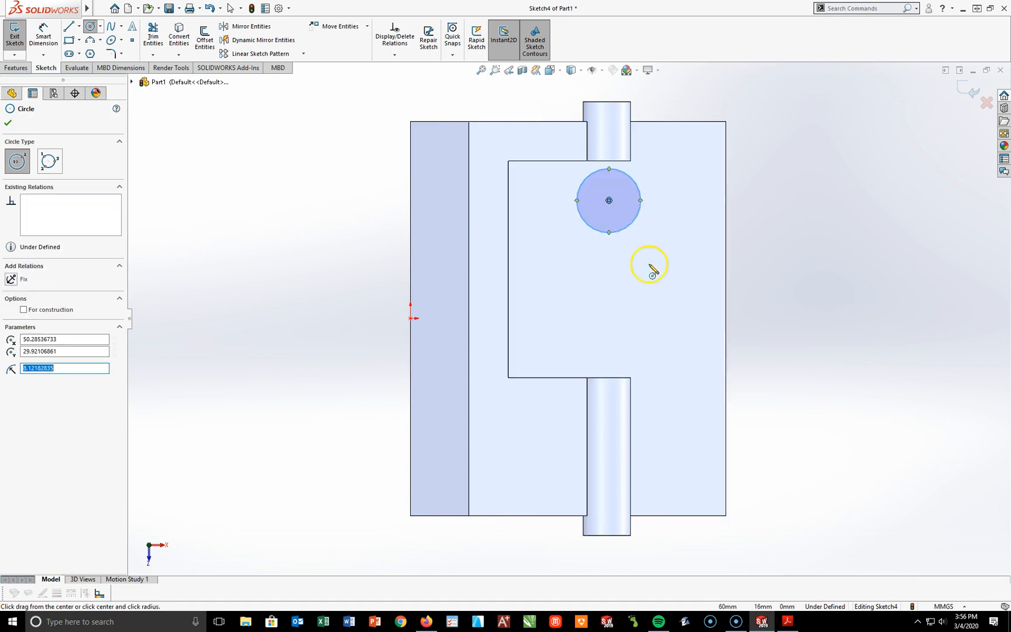
{"action": "left_click", "coordinate": [611, 456]}
{"action": "left_click", "coordinate": [625, 486]}
Step: Sketch a straight slot between the two circles, with its centerline aligned with their centers
{"action": "left_click", "coordinate": [70, 54]}
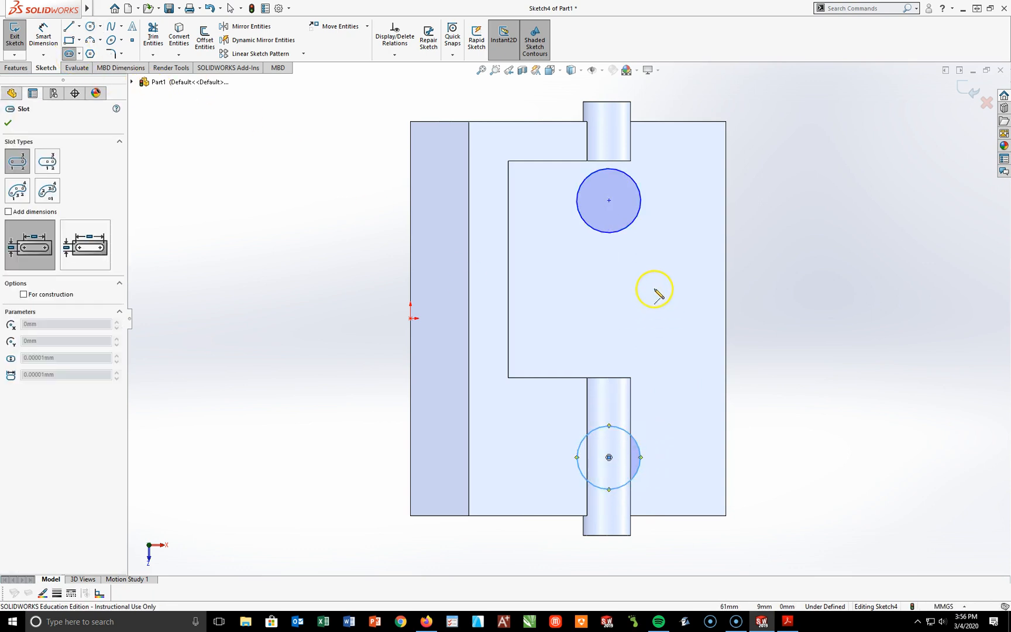
{"action": "left_click", "coordinate": [610, 264]}
{"action": "left_click", "coordinate": [610, 396]}
{"action": "left_click", "coordinate": [642, 391]}
{"action": "key", "text": "Escape"}
Step: Dimension the distance from the rear circle's center to the outer long edge of the lower step
{"action": "middle_click_drag", "start_coordinate": [741, 352], "coordinate": [671, 287]}
{"action": "key", "text": "space"}
{"action": "left_click", "coordinate": [796, 442]}
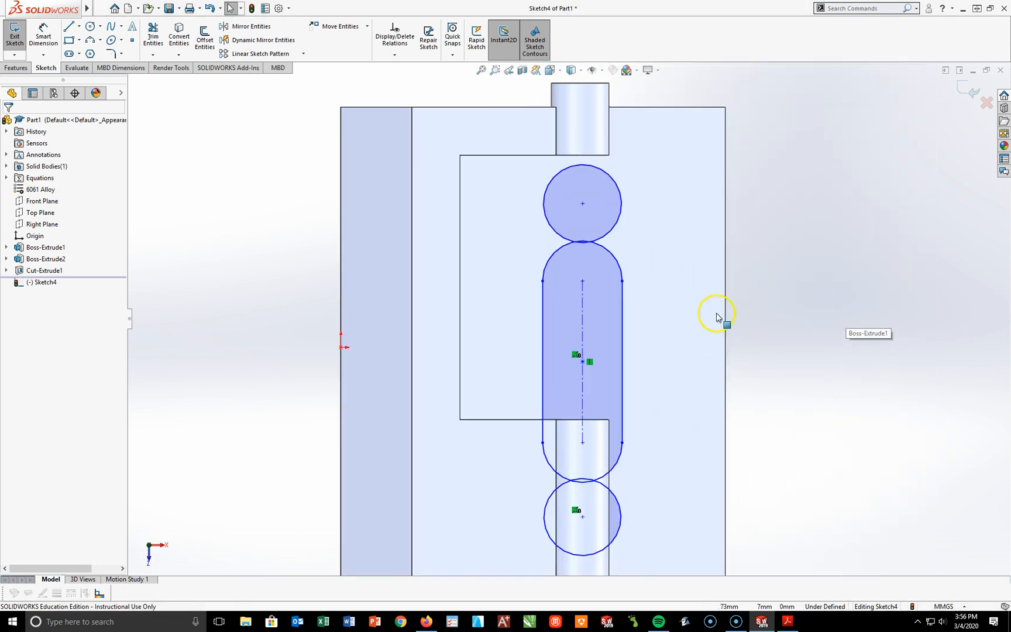
{"action": "left_click", "coordinate": [44, 34]}
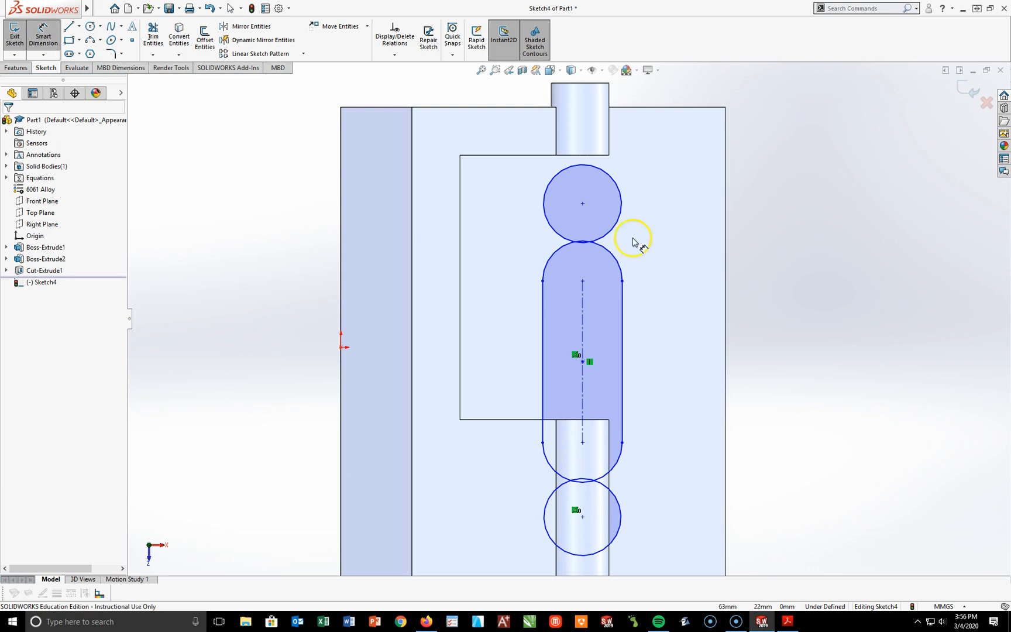
{"action": "left_click", "coordinate": [585, 204]}
{"action": "left_click", "coordinate": [727, 218]}
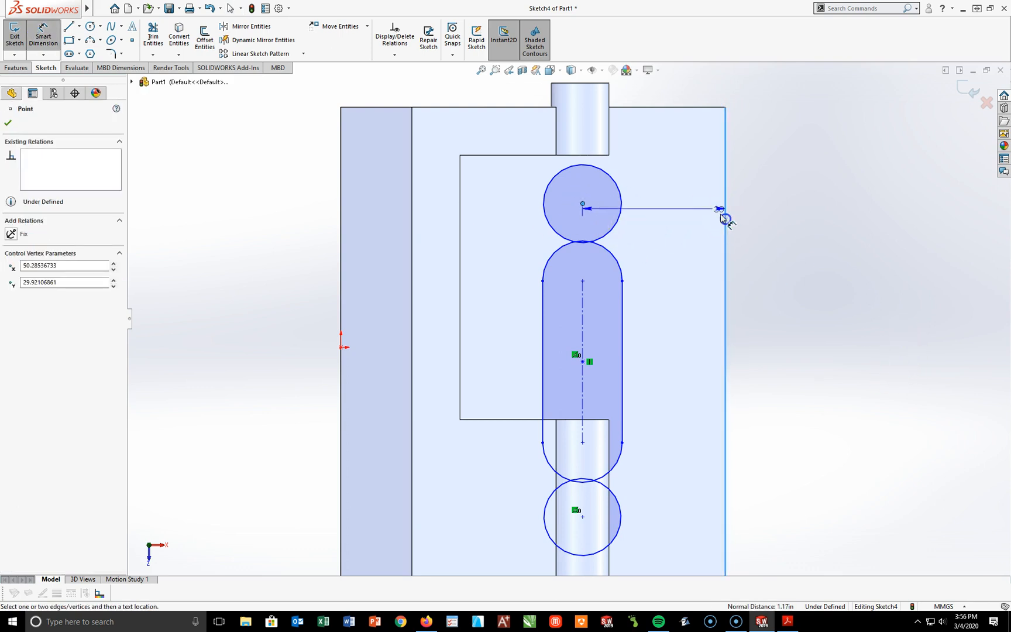
{"action": "left_click", "coordinate": [695, 88]}
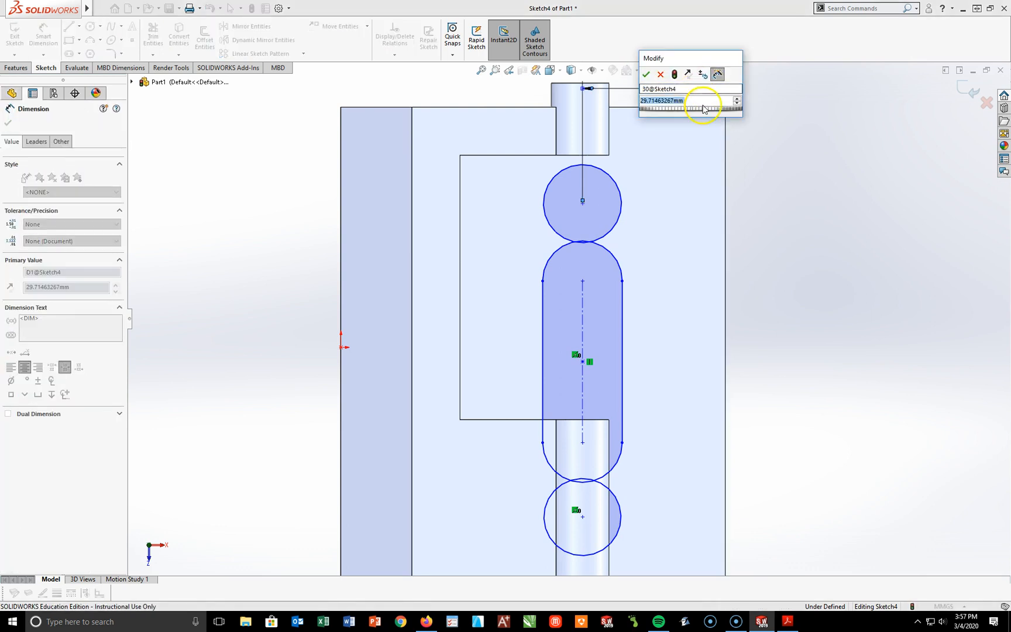
{"action": "key", "text": "Return"}
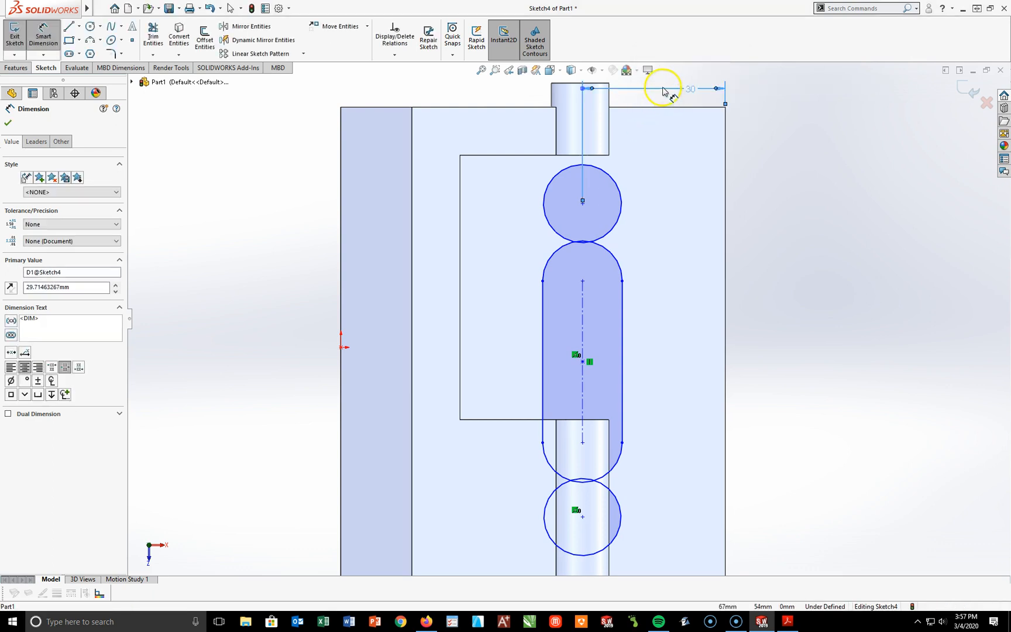
Step: Set the rear circle center's distance from the outer long edge to 30 mm
{"action": "double_click", "coordinate": [691, 89]}
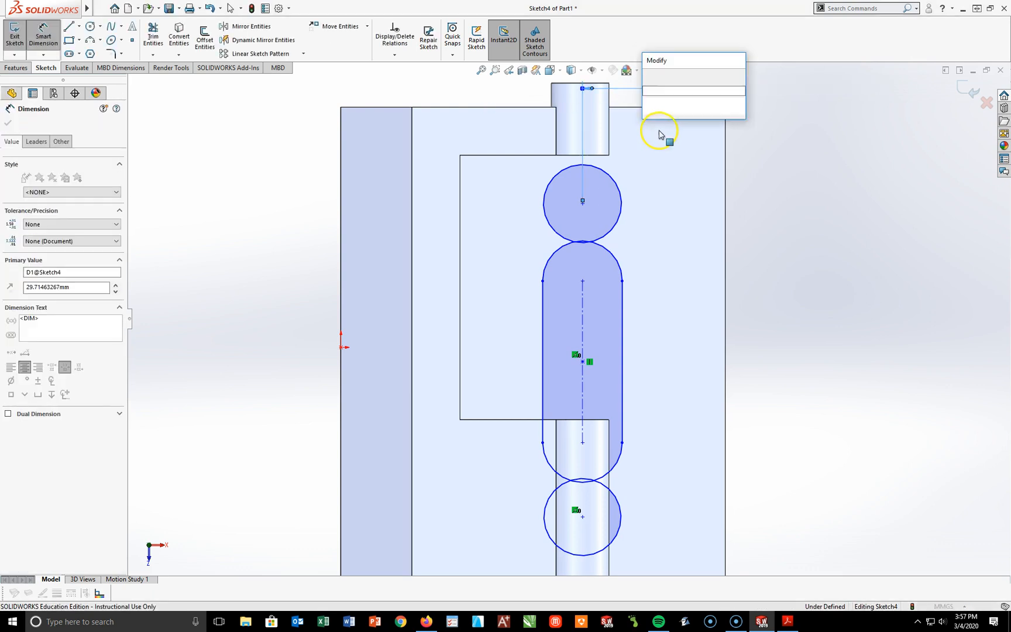
{"action": "type", "text": "30"}
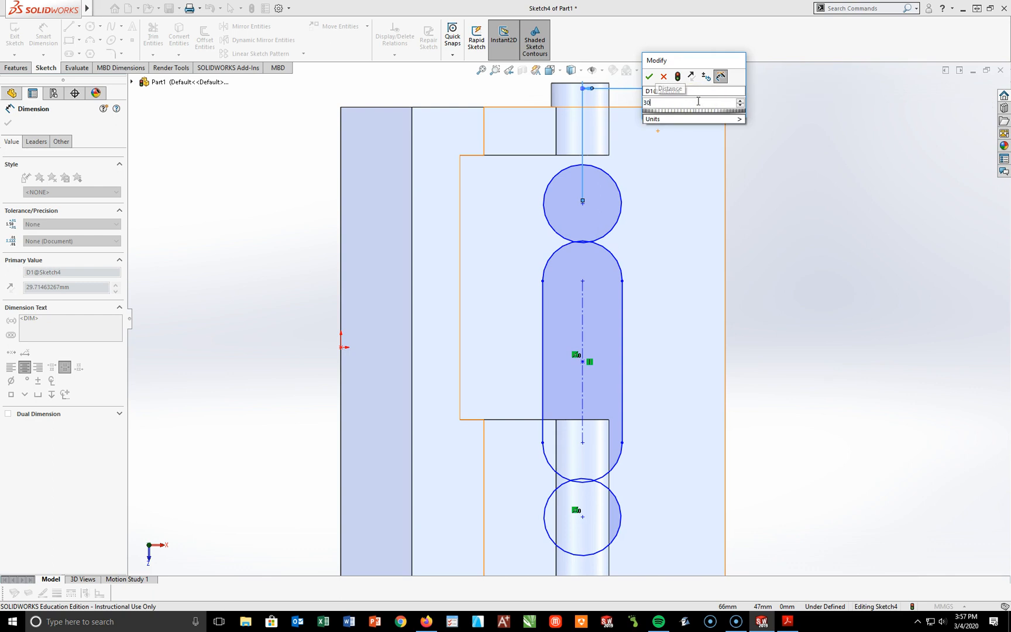
{"action": "key", "text": "Return"}
{"action": "left_click", "coordinate": [789, 170]}
{"action": "scroll", "coordinate": [744, 155], "scroll_direction": "up", "scroll_amount": 2}
{"action": "left_click_drag", "start_coordinate": [654, 163], "coordinate": [653, 140]}
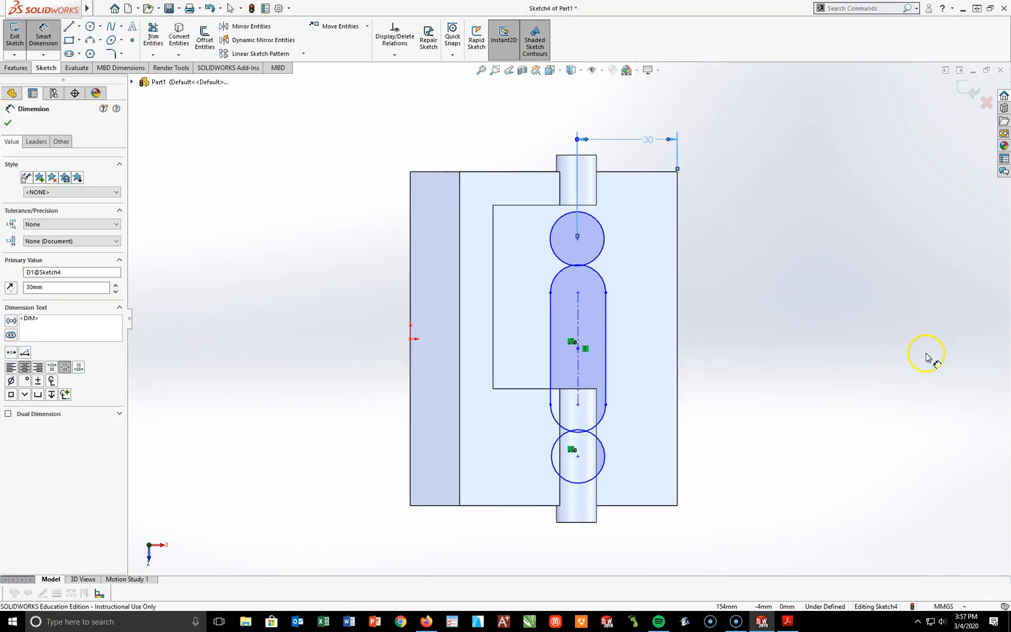
Step: Dimension the rear circle's diameter as 15 mm
{"action": "left_click", "coordinate": [608, 233]}
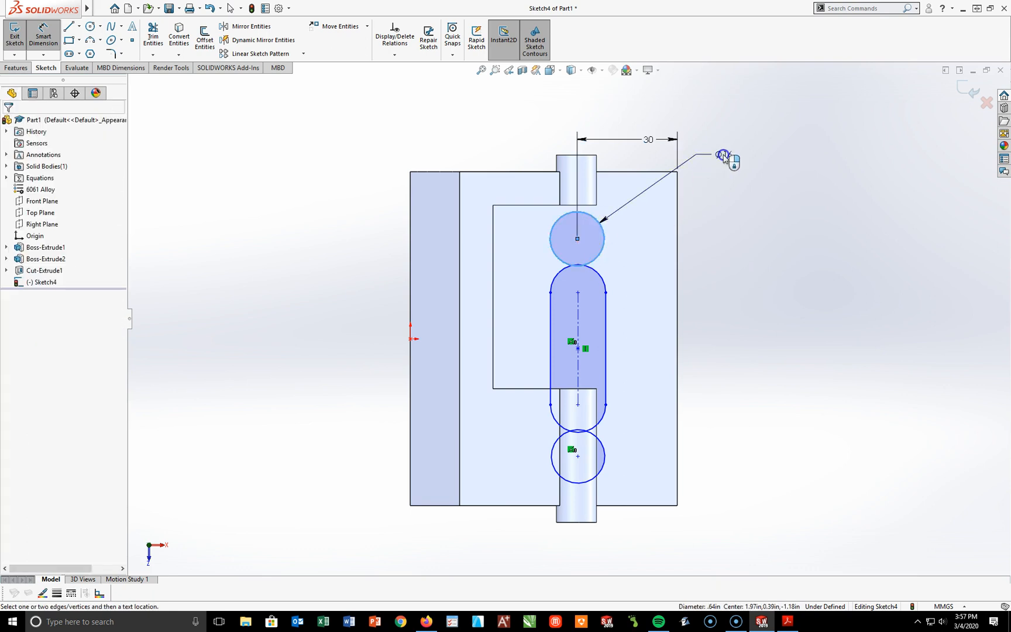
{"action": "left_click", "coordinate": [724, 155]}
{"action": "type", "text": "15"}
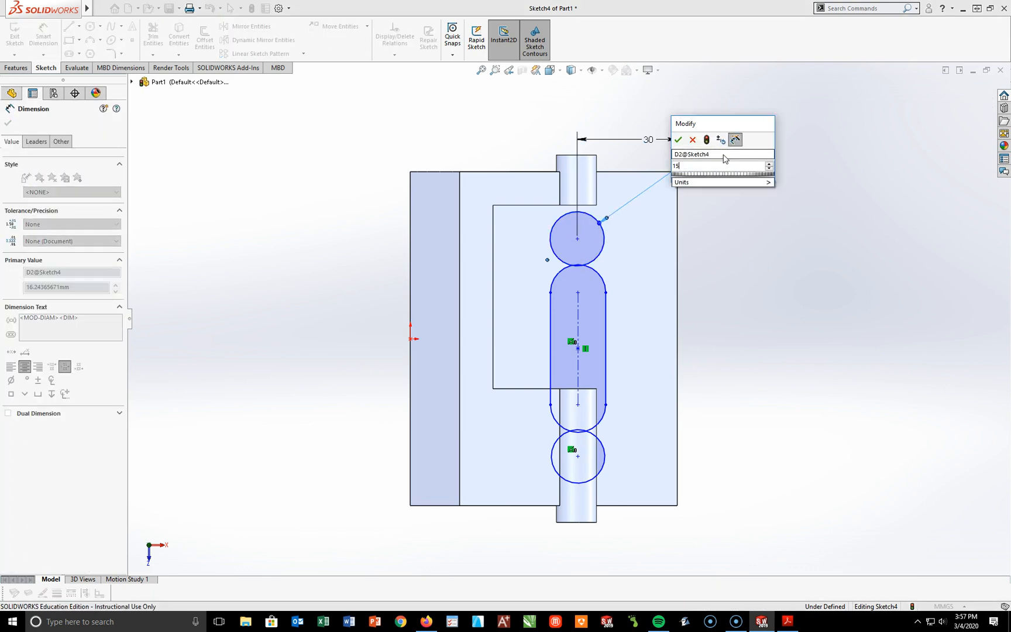
{"action": "key", "text": "Return"}
{"action": "key", "text": "Escape"}
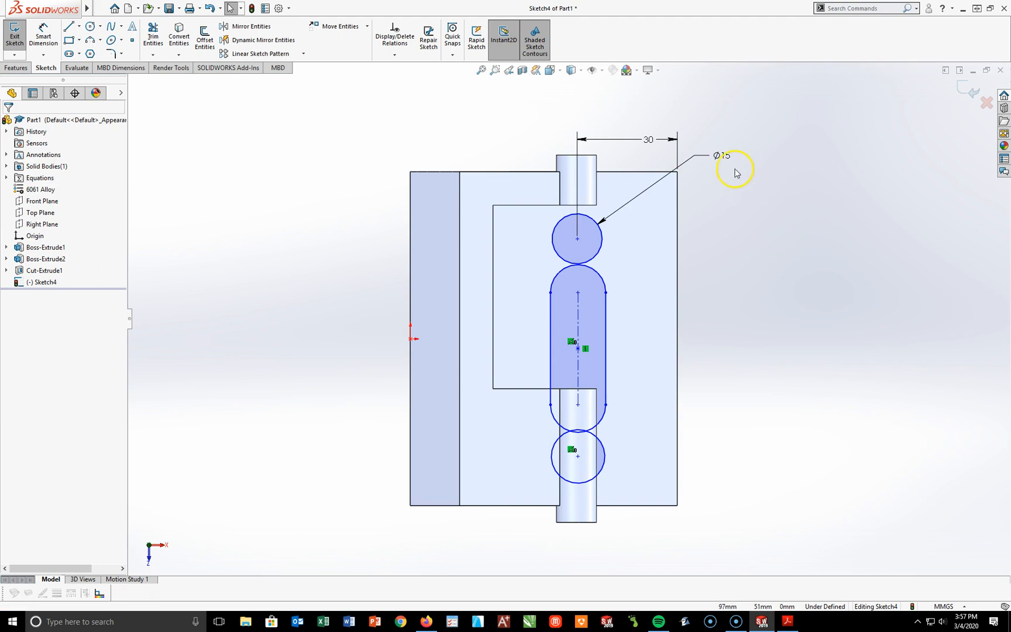
Step: Make the front and rear circles equal in size and align their centers with a vertical relation
{"action": "left_click", "coordinate": [598, 256]}
{"action": "left_click", "coordinate": [605, 455], "text": "ctrl"}
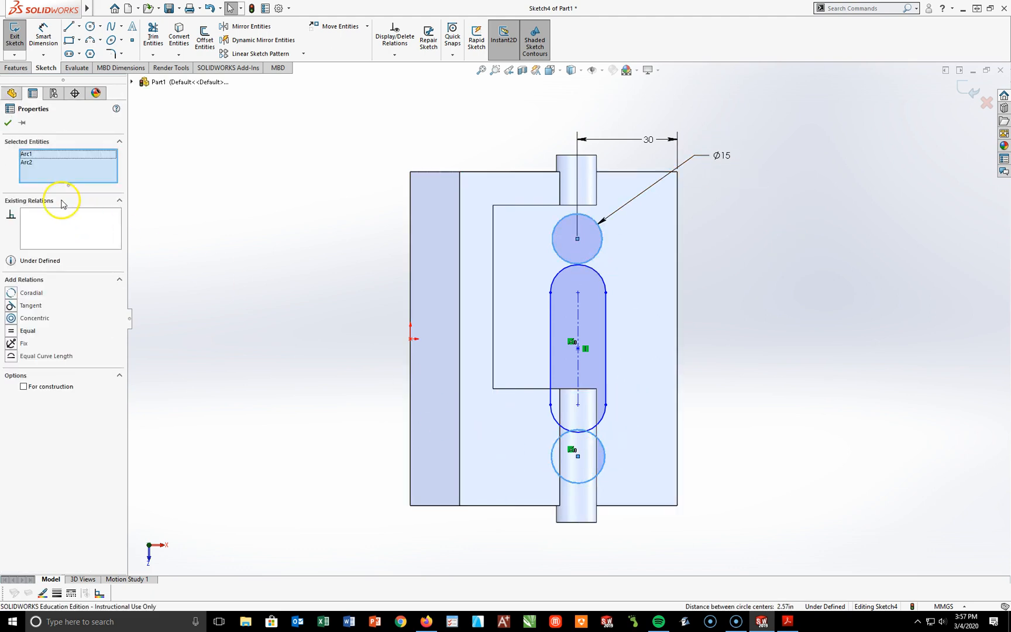
{"action": "left_click", "coordinate": [11, 330]}
{"action": "key", "text": "Escape"}
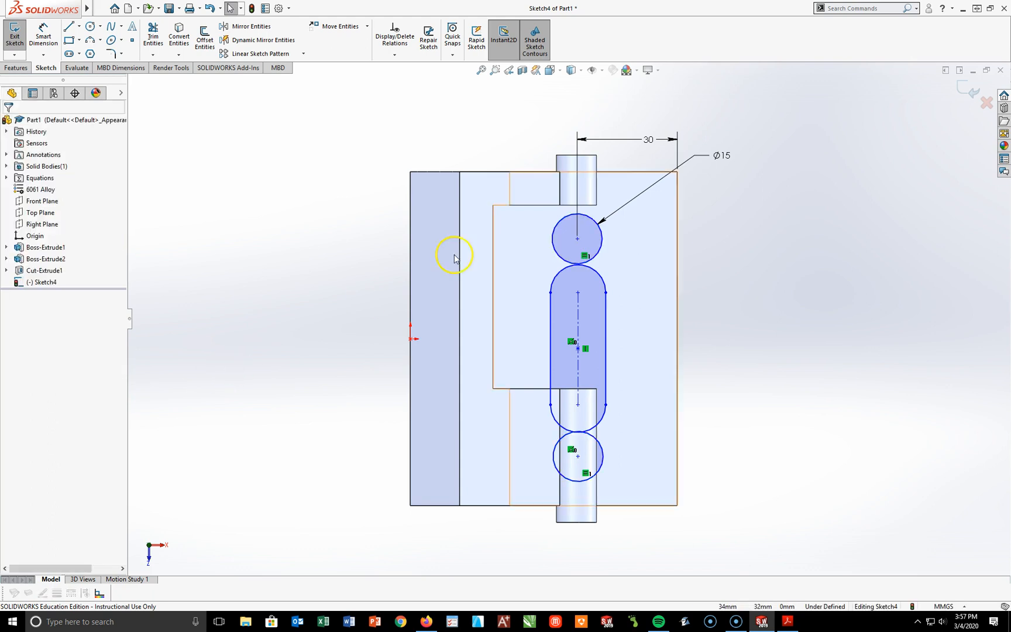
{"action": "left_click", "coordinate": [580, 238]}
{"action": "left_click", "coordinate": [578, 457], "text": "ctrl"}
{"action": "left_click", "coordinate": [12, 307]}
{"action": "left_click", "coordinate": [261, 351]}
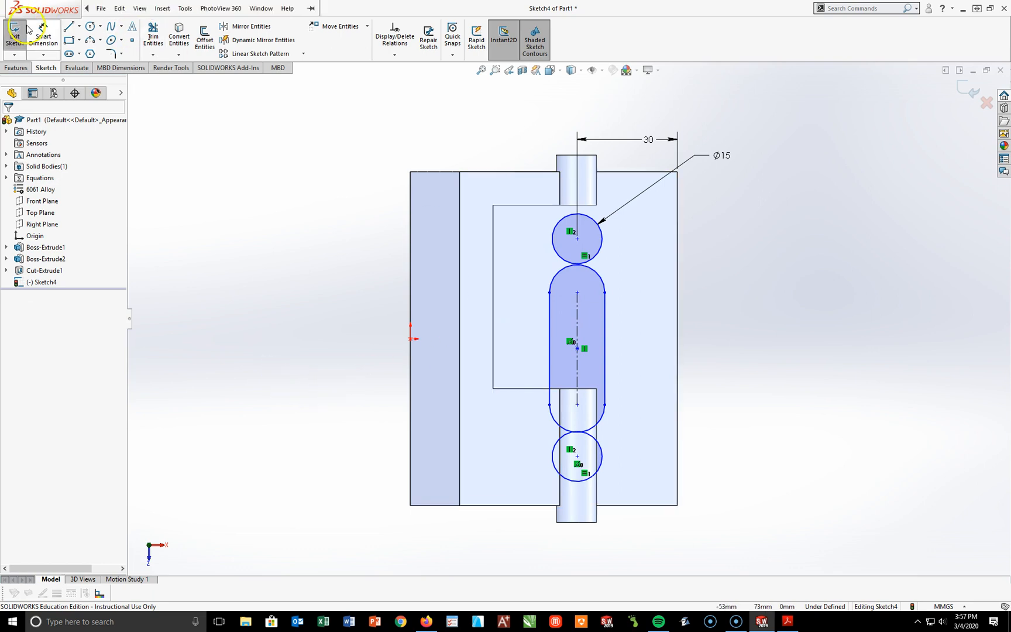
Step: Dimension the rear circle's center 15 mm from the part's rear edge and move the diameter label clear of it
{"action": "left_click", "coordinate": [44, 34]}
{"action": "left_click", "coordinate": [578, 240]}
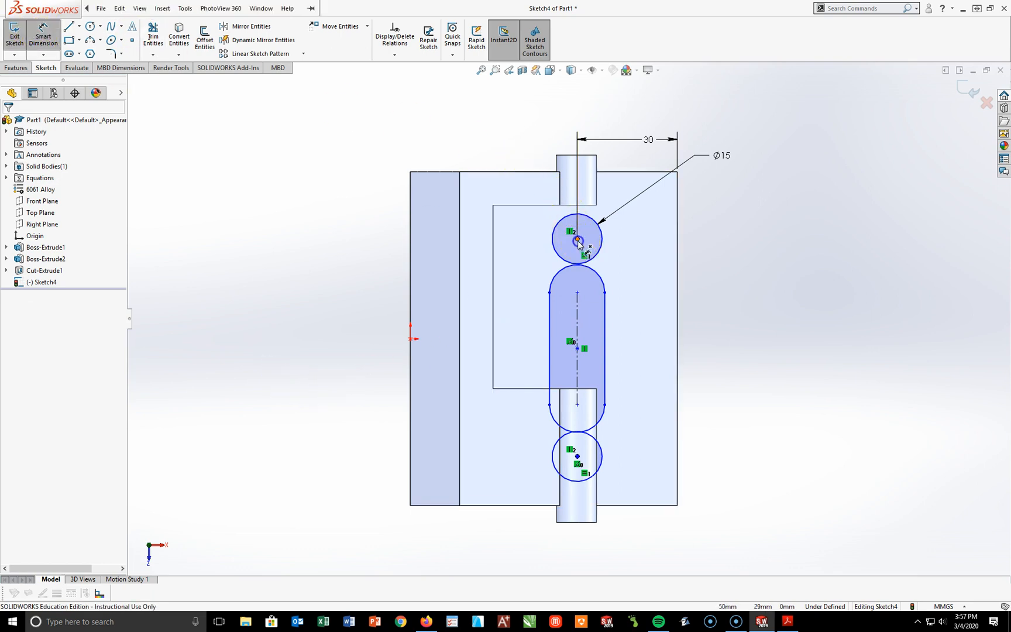
{"action": "left_click", "coordinate": [621, 171]}
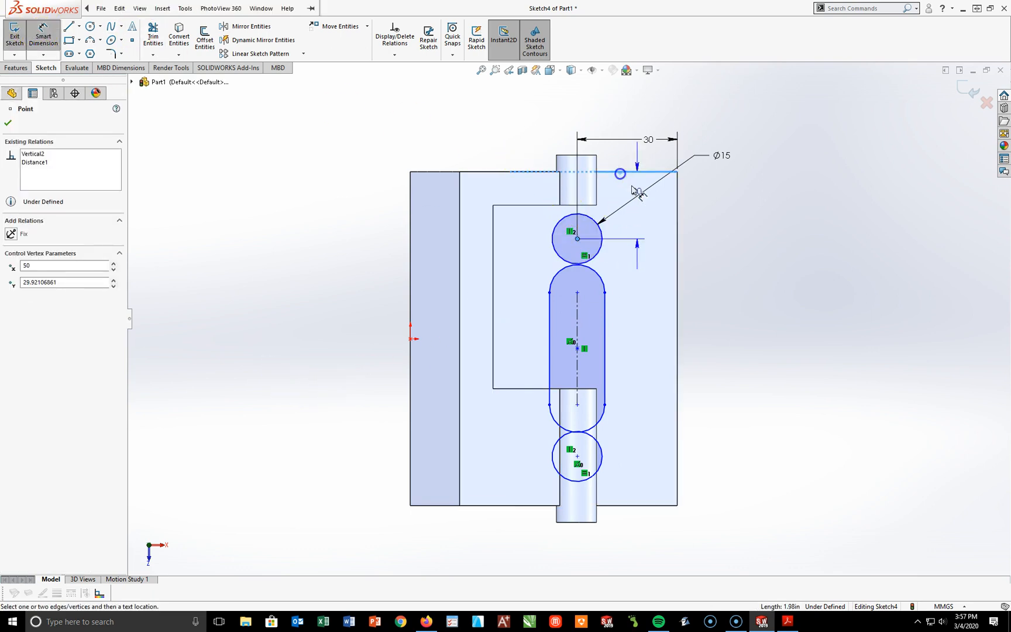
{"action": "left_click", "coordinate": [751, 218]}
{"action": "type", "text": "15"}
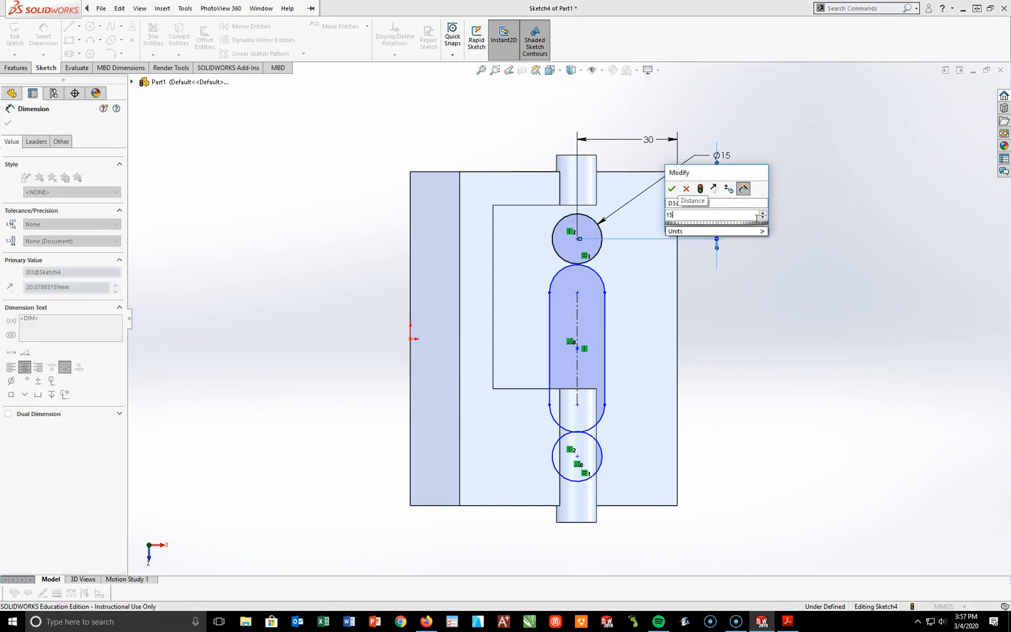
{"action": "key", "text": "Return"}
{"action": "left_click", "coordinate": [750, 282]}
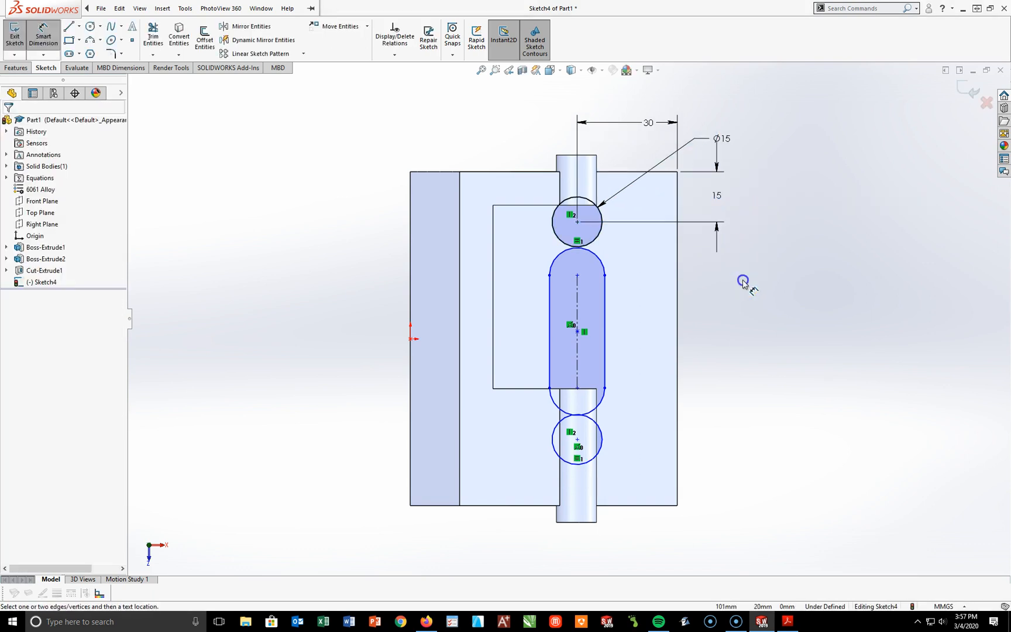
{"action": "left_click_drag", "start_coordinate": [721, 141], "coordinate": [732, 120]}
{"action": "left_click", "coordinate": [728, 449]}
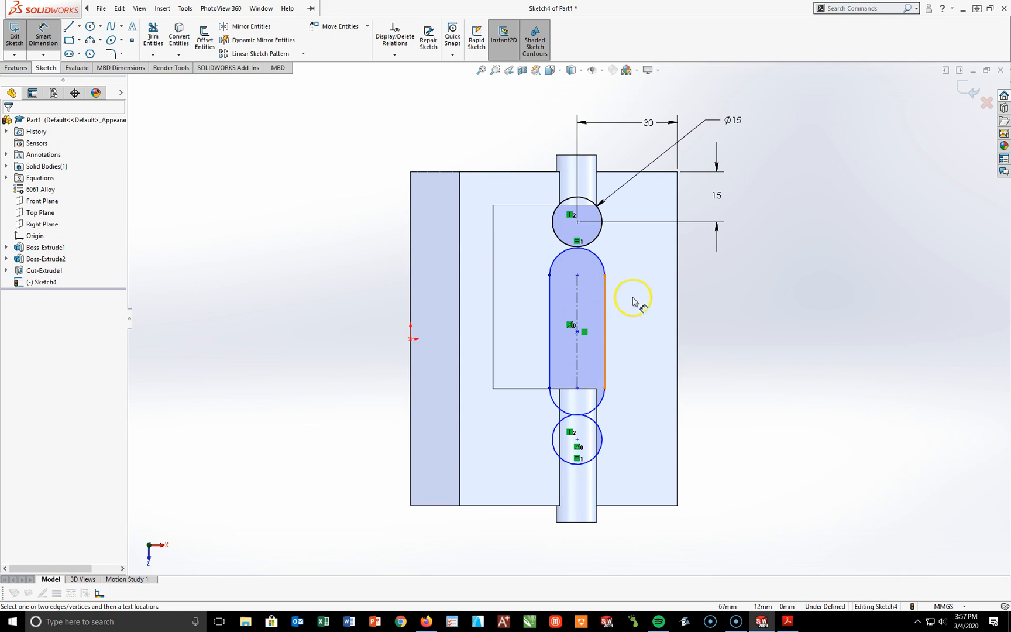
Step: Dimension the distance from the rear circle's center to the slot's rear arc center as 20 mm
{"action": "left_click", "coordinate": [578, 222]}
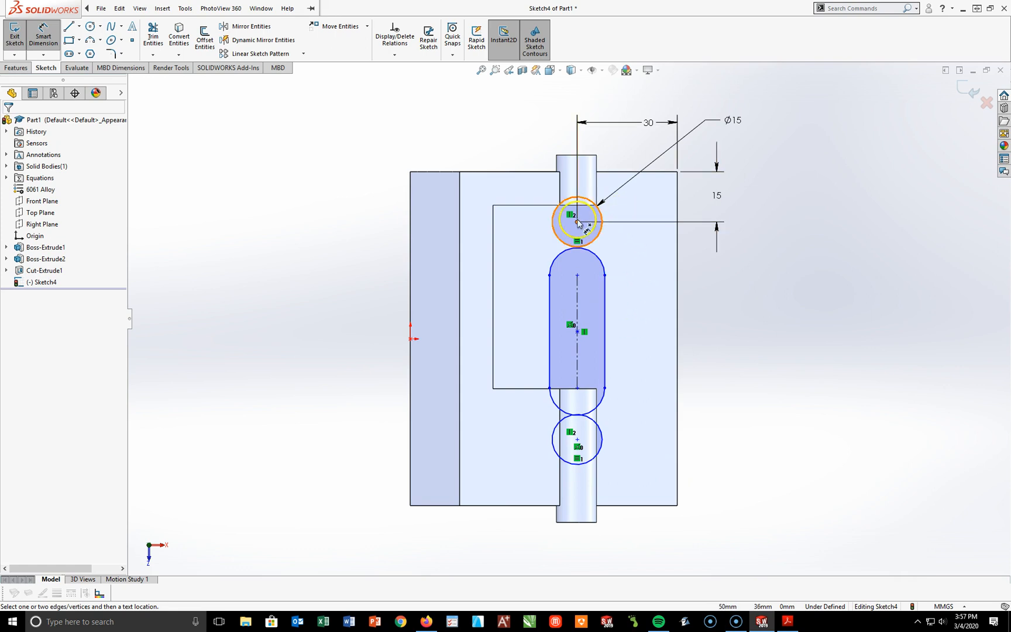
{"action": "left_click", "coordinate": [579, 275]}
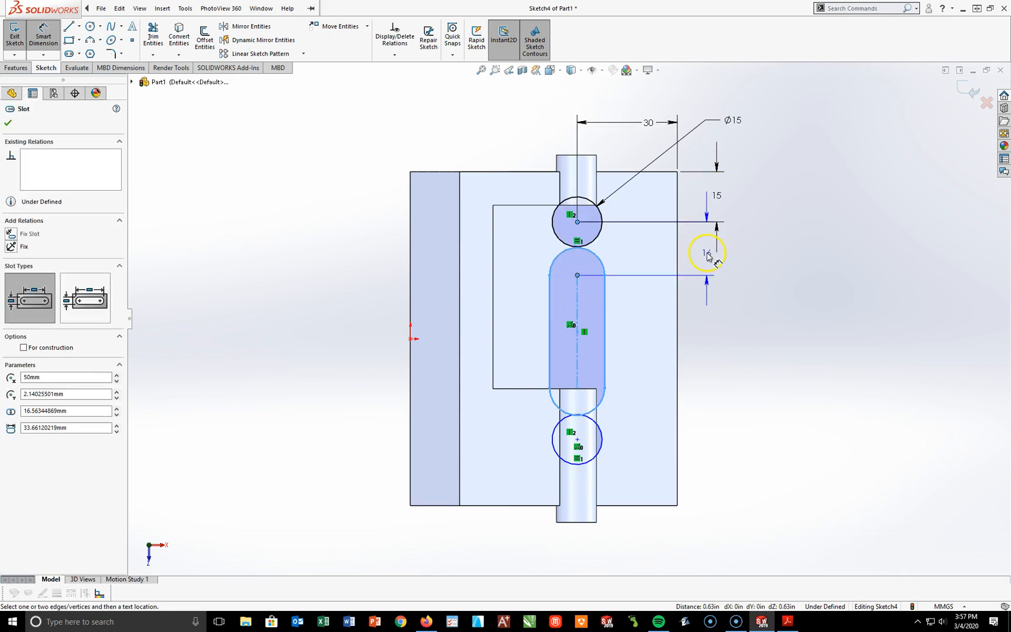
{"action": "left_click", "coordinate": [707, 254]}
{"action": "type", "text": "20"}
{"action": "key", "text": "Return"}
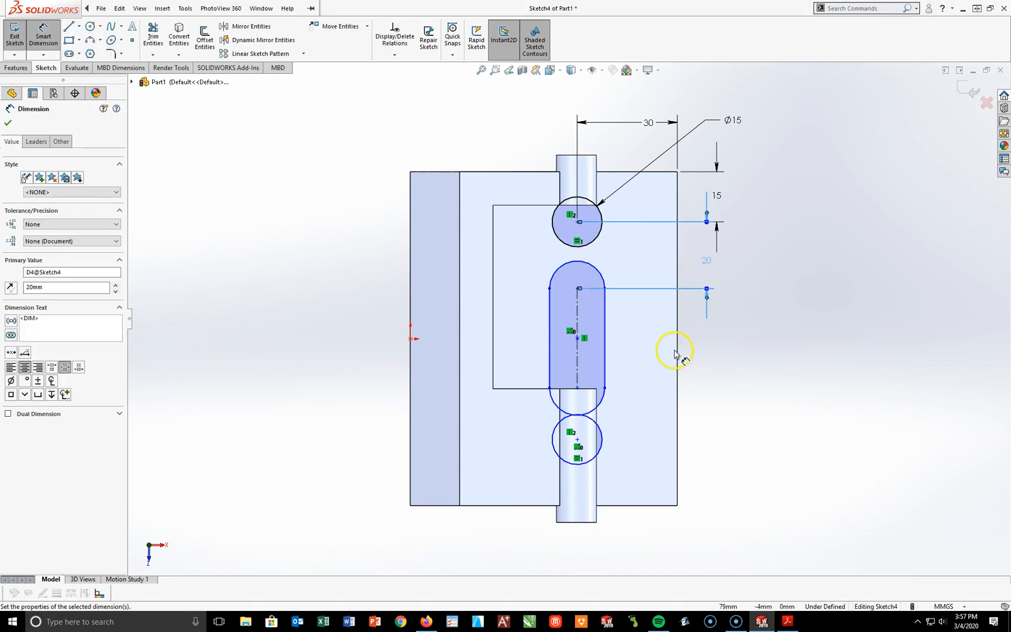
Step: Set the slot's center-to-center length to 30 mm and its width to 15 mm
{"action": "left_click", "coordinate": [579, 323]}
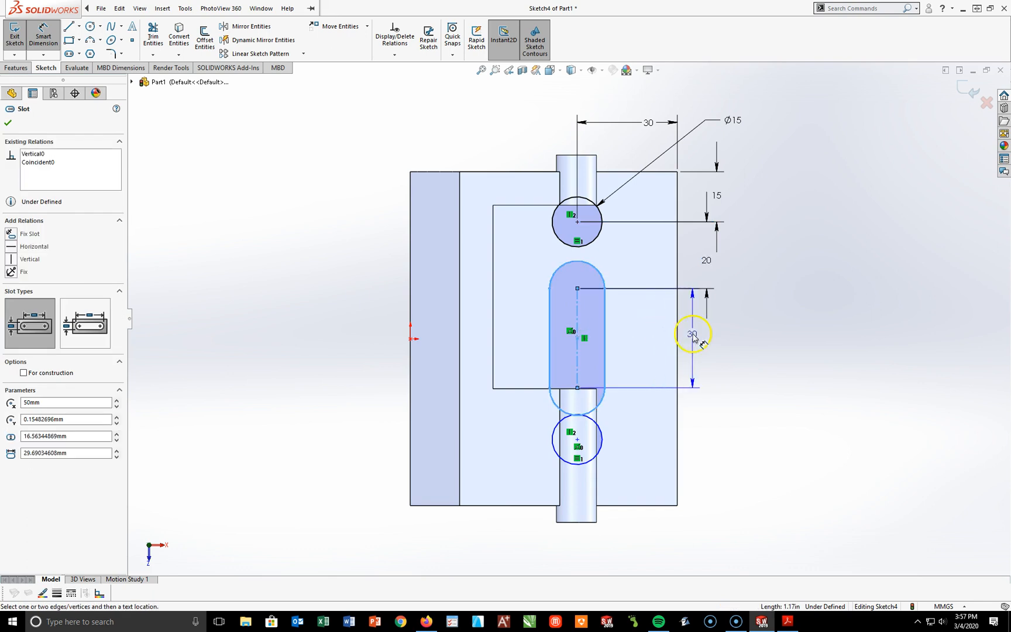
{"action": "left_click", "coordinate": [716, 337]}
{"action": "type", "text": "30"}
{"action": "key", "text": "Return"}
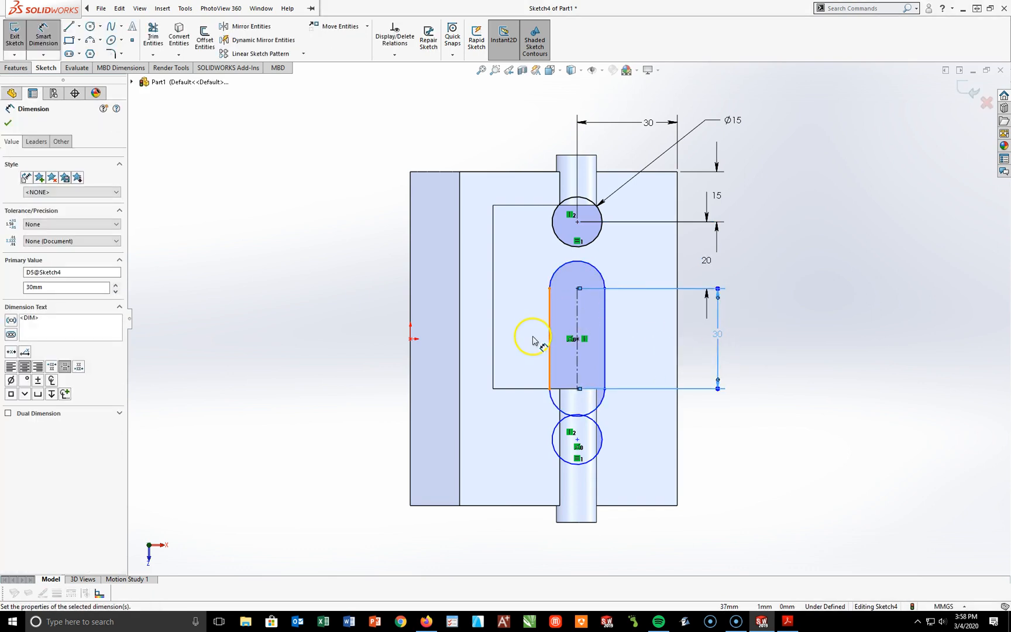
{"action": "left_click", "coordinate": [550, 345]}
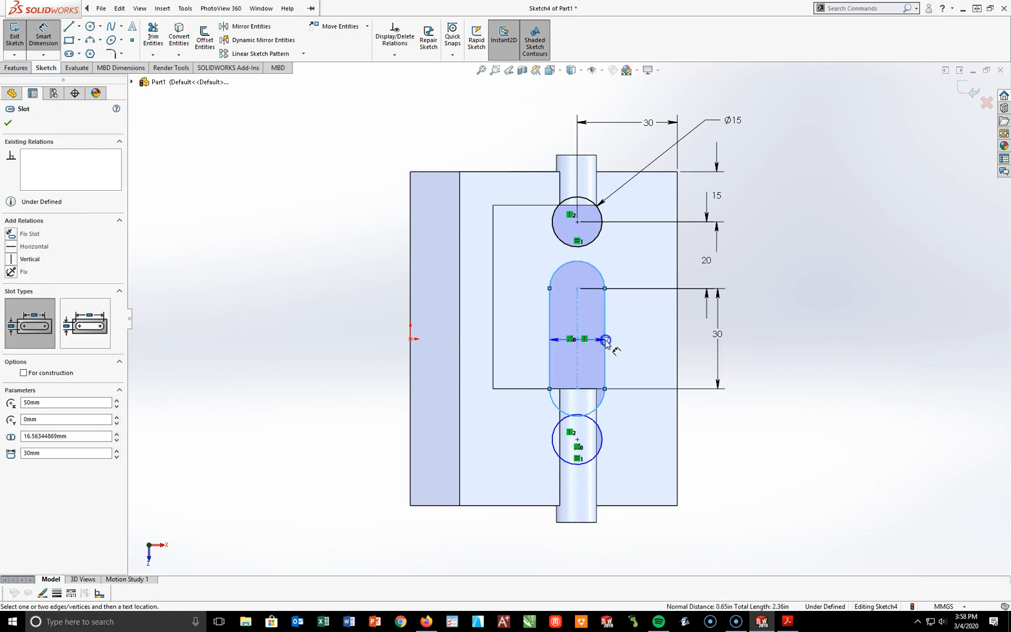
{"action": "left_click", "coordinate": [638, 333]}
{"action": "type", "text": "15"}
{"action": "key", "text": "Return"}
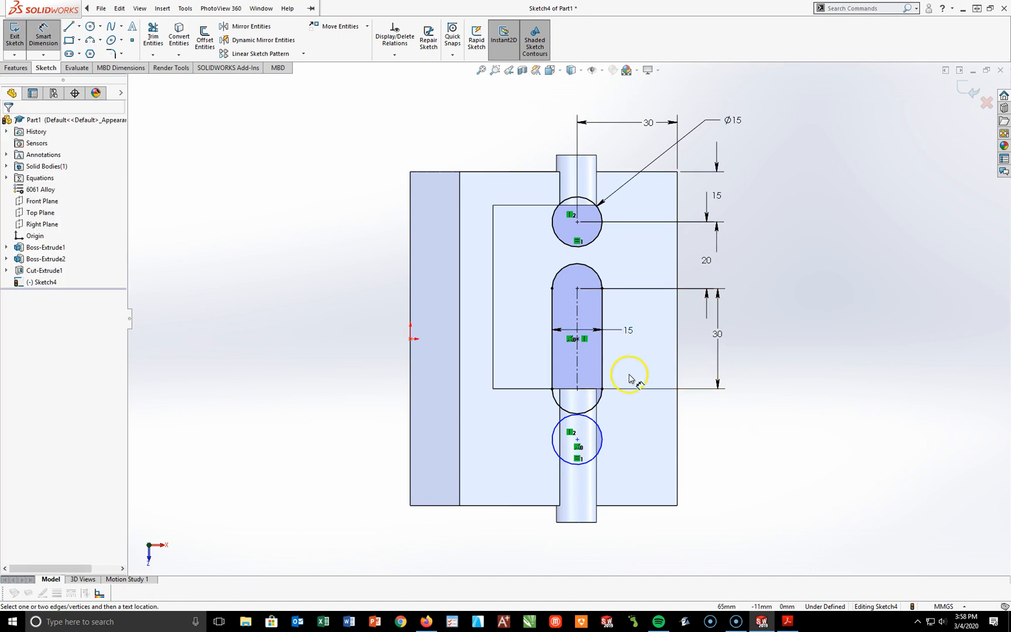
Step: Dimension the distance from the slot's front arc center to the front circle's center as 20 mm
{"action": "left_click", "coordinate": [588, 392]}
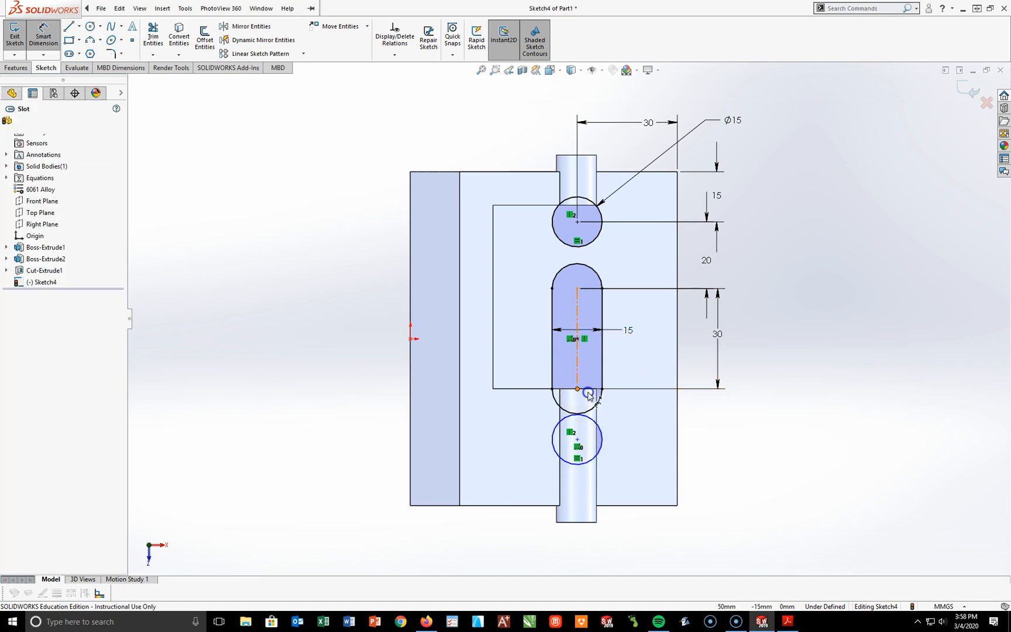
{"action": "left_click", "coordinate": [576, 450]}
{"action": "left_click", "coordinate": [577, 441]}
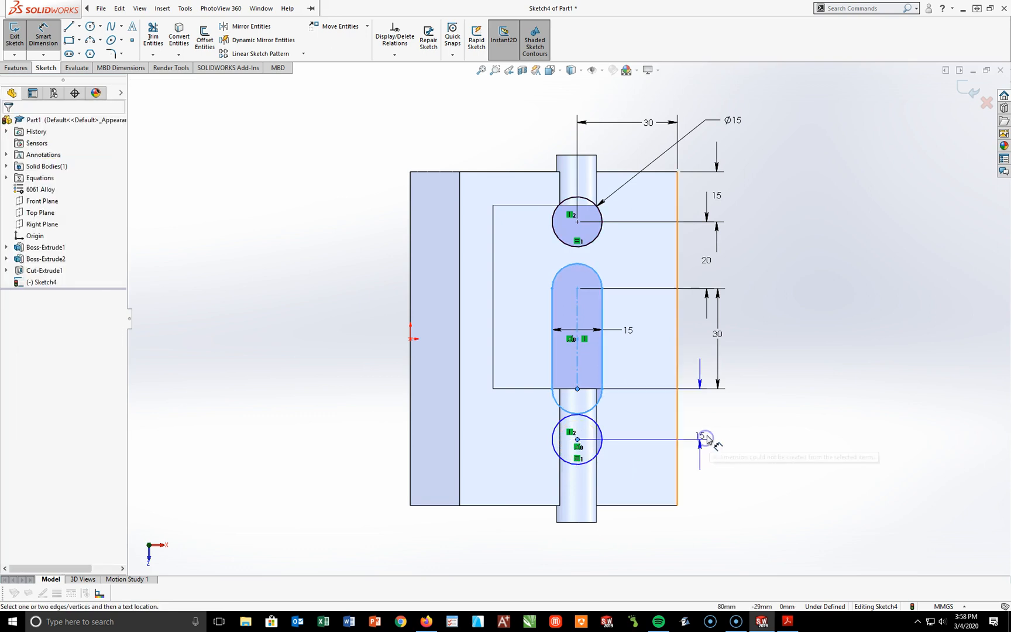
{"action": "left_click", "coordinate": [714, 429]}
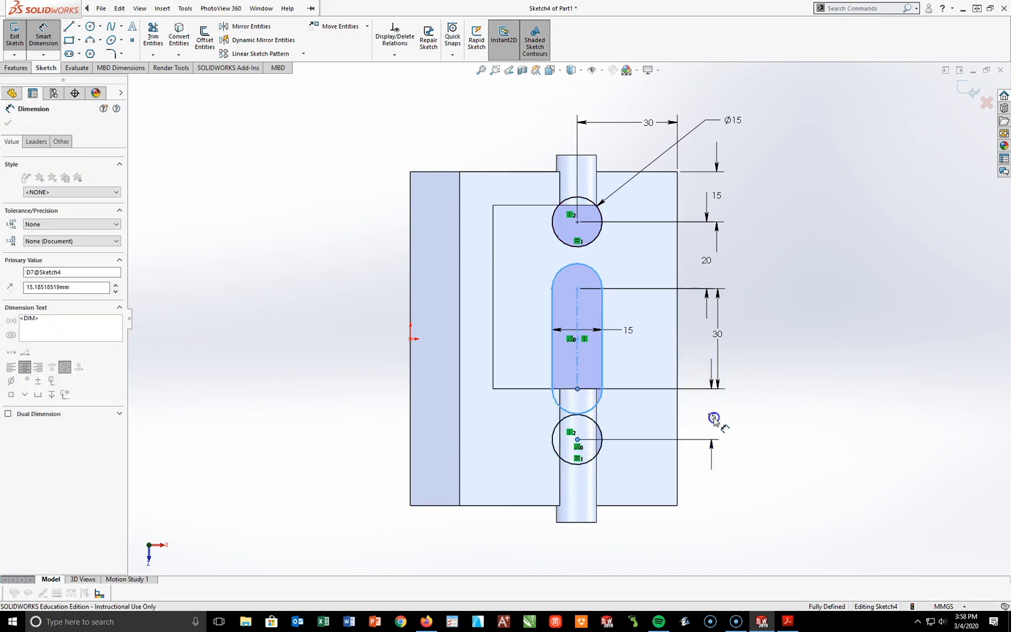
{"action": "type", "text": "20"}
{"action": "key", "text": "Return"}
{"action": "left_click", "coordinate": [775, 512]}
{"action": "left_click", "coordinate": [782, 497]}
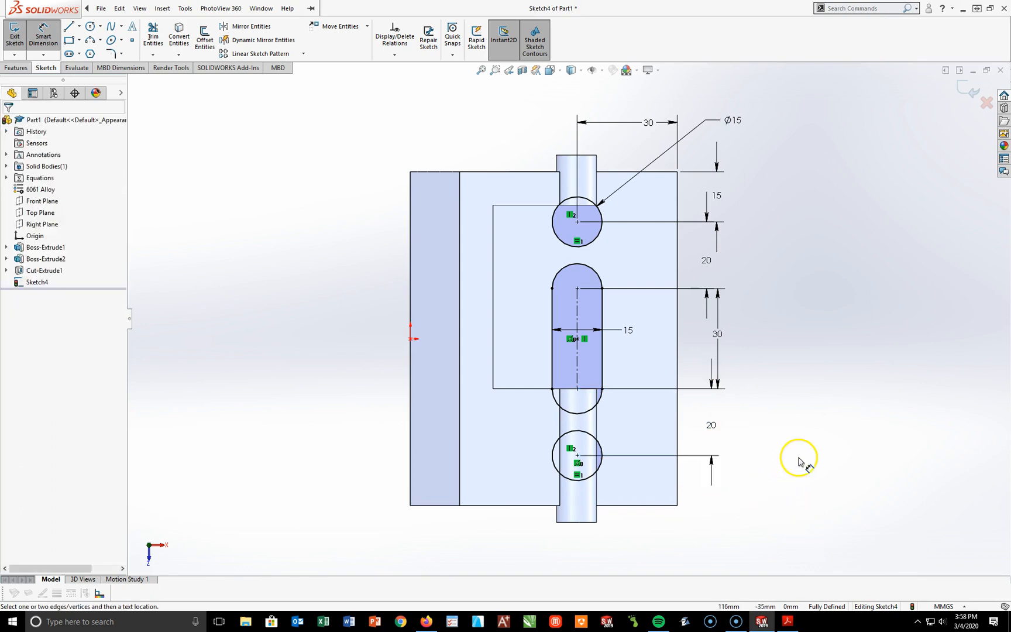
Step: Switch to the isometric view and move the spacing dimensions along the outer long edge clear of the part
{"action": "key", "text": "Escape"}
{"action": "key", "text": "space"}
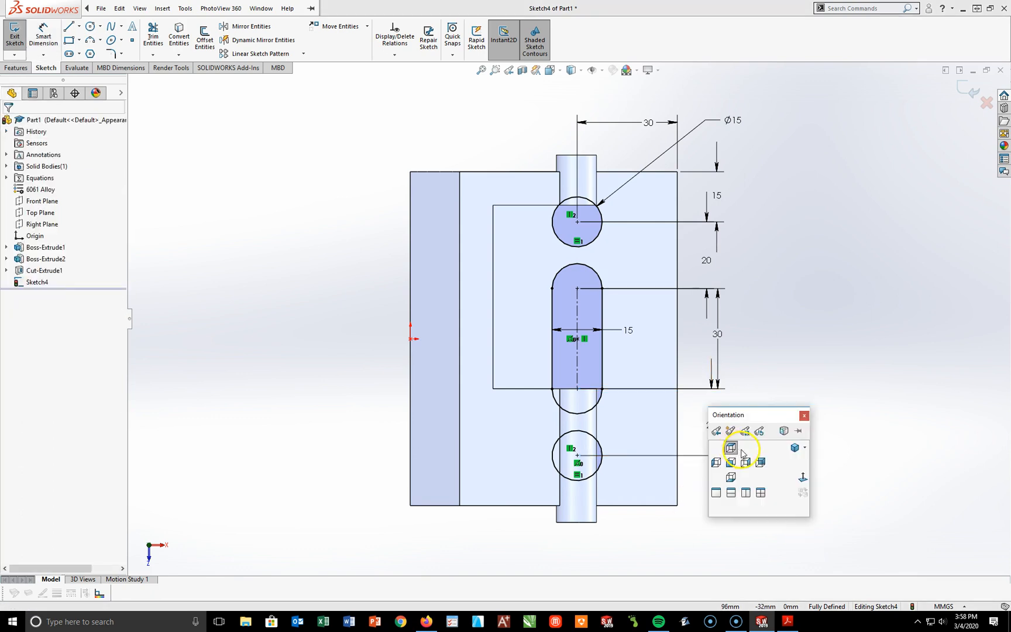
{"action": "left_click", "coordinate": [794, 450]}
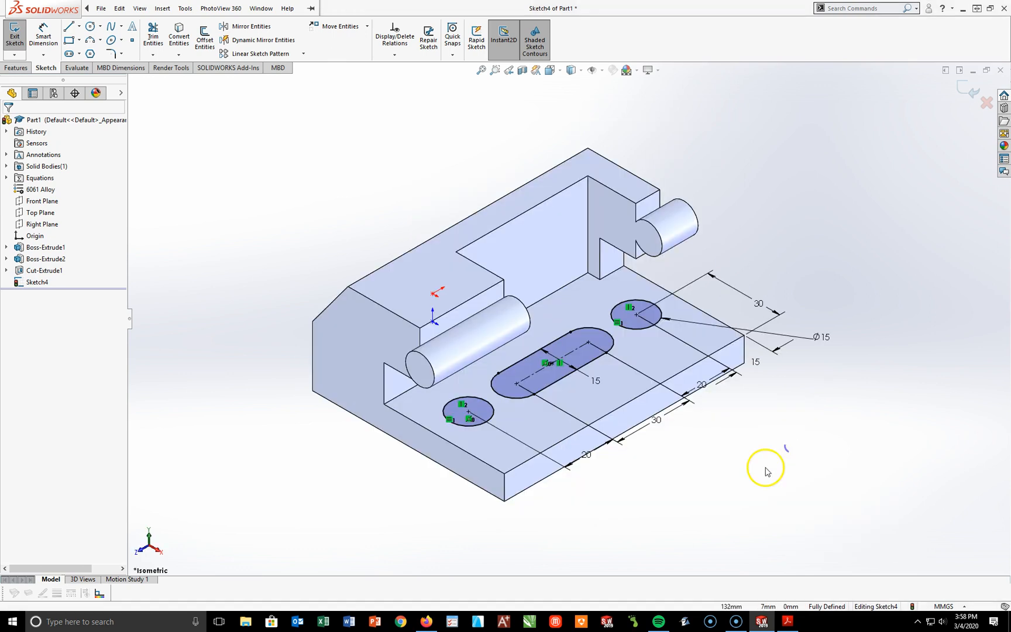
{"action": "left_click_drag", "start_coordinate": [656, 422], "coordinate": [706, 430]}
{"action": "left_click_drag", "start_coordinate": [703, 387], "coordinate": [724, 404]}
{"action": "left_click_drag", "start_coordinate": [756, 364], "coordinate": [779, 377]}
{"action": "left_click", "coordinate": [784, 507]}
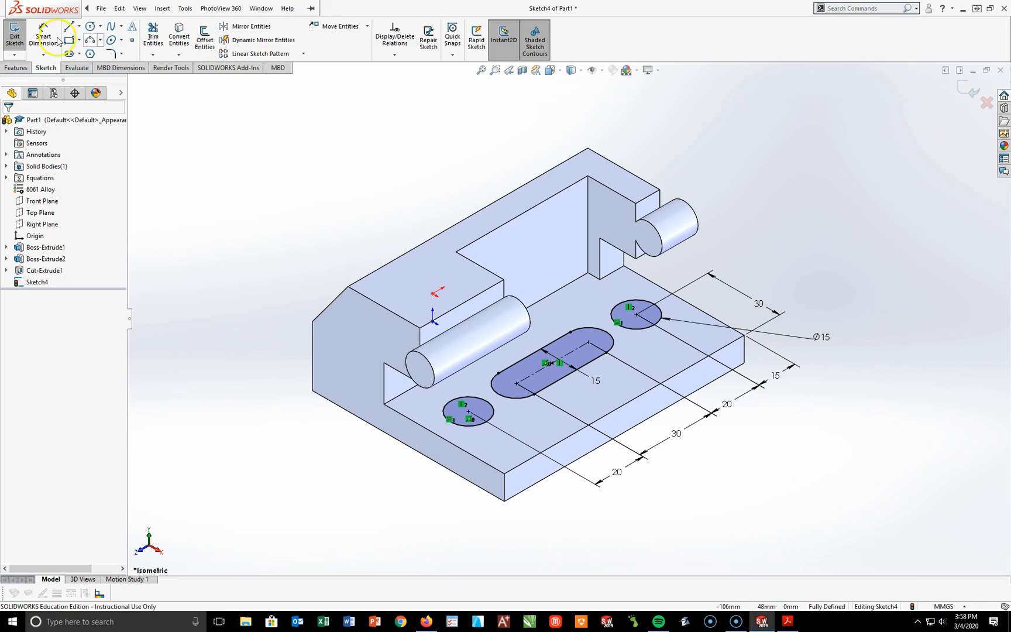
Step: Cut the two circles and the slot through the lower step with a Through All Extruded Cut
{"action": "left_click", "coordinate": [16, 68]}
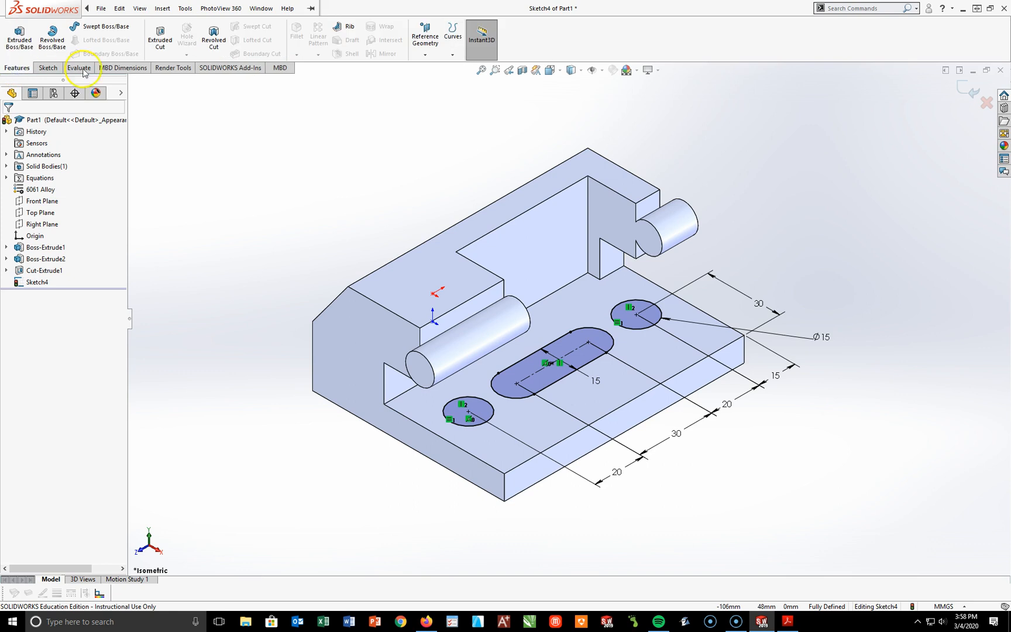
{"action": "left_click", "coordinate": [159, 38]}
{"action": "left_click", "coordinate": [35, 186]}
{"action": "left_click", "coordinate": [35, 201]}
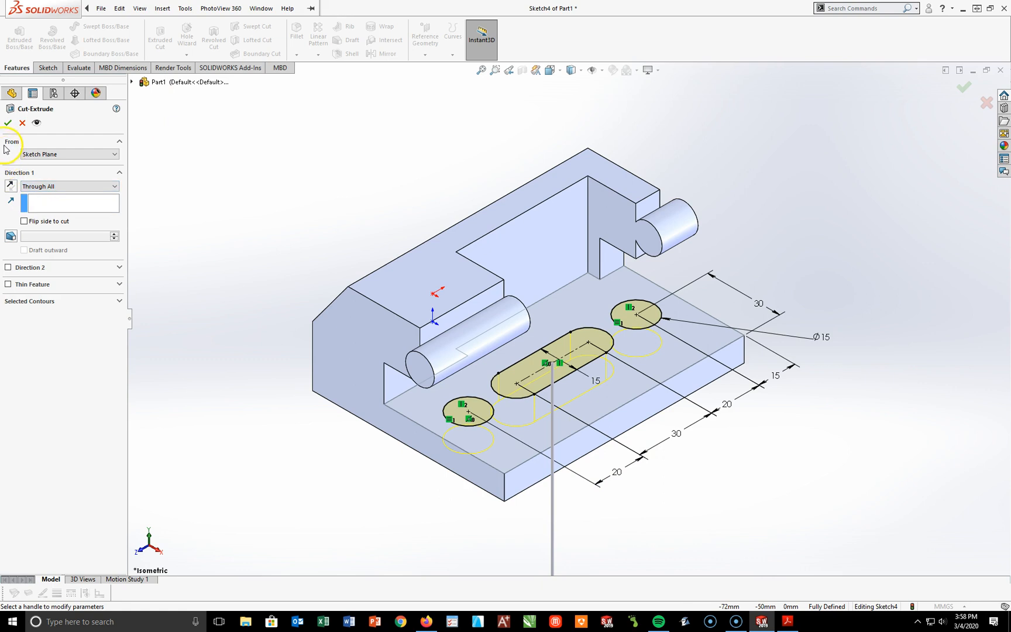
{"action": "left_click", "coordinate": [7, 124]}
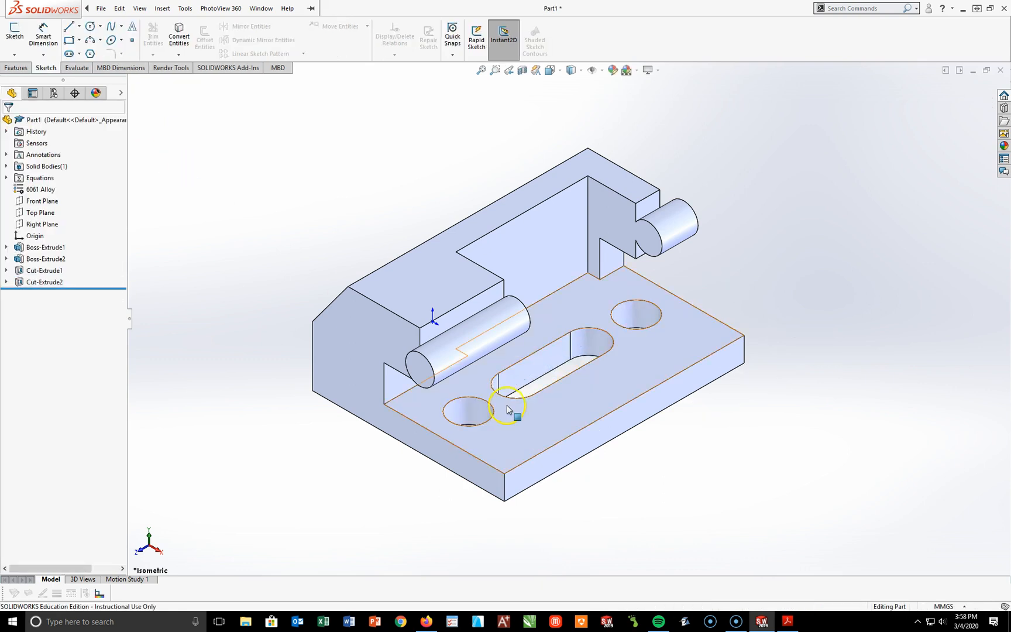
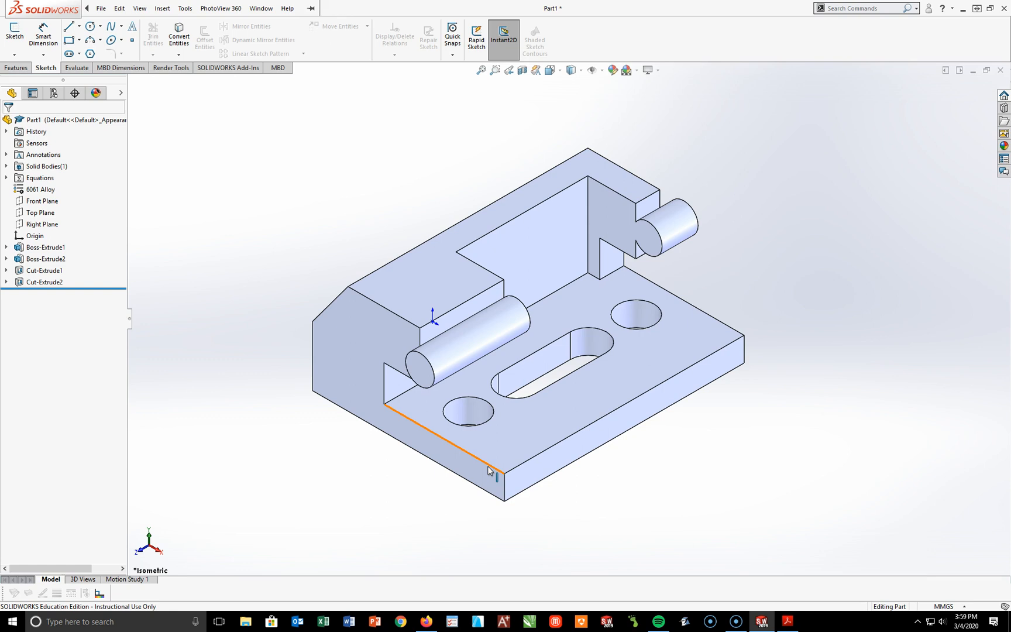
Step: Chamfer the vertical edge at the lower step's front outer corner by 10 mm at 45 degrees
{"action": "left_click", "coordinate": [13, 68]}
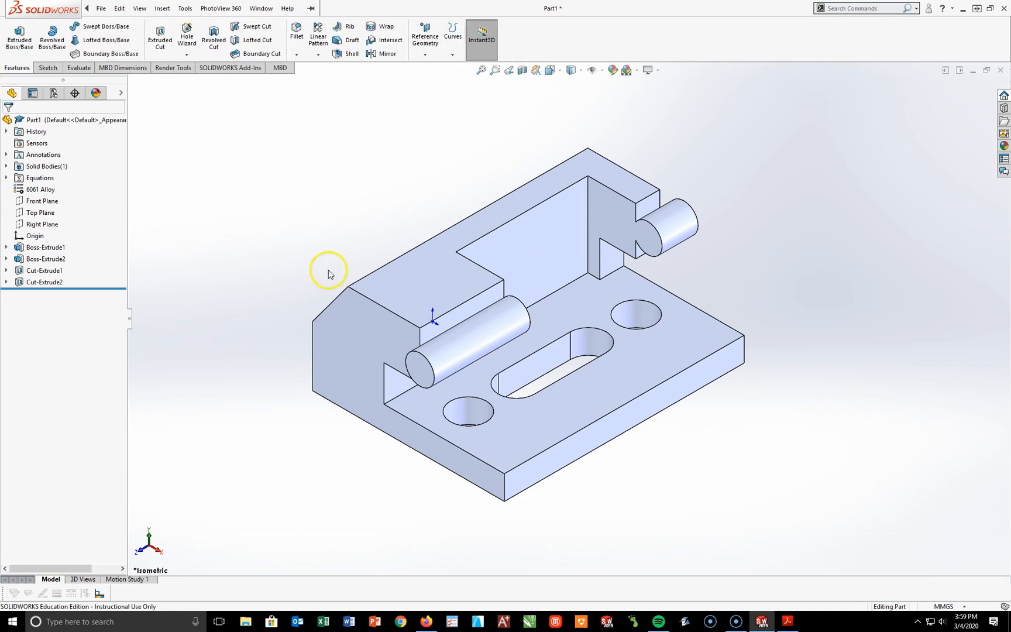
{"action": "left_click", "coordinate": [299, 57]}
{"action": "left_click", "coordinate": [299, 55]}
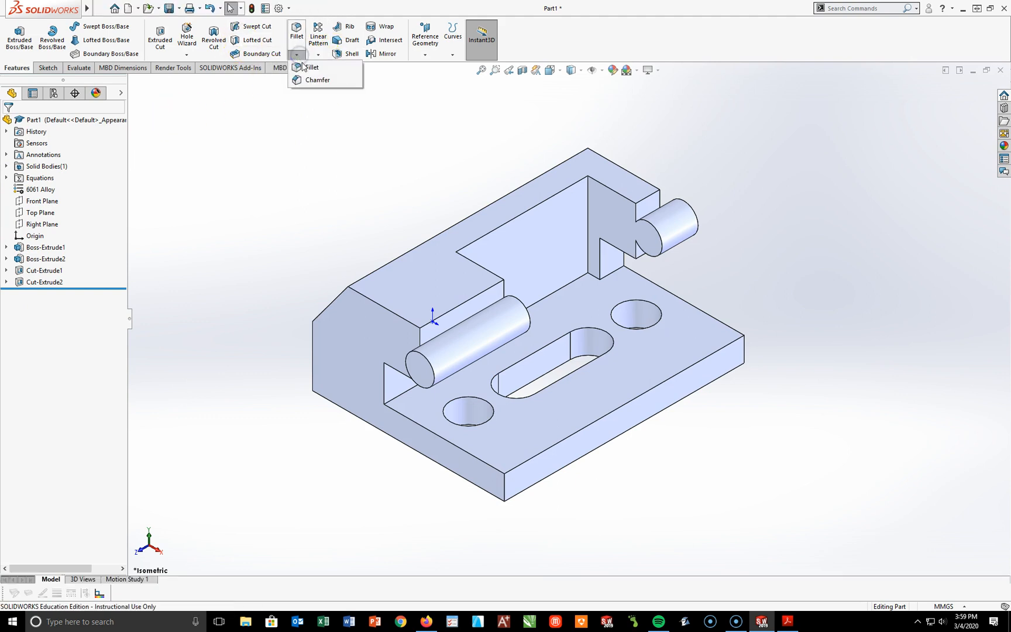
{"action": "left_click", "coordinate": [316, 79]}
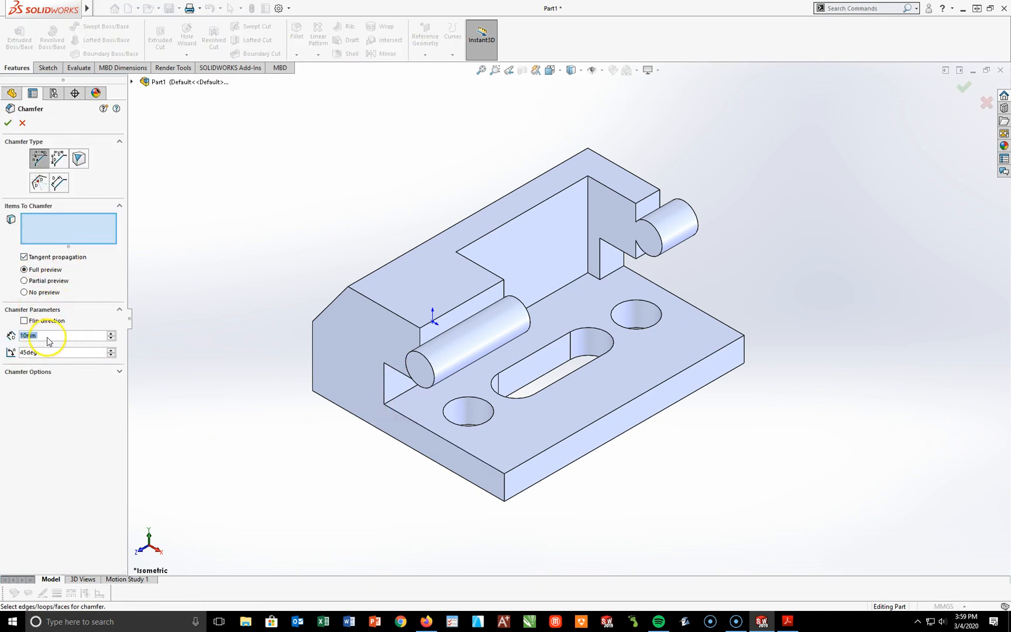
{"action": "left_click", "coordinate": [505, 496]}
{"action": "left_click", "coordinate": [8, 126]}
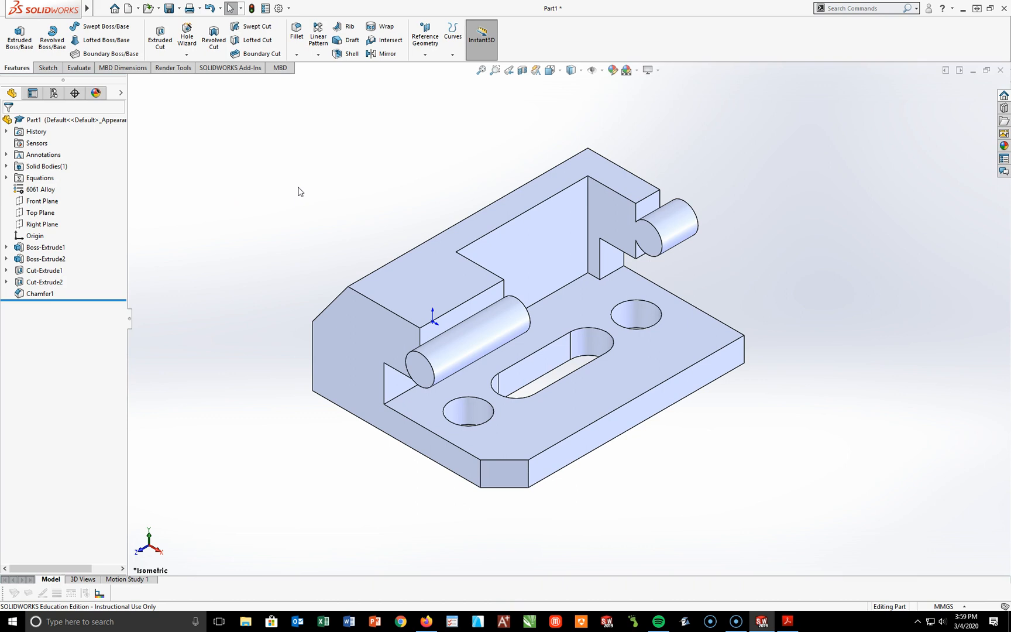
Step: Start a sketch on the sloped face of the block and orient the view normal to it
{"action": "middle_click_drag", "start_coordinate": [268, 239], "coordinate": [484, 326]}
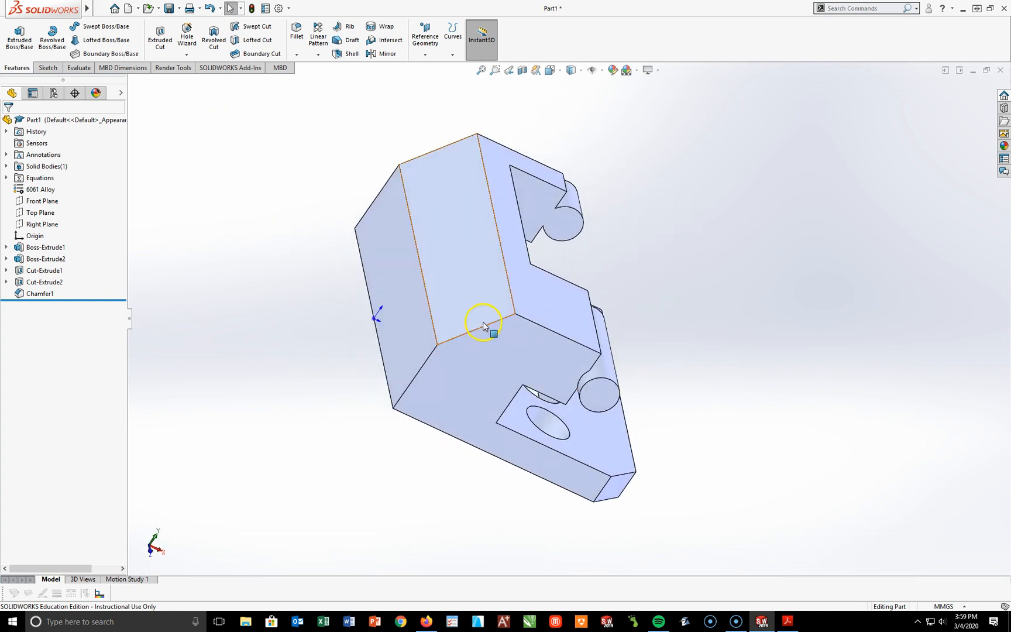
{"action": "left_click", "coordinate": [477, 310]}
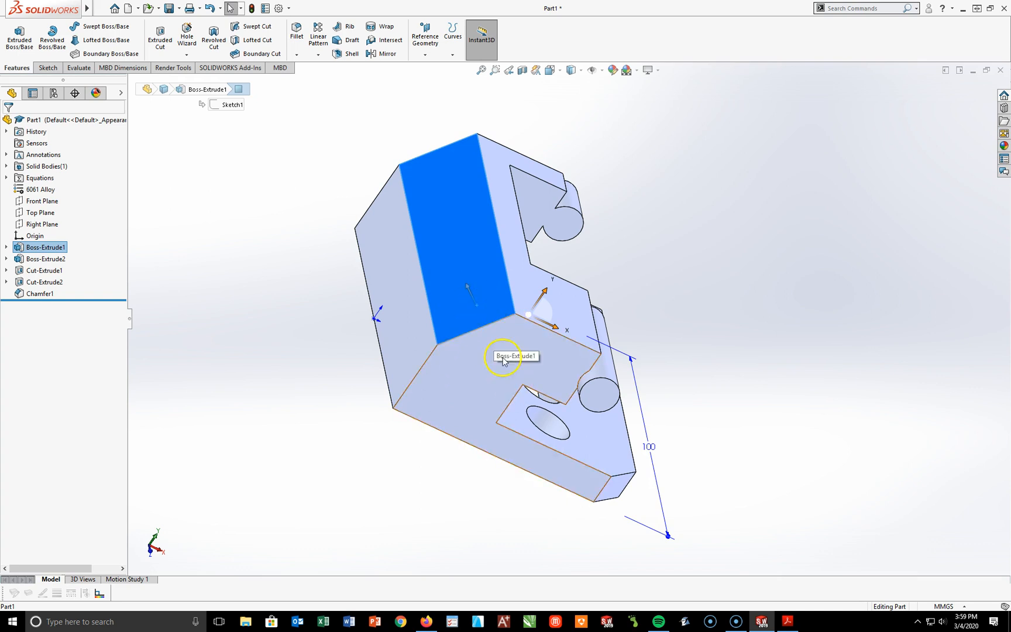
{"action": "left_click", "coordinate": [48, 67]}
{"action": "left_click", "coordinate": [15, 37]}
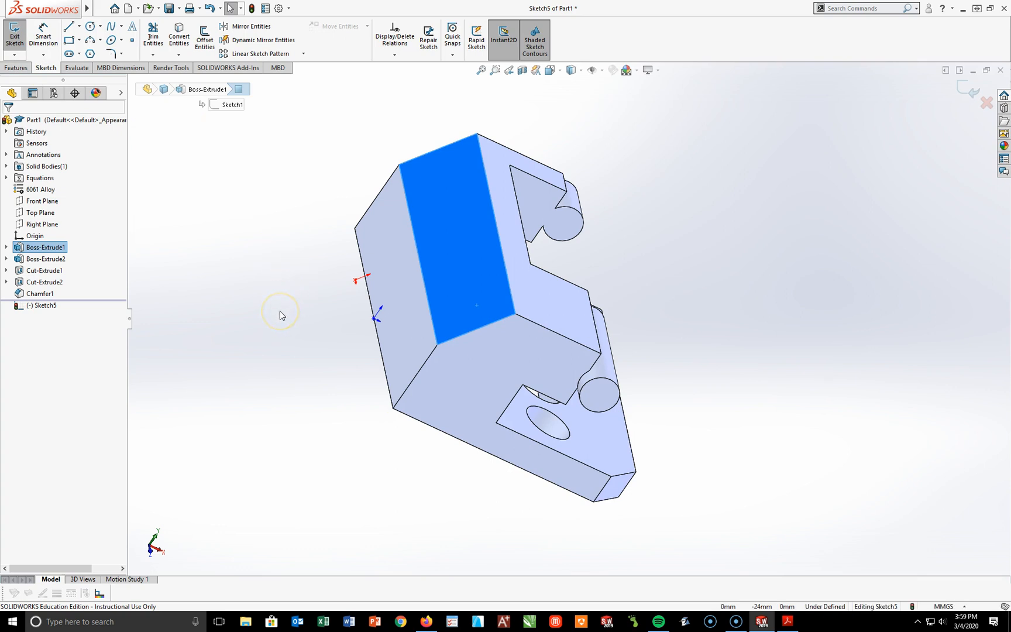
{"action": "key", "text": "space"}
{"action": "left_click", "coordinate": [373, 388]}
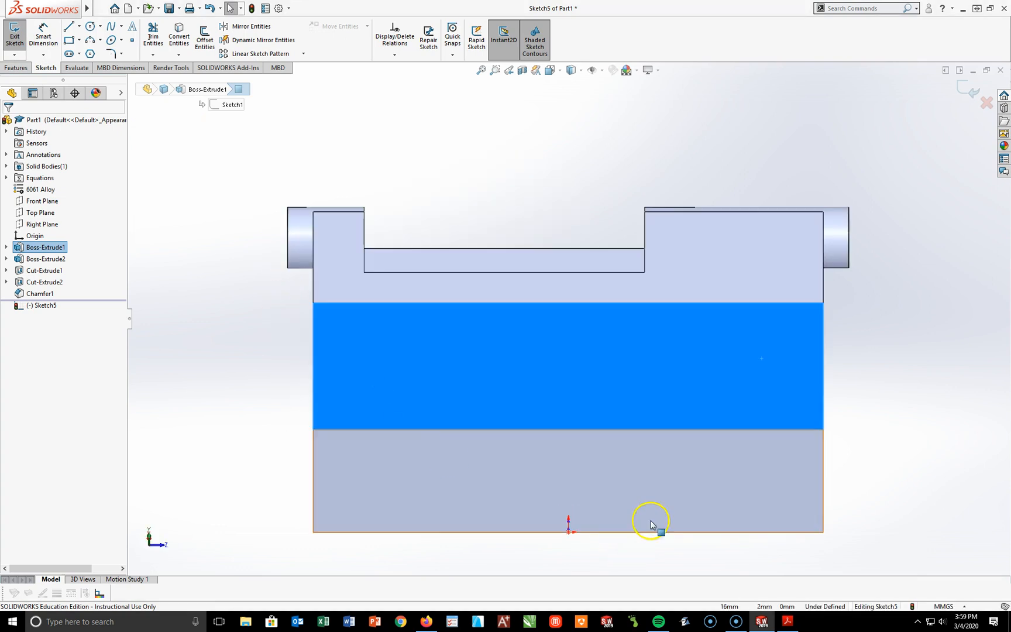
Step: Draw a circle centered on the midpoint of the sloped face's front short edge and set its diameter to 15 mm
{"action": "left_click", "coordinate": [90, 26]}
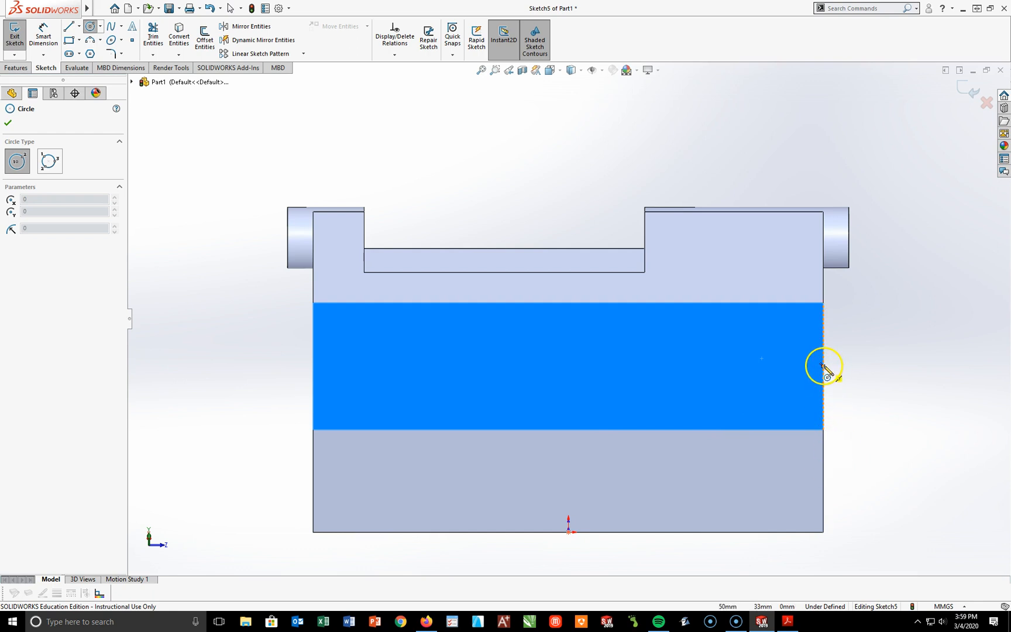
{"action": "left_click_drag", "start_coordinate": [823, 366], "coordinate": [849, 396]}
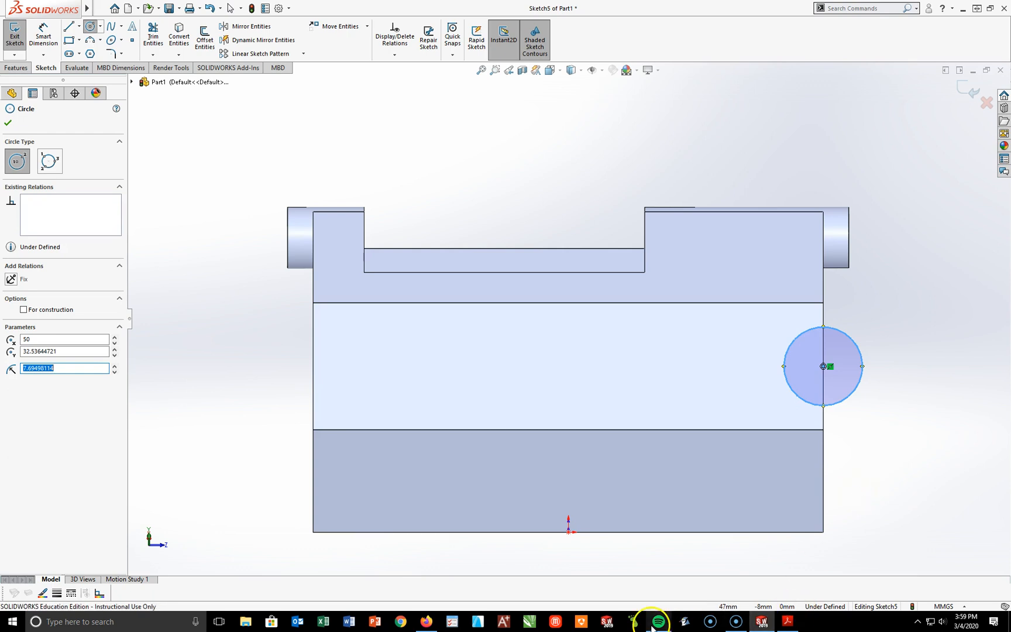
{"action": "left_click", "coordinate": [43, 33]}
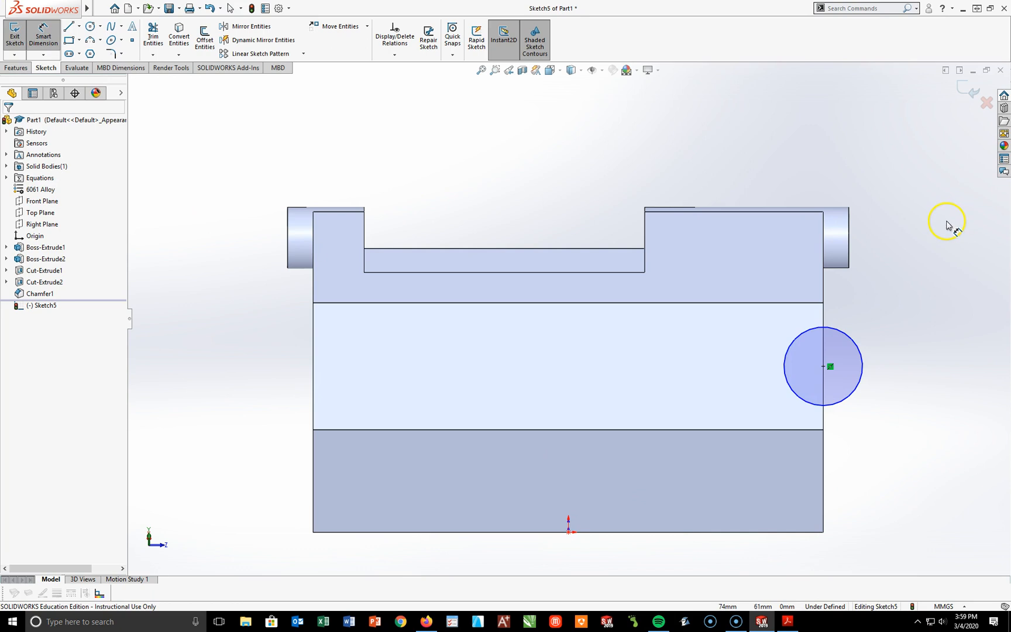
{"action": "left_click", "coordinate": [839, 343]}
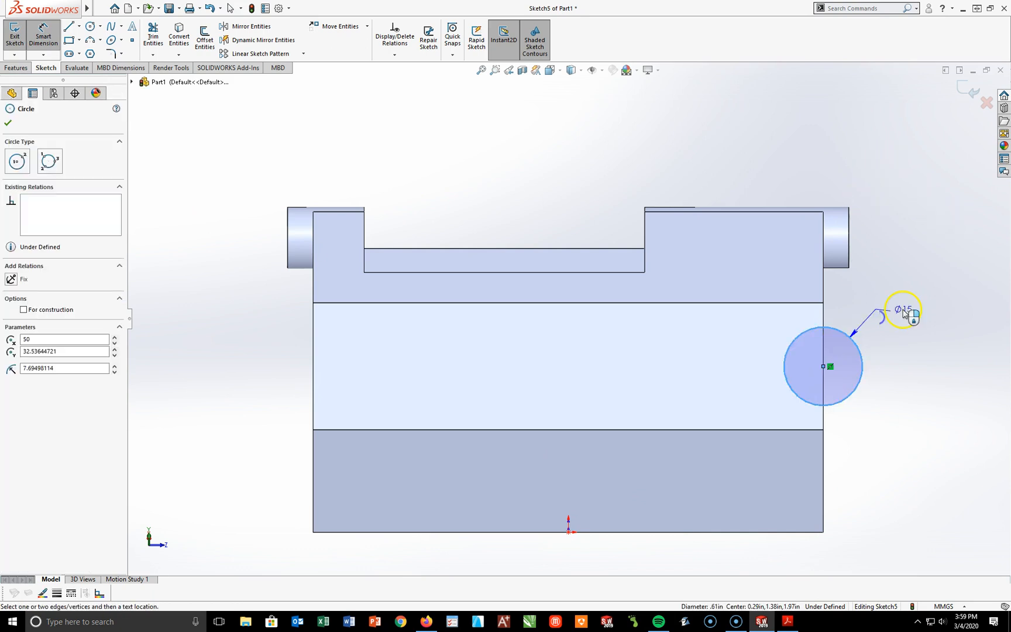
{"action": "left_click", "coordinate": [905, 311]}
{"action": "type", "text": "15"}
{"action": "key", "text": "Return"}
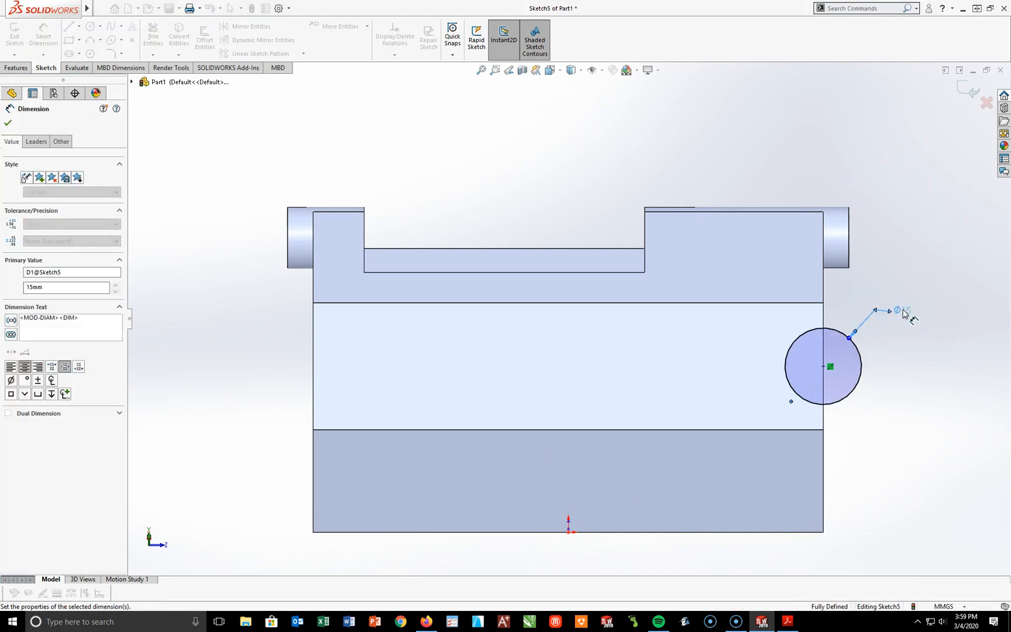
{"action": "key", "text": "Escape"}
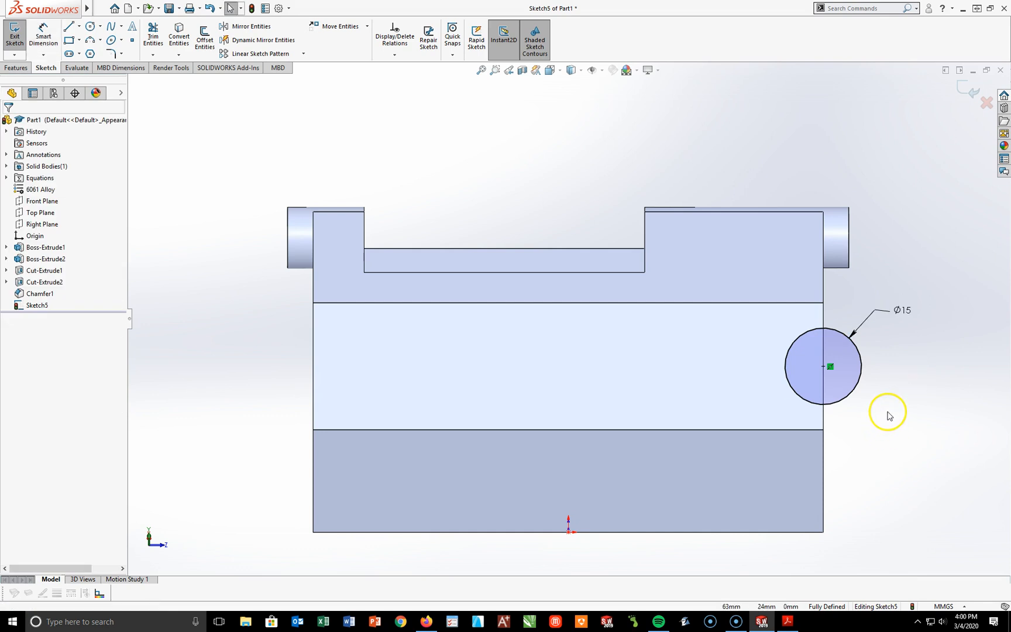
Step: Cut the 15 mm circle into the block with a 20 mm blind Extruded Cut
{"action": "key", "text": "space"}
{"action": "left_click", "coordinate": [977, 452]}
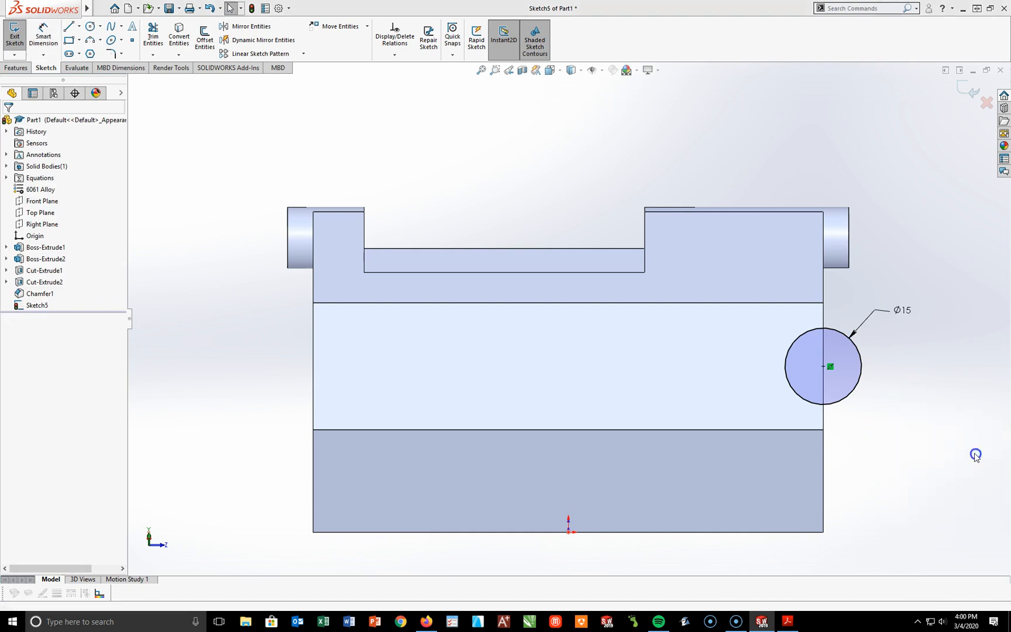
{"action": "middle_click_drag", "start_coordinate": [383, 353], "coordinate": [419, 400]}
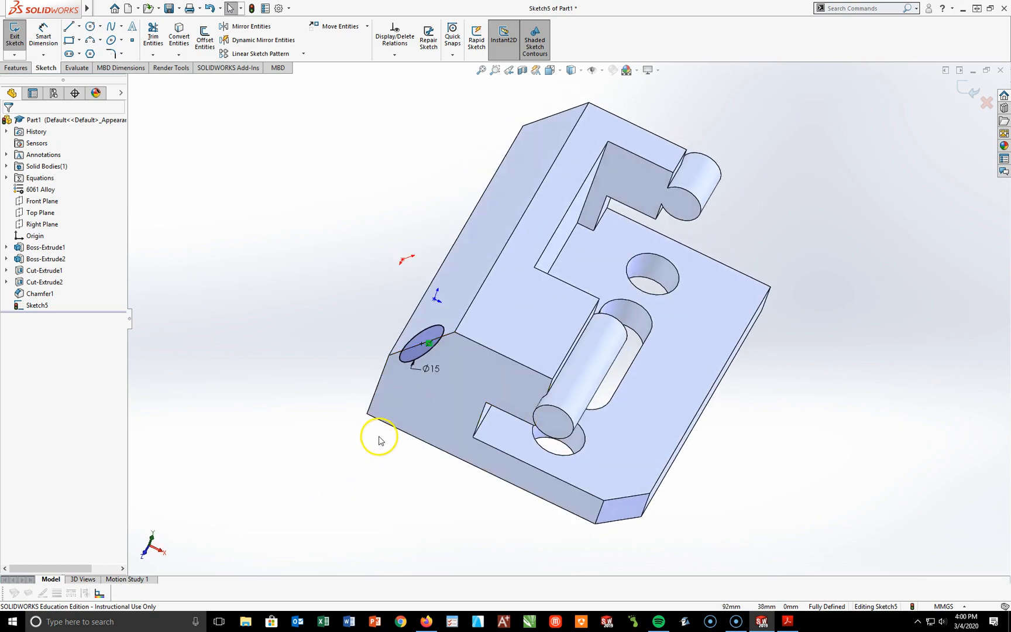
{"action": "left_click", "coordinate": [15, 68]}
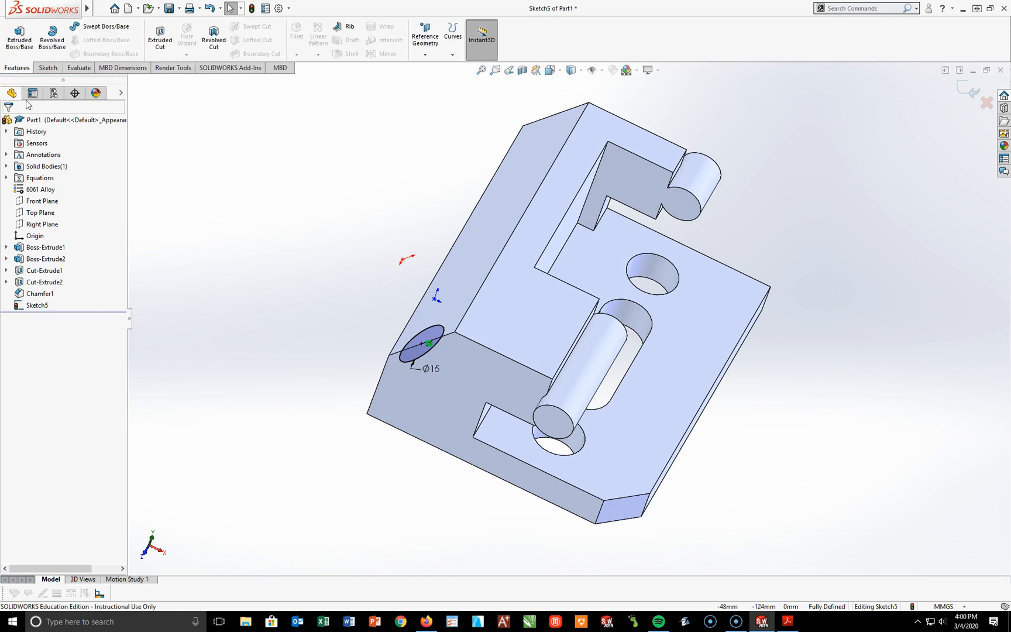
{"action": "left_click", "coordinate": [160, 49]}
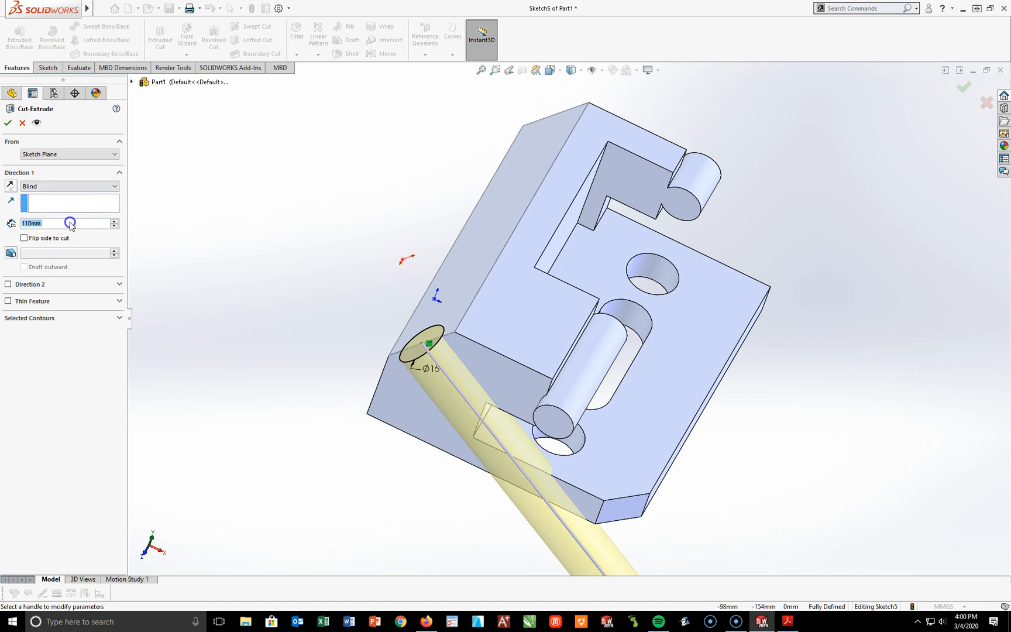
{"action": "double_click", "coordinate": [71, 223]}
{"action": "type", "text": "20"}
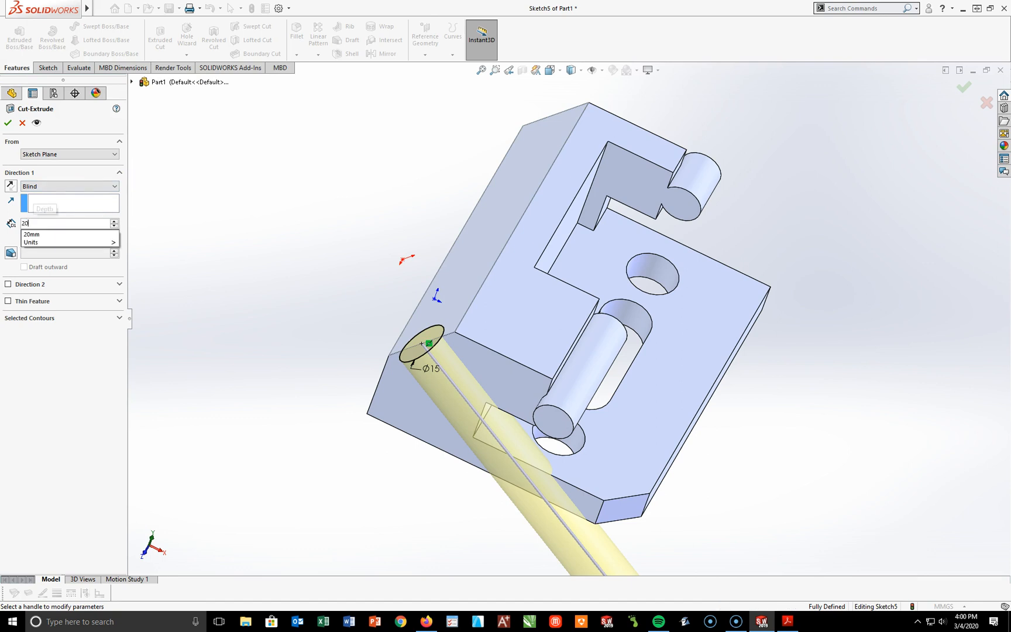
{"action": "key", "text": "Return"}
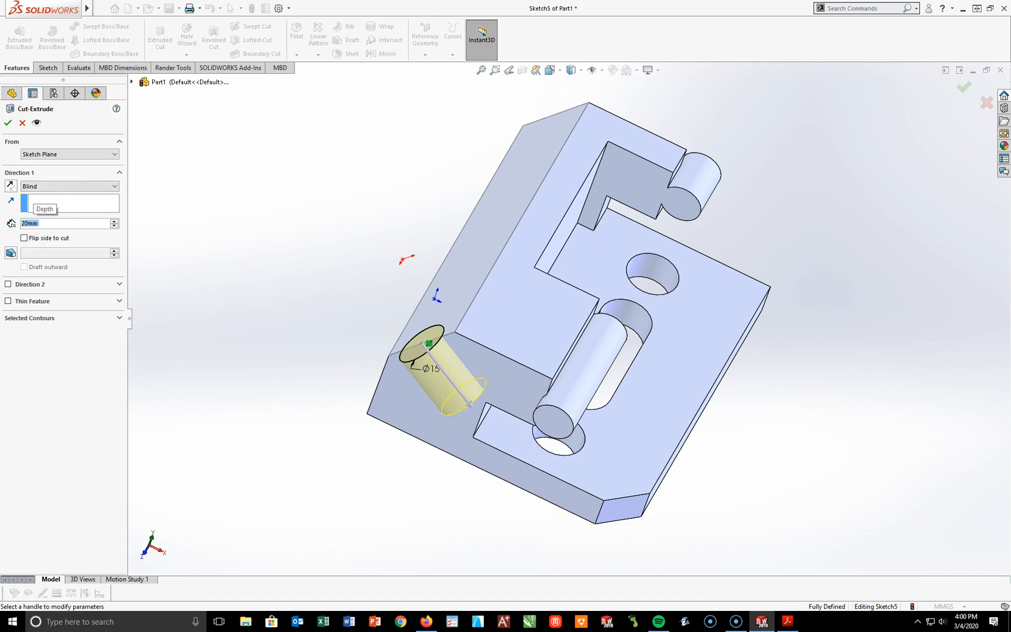
{"action": "left_click", "coordinate": [8, 123]}
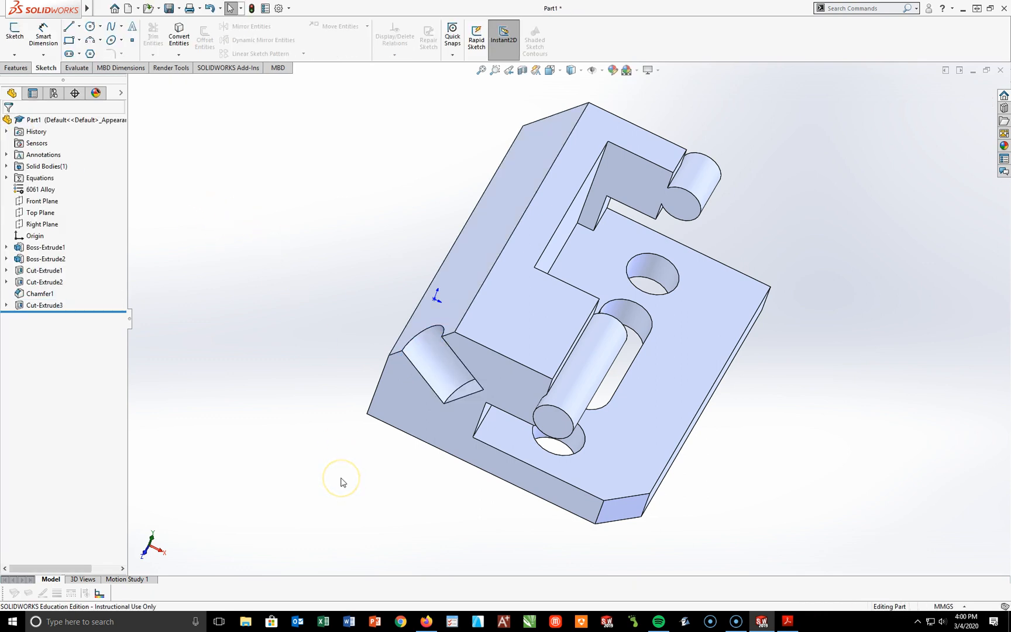
Step: Set up a symmetric 2 mm fillet on the upper edges of the front hole and the slot, in isometric view
{"action": "key", "text": "space"}
{"action": "left_click", "coordinate": [435, 515]}
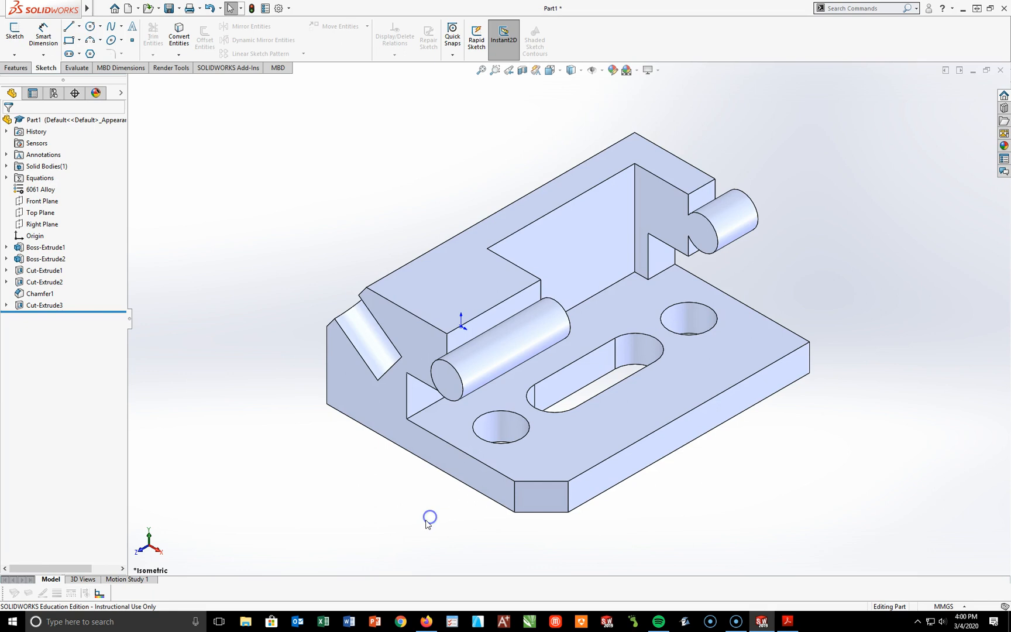
{"action": "left_click", "coordinate": [690, 516]}
{"action": "left_click", "coordinate": [14, 68]}
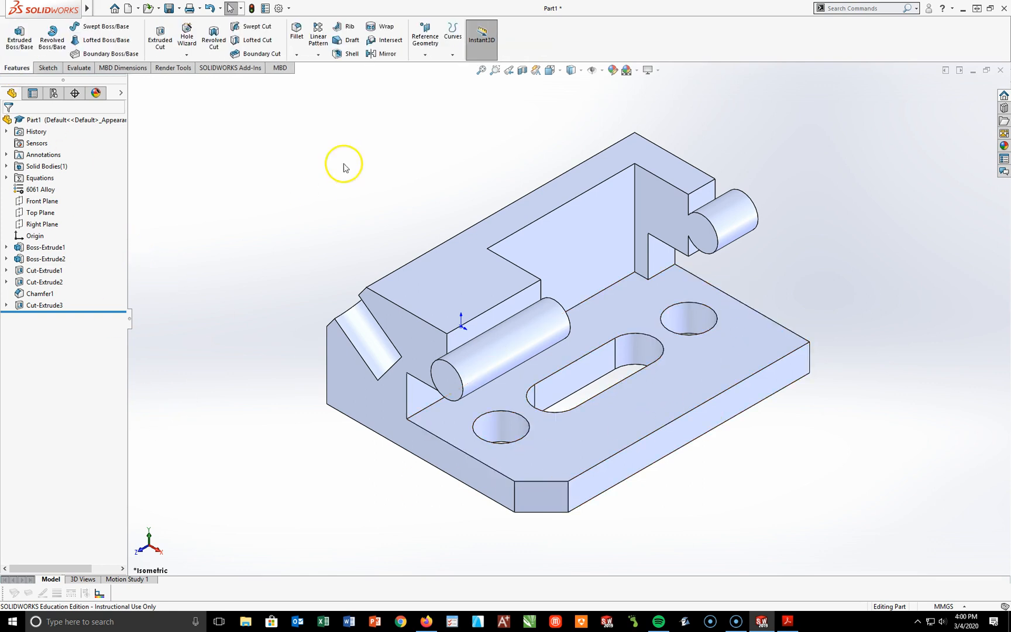
{"action": "left_click", "coordinate": [296, 32]}
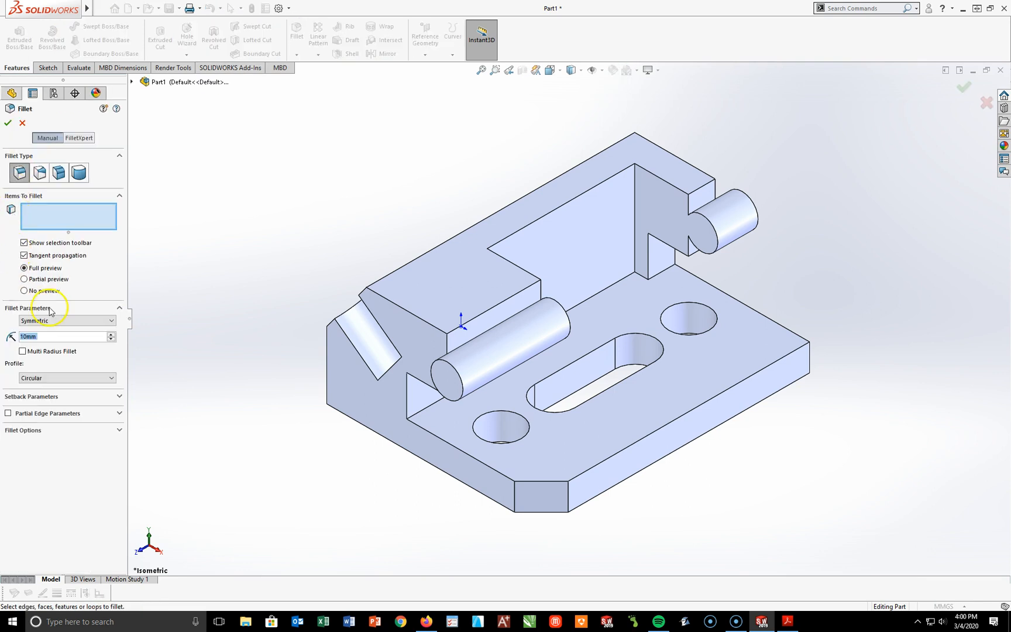
{"action": "left_click", "coordinate": [44, 337]}
{"action": "type", "text": "2"}
{"action": "key", "text": "Return"}
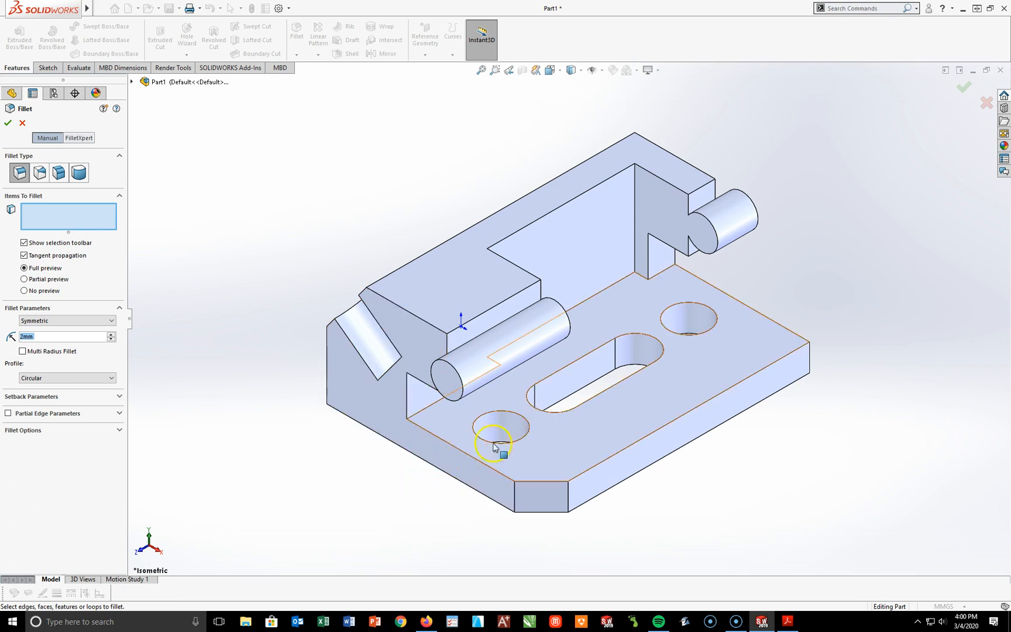
{"action": "left_click", "coordinate": [523, 440]}
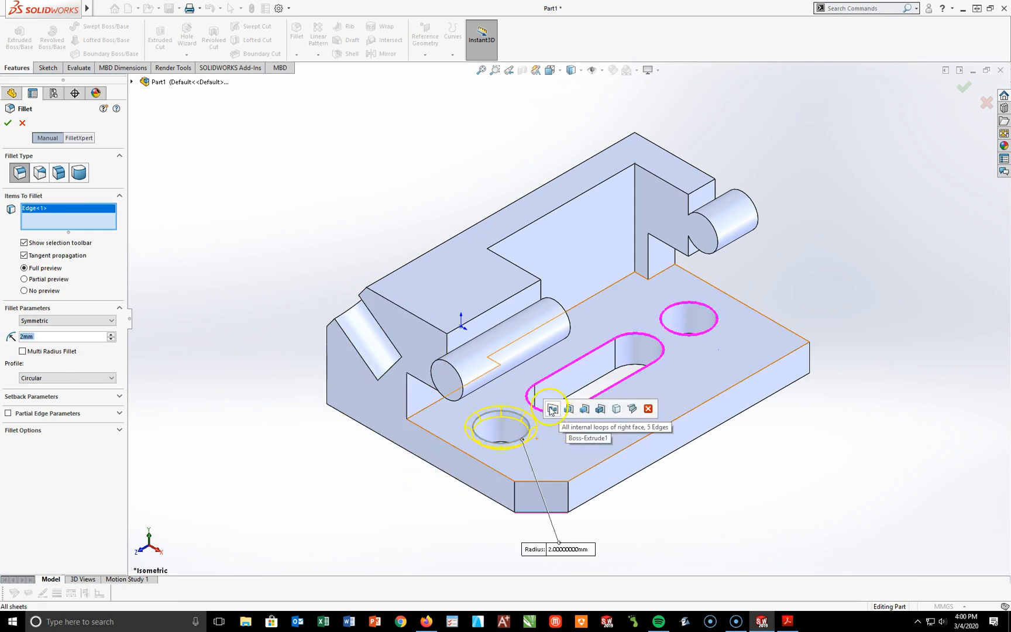
{"action": "left_click", "coordinate": [531, 403]}
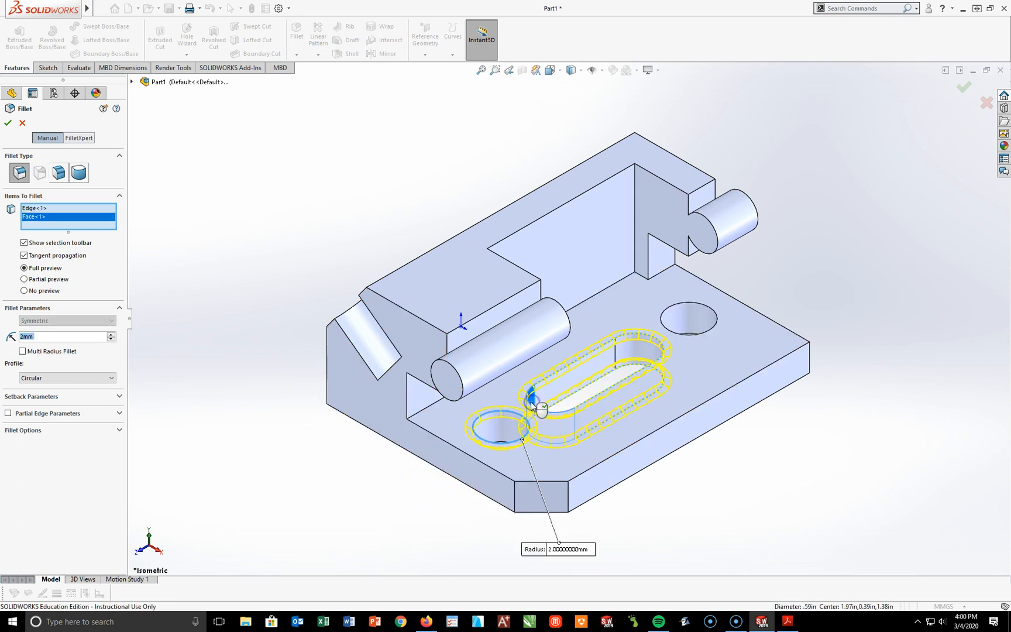
{"action": "left_click", "coordinate": [529, 403]}
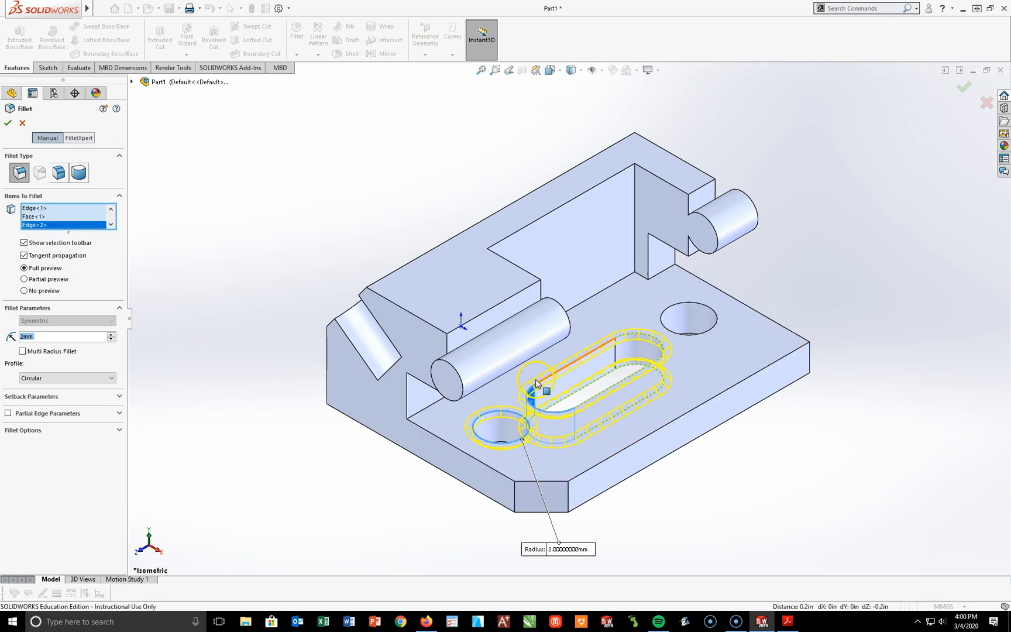
{"action": "left_click", "coordinate": [528, 407]}
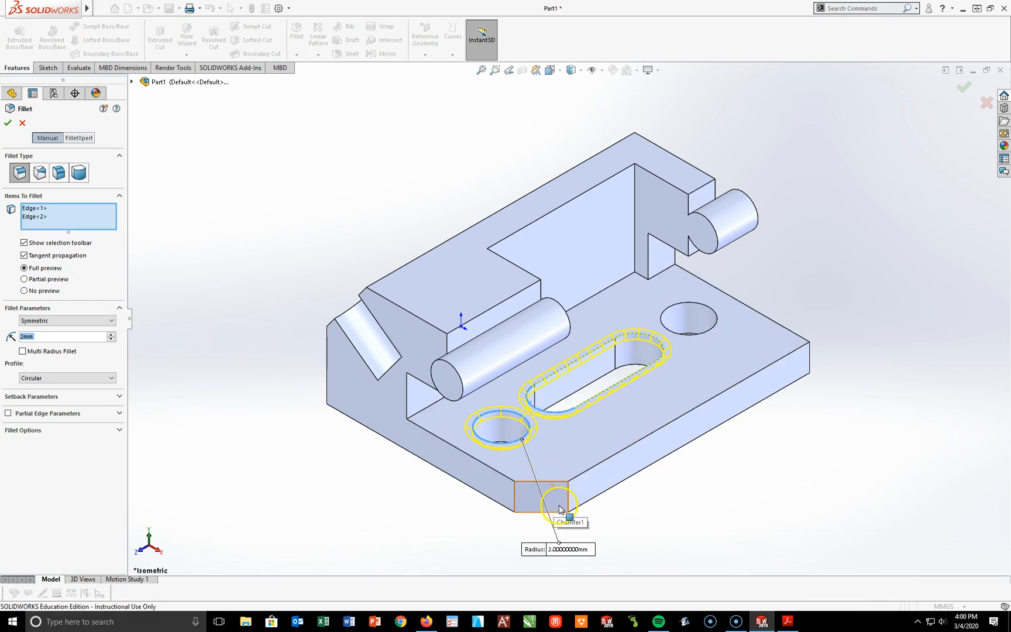
Step: Add the slot's lower edge, the rear hole's upper edge and both holes' inner faces to the 2 mm fillet and create it
{"action": "left_click", "coordinate": [575, 540]}
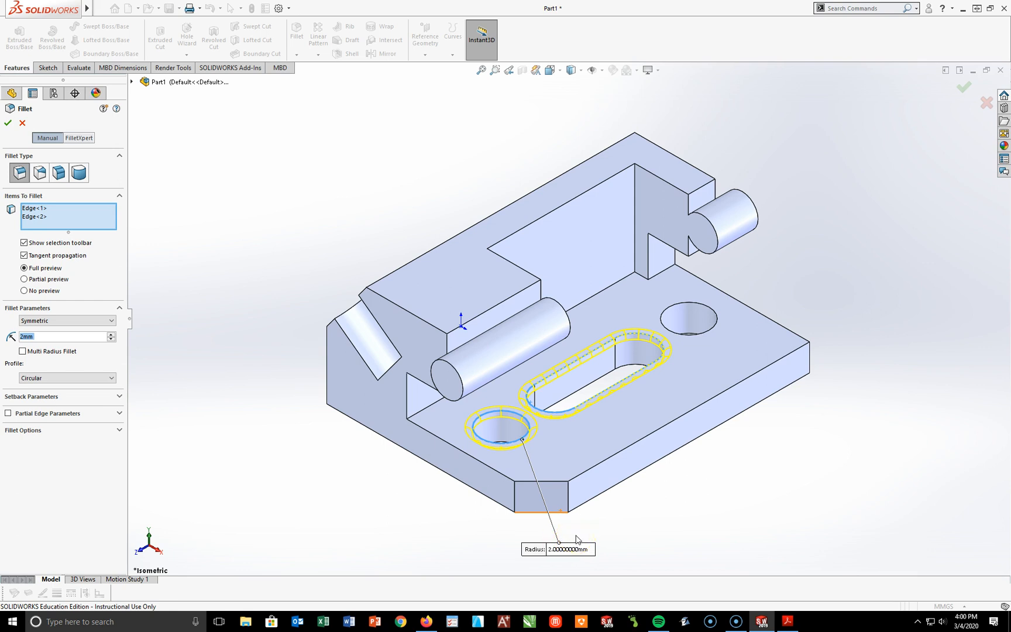
{"action": "left_click", "coordinate": [618, 564]}
{"action": "left_click", "coordinate": [669, 369]}
{"action": "left_click", "coordinate": [689, 304]}
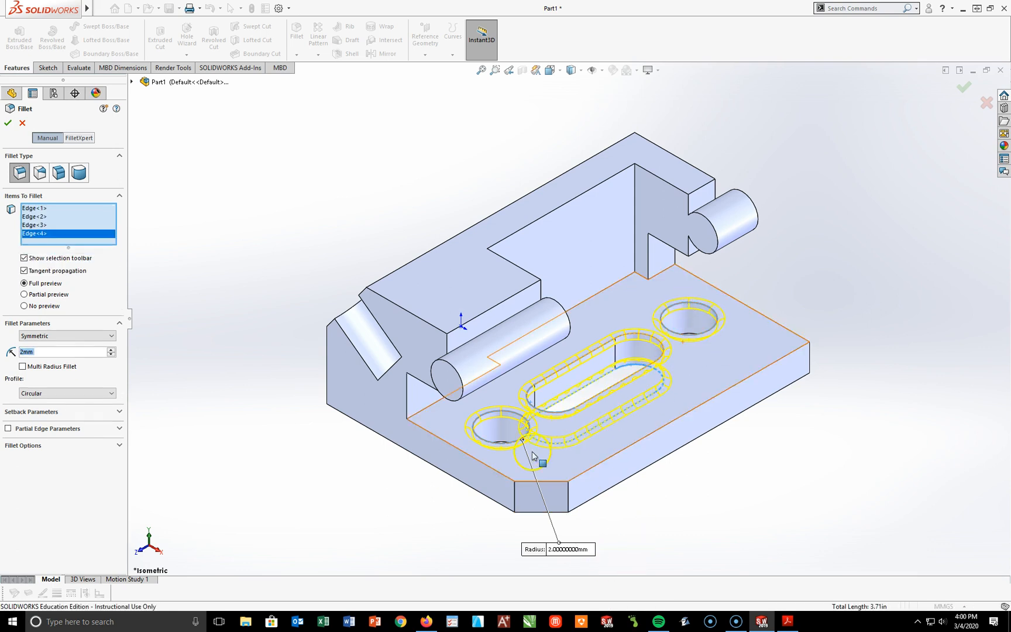
{"action": "left_click", "coordinate": [501, 437]}
{"action": "left_click", "coordinate": [643, 510]}
{"action": "left_click", "coordinate": [696, 329]}
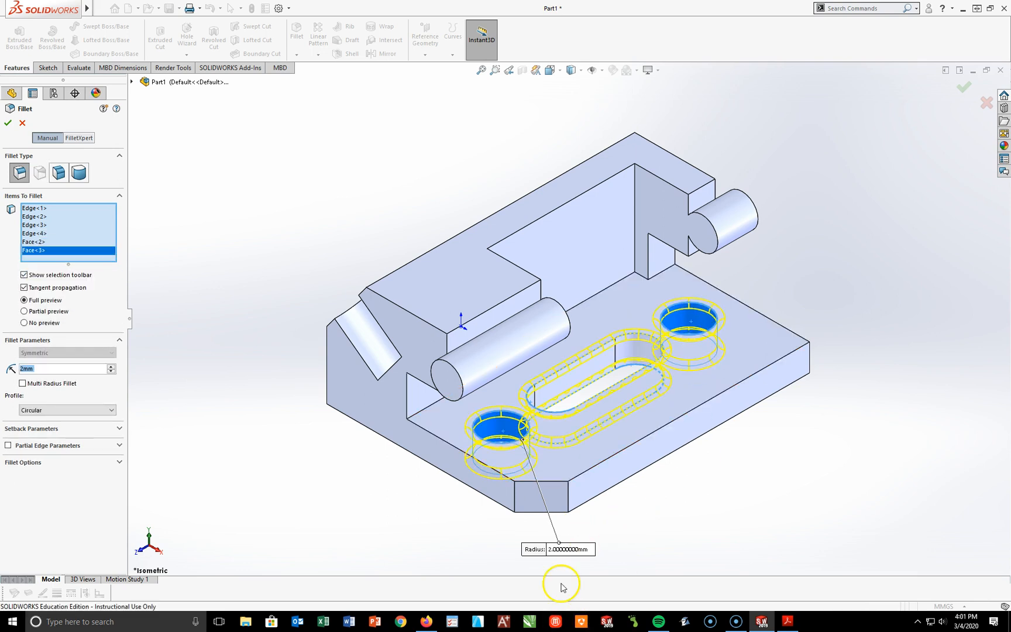
{"action": "left_click", "coordinate": [8, 123]}
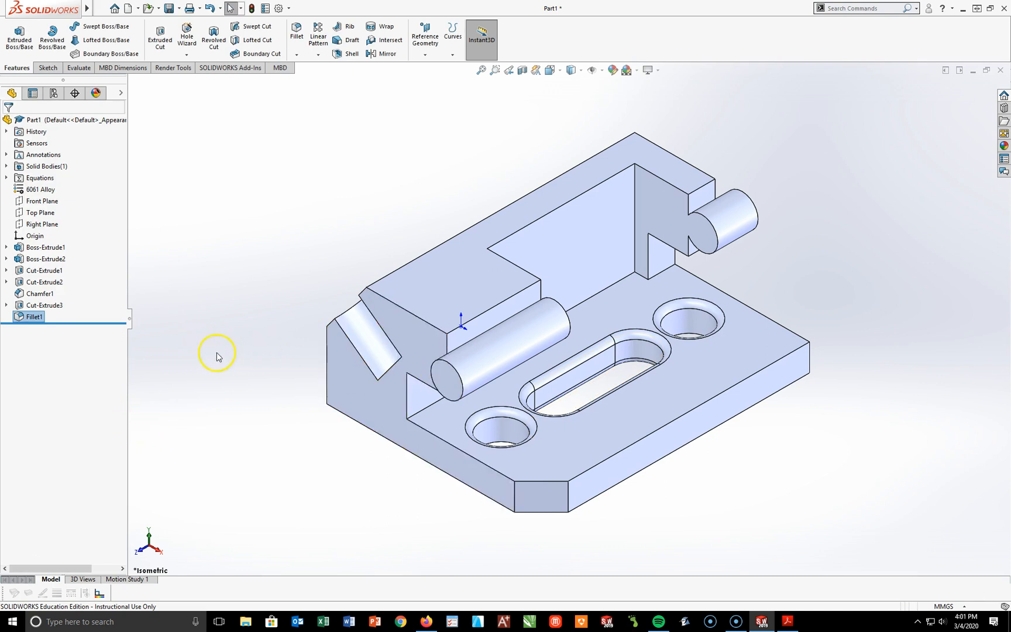
Step: Apply a red color appearance to the hole and slot fillet feature
{"action": "right_click", "coordinate": [32, 317]}
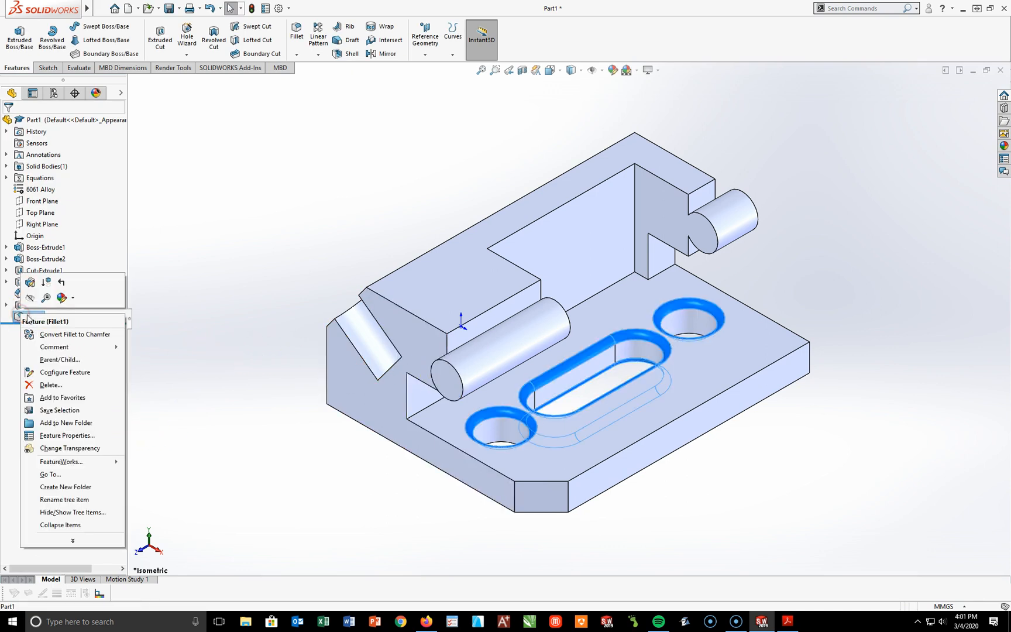
{"action": "left_click", "coordinate": [61, 298]}
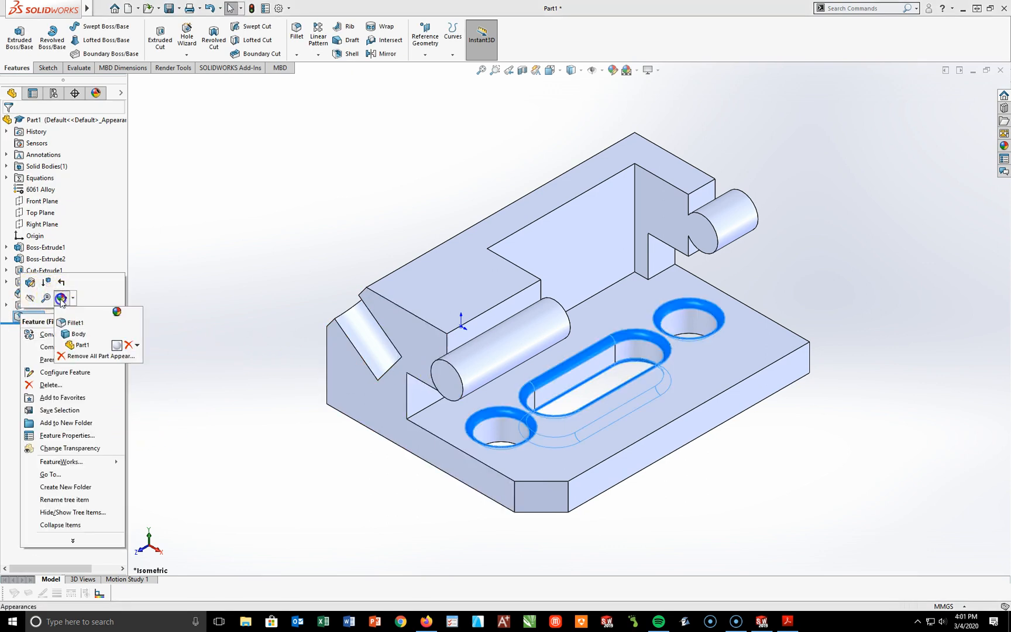
{"action": "left_click", "coordinate": [71, 322]}
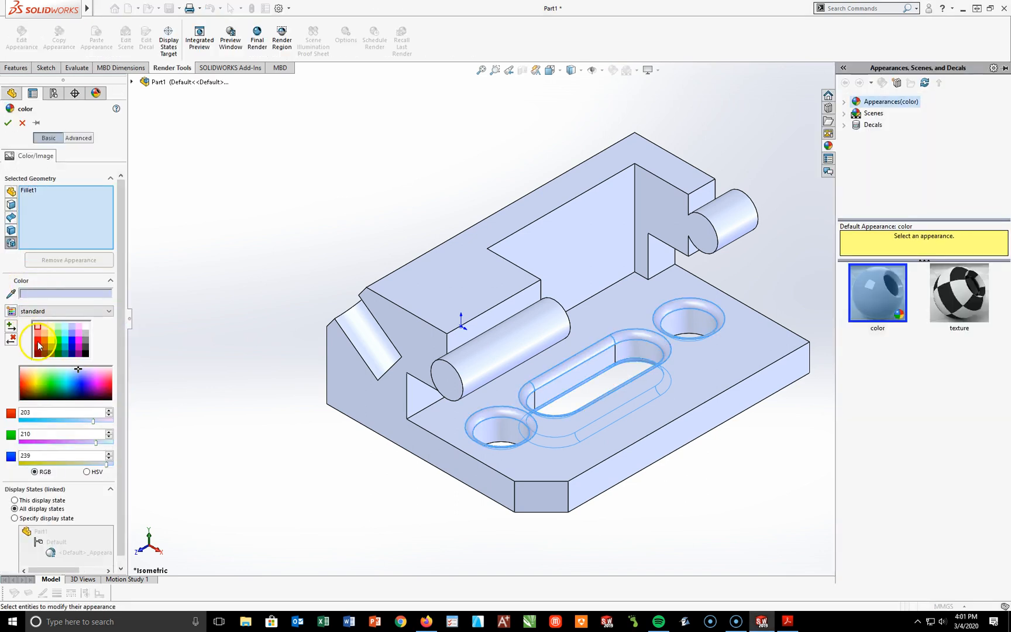
{"action": "left_click", "coordinate": [39, 348]}
{"action": "left_click", "coordinate": [7, 123]}
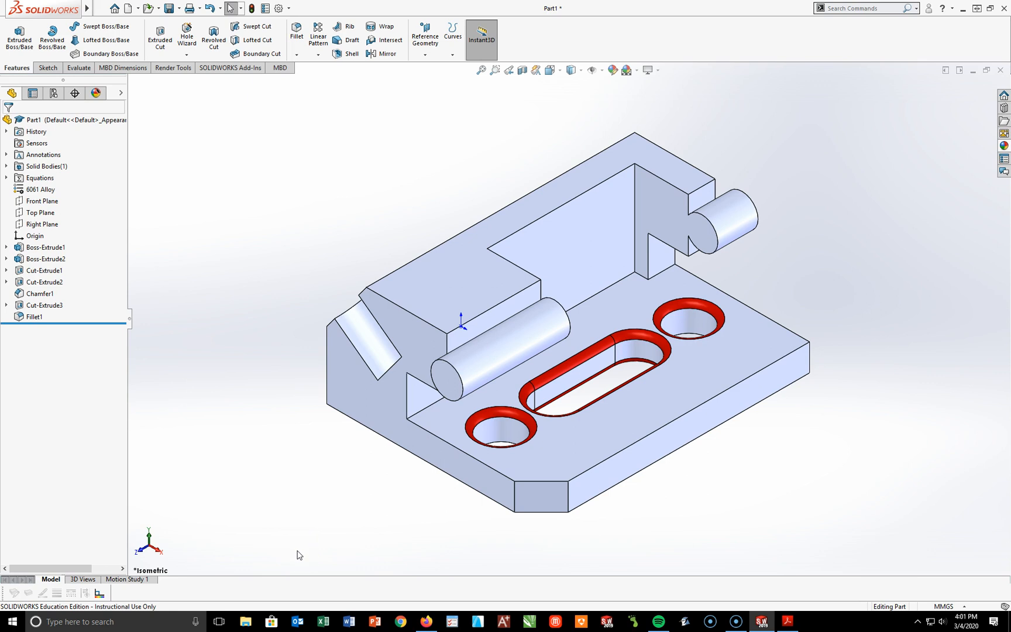
Step: Save the part to the Desktop, naming it CSWA PRACTICE PROBLEM 8 followed by an underscore and the surname
{"action": "key", "text": "ctrl+s"}
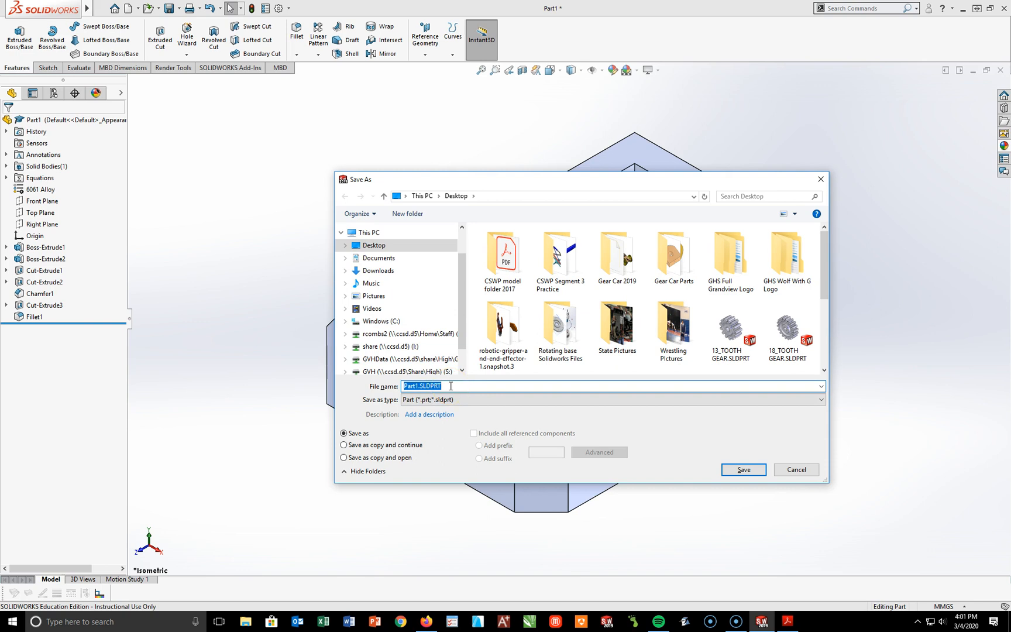
{"action": "type", "text": "CSWA PRACTICE PROBLEM 8_COMBS"}
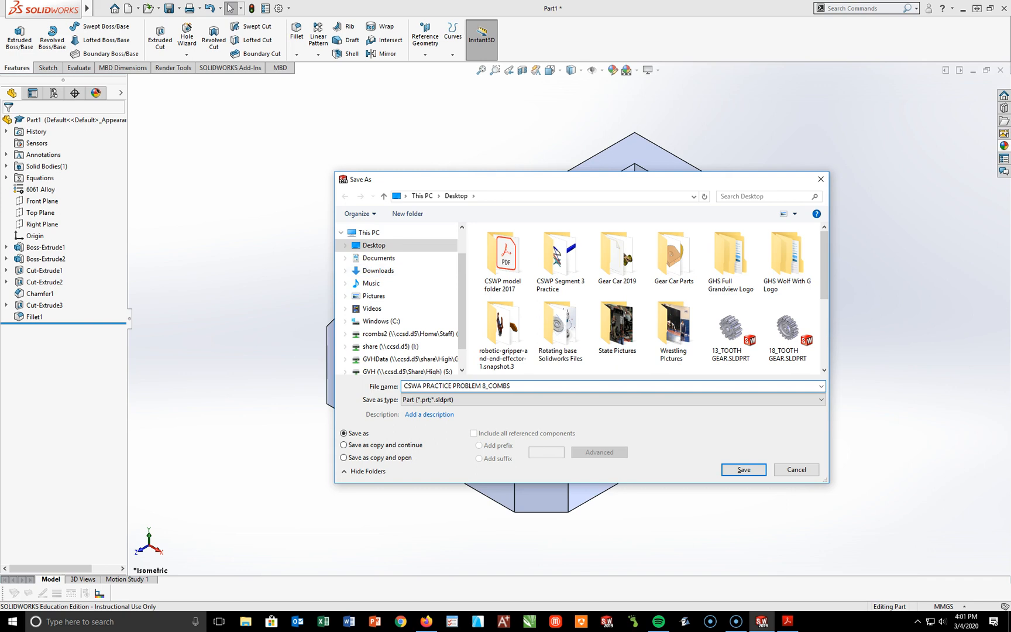
{"action": "key", "text": "ctrl+a"}
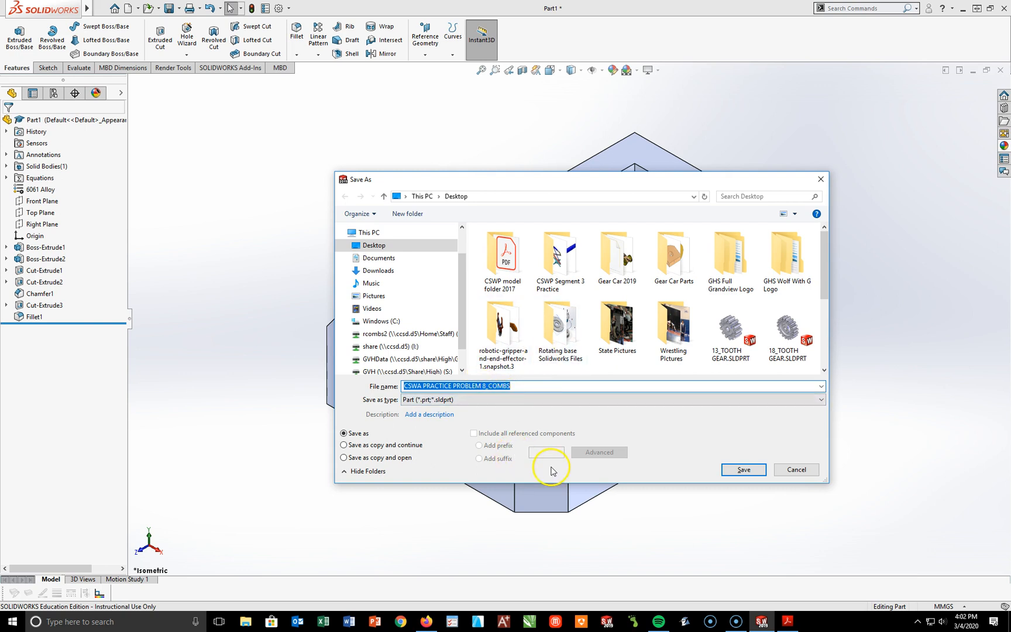
{"action": "left_click", "coordinate": [511, 386]}
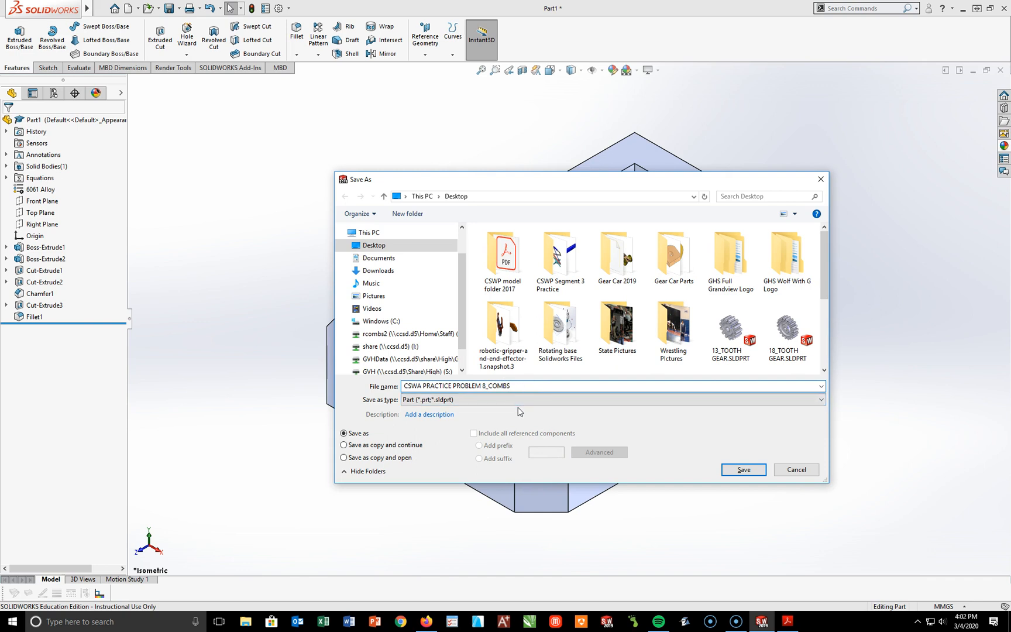
{"action": "left_click", "coordinate": [743, 470]}
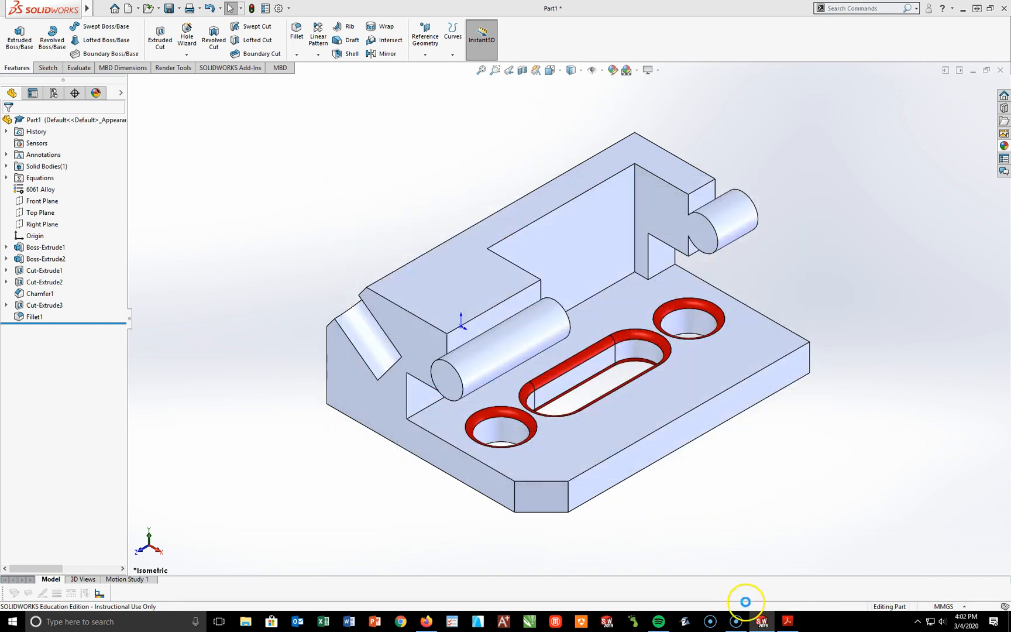
Step: Evaluate the part's mass properties and print one copy of the report
{"action": "left_click", "coordinate": [79, 67]}
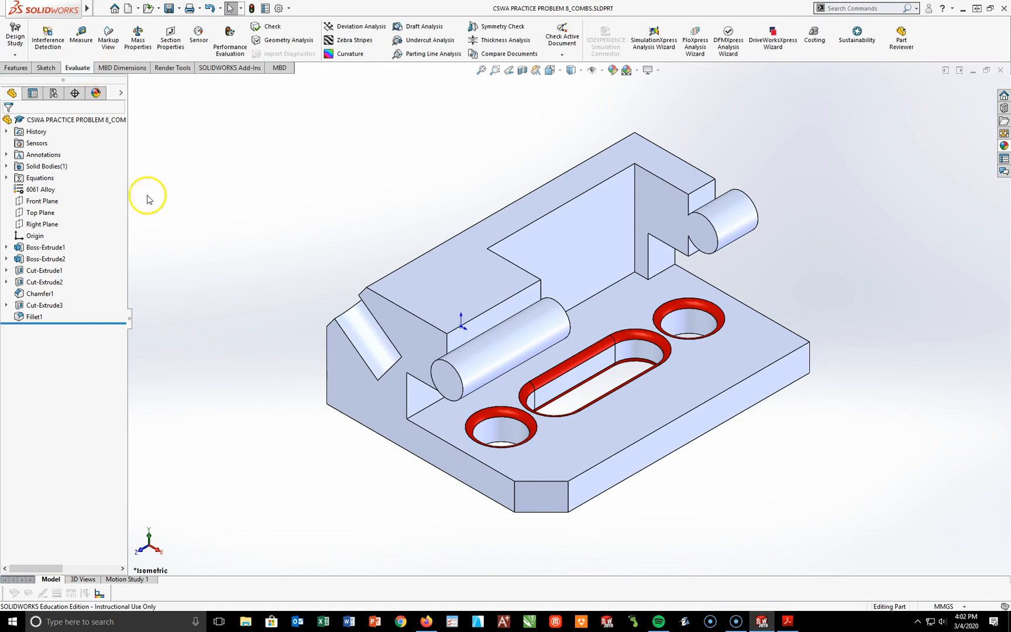
{"action": "left_click", "coordinate": [138, 36]}
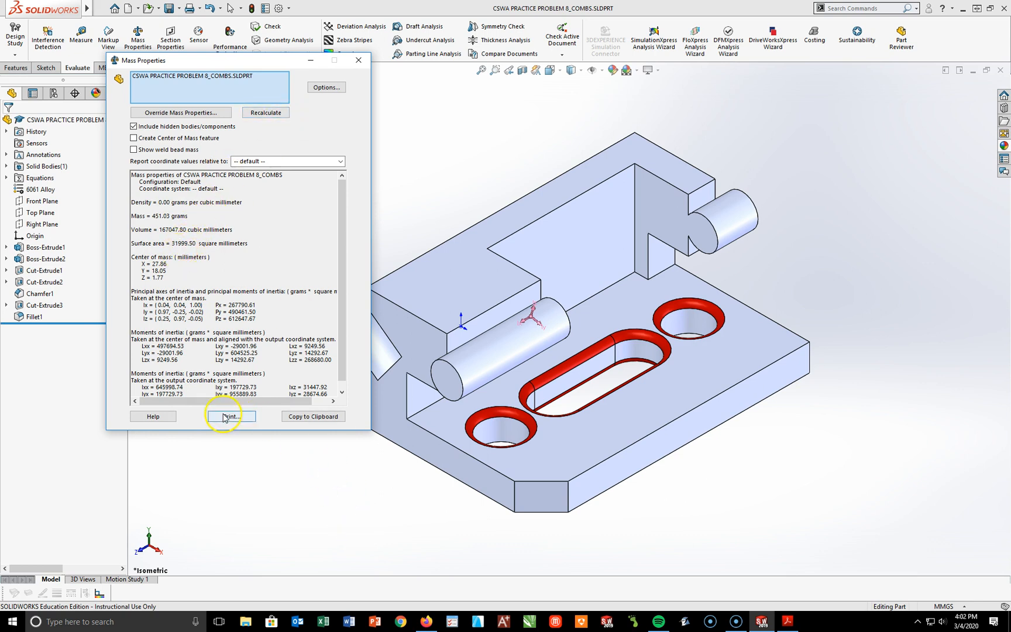
{"action": "left_click", "coordinate": [232, 80]}
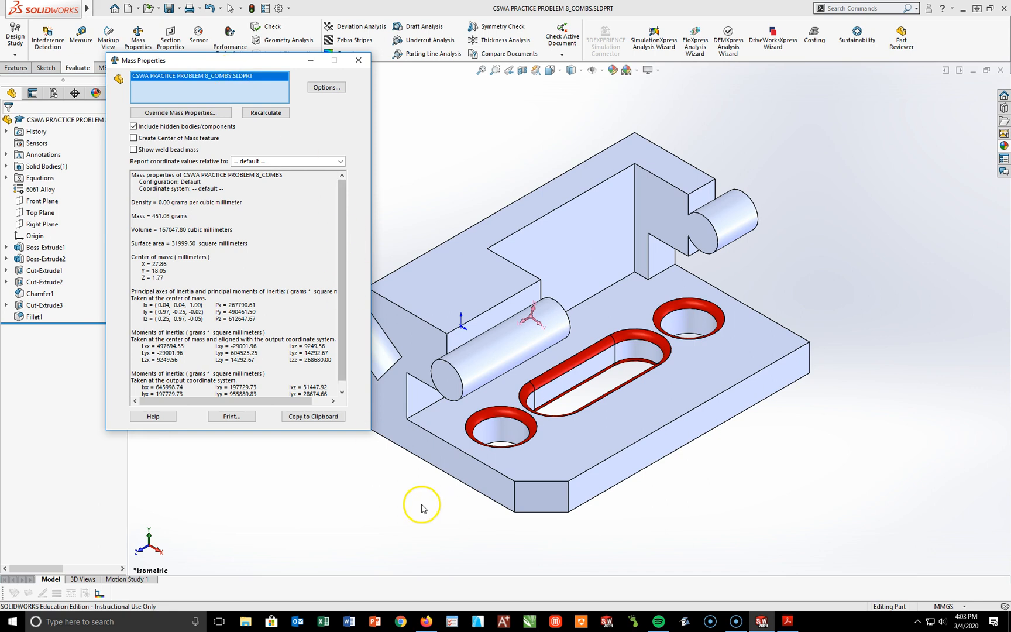
{"action": "left_click", "coordinate": [232, 416]}
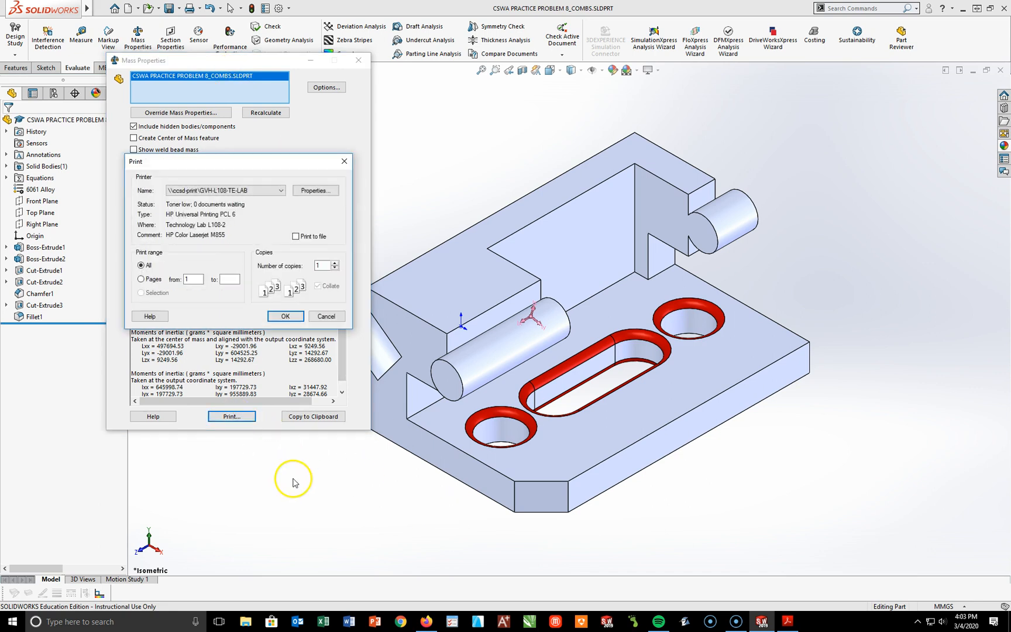
{"action": "left_click", "coordinate": [286, 315]}
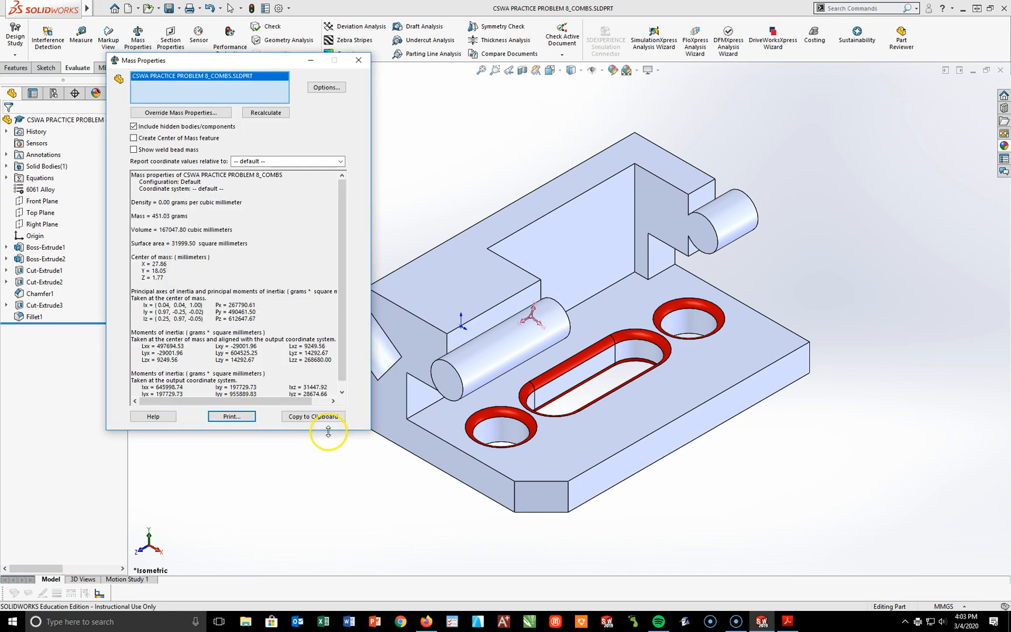
{"action": "left_click", "coordinate": [359, 60]}
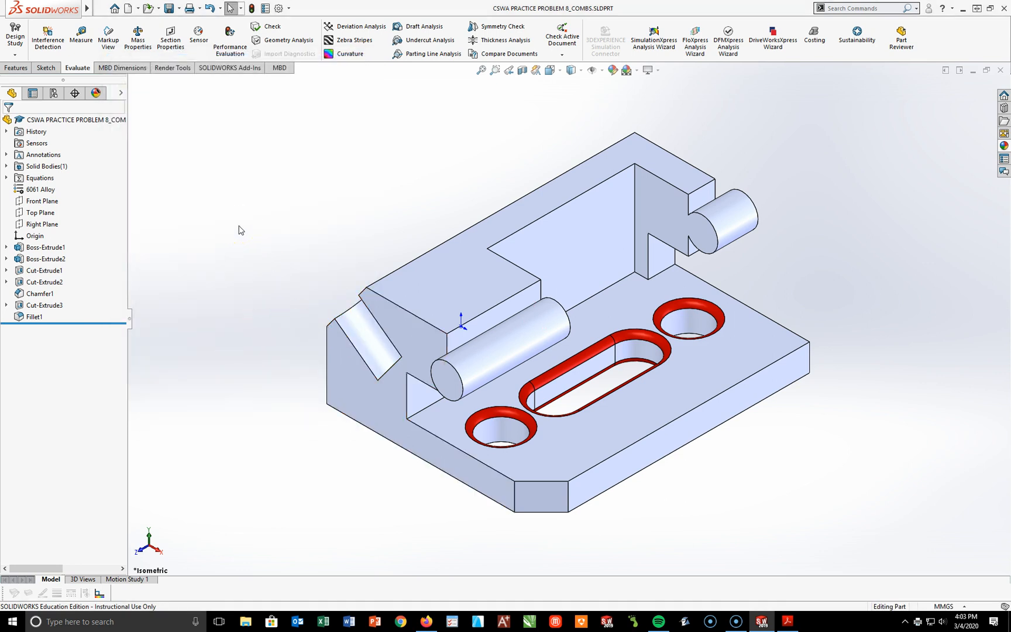
Step: Switch to Acrobat Reader and look up the PART 2 values of A, B and C on the problem sheet
{"action": "left_click", "coordinate": [796, 626]}
{"action": "left_click_drag", "start_coordinate": [330, 365], "coordinate": [508, 368]}
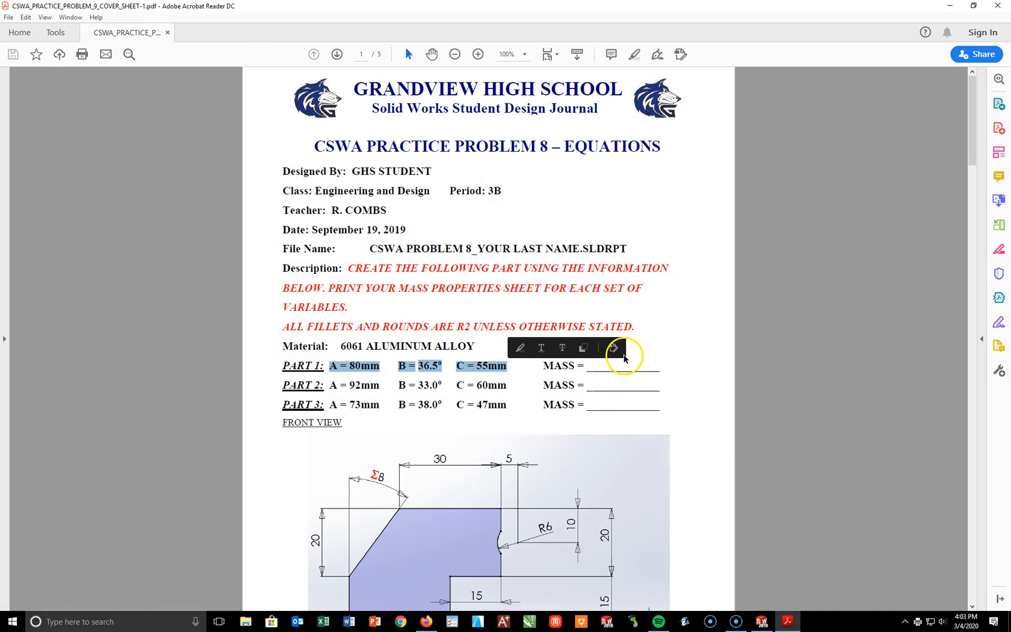
{"action": "left_click", "coordinate": [625, 366]}
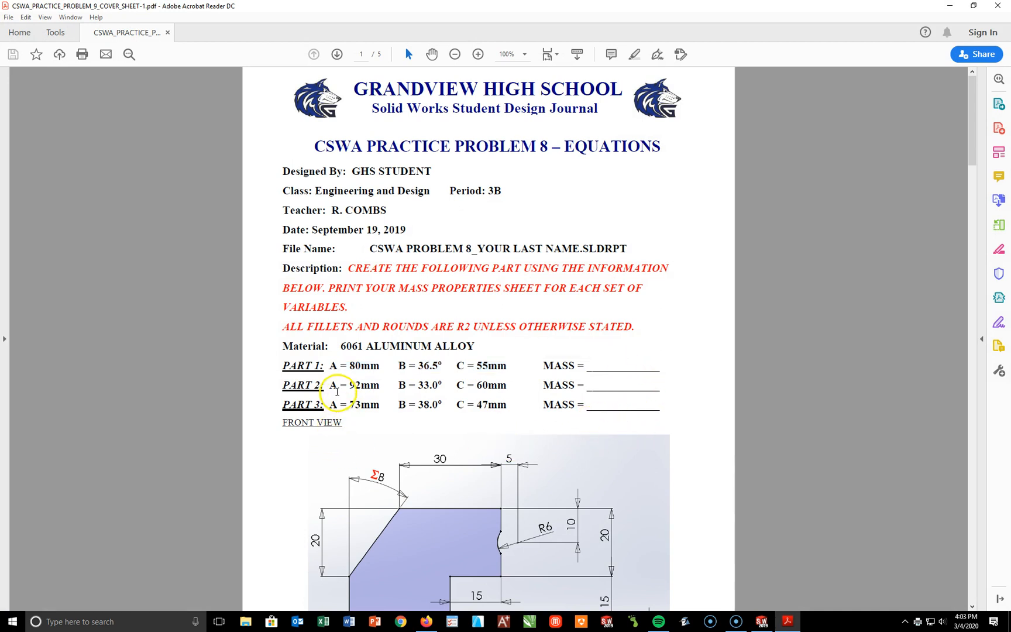
{"action": "left_click_drag", "start_coordinate": [330, 386], "coordinate": [509, 388]}
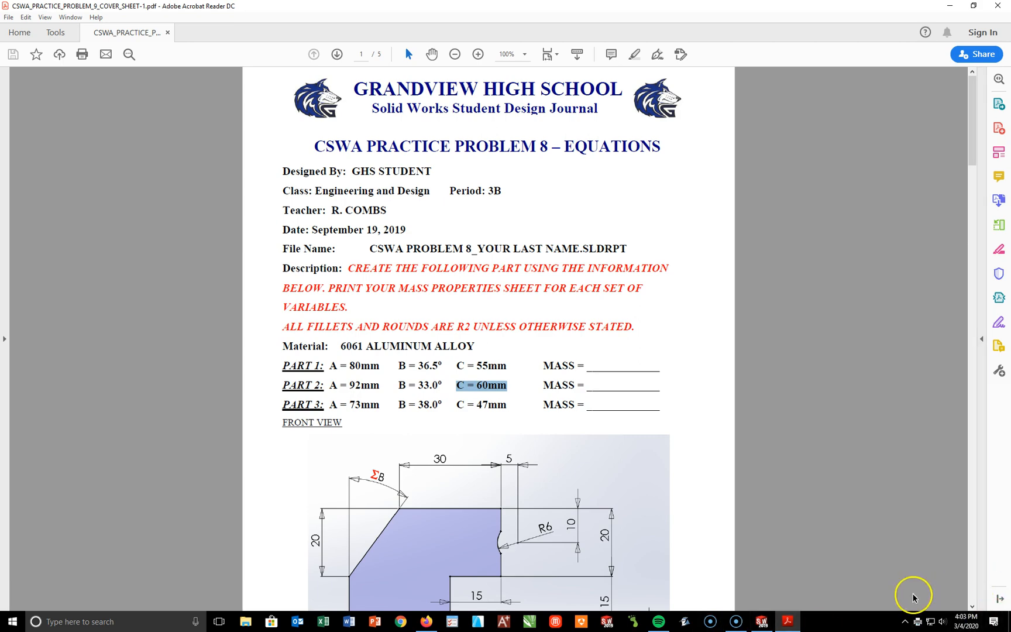
Step: Switch back to SOLIDWORKS and set global variable A to 92 and B to 33 in the part's equations
{"action": "left_click", "coordinate": [760, 622]}
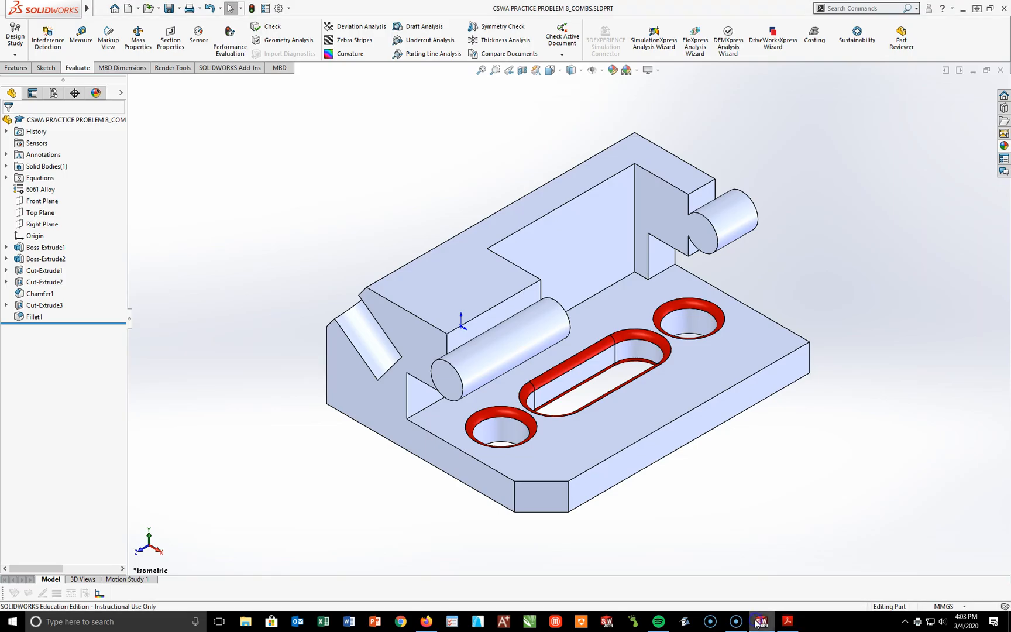
{"action": "right_click", "coordinate": [36, 180]}
{"action": "left_click", "coordinate": [60, 185]}
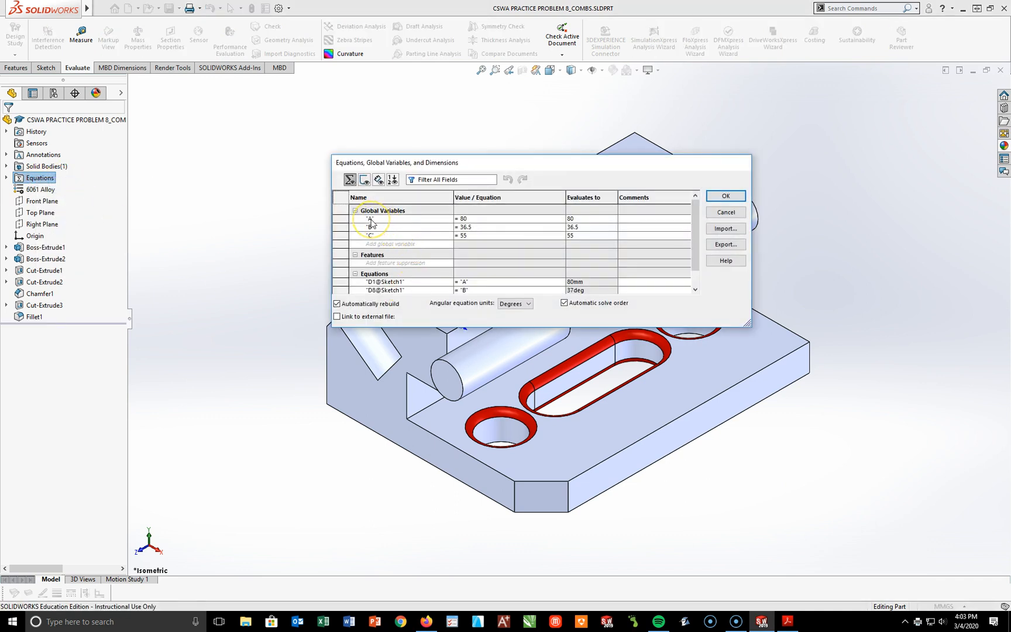
{"action": "left_click", "coordinate": [467, 218]}
{"action": "left_click", "coordinate": [465, 228]}
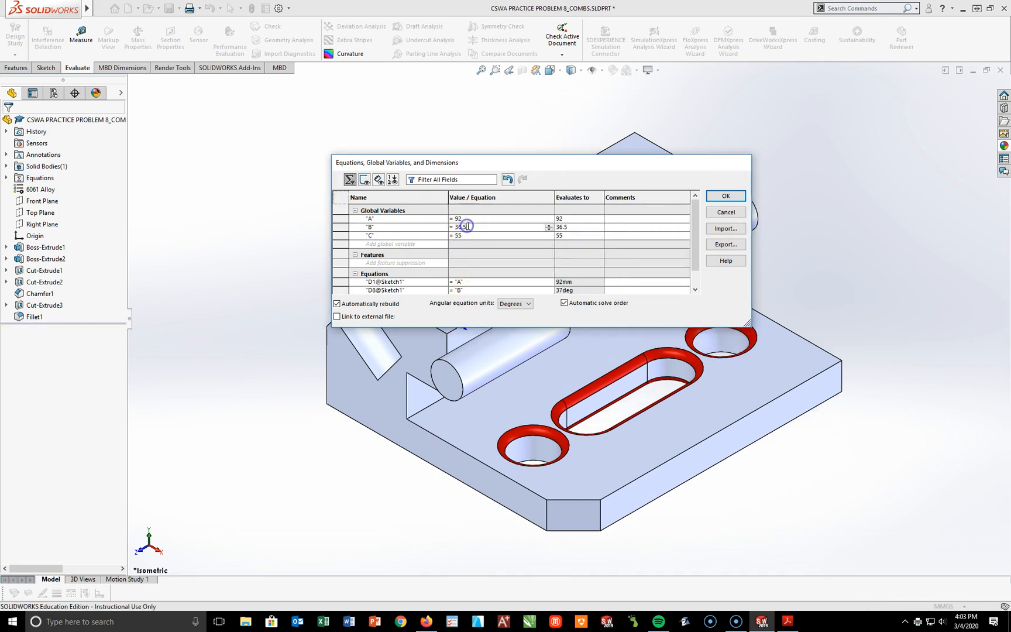
{"action": "double_click", "coordinate": [460, 227]}
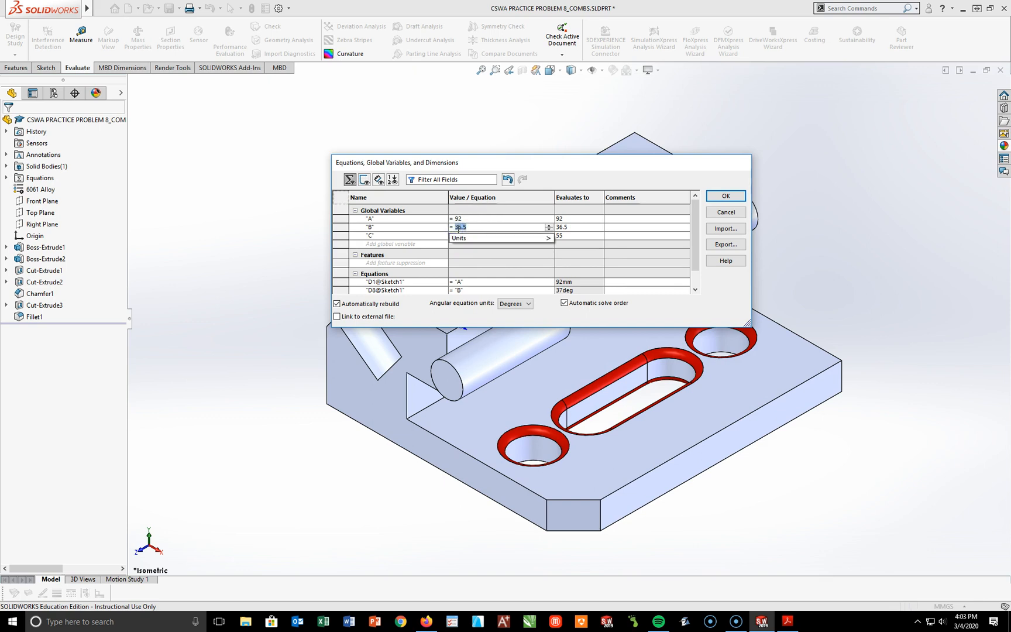
{"action": "type", "text": "33"}
{"action": "key", "text": "Tab"}
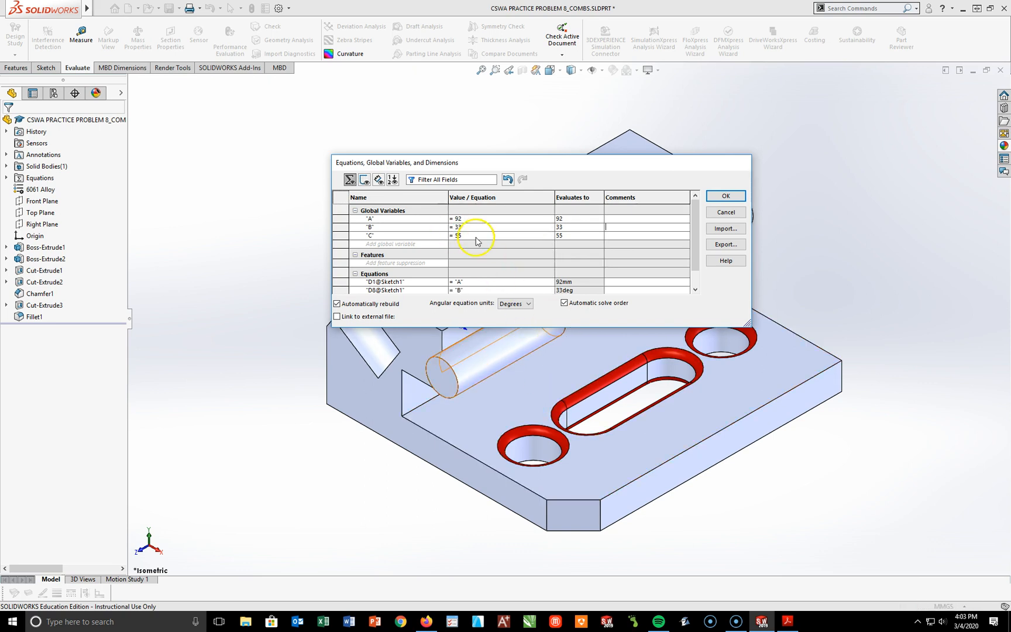
Step: Move the equations dialog clear of the model and return global variables A to 80 and B to 36.5
{"action": "left_click_drag", "start_coordinate": [485, 164], "coordinate": [473, 75]}
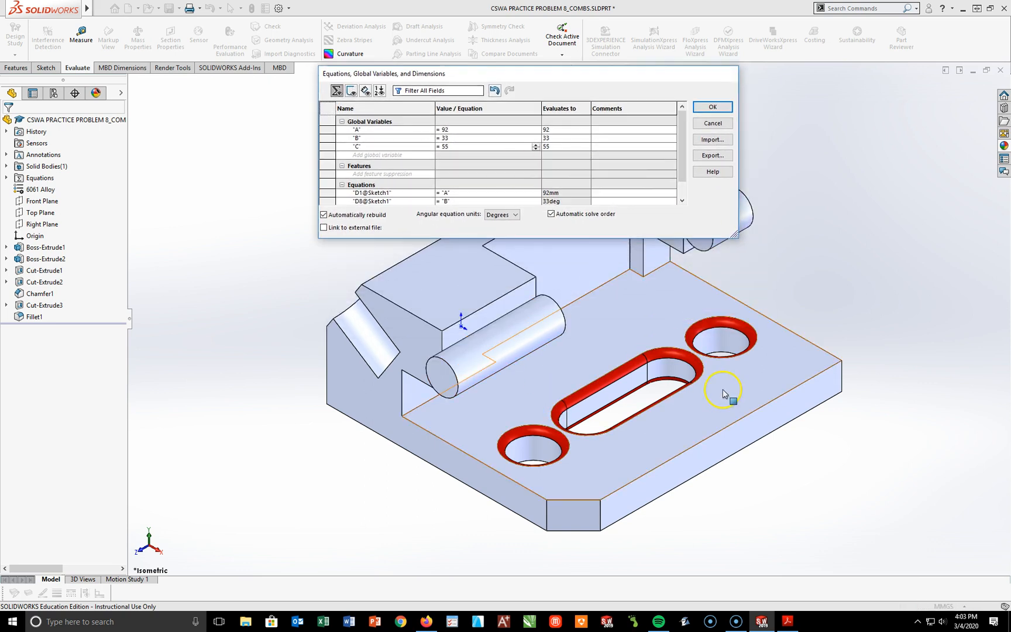
{"action": "left_click", "coordinate": [444, 128]}
{"action": "type", "text": "80"}
{"action": "key", "text": "Tab"}
{"action": "left_click", "coordinate": [450, 136]}
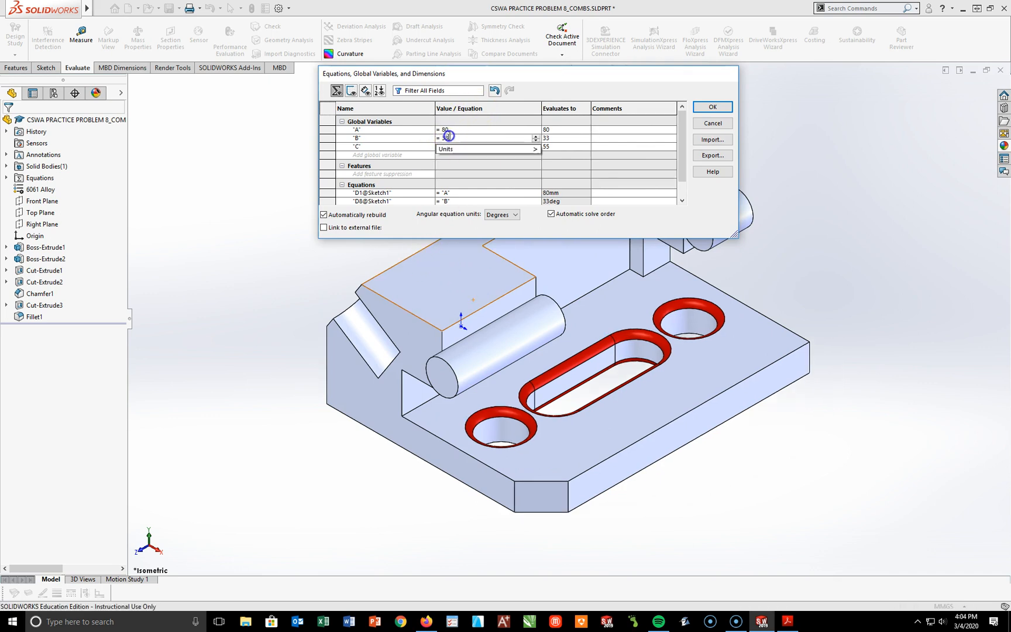
{"action": "type", "text": "36.5"}
{"action": "key", "text": "Tab"}
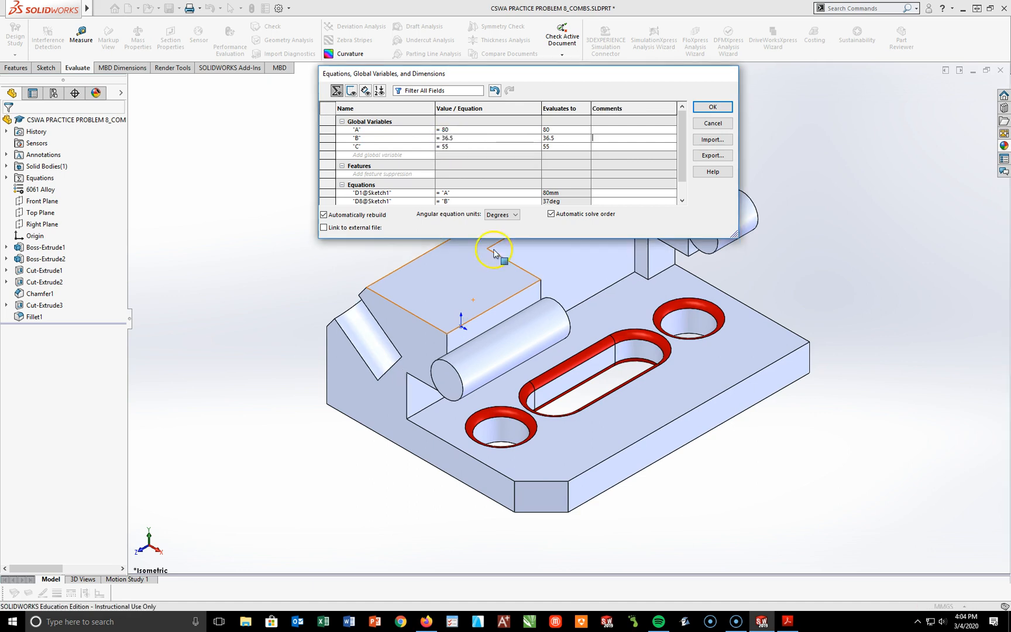
Step: Set global variables A to 92, B to 33 and C to 60, and apply the equations
{"action": "double_click", "coordinate": [455, 128]}
{"action": "type", "text": "92"}
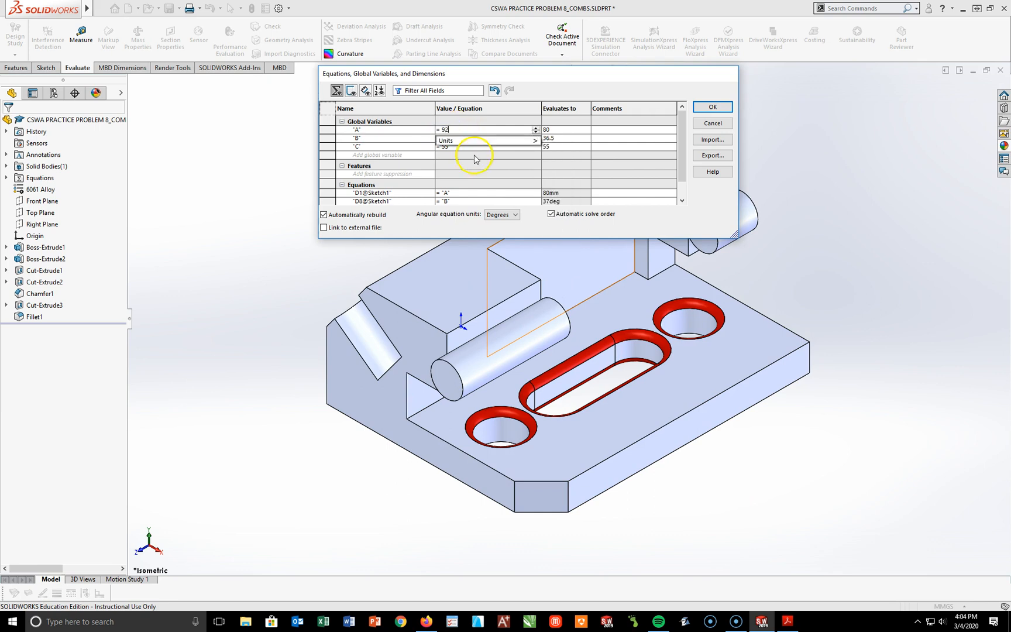
{"action": "key", "text": "Return"}
{"action": "left_click", "coordinate": [461, 139]}
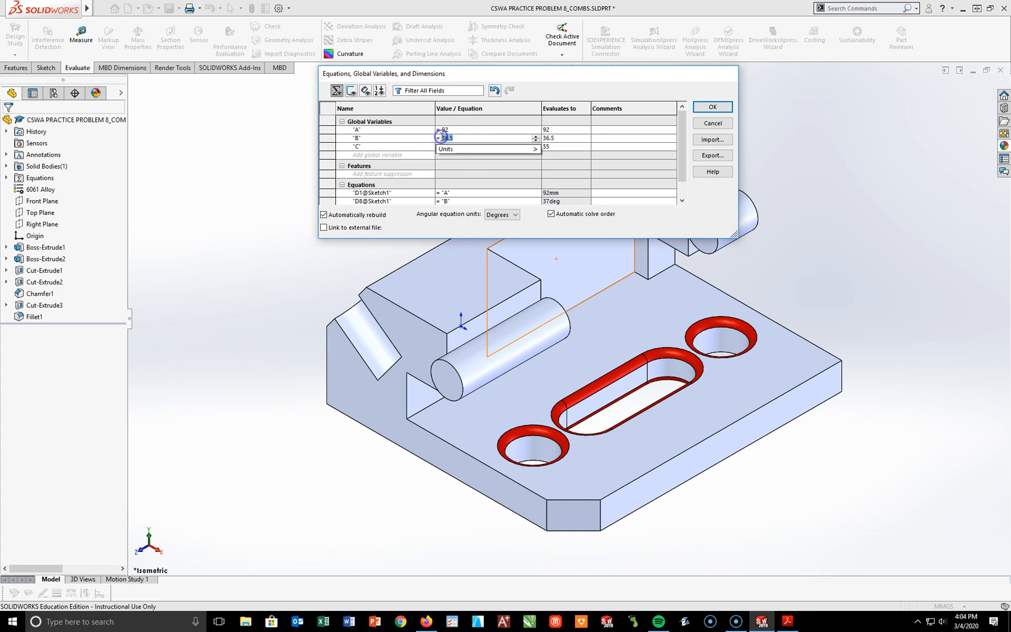
{"action": "type", "text": "33"}
{"action": "key", "text": "Tab"}
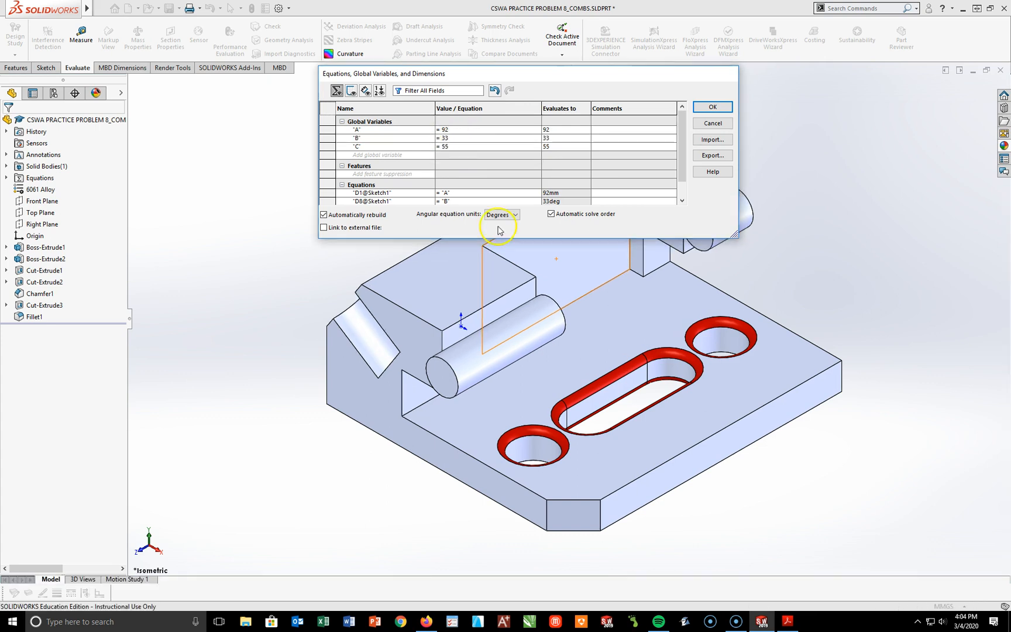
{"action": "left_click", "coordinate": [446, 147]}
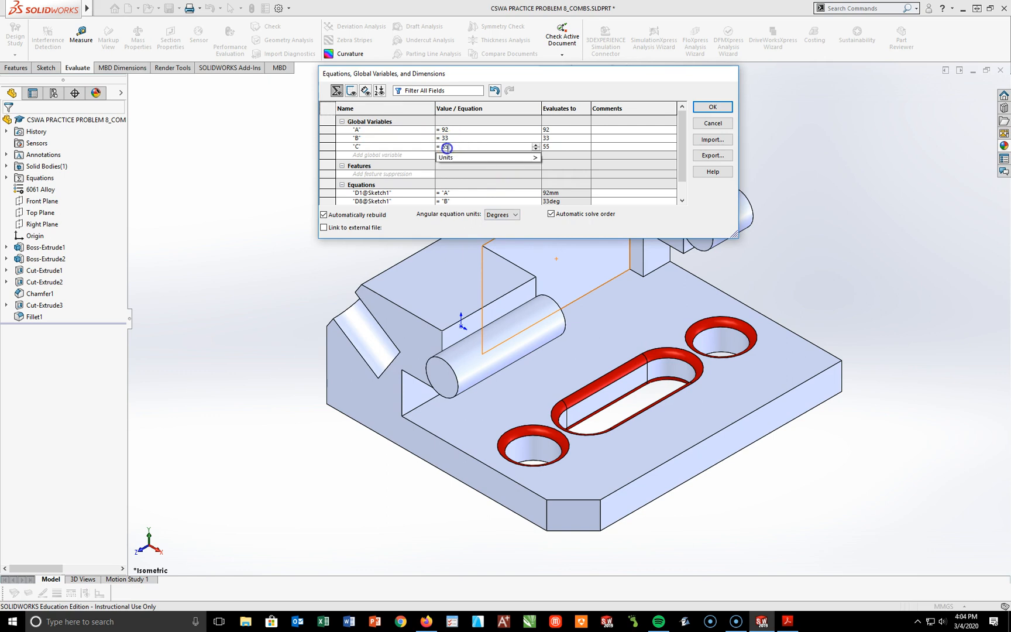
{"action": "type", "text": "60"}
{"action": "key", "text": "Tab"}
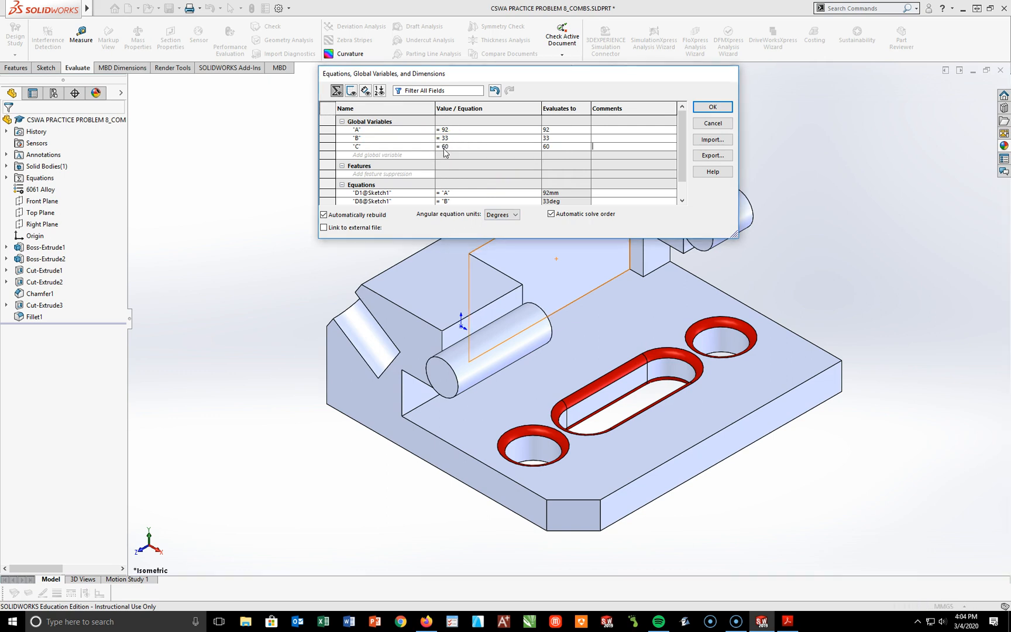
{"action": "left_click", "coordinate": [713, 107]}
{"action": "left_click", "coordinate": [705, 105]}
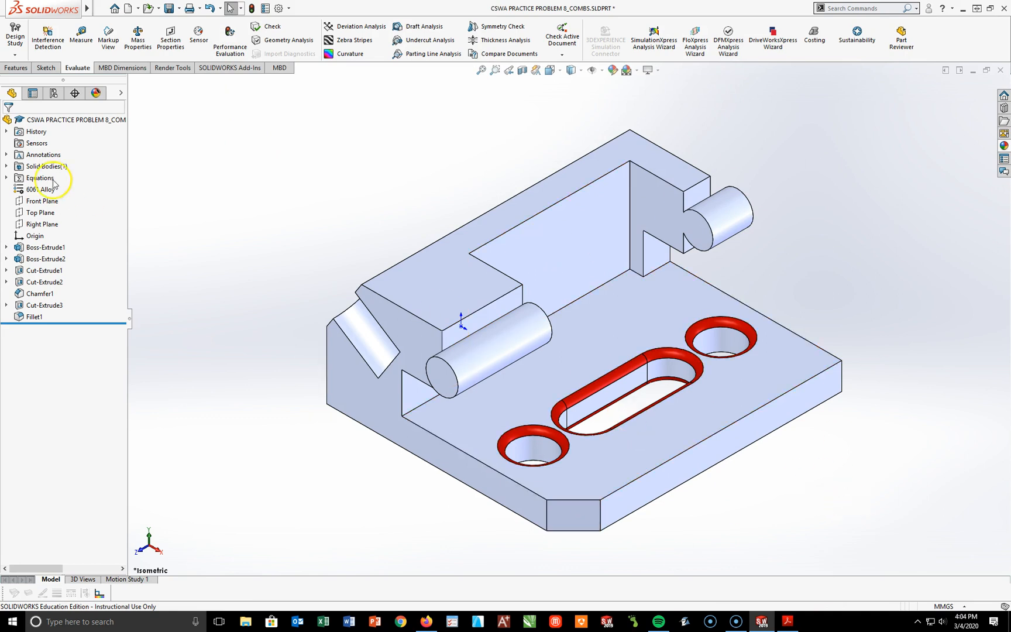
Step: Save the part under a new file name on the Desktop, adding _2 after the 8 in the existing name
{"action": "left_click", "coordinate": [178, 9]}
{"action": "left_click", "coordinate": [188, 35]}
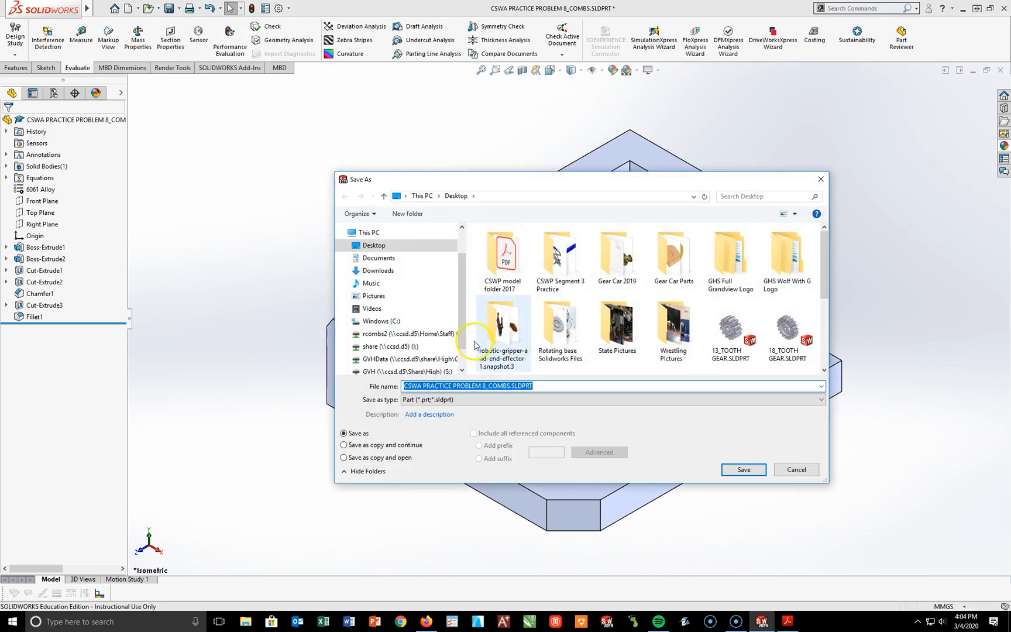
{"action": "left_click", "coordinate": [483, 386]}
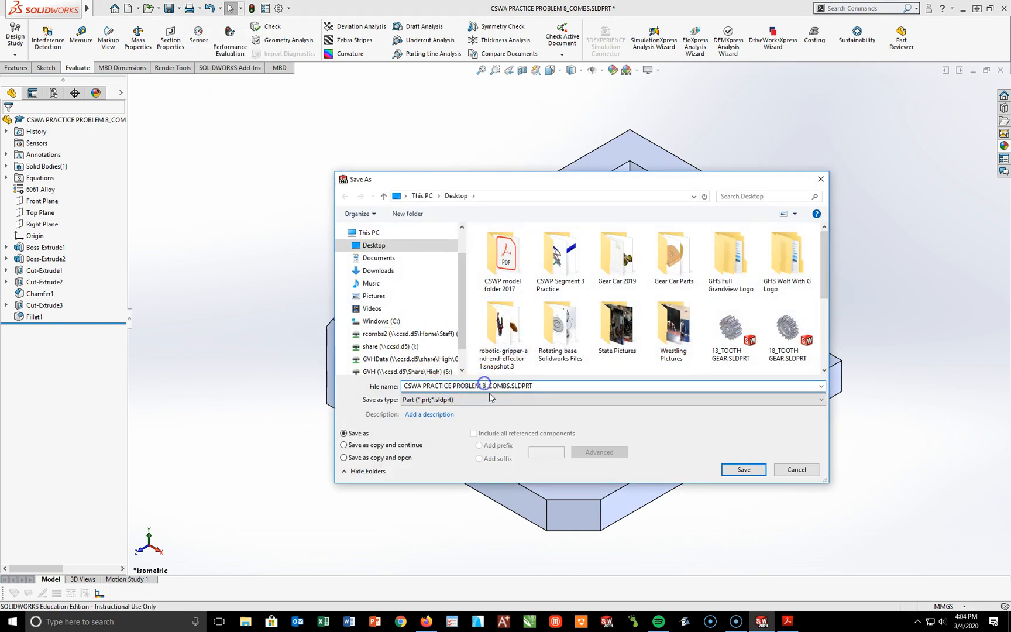
{"action": "type", "text": "_2"}
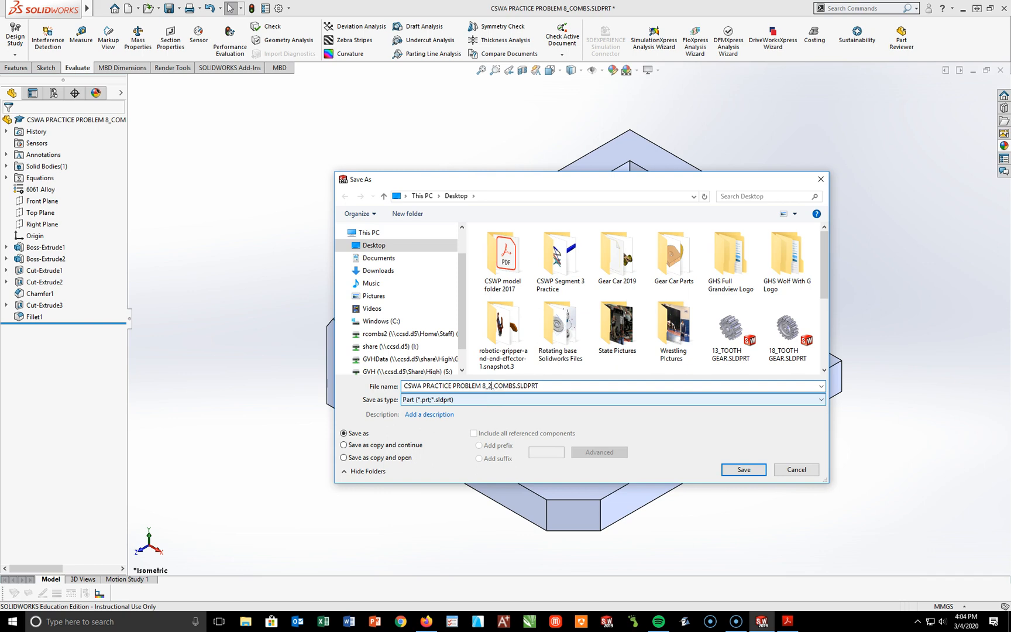
{"action": "left_click", "coordinate": [749, 470]}
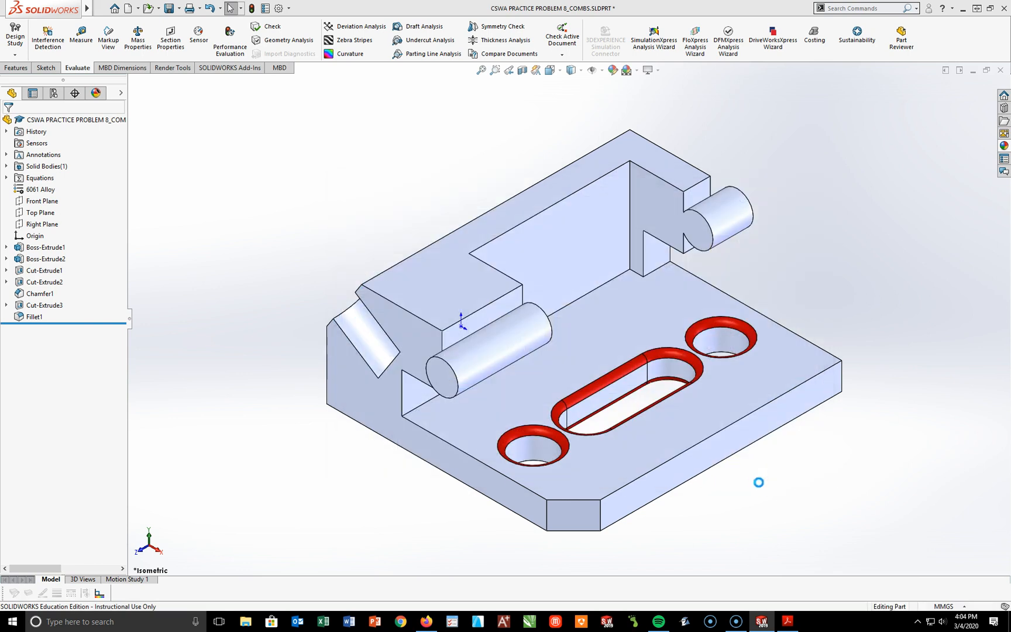
Step: Evaluate the mass properties of the PART 2 version, print the report on the default printer, and close it
{"action": "left_click", "coordinate": [138, 38]}
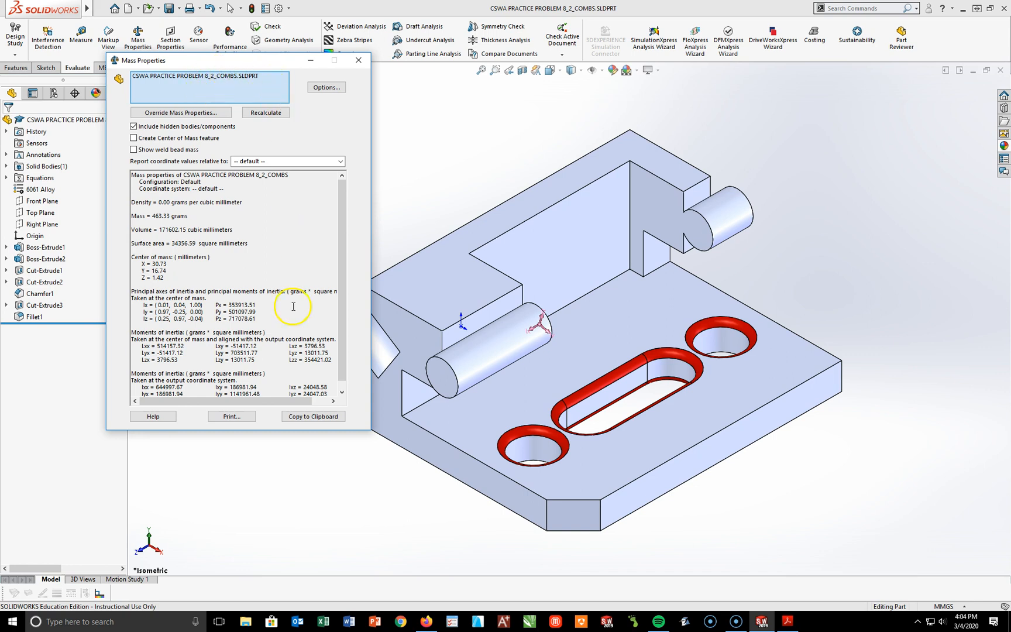
{"action": "left_click", "coordinate": [233, 417]}
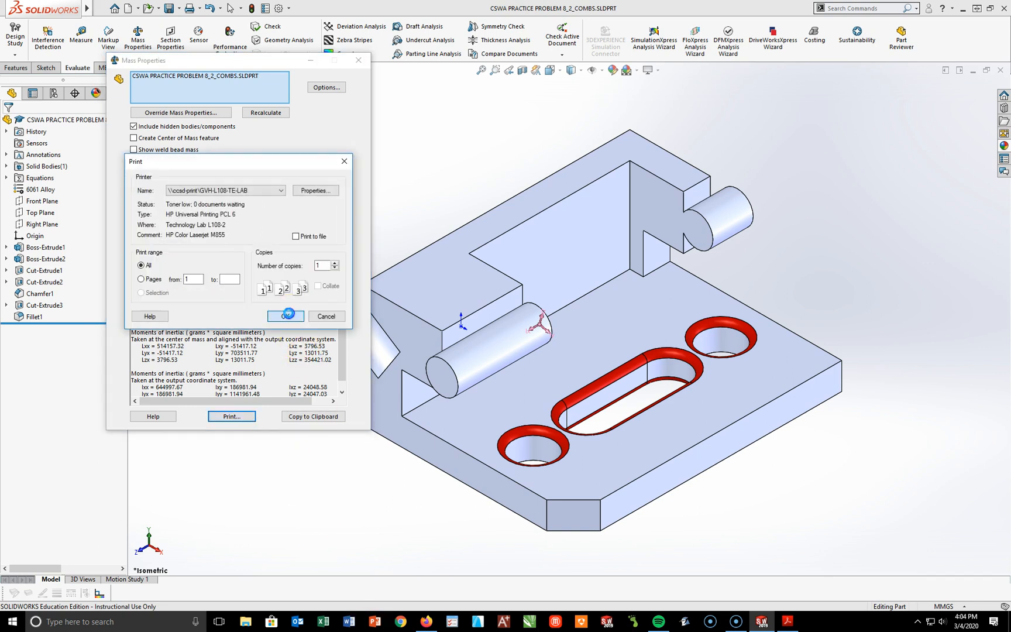
{"action": "left_click", "coordinate": [286, 316]}
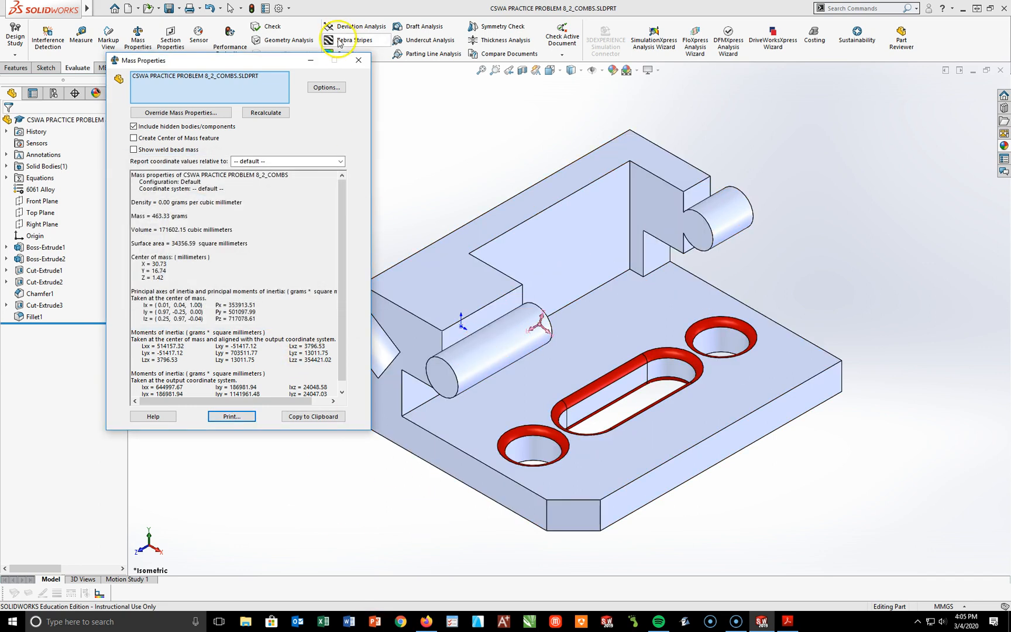
{"action": "left_click", "coordinate": [360, 61]}
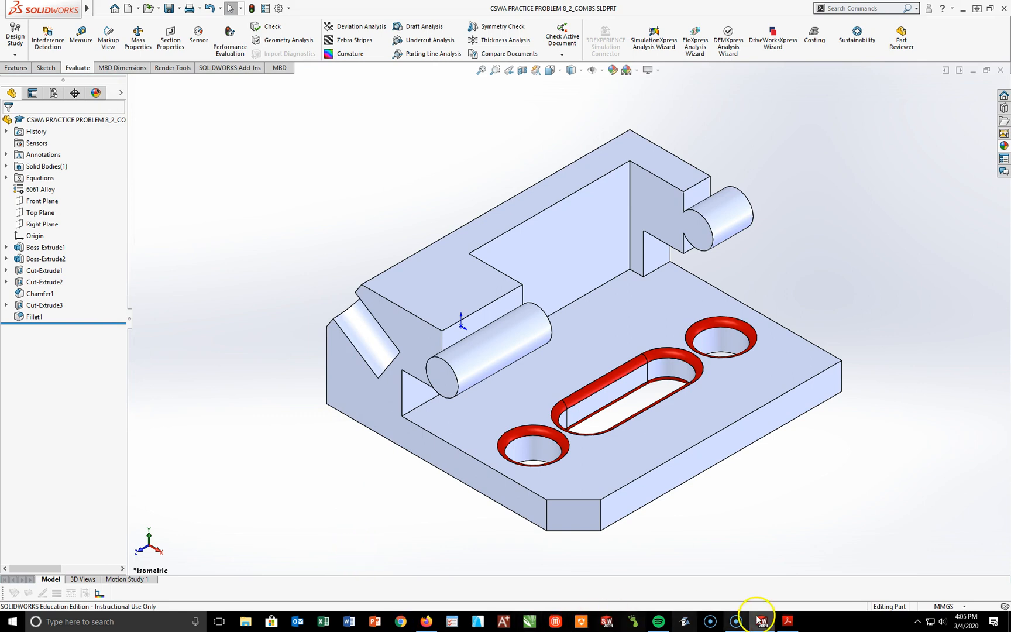
Step: Switch to Acrobat Reader and look up the PART 3 values of A, B and C on the problem sheet
{"action": "left_click", "coordinate": [786, 621]}
{"action": "left_click_drag", "start_coordinate": [543, 365], "coordinate": [586, 387]}
{"action": "left_click", "coordinate": [566, 405]}
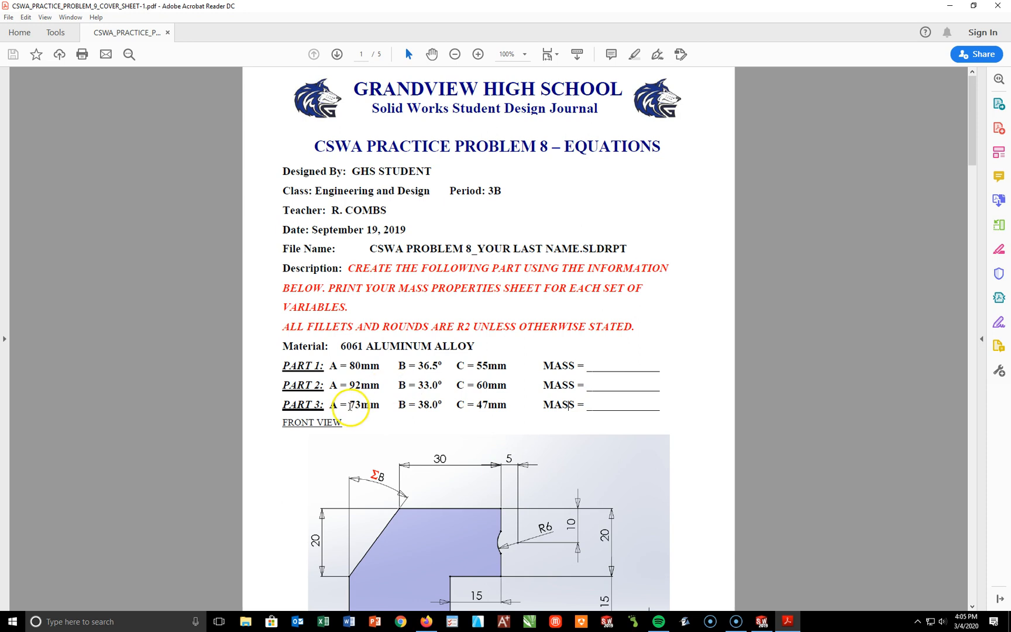
{"action": "left_click", "coordinate": [353, 405]}
{"action": "left_click", "coordinate": [428, 405]}
{"action": "left_click", "coordinate": [488, 406]}
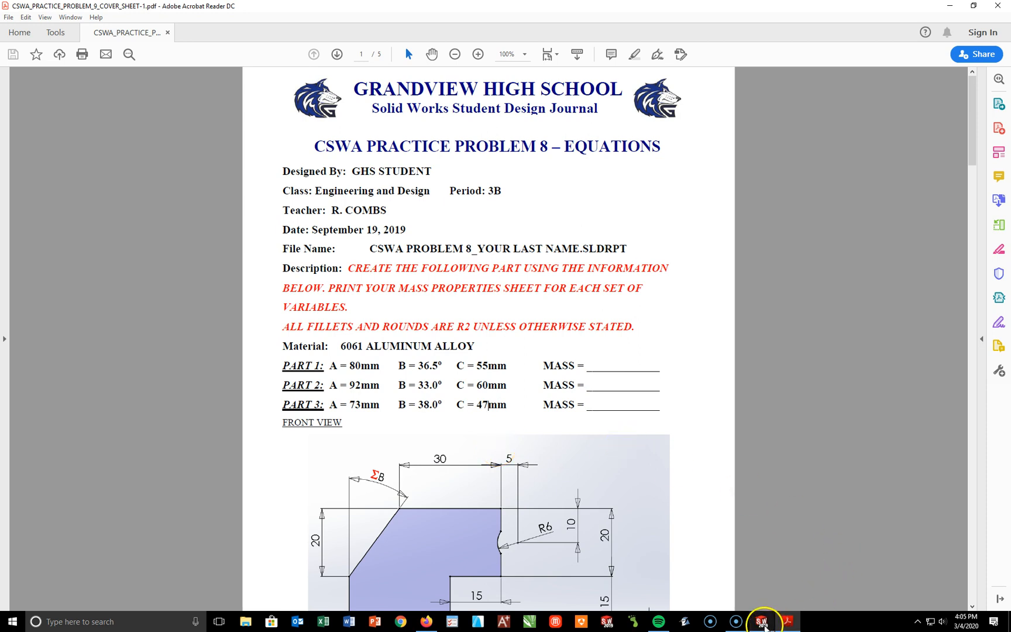
Step: Switch back to SOLIDWORKS, open the part's equations clear of the model, and set global variable A to 73
{"action": "left_click", "coordinate": [761, 622]}
{"action": "right_click", "coordinate": [30, 180]}
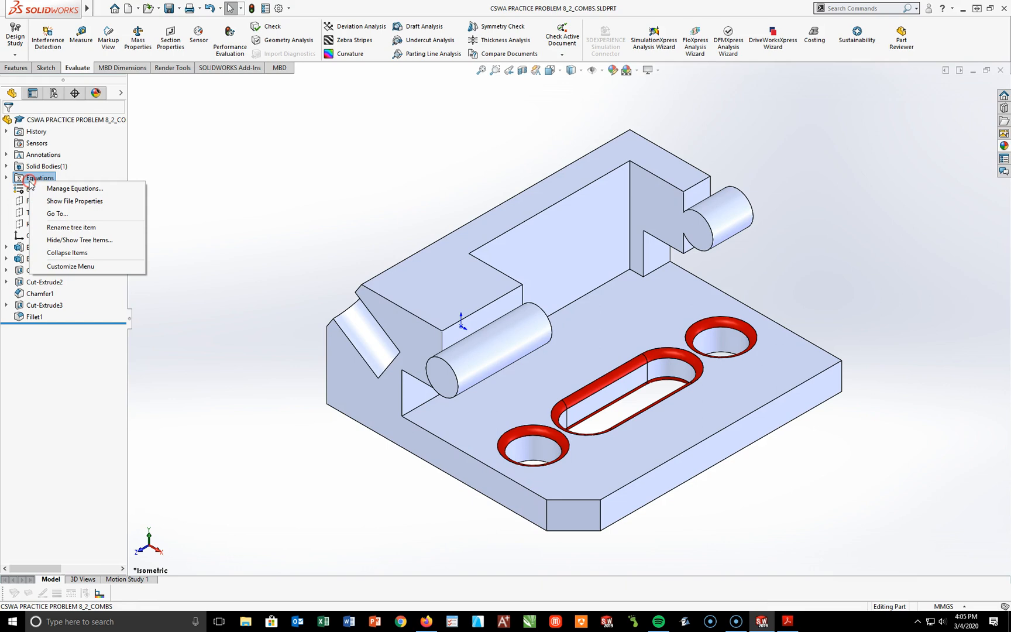
{"action": "left_click", "coordinate": [66, 189]}
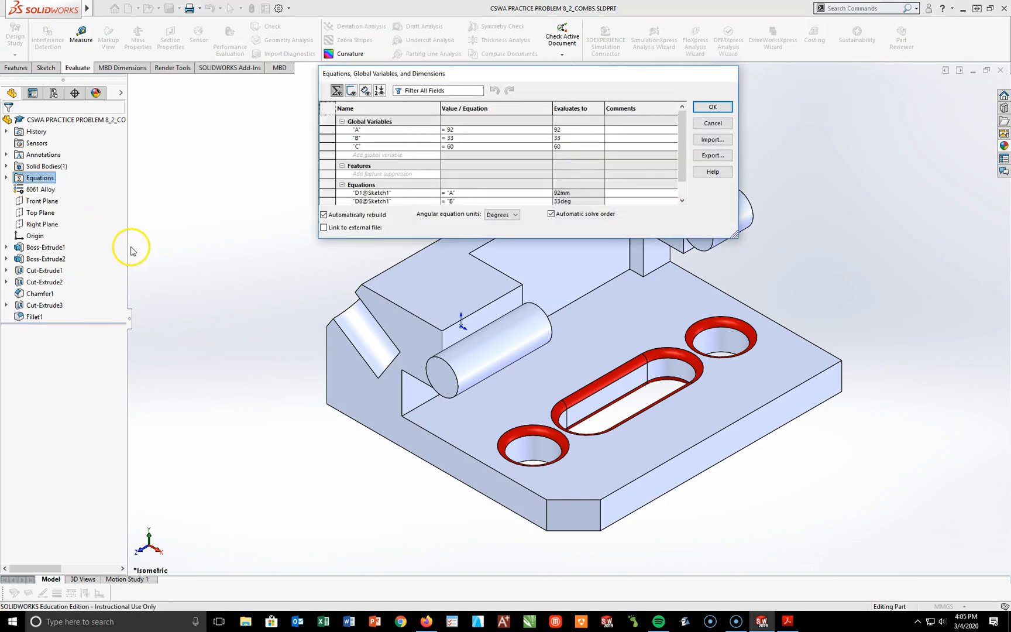
{"action": "left_click", "coordinate": [451, 130]}
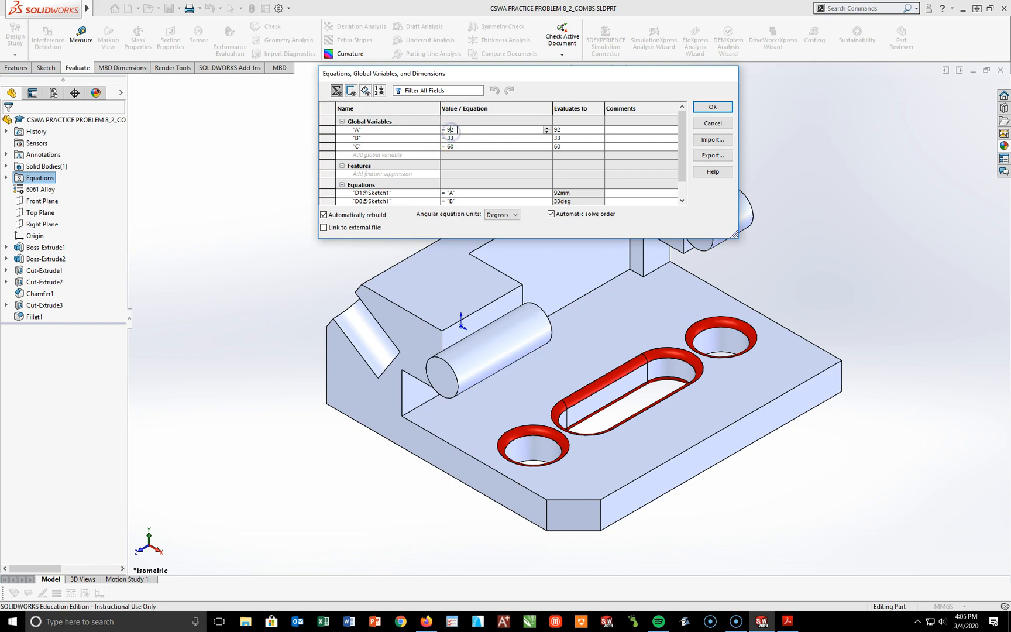
{"action": "left_click_drag", "start_coordinate": [501, 77], "coordinate": [498, 44]}
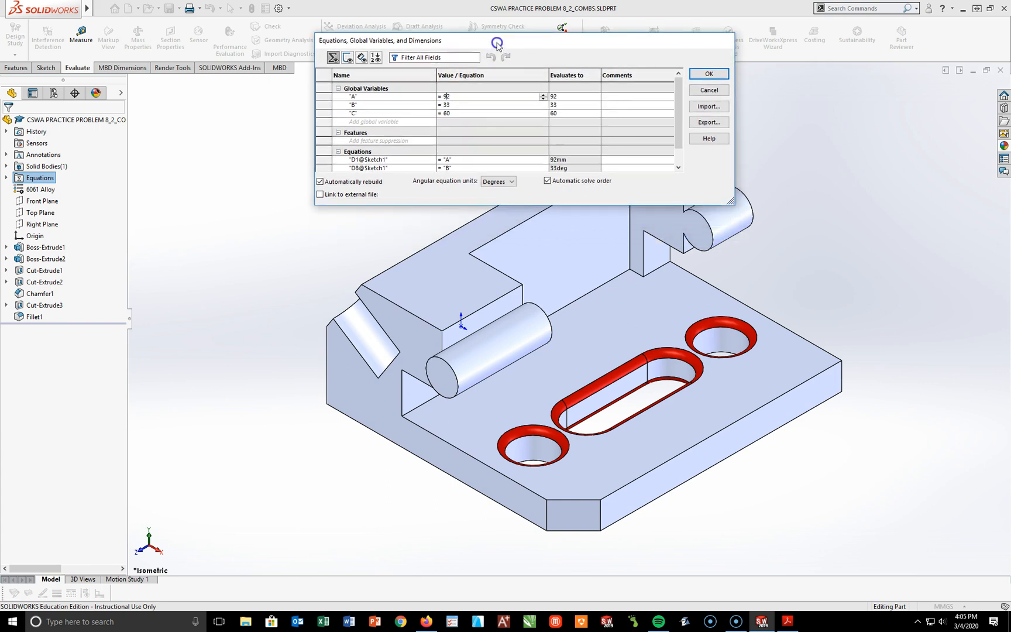
{"action": "left_click", "coordinate": [451, 98]}
{"action": "left_click_drag", "start_coordinate": [443, 97], "coordinate": [447, 97]}
{"action": "type", "text": "73"}
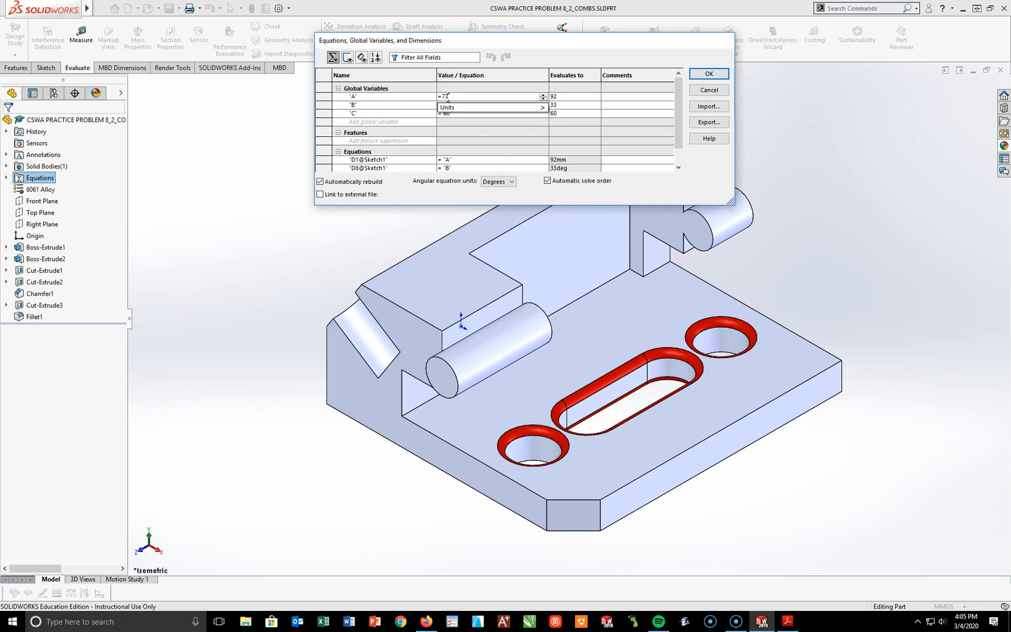
Step: Set global variables B to 38 and C to 47, and apply the equations
{"action": "left_click", "coordinate": [449, 105]}
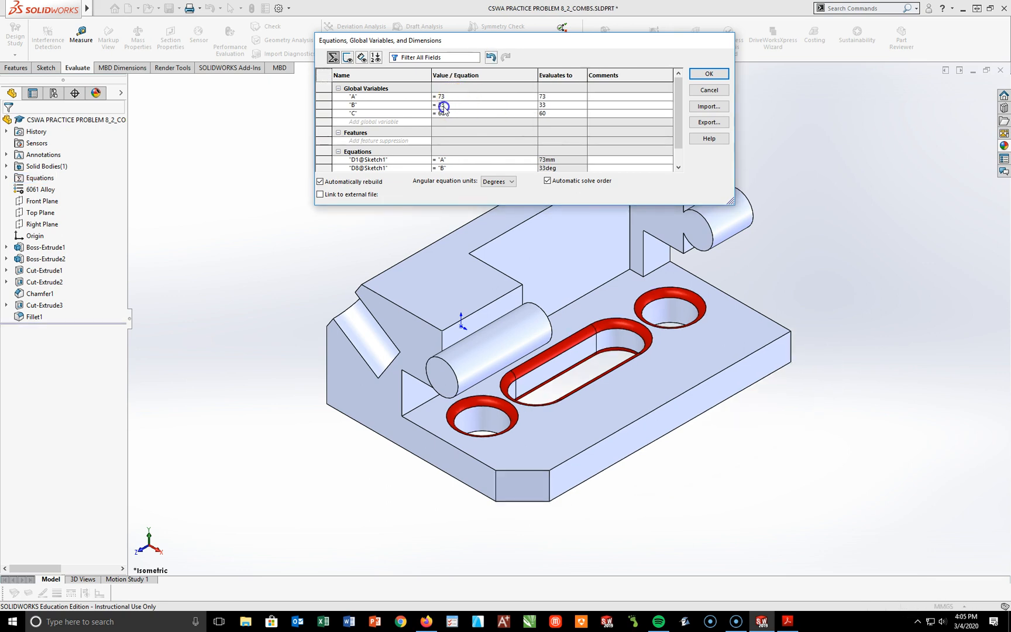
{"action": "type", "text": "38"}
{"action": "key", "text": "Return"}
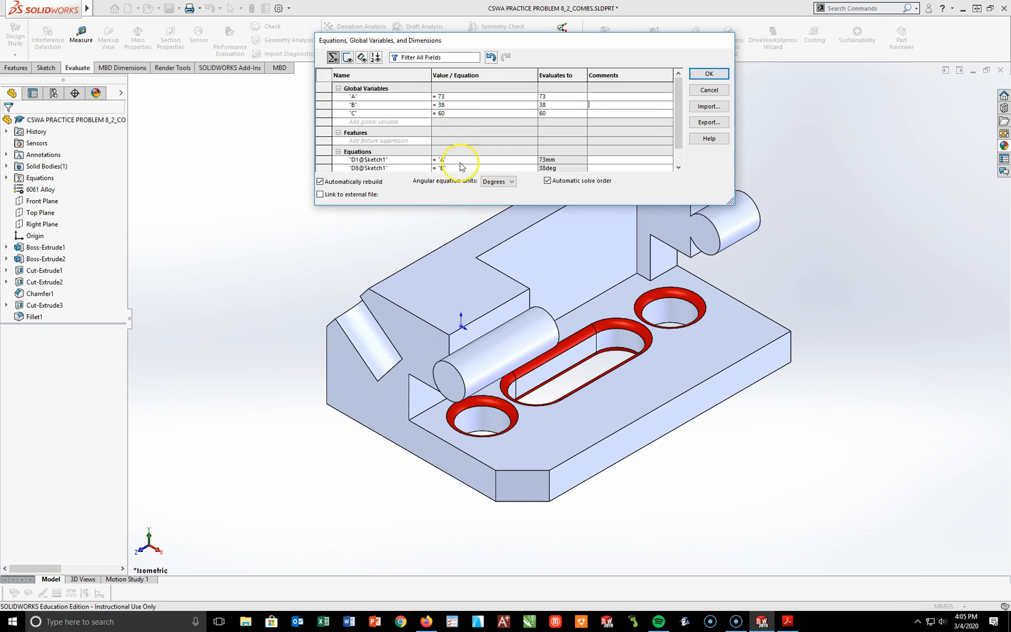
{"action": "left_click", "coordinate": [448, 112]}
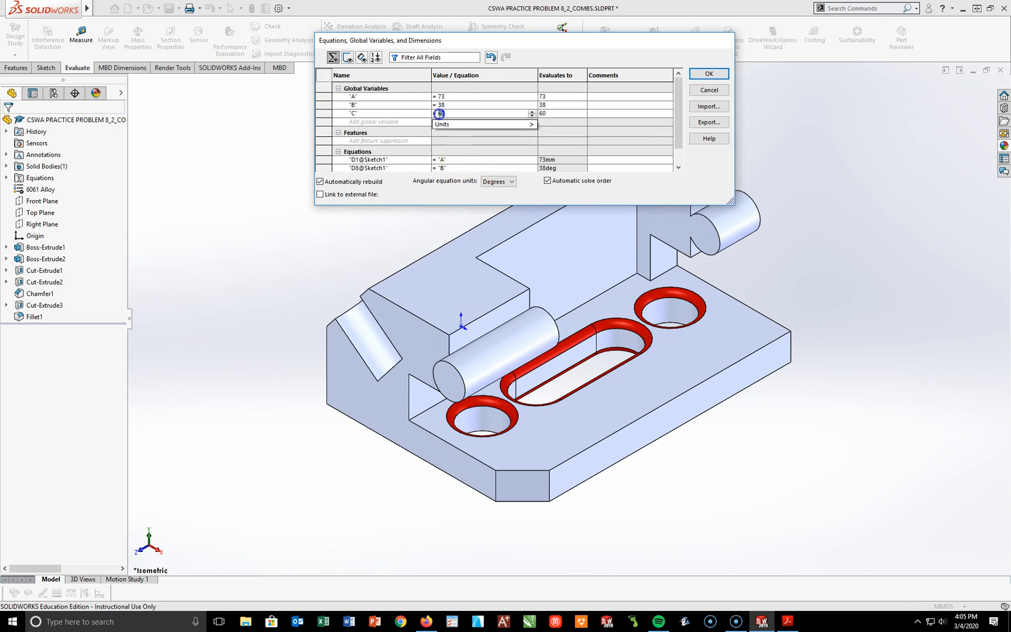
{"action": "type", "text": "47"}
{"action": "key", "text": "Tab"}
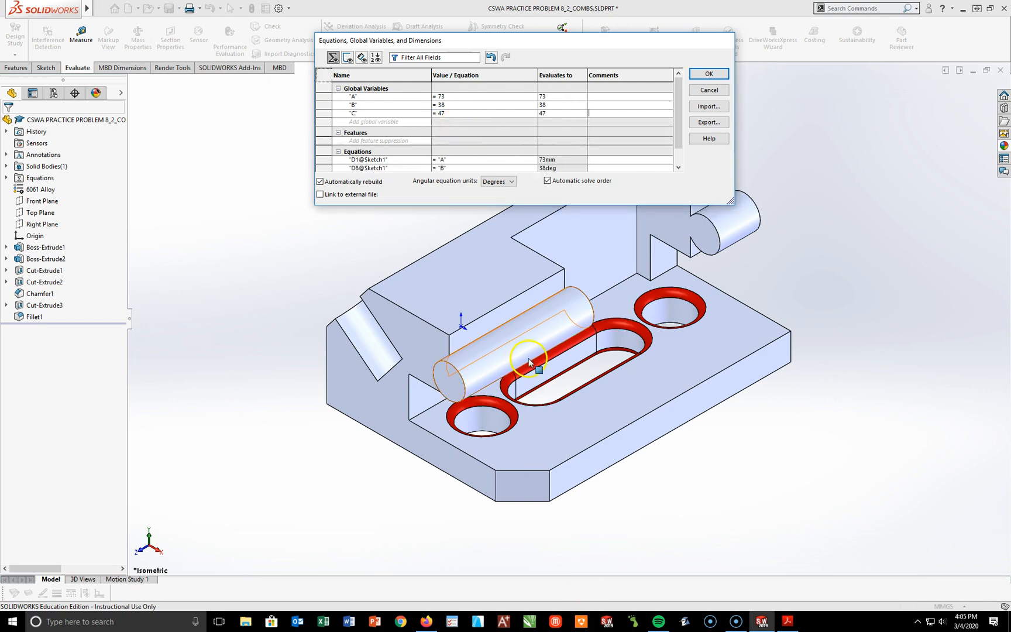
{"action": "left_click", "coordinate": [709, 73]}
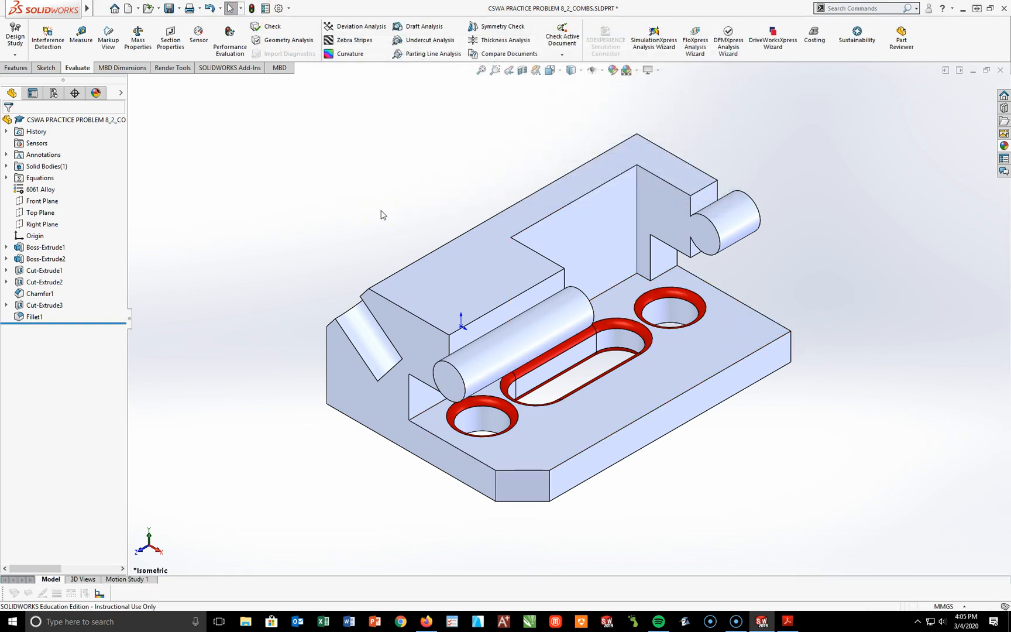
Step: Save the part under a new file name on the Desktop, replacing the 2 after the underscore with PART 3
{"action": "left_click", "coordinate": [179, 9]}
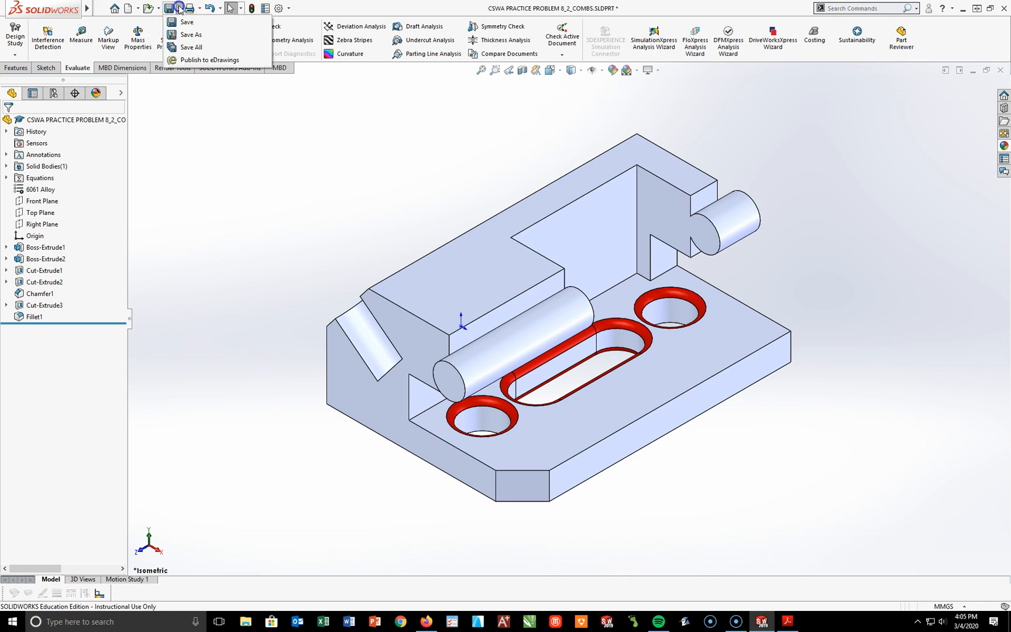
{"action": "left_click", "coordinate": [187, 34]}
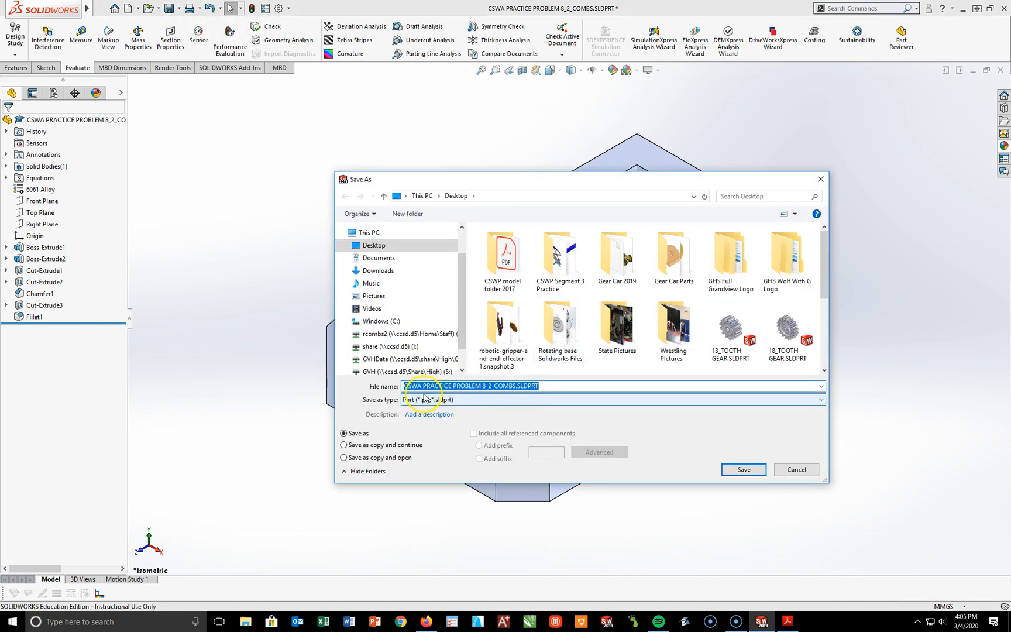
{"action": "left_click", "coordinate": [490, 385]}
{"action": "double_click", "coordinate": [491, 385]}
{"action": "left_click", "coordinate": [491, 386]}
{"action": "key", "text": "BackSpace"}
{"action": "type", "text": "p"}
{"action": "key", "text": "BackSpace"}
{"action": "type", "text": "PART 3"}
{"action": "left_click", "coordinate": [739, 470]}
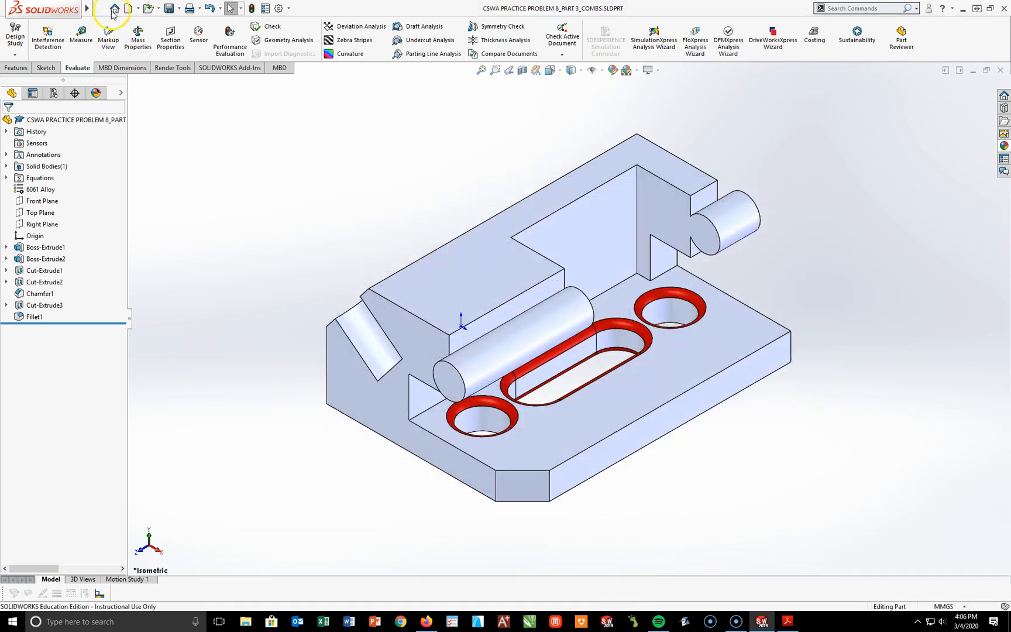
Step: Evaluate the mass properties of the PART 3 version, print the report on the default printer, and close it
{"action": "left_click", "coordinate": [136, 34]}
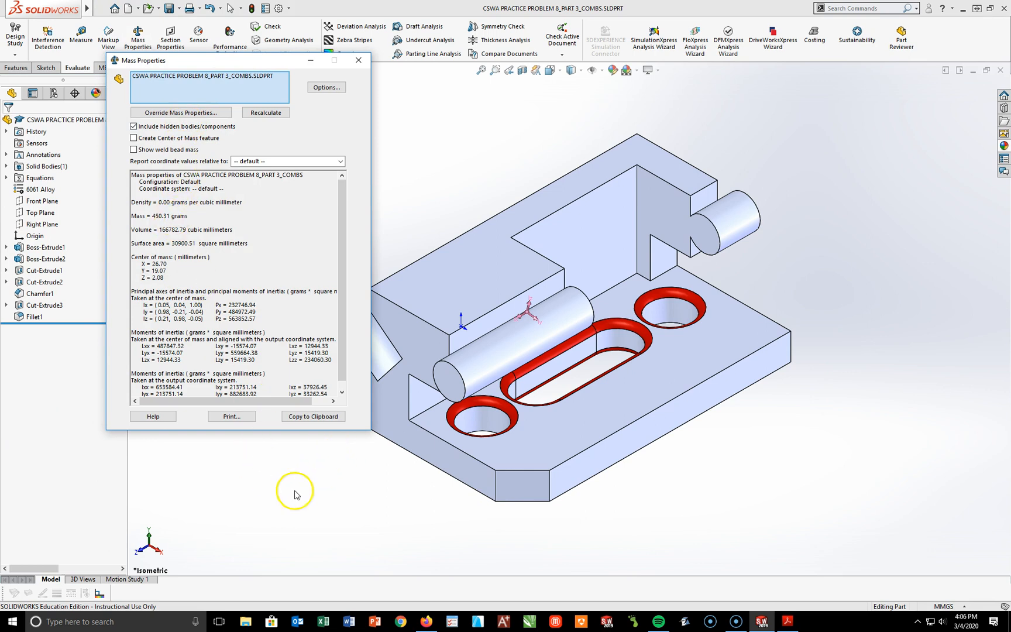
{"action": "left_click", "coordinate": [236, 422]}
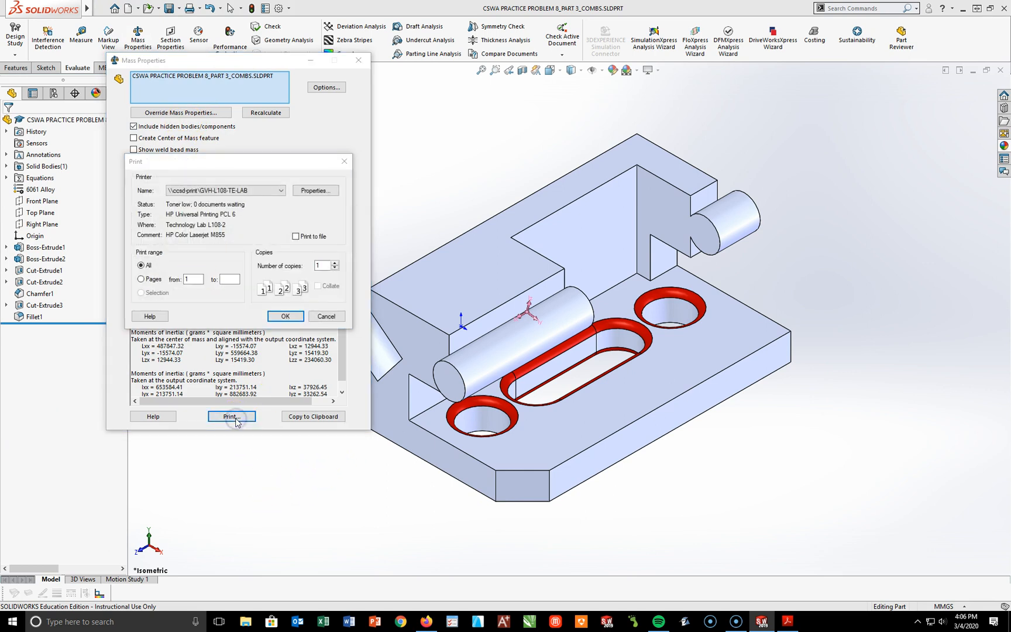
{"action": "left_click", "coordinate": [287, 316]}
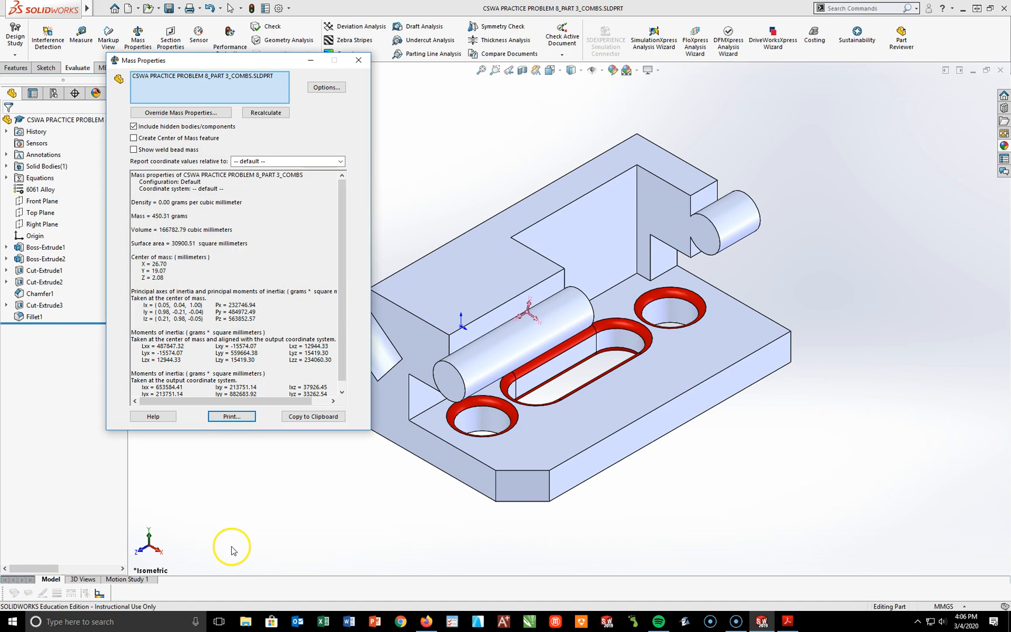
{"action": "left_click", "coordinate": [358, 60]}
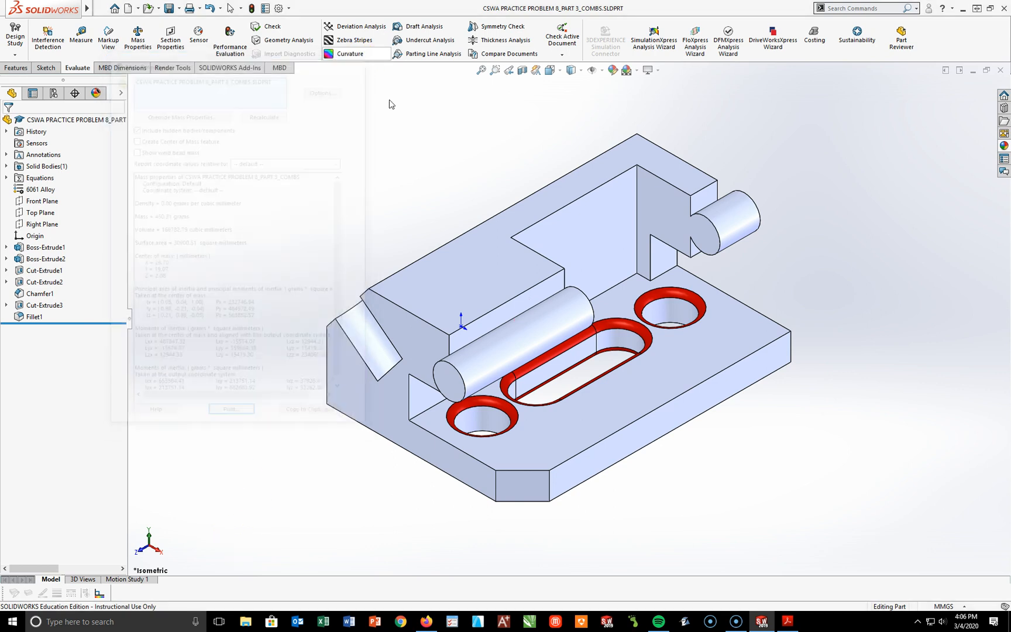